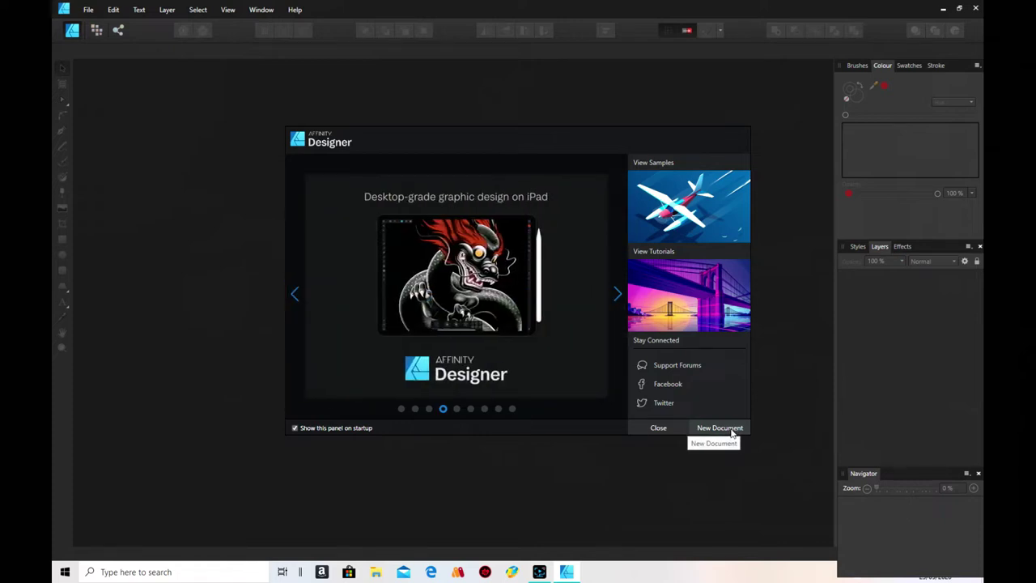
# Create a new document from the A4 print preset in landscape orientation, 297 × 210 mm.
pyautogui.click(719, 427)
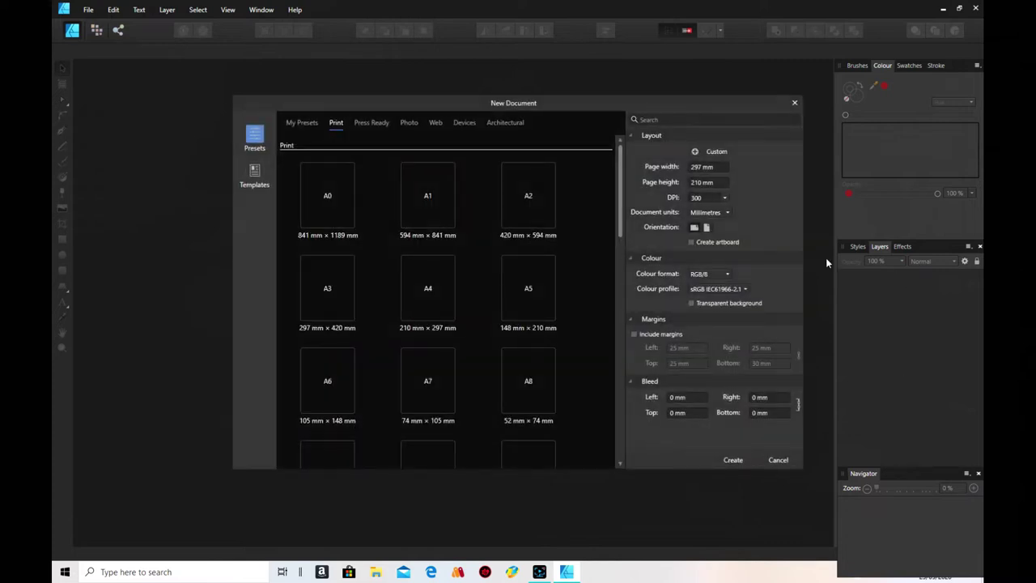
pyautogui.click(436, 297)
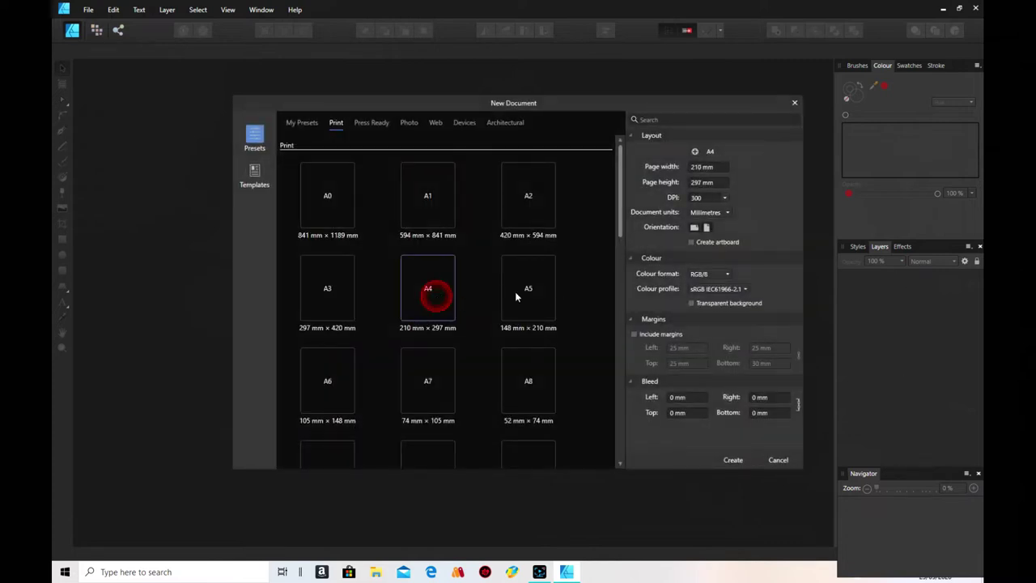
pyautogui.click(695, 228)
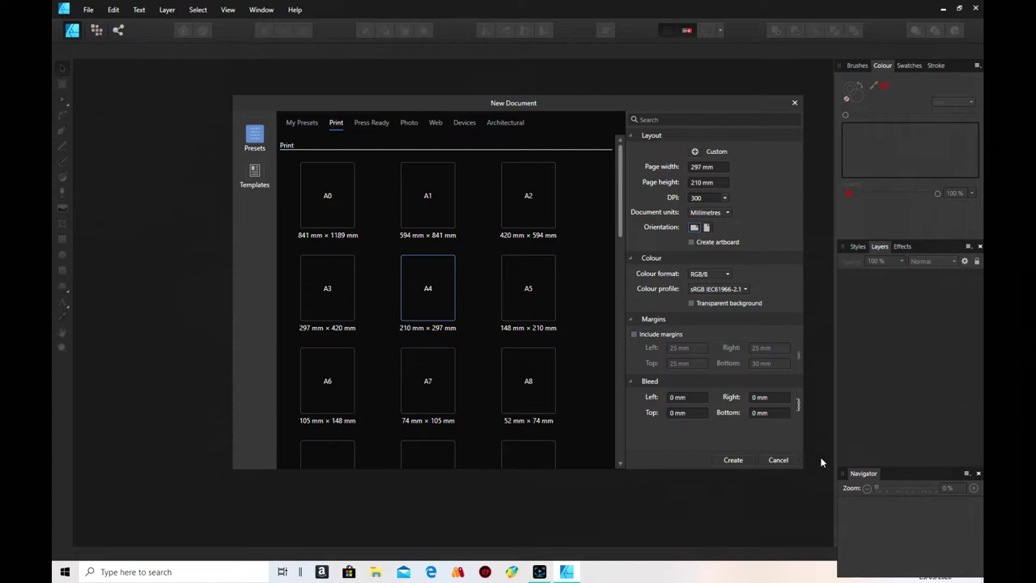
pyautogui.click(732, 459)
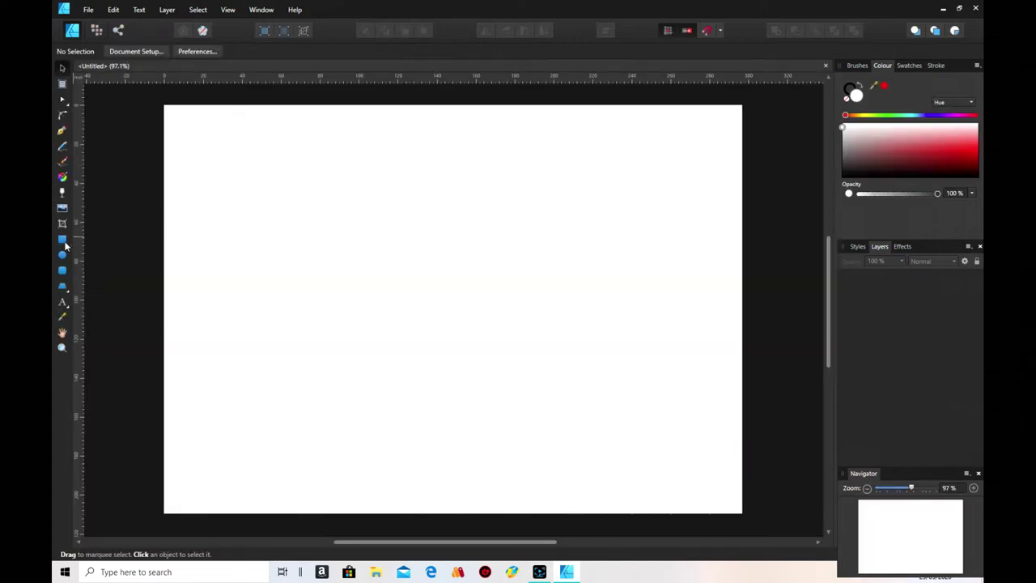
# Draw a full-width rectangle covering about the upper 60 mm of the page and fill it pale lilac.
pyautogui.click(62, 240)
pyautogui.moveTo(161, 101); pyautogui.dragTo(743, 226)
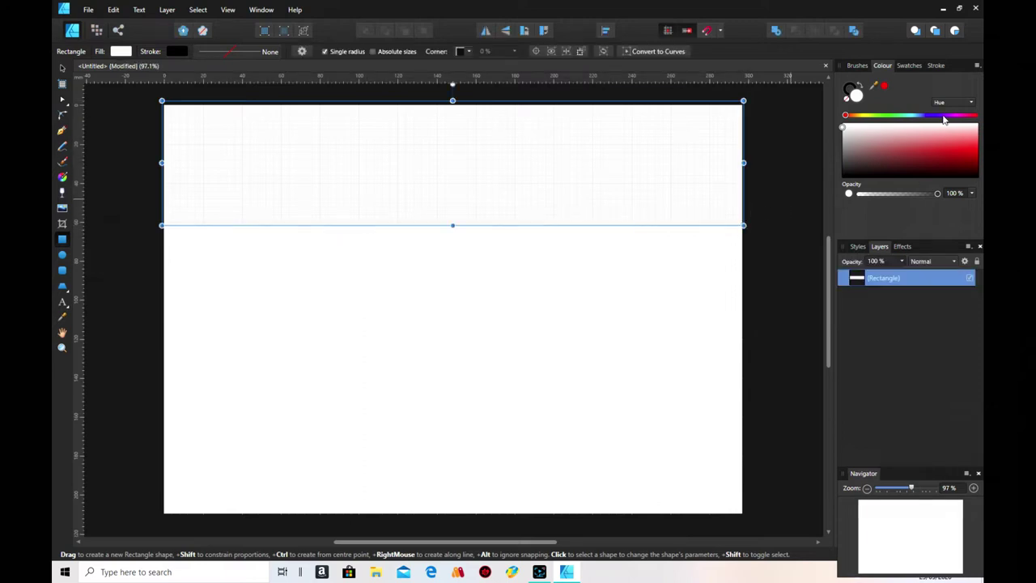
pyautogui.click(942, 115)
pyautogui.click(974, 134)
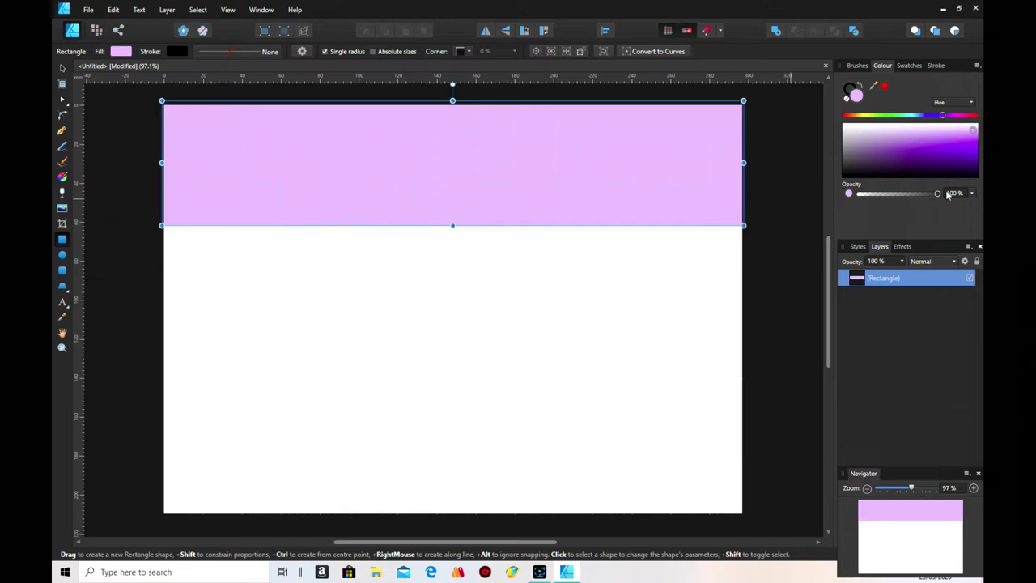
pyautogui.click(975, 133)
pyautogui.moveTo(974, 134); pyautogui.dragTo(973, 130)
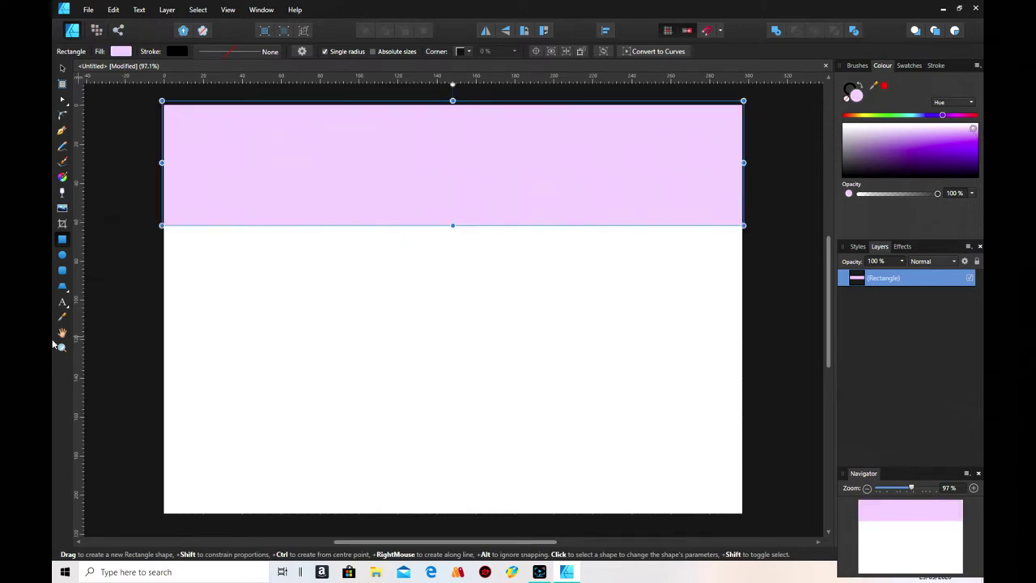
# Draw a small rectangle about 26 mm wide, fill it vivid purple and place it at the top centre of the lilac band.
pyautogui.moveTo(400, 255); pyautogui.dragTo(452, 266)
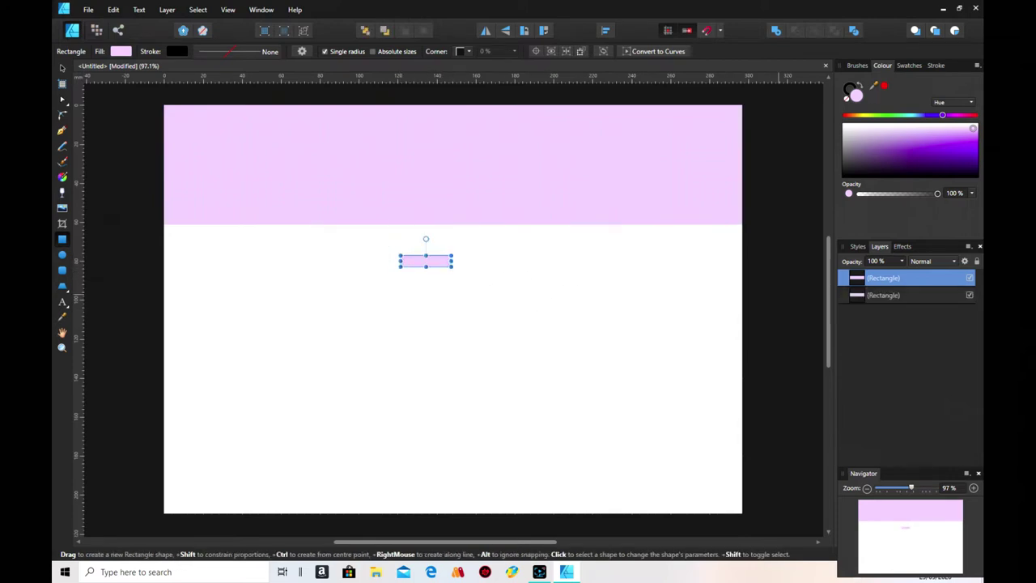
pyautogui.moveTo(975, 142); pyautogui.dragTo(973, 146)
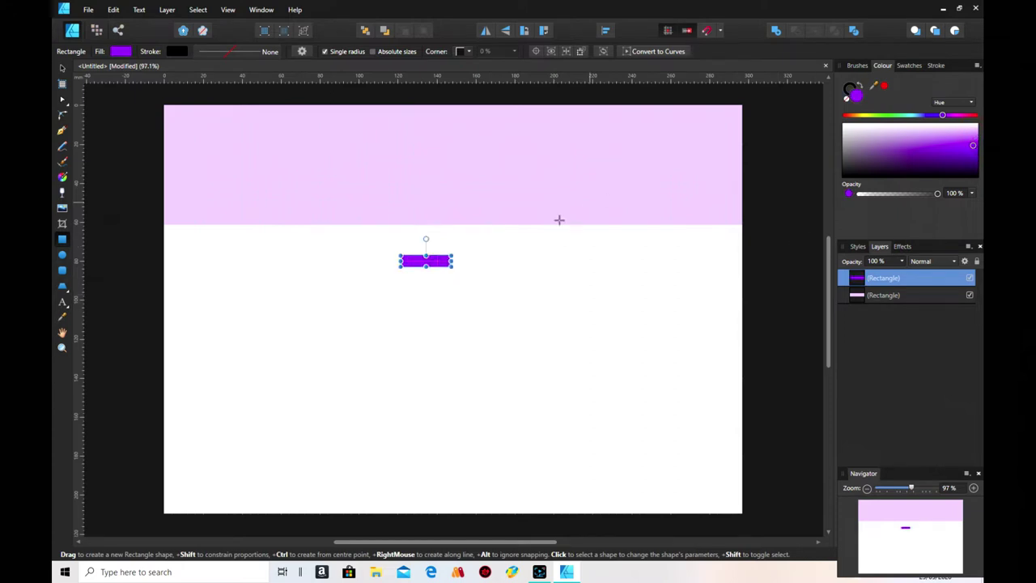
pyautogui.click(62, 69)
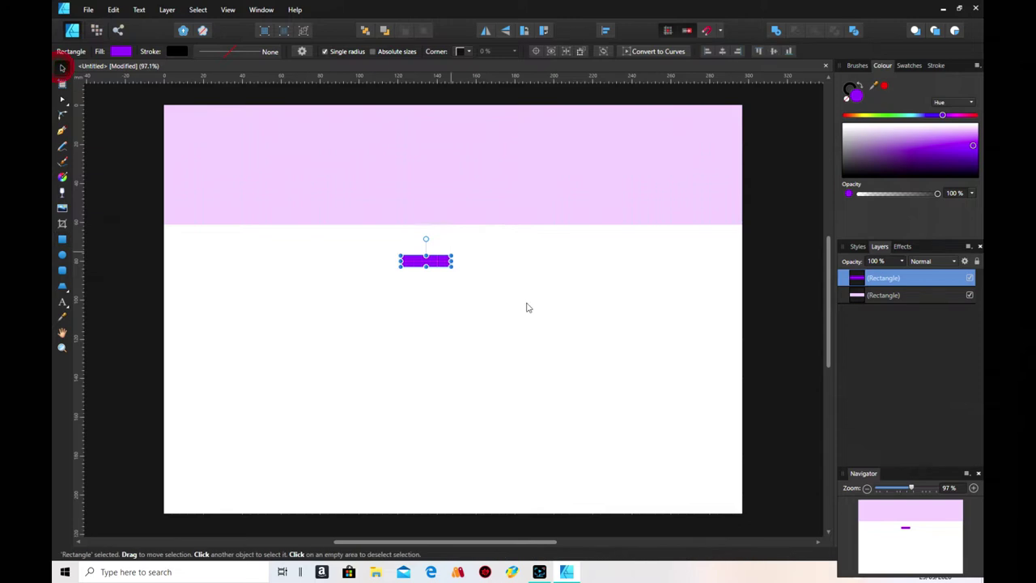
pyautogui.moveTo(430, 262); pyautogui.dragTo(455, 117)
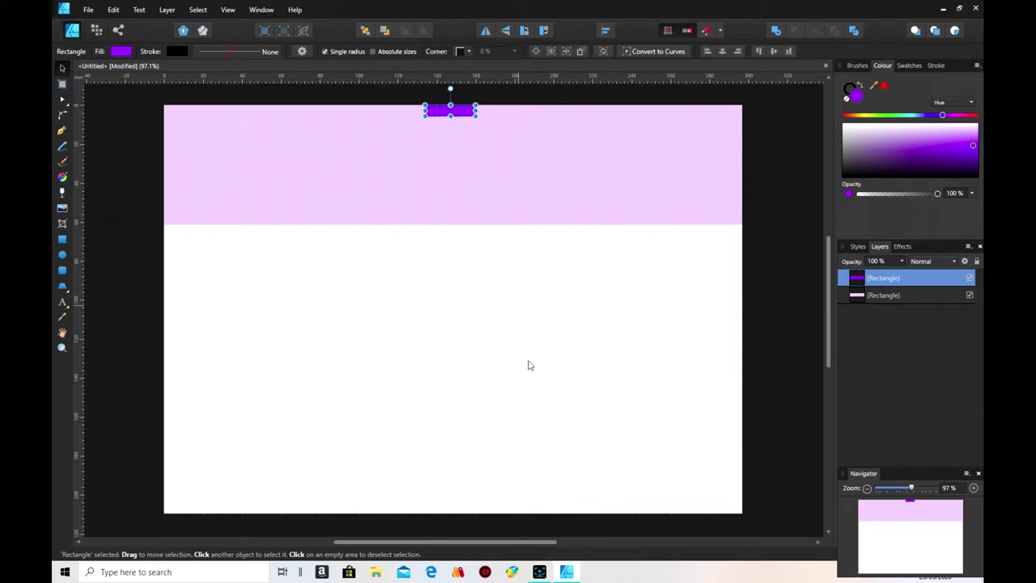
pyautogui.click(532, 370)
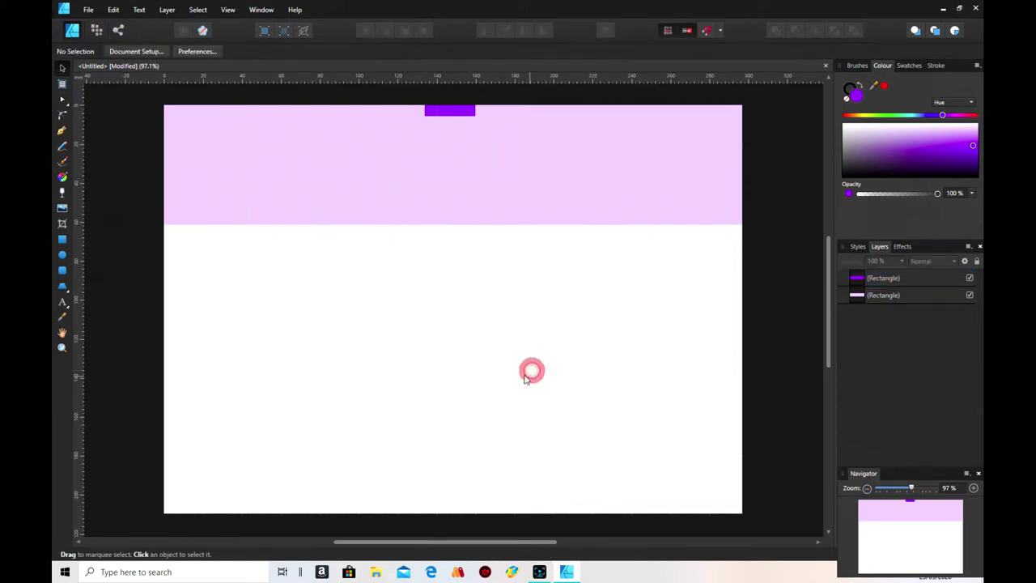
# Draw a wide purple ellipse about 63 mm across on the white area and crop it to its upper part as a lamp shade.
pyautogui.click(62, 254)
pyautogui.moveTo(390, 290); pyautogui.dragTo(513, 333)
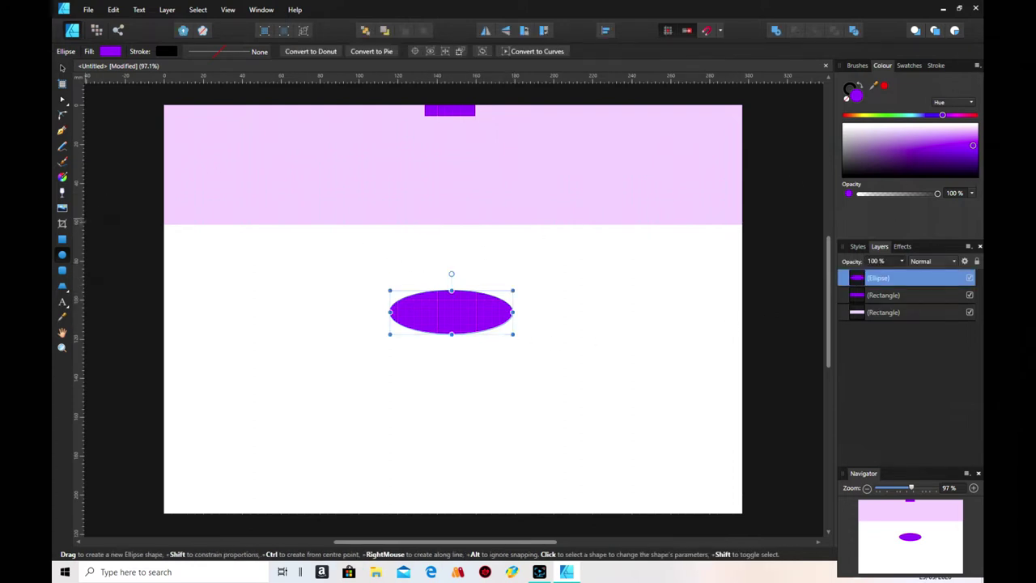
pyautogui.click(62, 225)
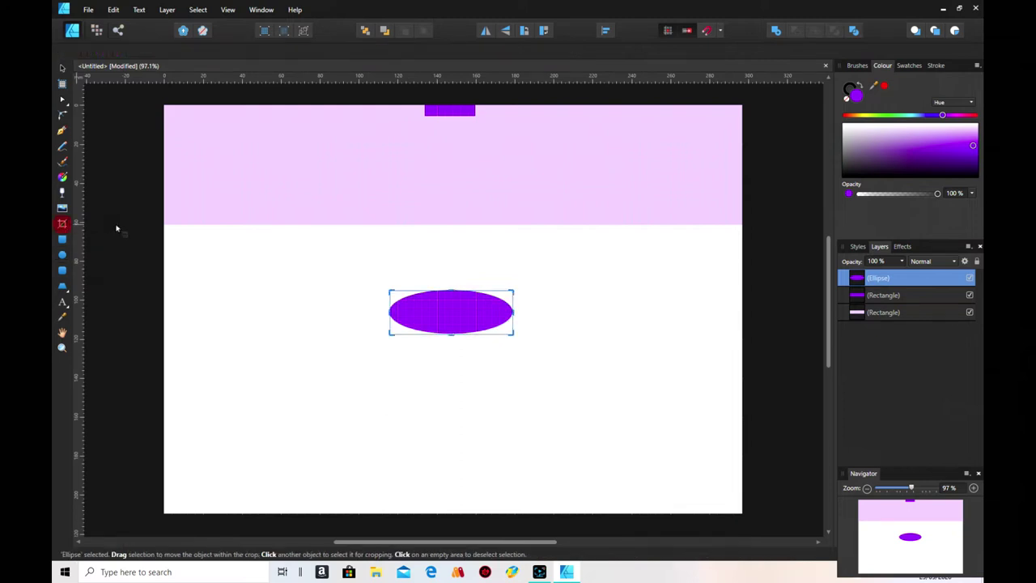
pyautogui.moveTo(452, 332); pyautogui.dragTo(451, 308)
pyautogui.click(493, 338)
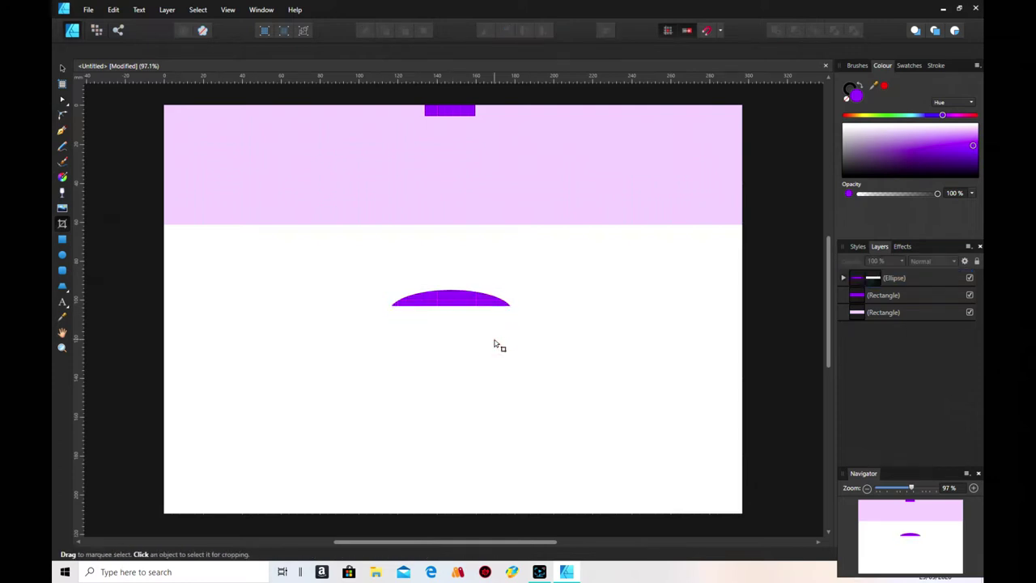
pyautogui.click(452, 305)
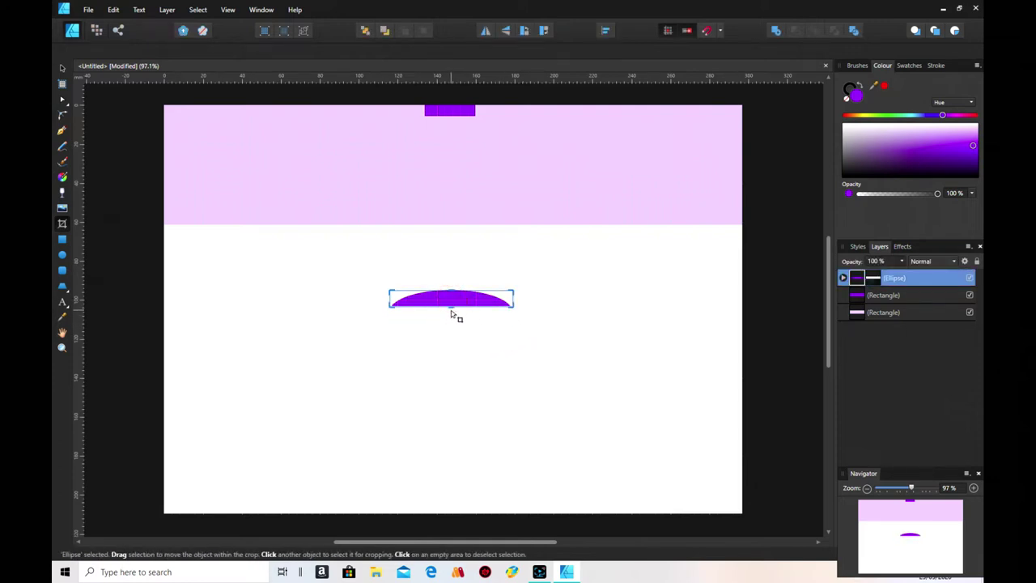
pyautogui.click(451, 306)
pyautogui.moveTo(450, 306); pyautogui.dragTo(450, 309)
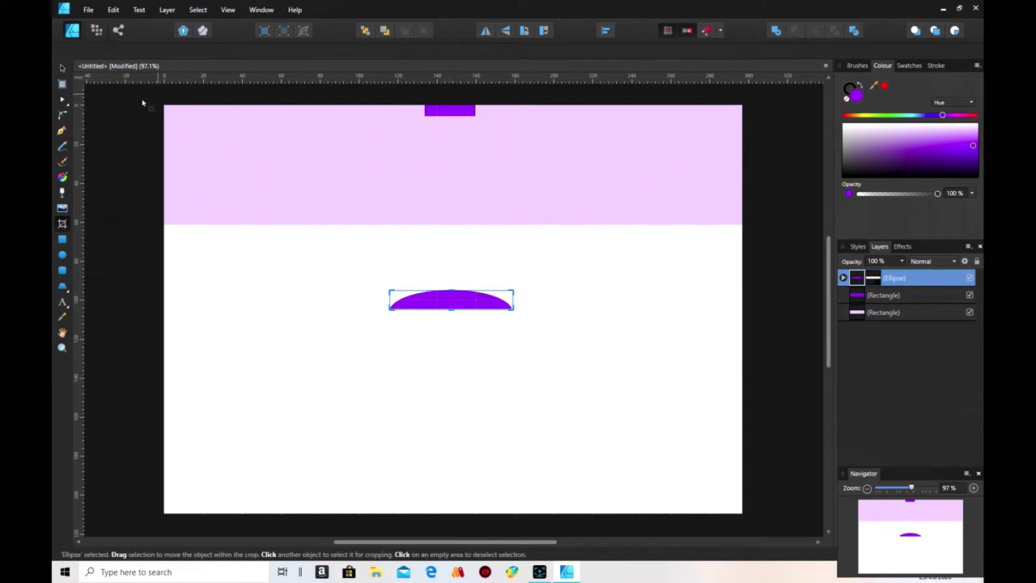
# Fill the cropped ellipse with a darker purple and position it centred under the small purple rectangle.
pyautogui.click(62, 68)
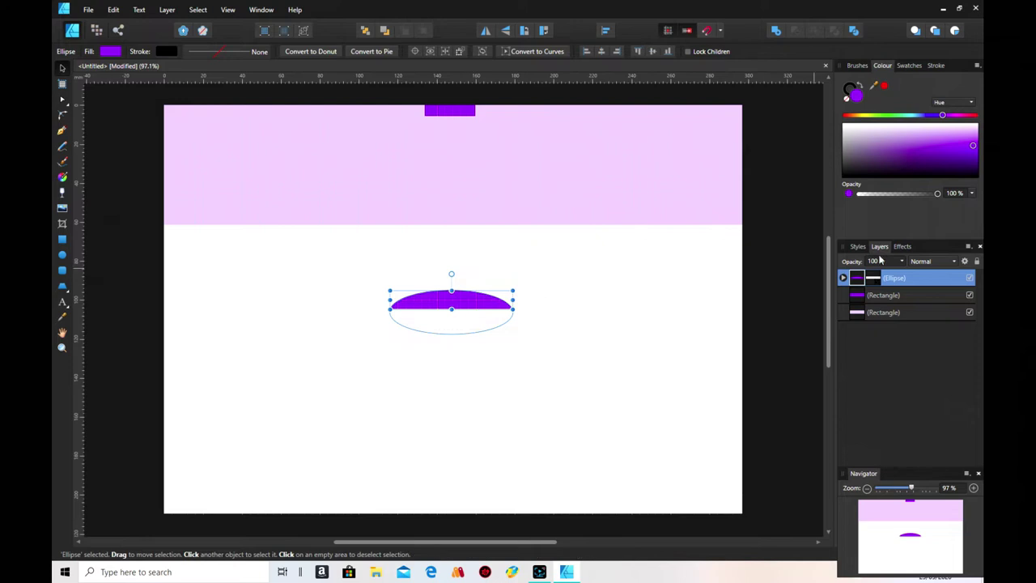
pyautogui.click(973, 154)
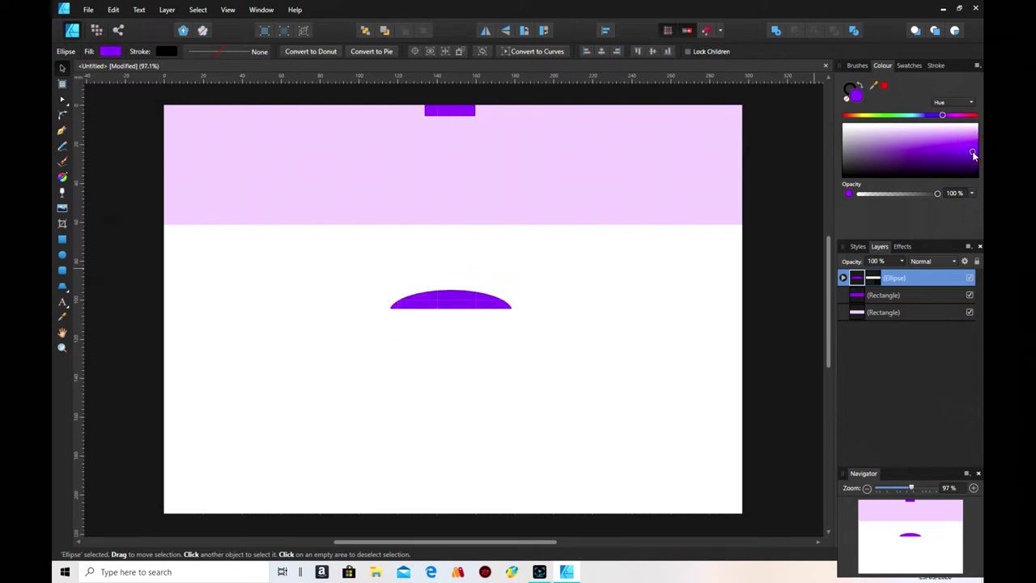
pyautogui.moveTo(451, 305); pyautogui.dragTo(451, 130)
pyautogui.click(511, 304)
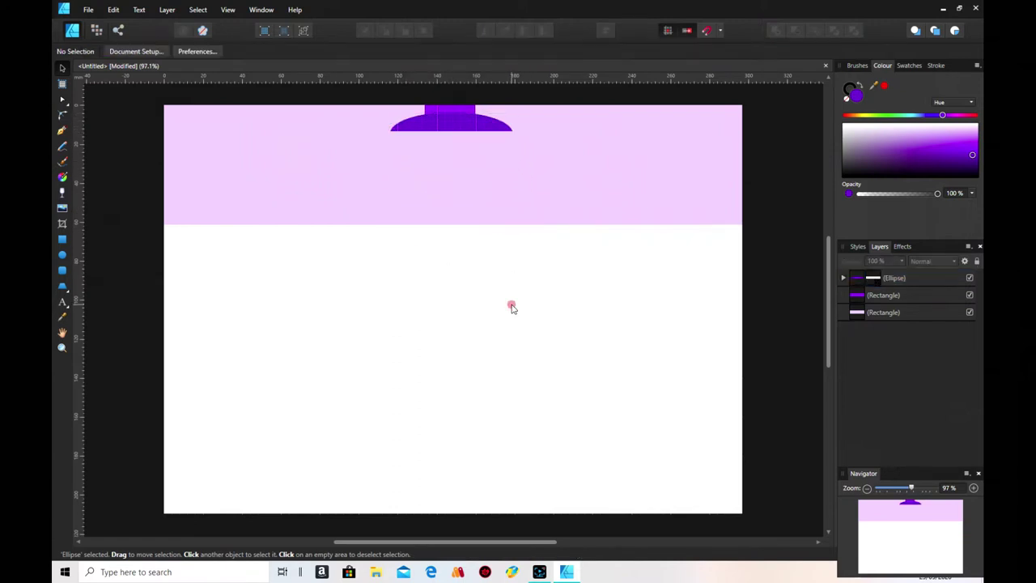
pyautogui.click(456, 130)
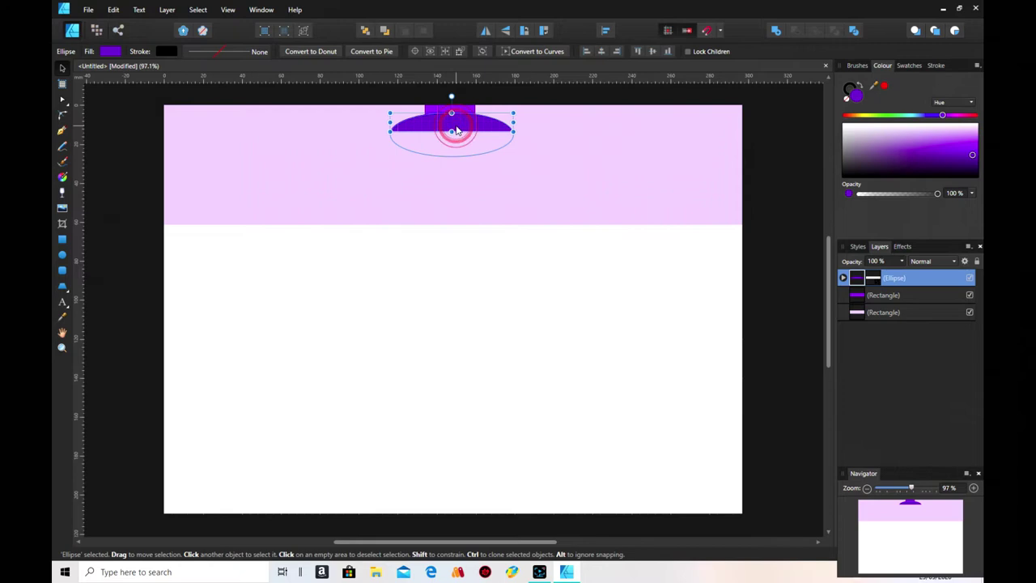
pyautogui.click(508, 297)
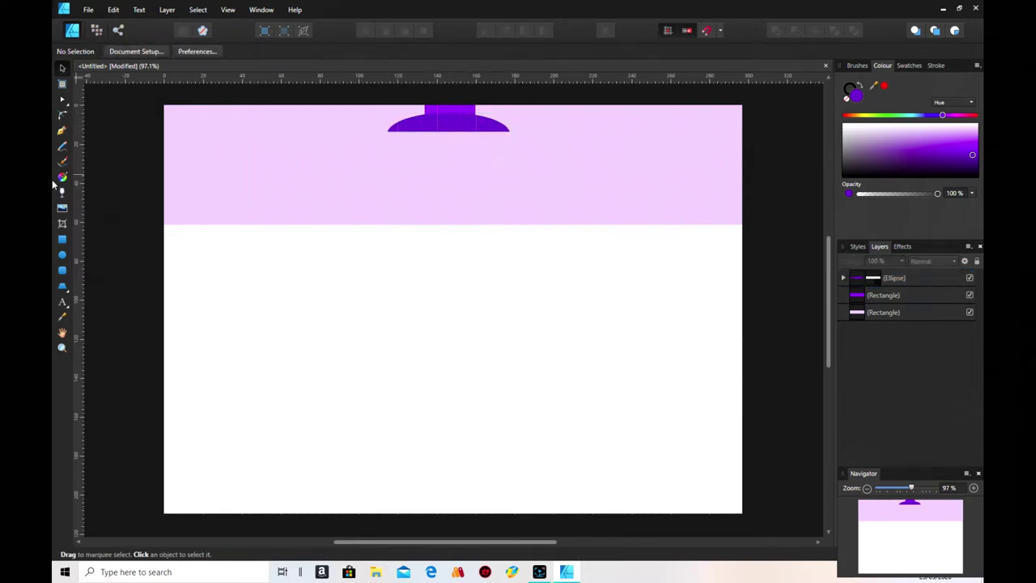
# Draw a circle about 32 mm wide on the white area, fill it bright yellow and flatten it into a thin ellipse.
pyautogui.click(63, 254)
pyautogui.moveTo(397, 299); pyautogui.dragTo(459, 362)
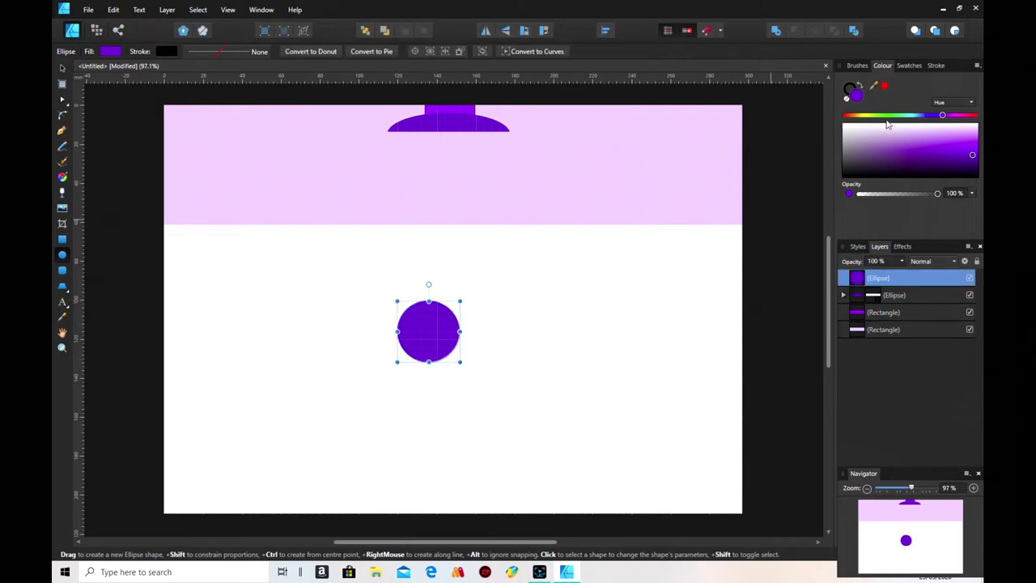
pyautogui.click(864, 115)
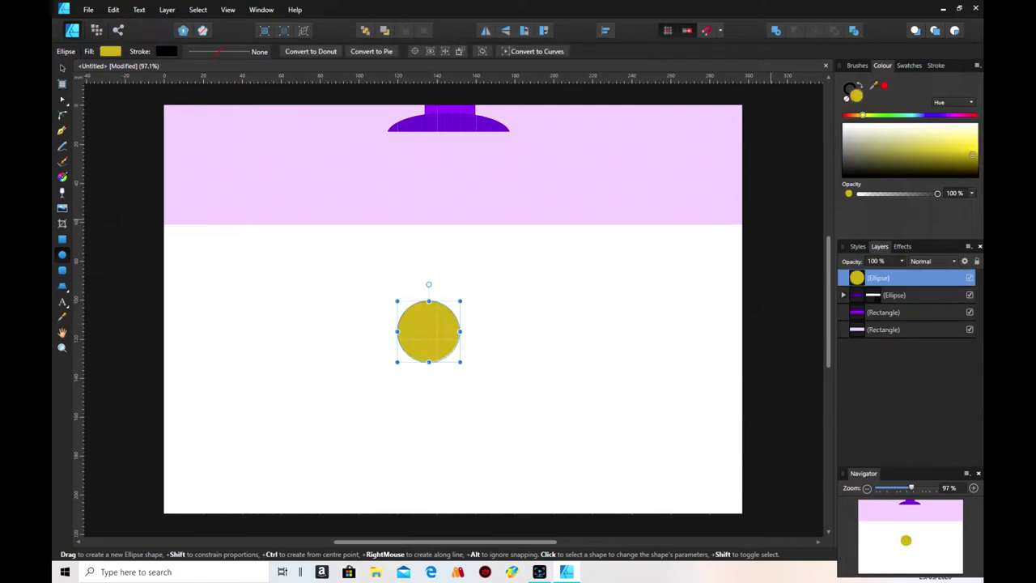
pyautogui.moveTo(977, 156); pyautogui.dragTo(975, 146)
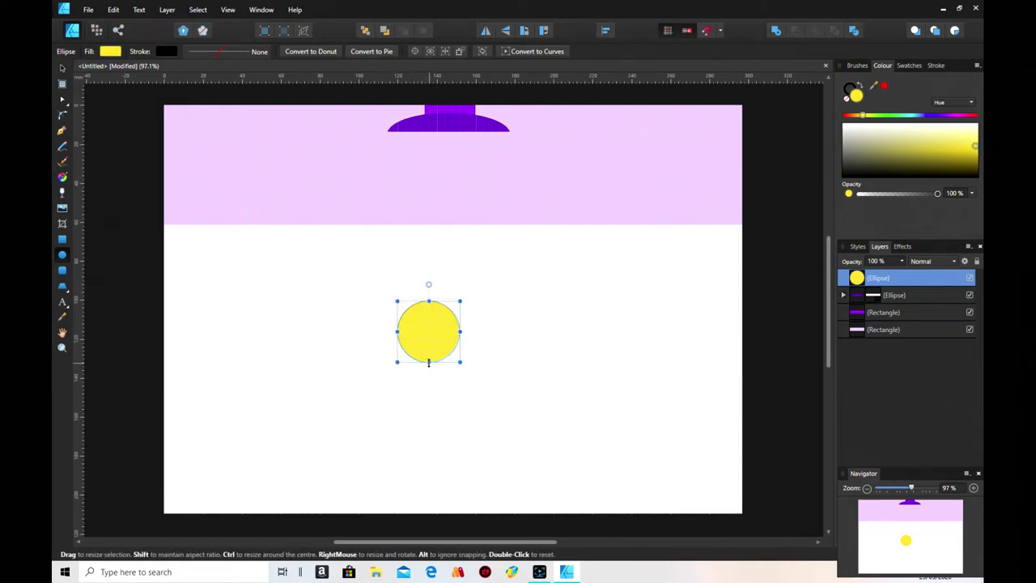
pyautogui.moveTo(429, 361); pyautogui.dragTo(435, 317)
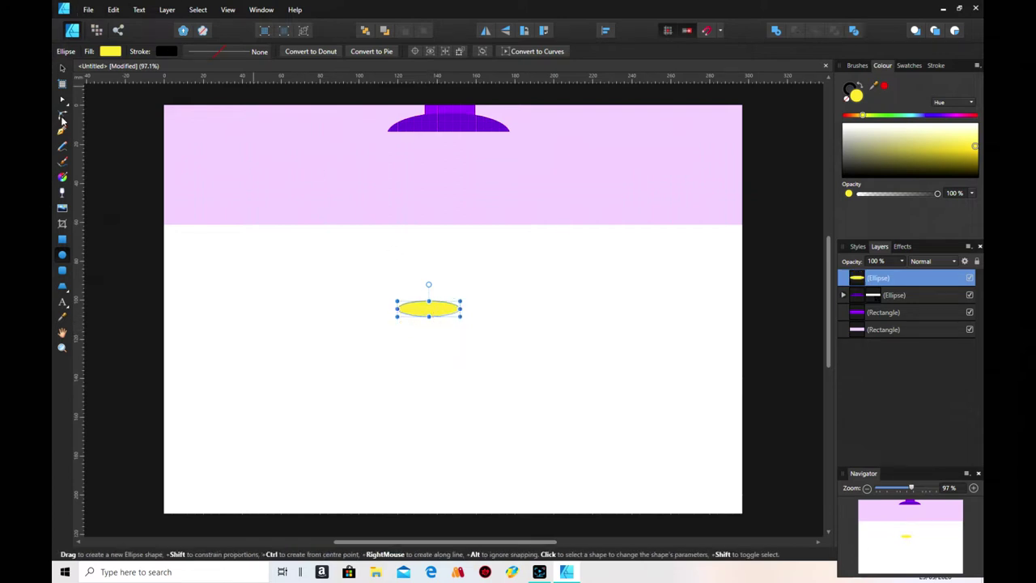
# Move the yellow ellipse to the underside of the lamp shade and bring the shade in front of it.
pyautogui.click(62, 68)
pyautogui.moveTo(420, 310); pyautogui.dragTo(441, 139)
pyautogui.rightClick(495, 131)
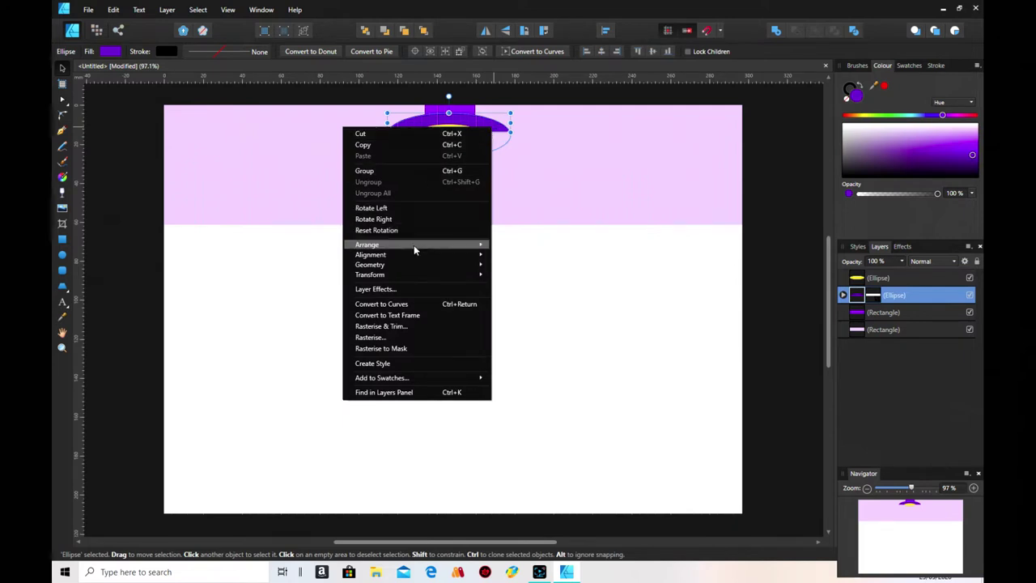
pyautogui.moveTo(413, 248)
pyautogui.click(284, 243)
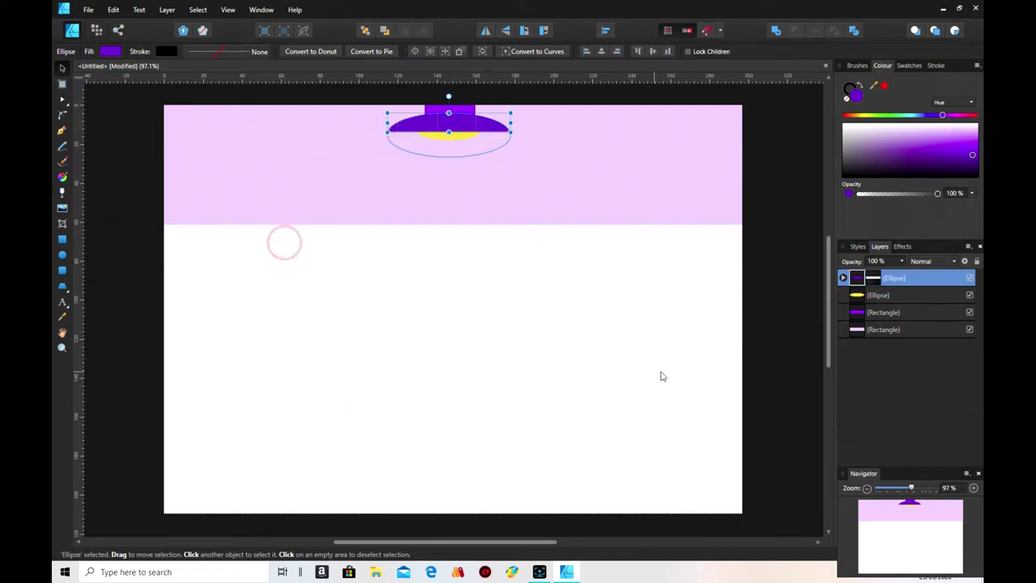
pyautogui.click(591, 356)
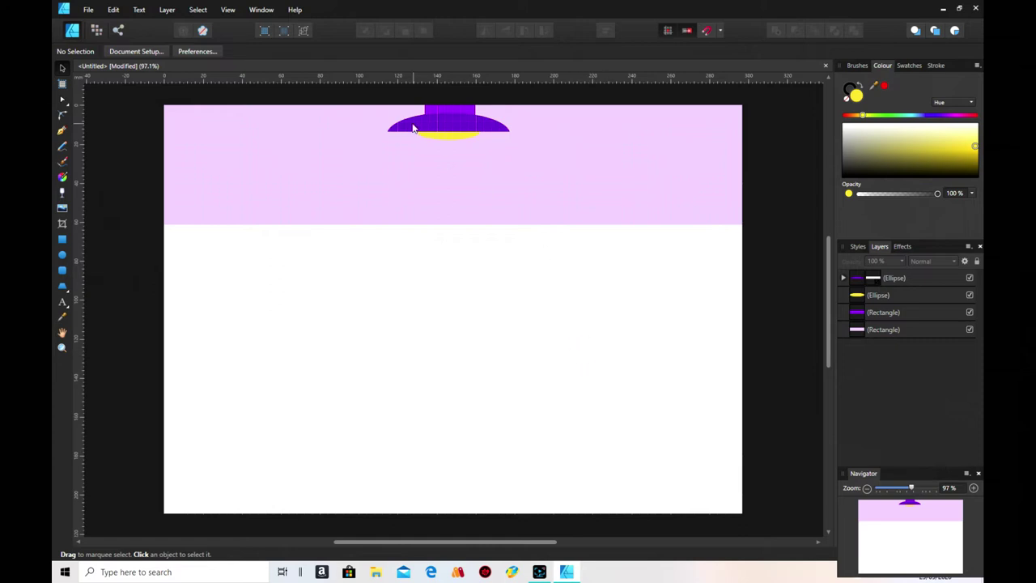
# Stretch the yellow ellipse downward to a height of about 11 mm so more of it shows below the shade.
pyautogui.click(438, 142)
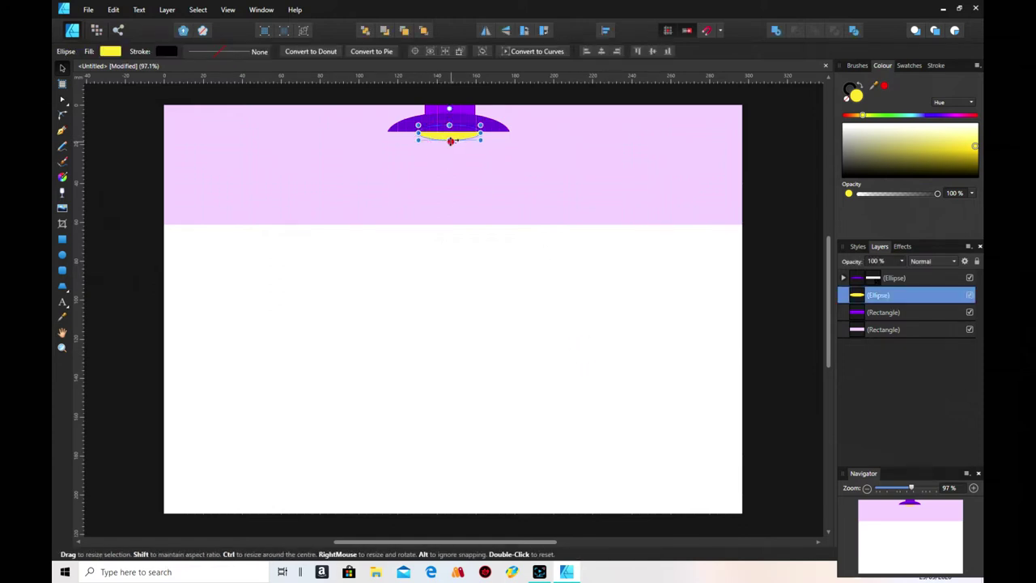
pyautogui.moveTo(451, 140); pyautogui.dragTo(451, 146)
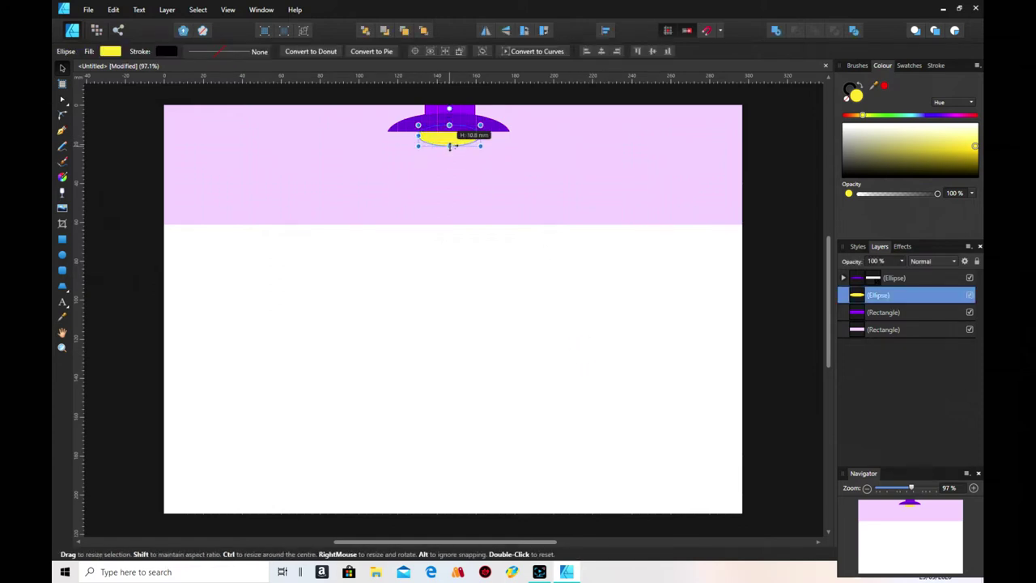
pyautogui.click(526, 294)
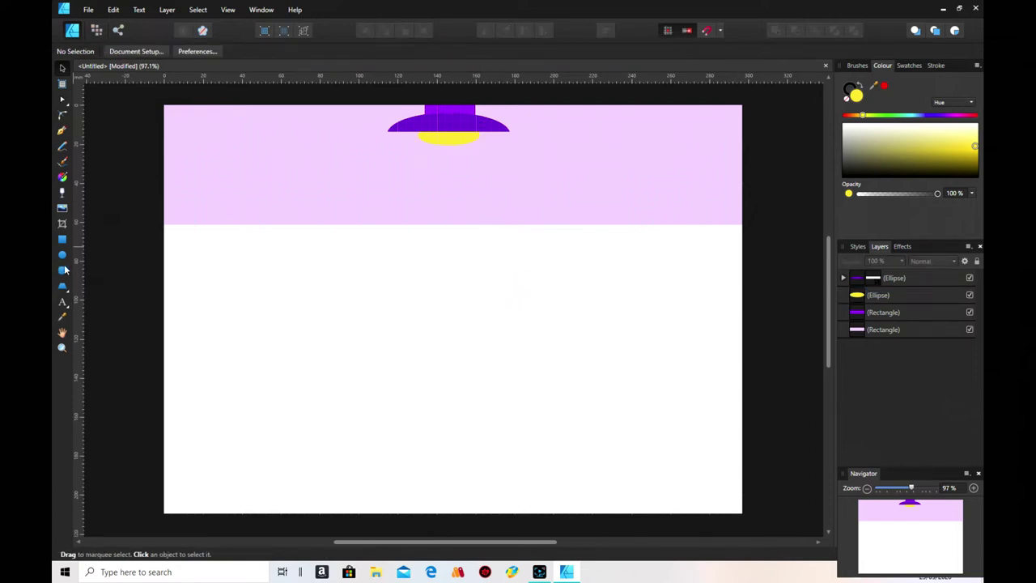
# Draw a yellow rectangle about 44 mm wide along the page's left edge, from the lilac band down to the page bottom.
pyautogui.click(63, 239)
pyautogui.moveTo(155, 226); pyautogui.dragTo(247, 513)
pyautogui.moveTo(201, 224); pyautogui.dragTo(200, 222)
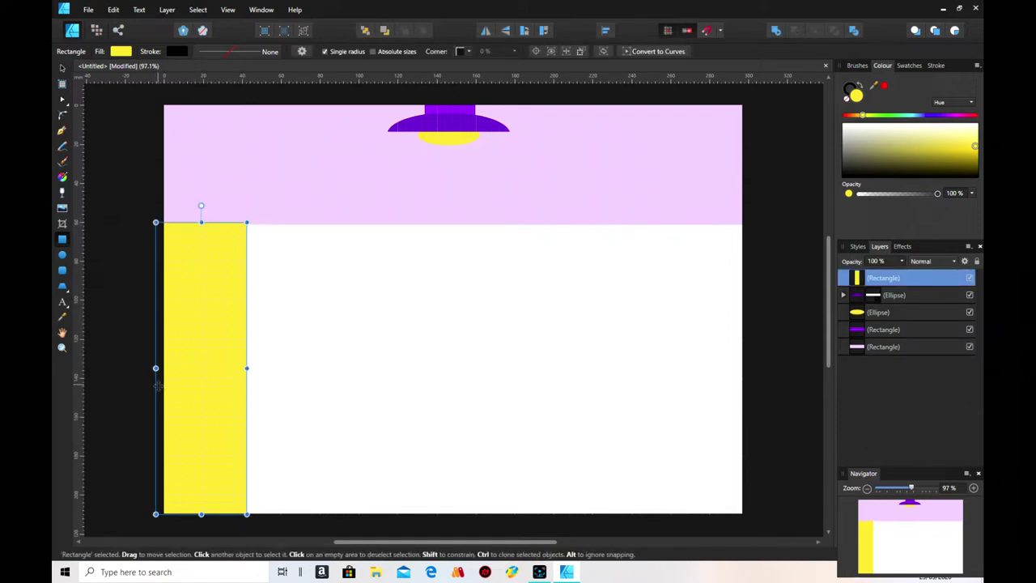
pyautogui.moveTo(156, 368); pyautogui.dragTo(161, 368)
# Duplicate the yellow panel on the page's left edge and move the copy to the page's right edge.
pyautogui.rightClick(231, 361)
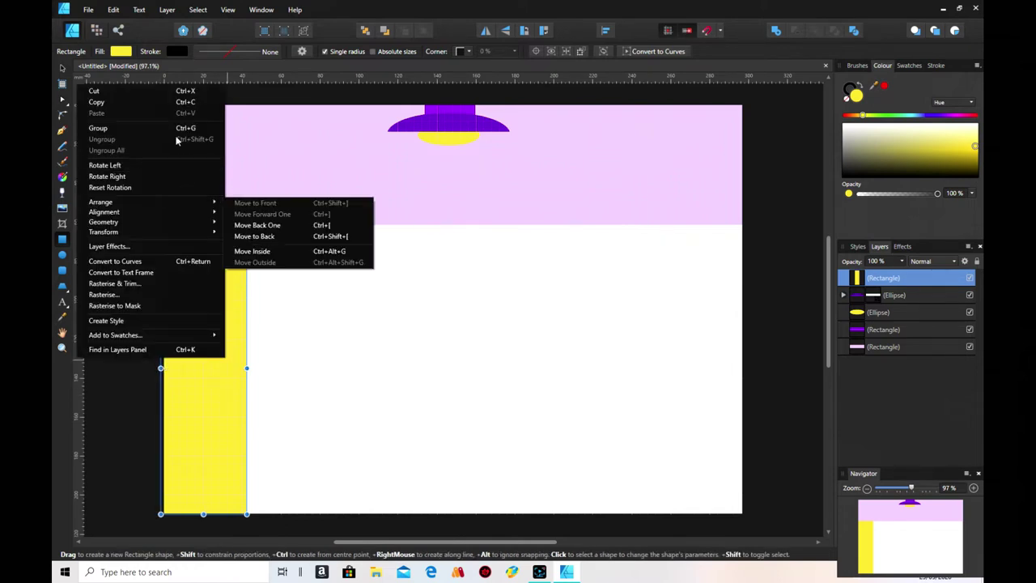
pyautogui.click(167, 103)
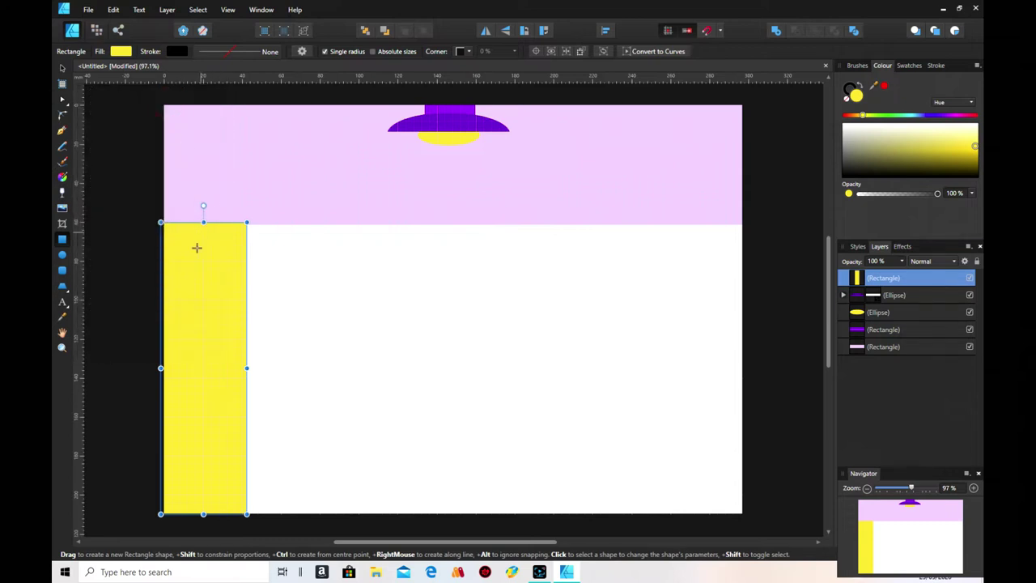
pyautogui.rightClick(206, 298)
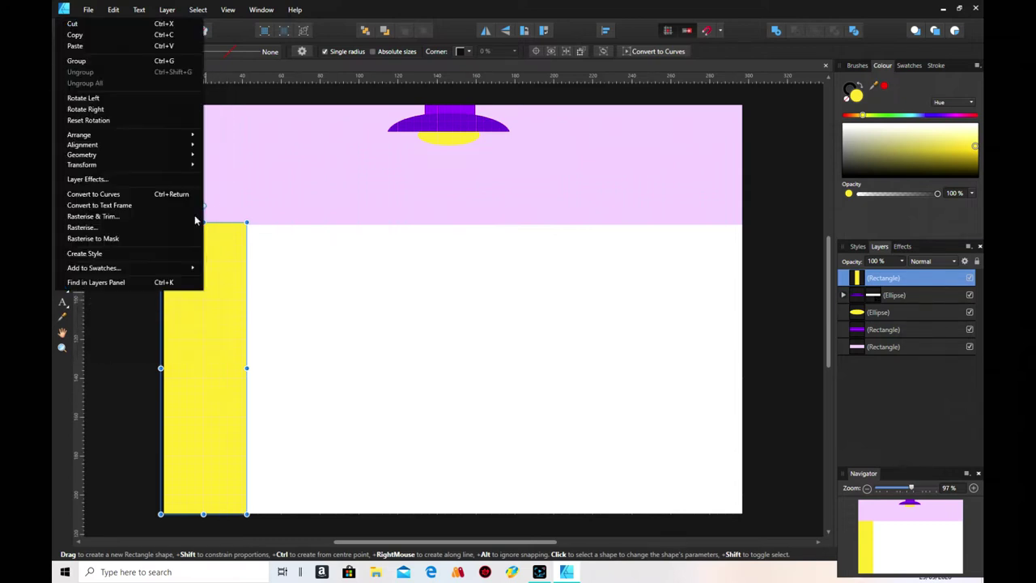
pyautogui.click(133, 50)
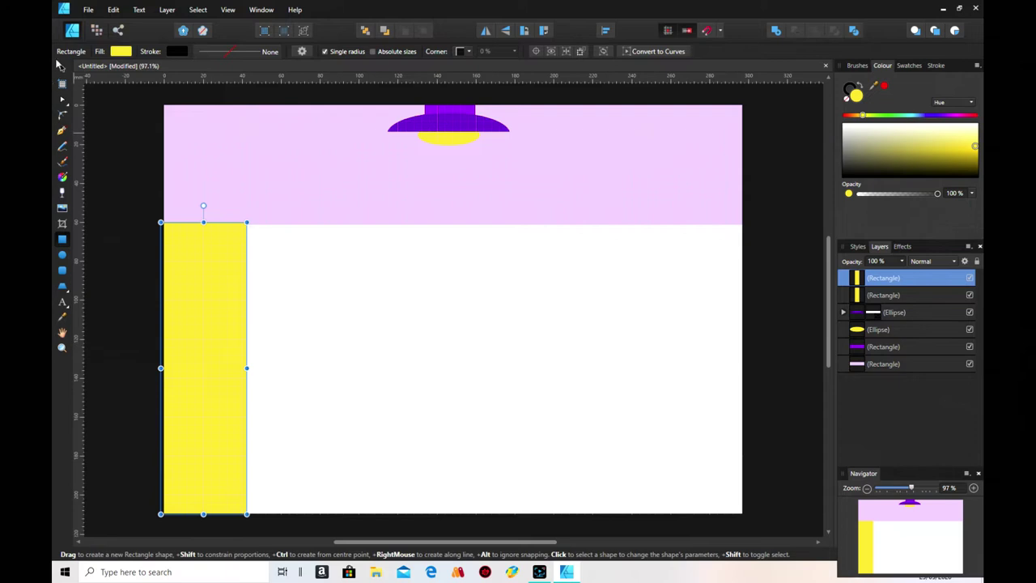
pyautogui.click(61, 68)
pyautogui.moveTo(200, 326); pyautogui.dragTo(694, 330)
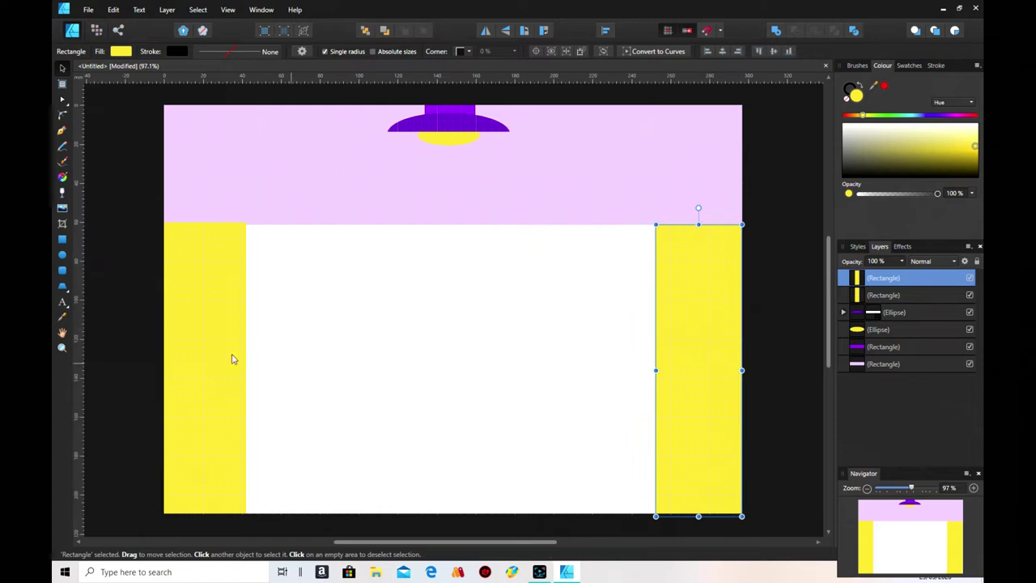
# Draw a yellow rectangle across the full width of the page bottom and adjust it to a height of about 70 mm.
pyautogui.click(62, 238)
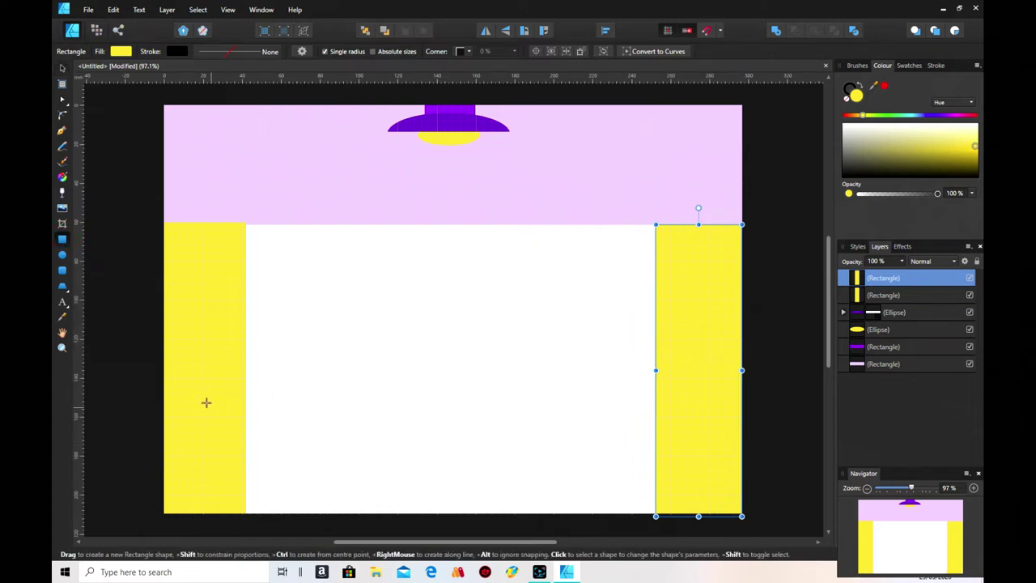
pyautogui.moveTo(149, 396); pyautogui.dragTo(743, 515)
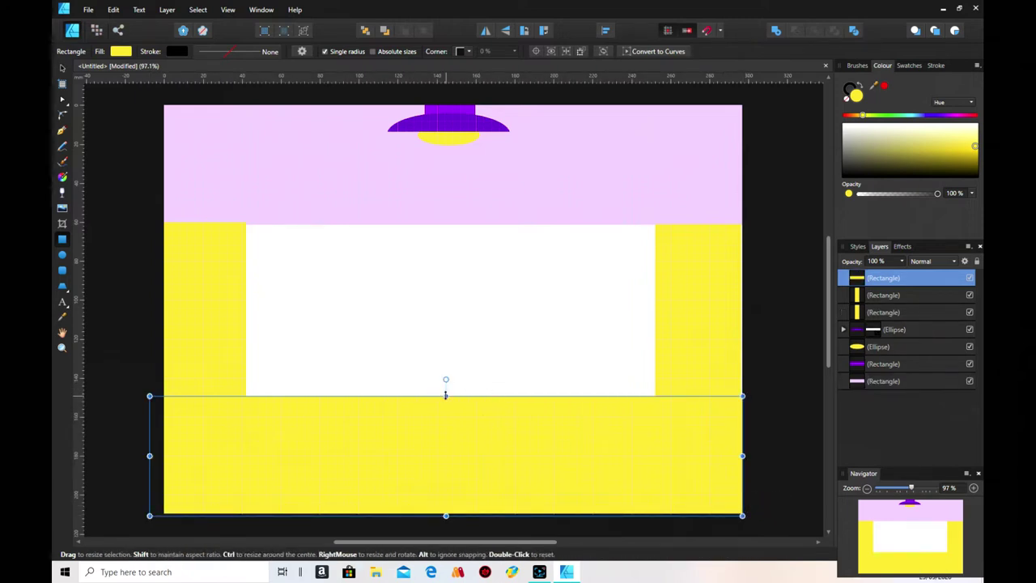
pyautogui.moveTo(445, 395); pyautogui.dragTo(451, 378)
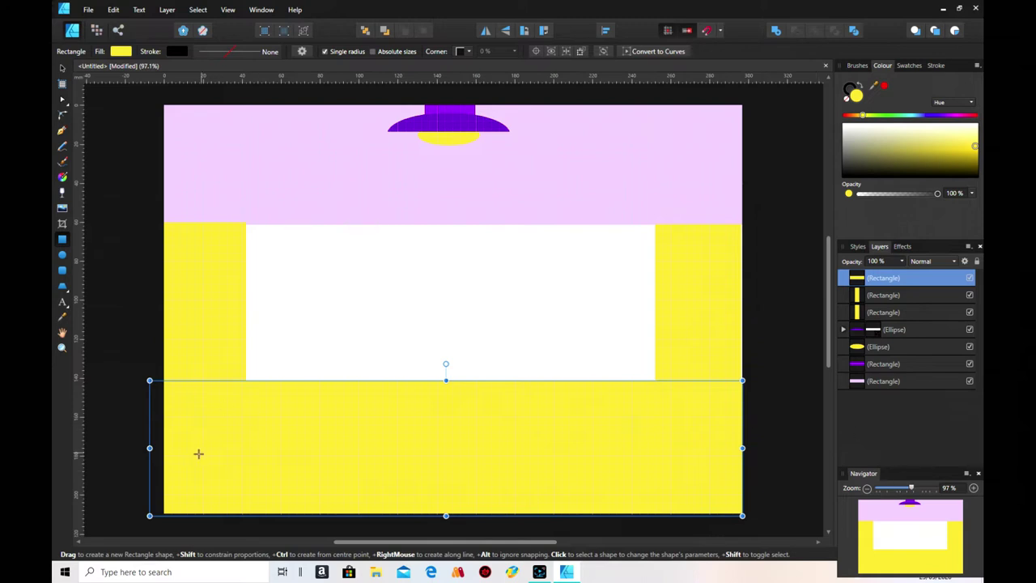
pyautogui.moveTo(149, 447); pyautogui.dragTo(160, 447)
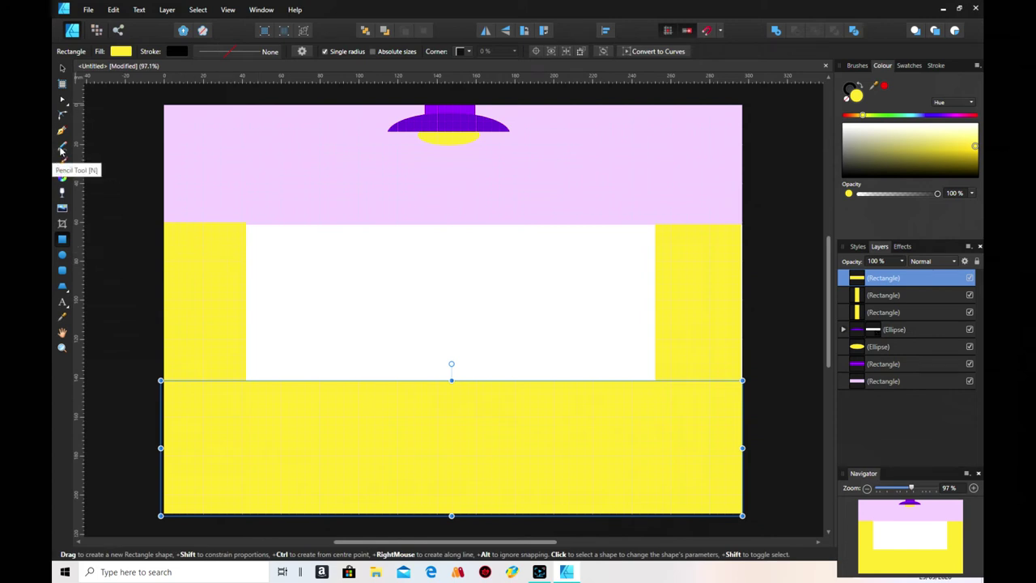
# Recolour the three yellow panels together to a muted mid purple and nudge them slightly right.
pyautogui.click(62, 68)
pyautogui.moveTo(137, 195); pyautogui.dragTo(200, 517)
pyautogui.moveTo(663, 530); pyautogui.dragTo(775, 536)
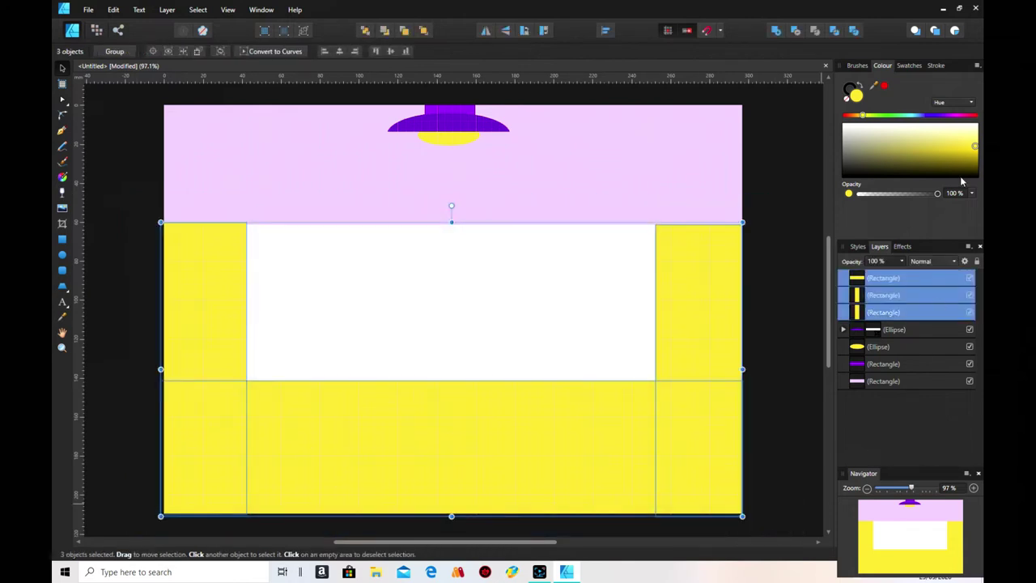
pyautogui.click(942, 115)
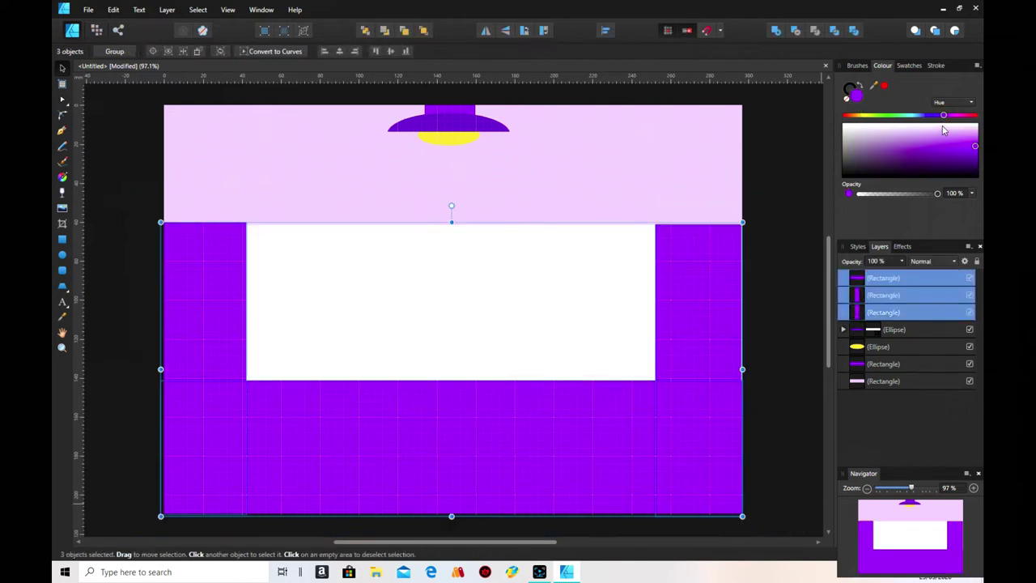
pyautogui.moveTo(975, 148); pyautogui.dragTo(893, 159)
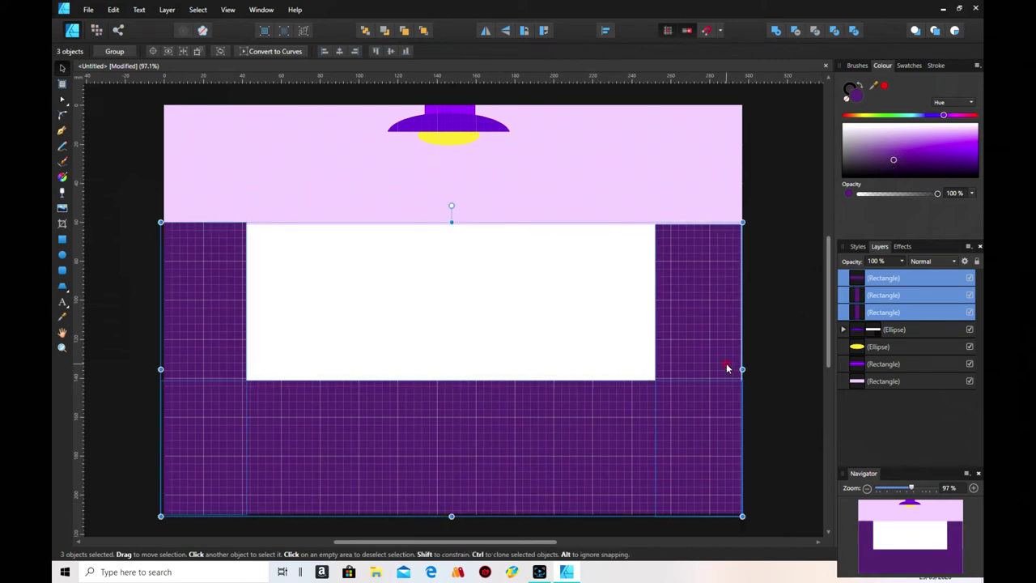
pyautogui.moveTo(726, 368); pyautogui.dragTo(735, 361)
pyautogui.moveTo(895, 158); pyautogui.dragTo(887, 145)
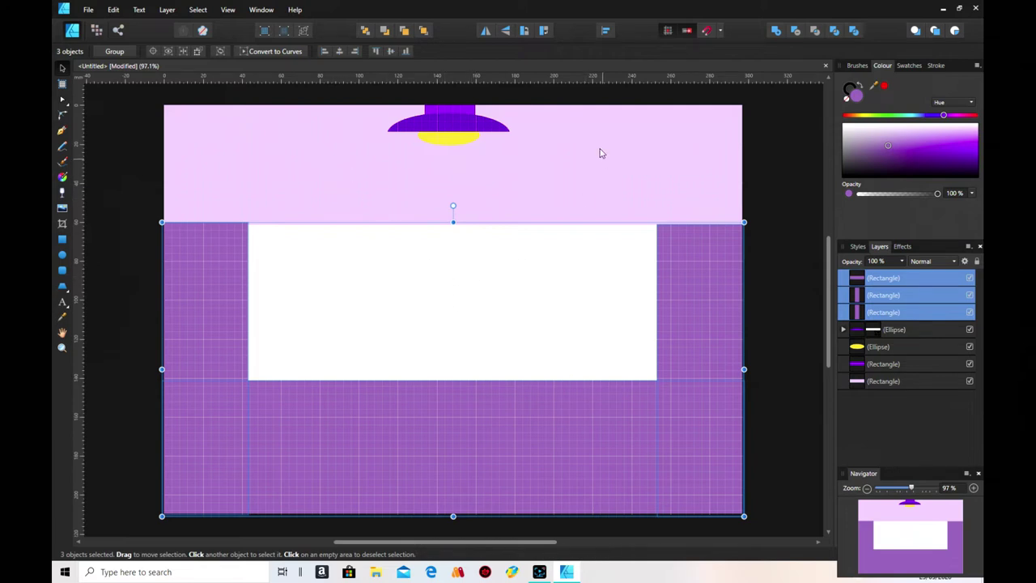
# Draw a full-width strip about 6 mm high across the lilac band just below the lamp and fill it black.
pyautogui.click(62, 239)
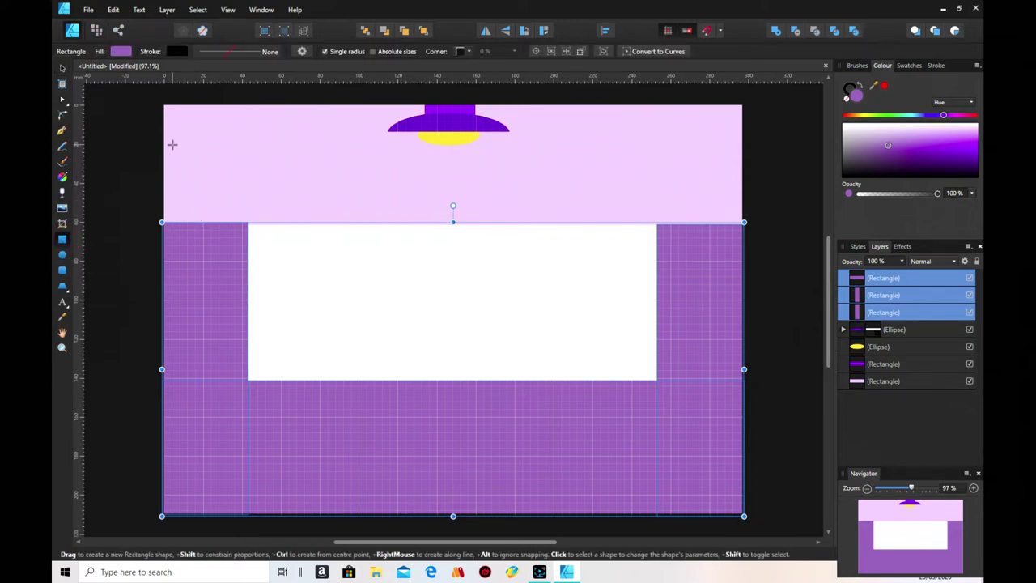
pyautogui.moveTo(161, 150); pyautogui.dragTo(743, 161)
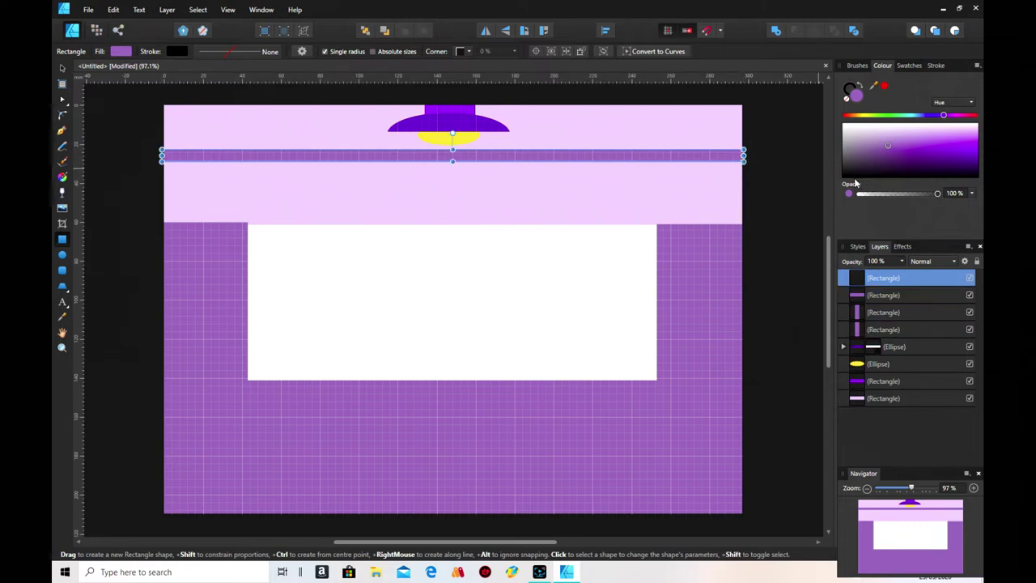
pyautogui.click(847, 176)
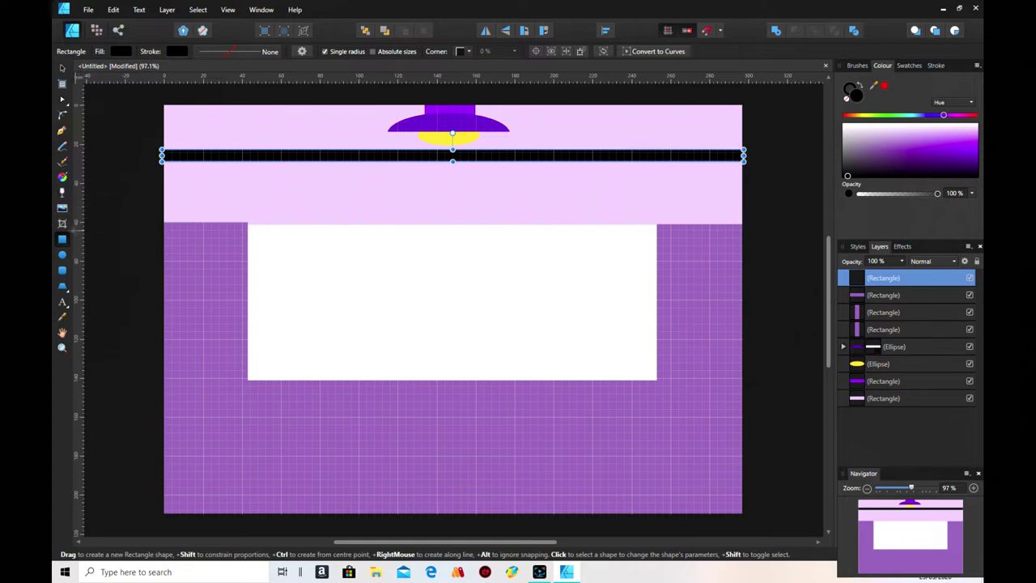
# Draw a second full-width strip about 8 mm high near the lilac band's lower edge and apply the Metal 10 style to it.
pyautogui.moveTo(164, 199); pyautogui.dragTo(743, 212)
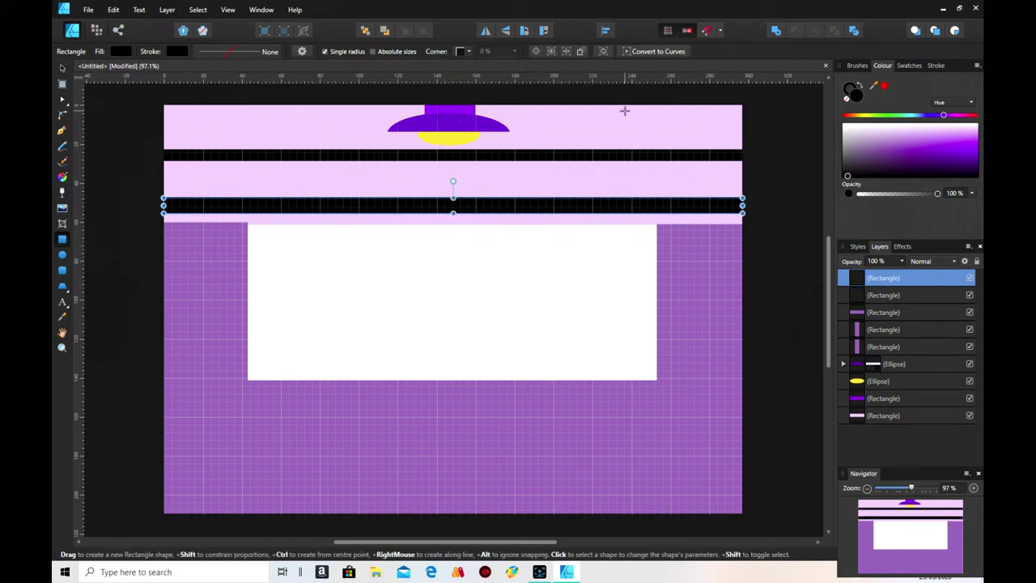
pyautogui.click(845, 129)
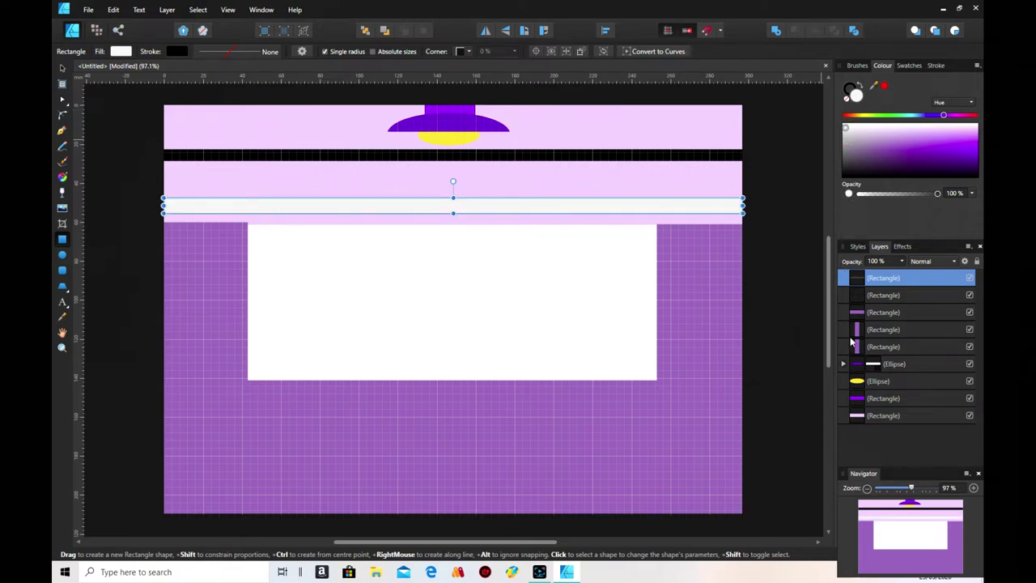
pyautogui.click(857, 246)
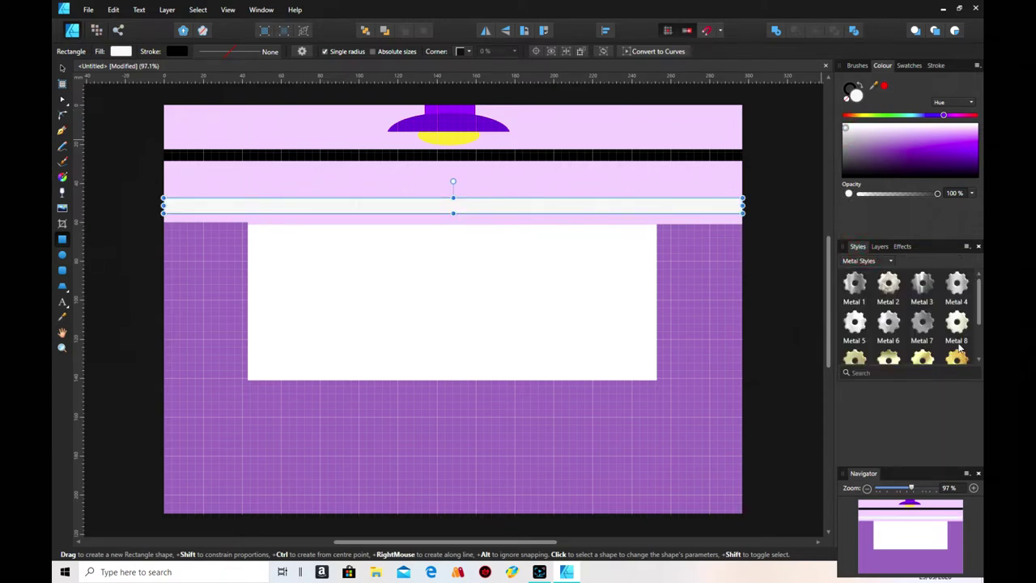
pyautogui.scroll(-3, 979, 321)
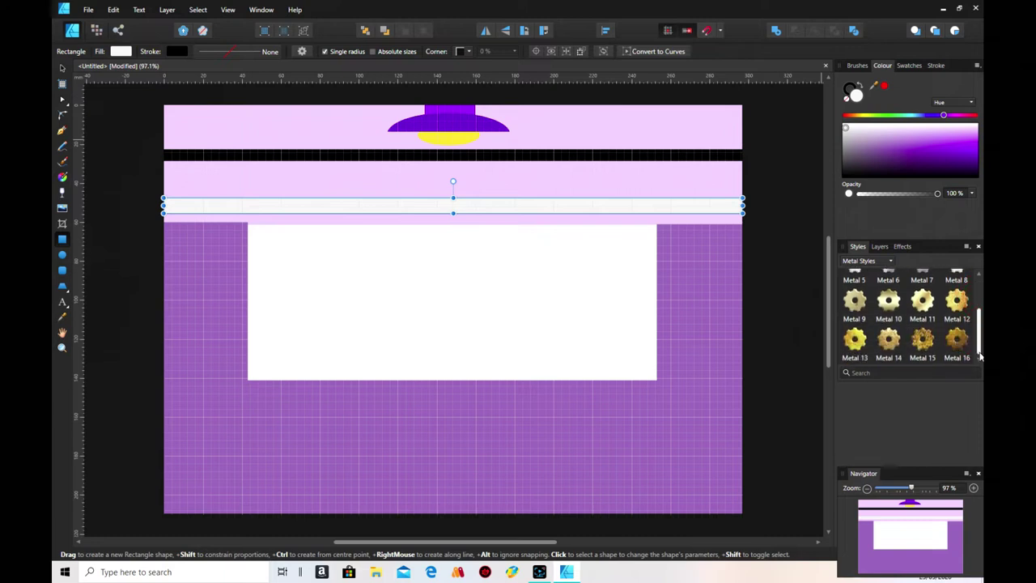
pyautogui.click(957, 307)
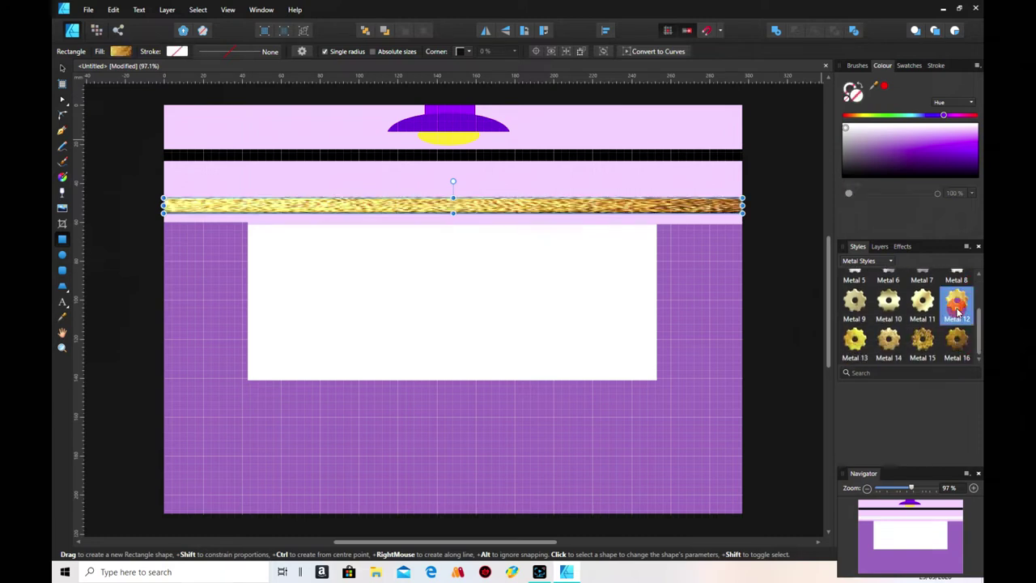
pyautogui.click(889, 340)
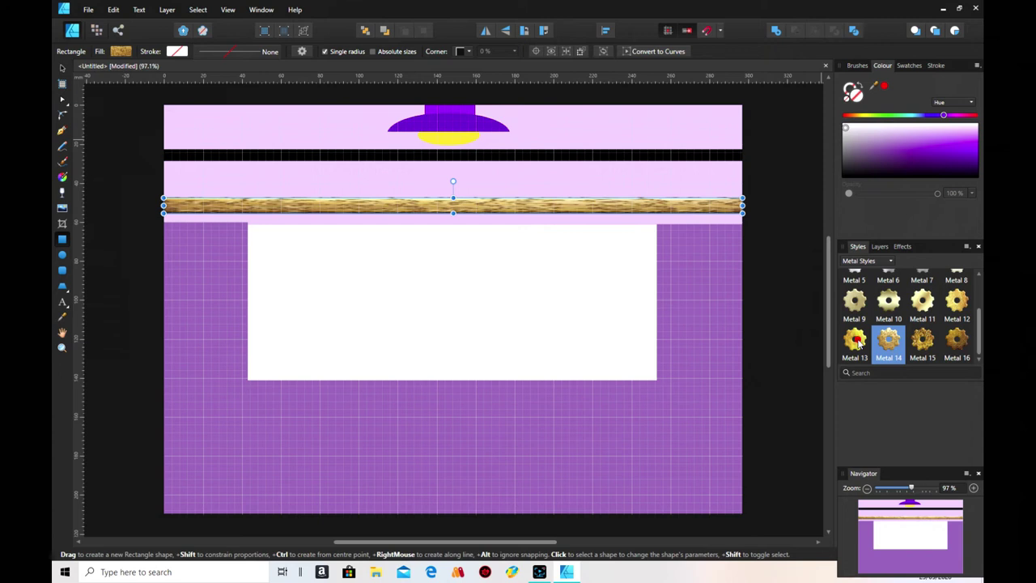
pyautogui.click(855, 340)
pyautogui.click(922, 339)
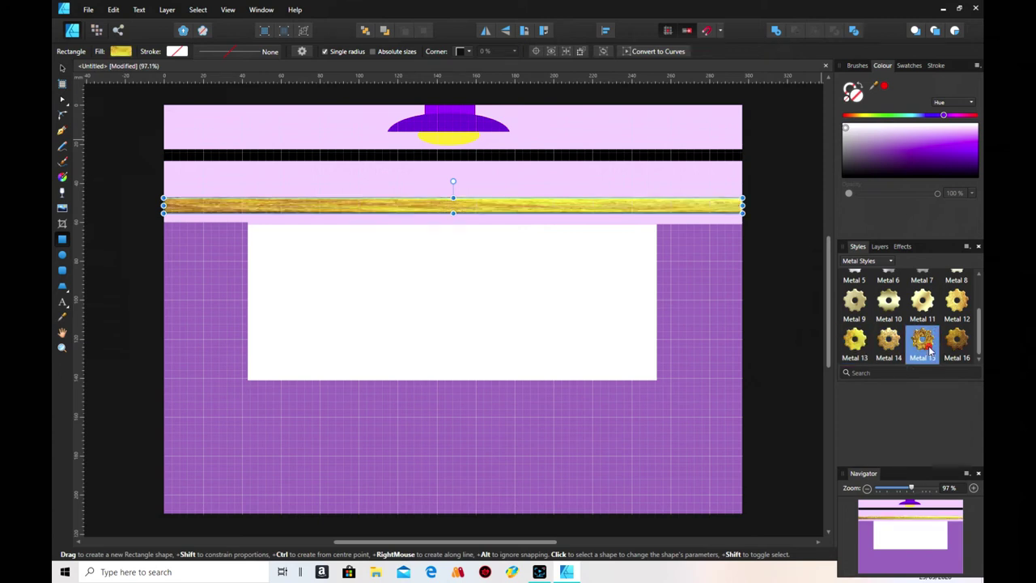
pyautogui.click(891, 303)
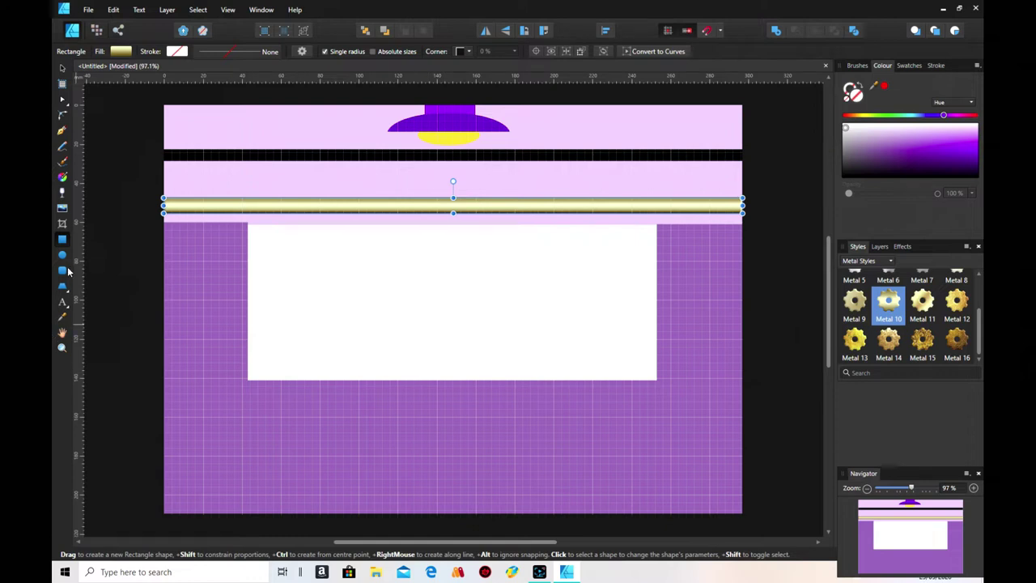
# Draw a rounded rectangle about 6 by 12 mm, place it over the left part of the gold rod and apply the Metal 10 style.
pyautogui.moveTo(129, 291); pyautogui.dragTo(141, 313)
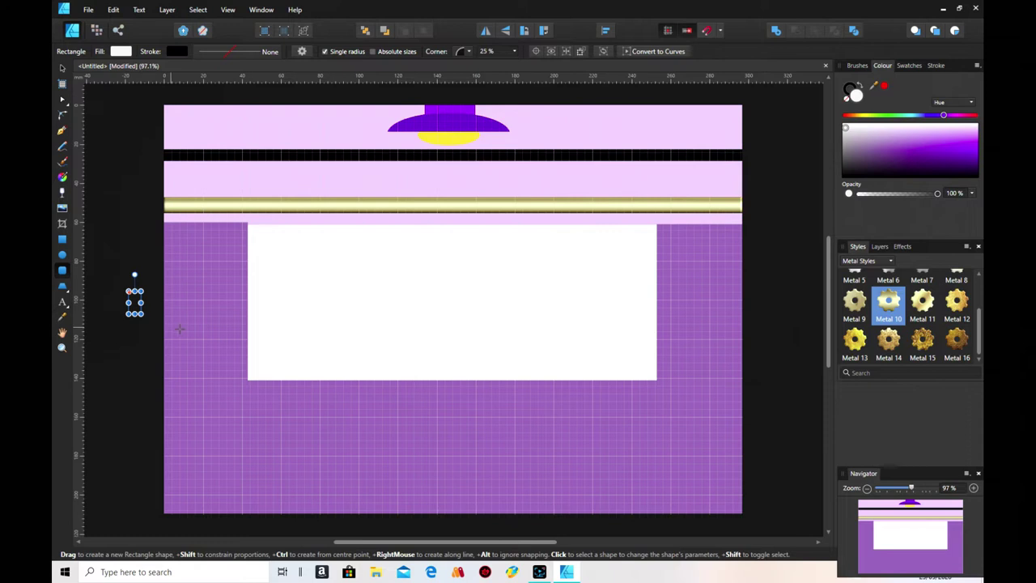
pyautogui.click(62, 69)
pyautogui.moveTo(137, 307); pyautogui.dragTo(273, 207)
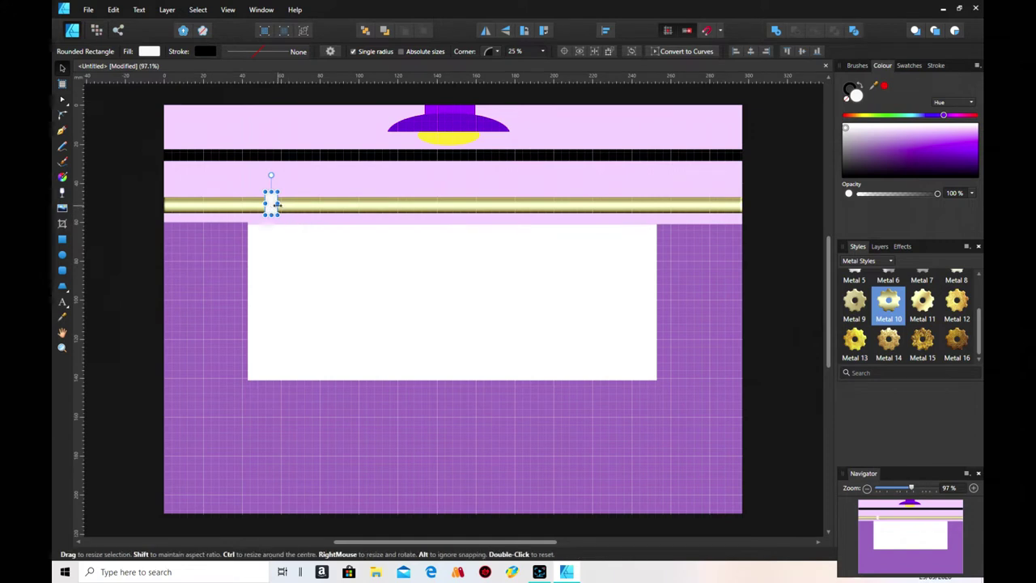
pyautogui.rightClick(274, 205)
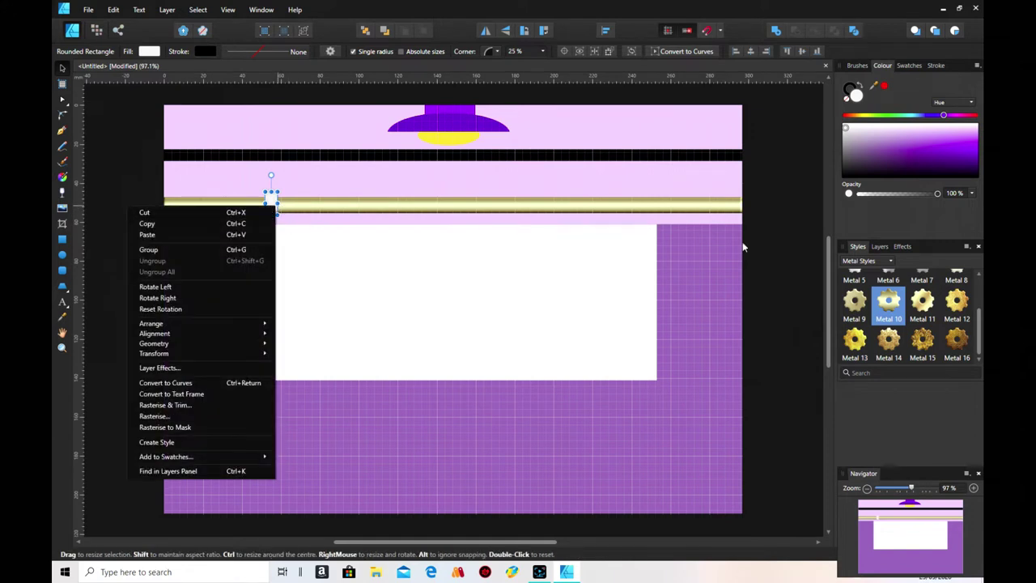
pyautogui.click(889, 301)
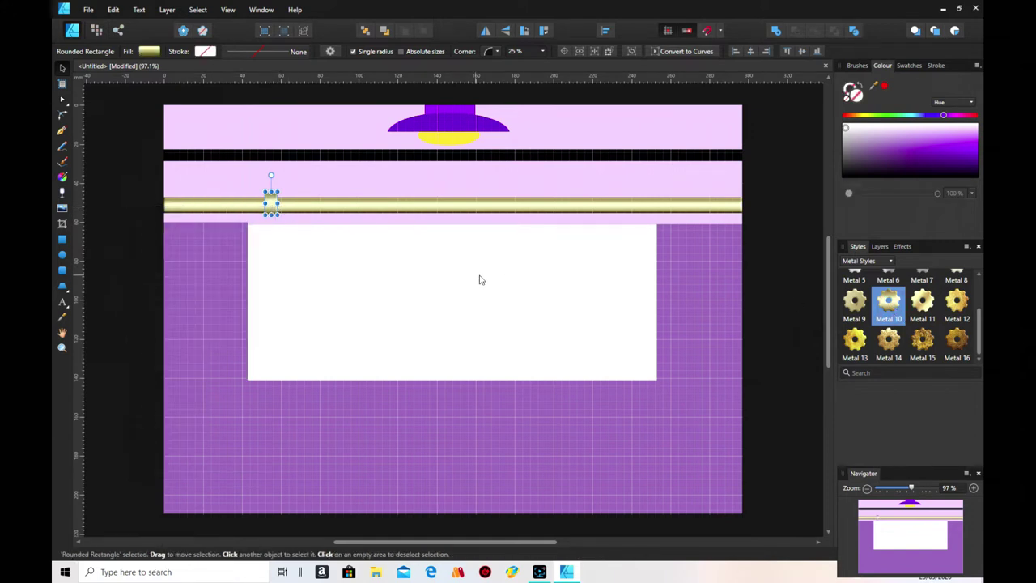
# Duplicate the gold collar, stretch the copy slightly downward and place it on the rod above the white area's right end.
pyautogui.rightClick(273, 208)
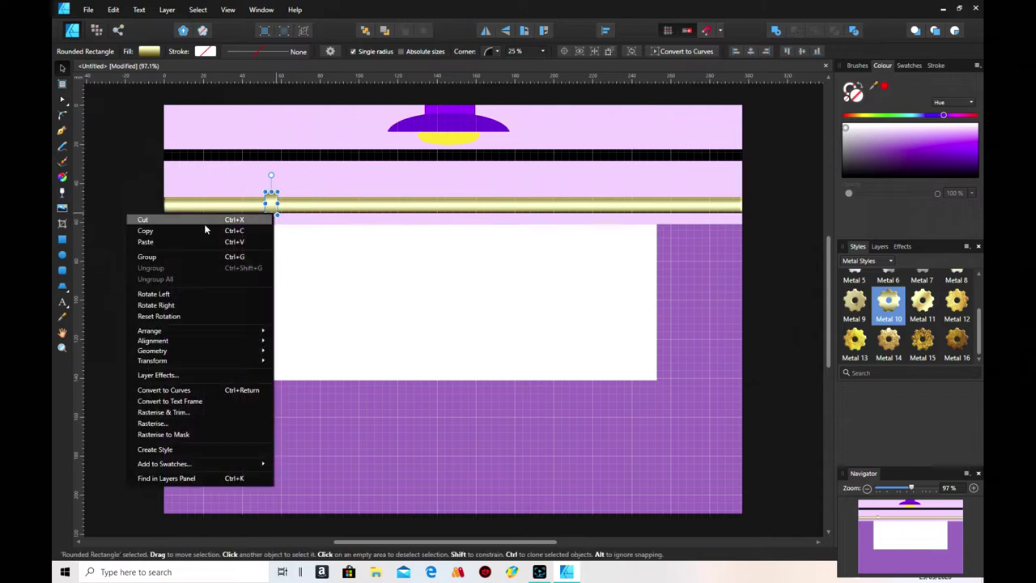
pyautogui.click(199, 232)
pyautogui.rightClick(271, 206)
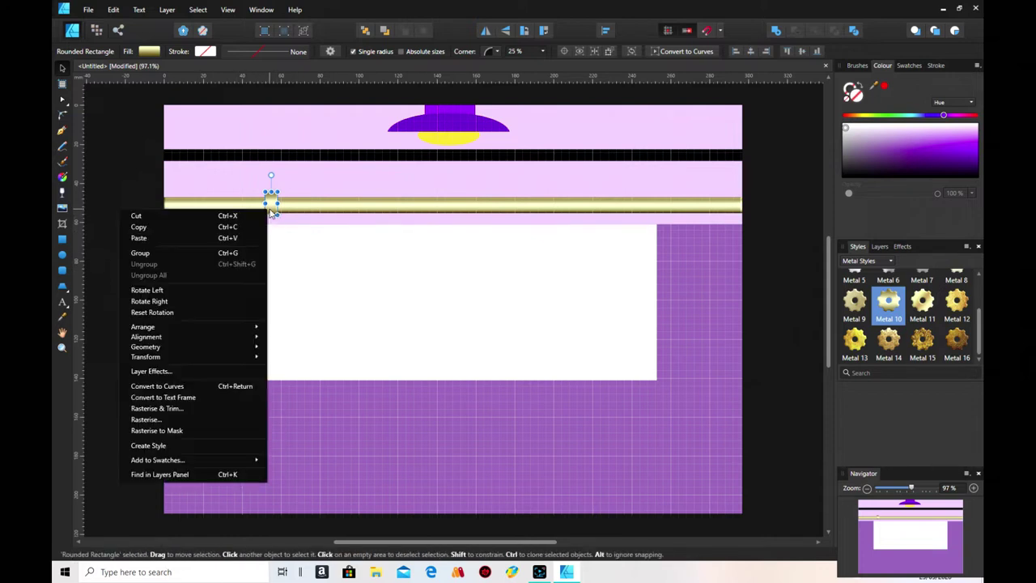
pyautogui.click(206, 238)
pyautogui.moveTo(271, 216); pyautogui.dragTo(635, 216)
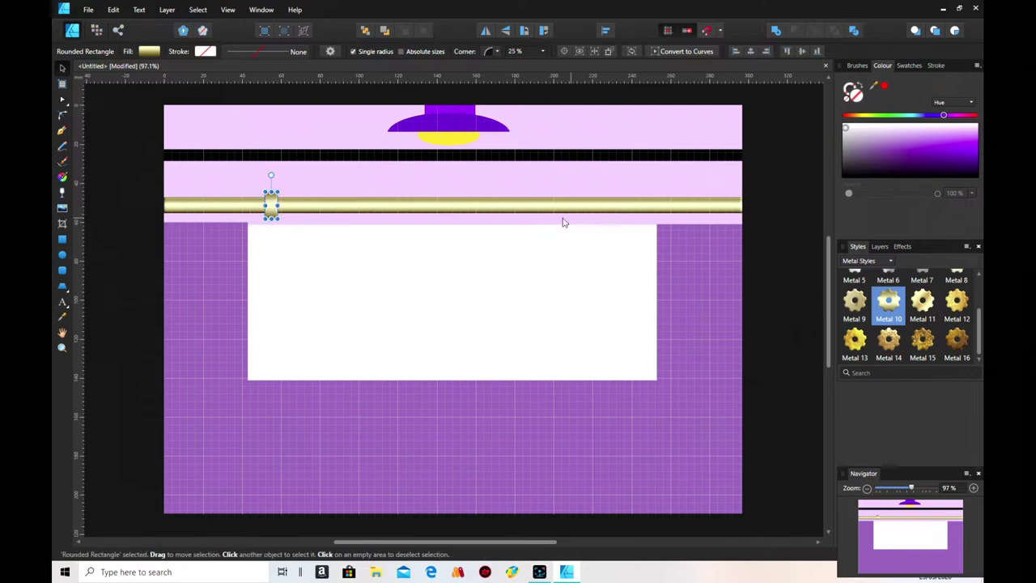
pyautogui.click(458, 171)
pyautogui.click(114, 10)
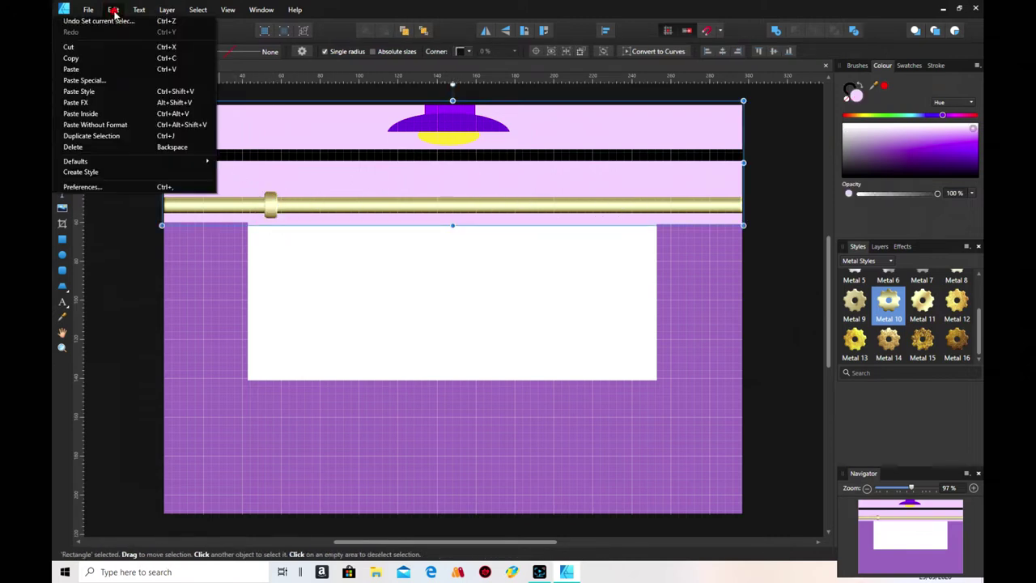
pyautogui.click(113, 21)
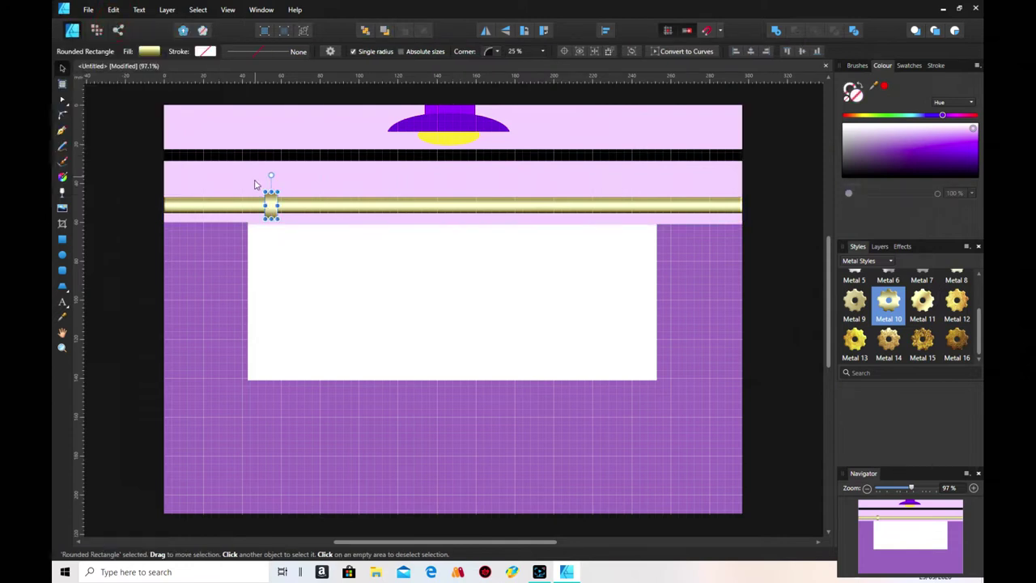
pyautogui.moveTo(274, 210)
pyautogui.mouseDown()
pyautogui.moveTo(650, 209)
pyautogui.moveTo(639, 209)
pyautogui.mouseUp()
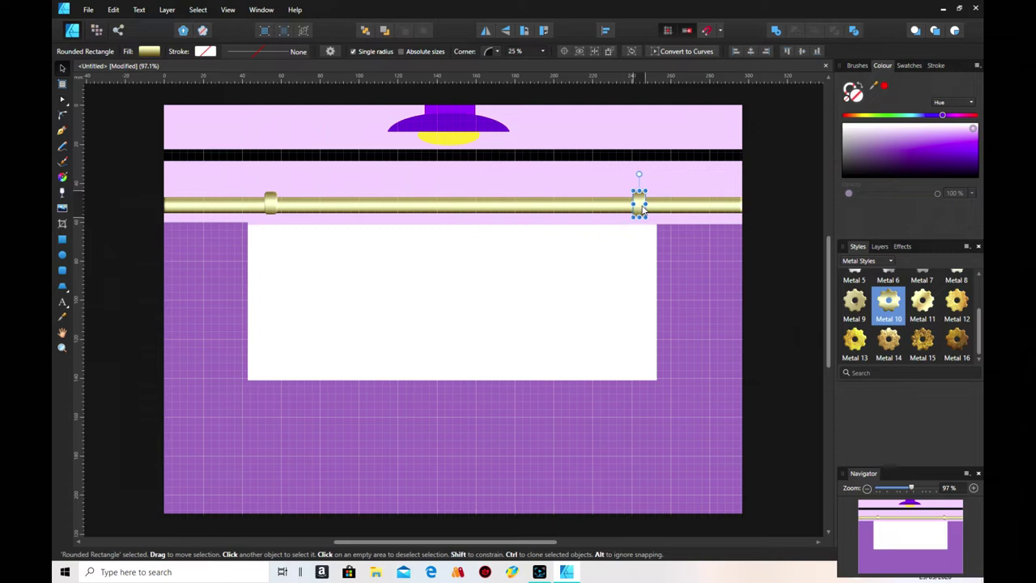
pyautogui.click(716, 269)
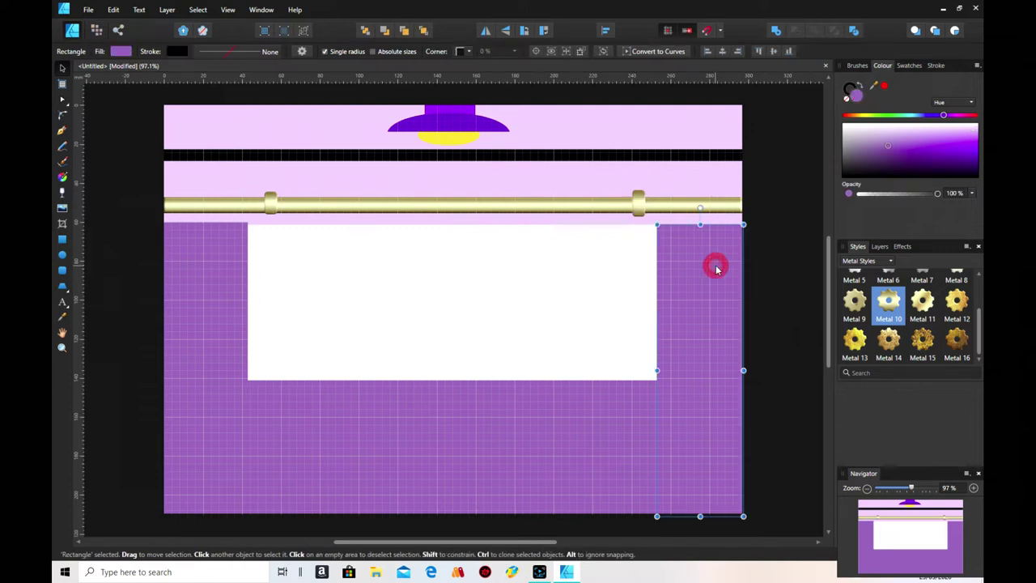
pyautogui.click(639, 202)
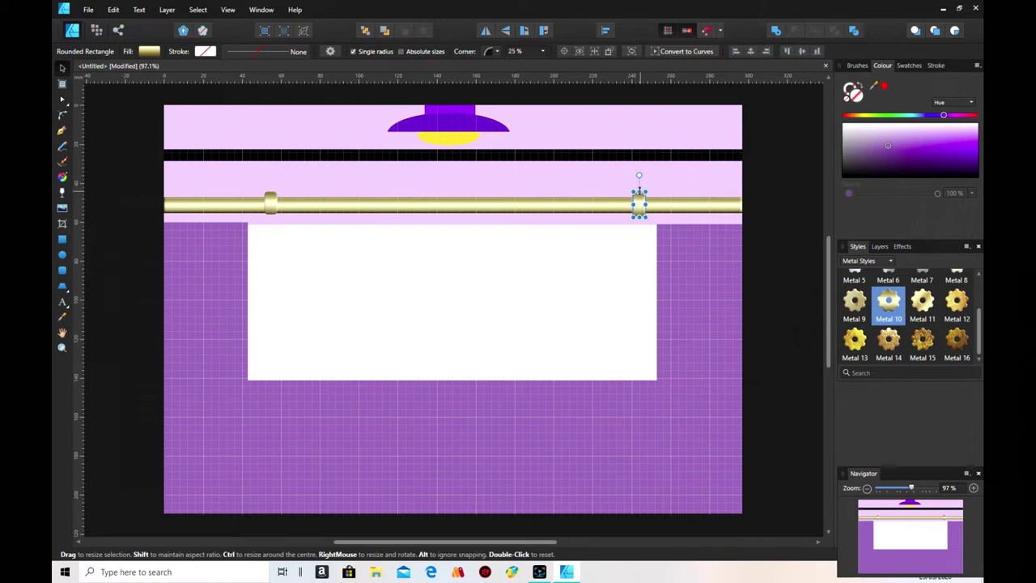
pyautogui.click(531, 189)
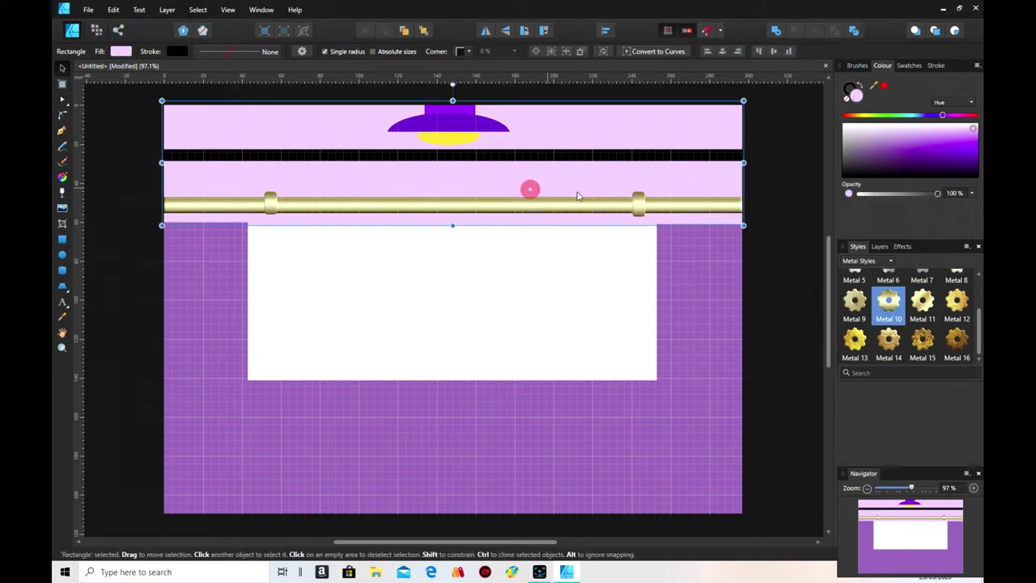
pyautogui.click(639, 204)
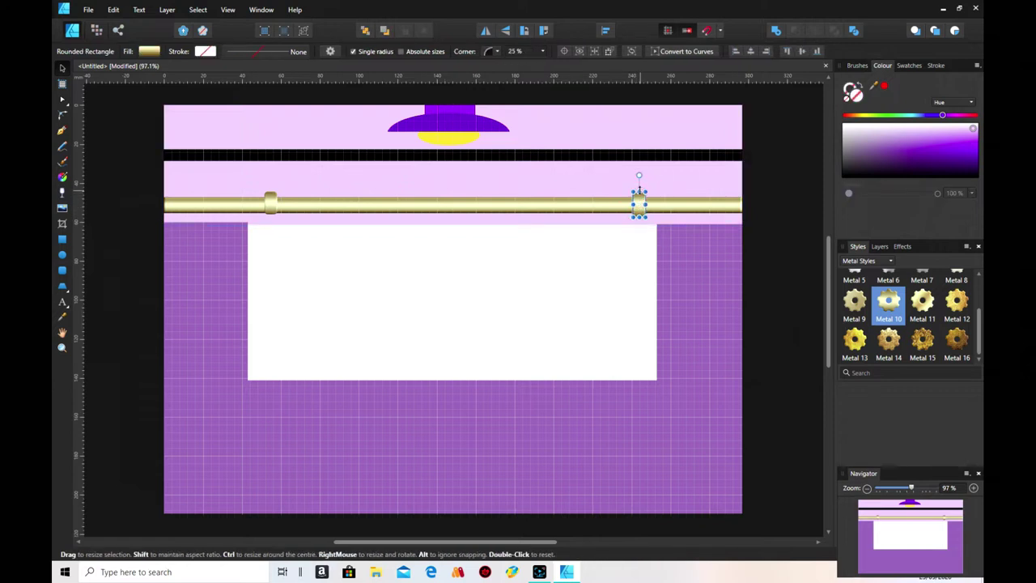
pyautogui.click(643, 267)
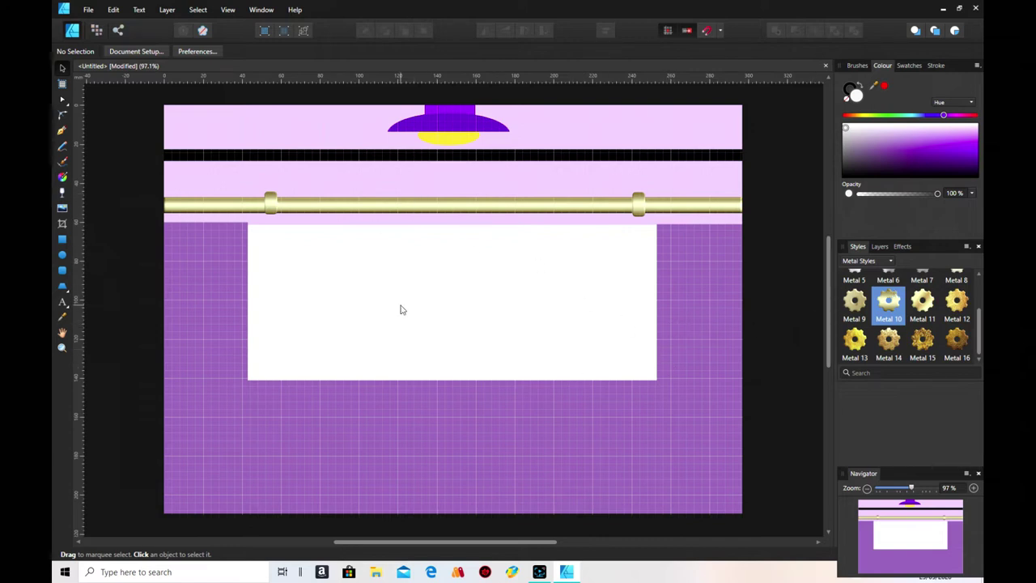
# Draw a rounded rectangle about 84 by 20 mm in the white area, filled white with a 2.8 pt black stroke.
pyautogui.click(62, 270)
pyautogui.moveTo(314, 260); pyautogui.dragTo(477, 296)
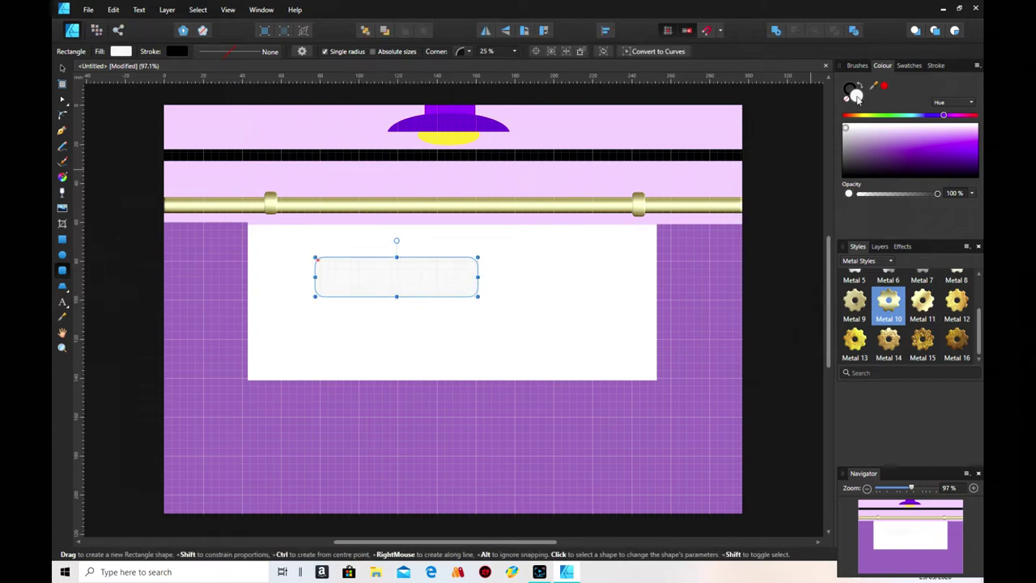
pyautogui.click(845, 128)
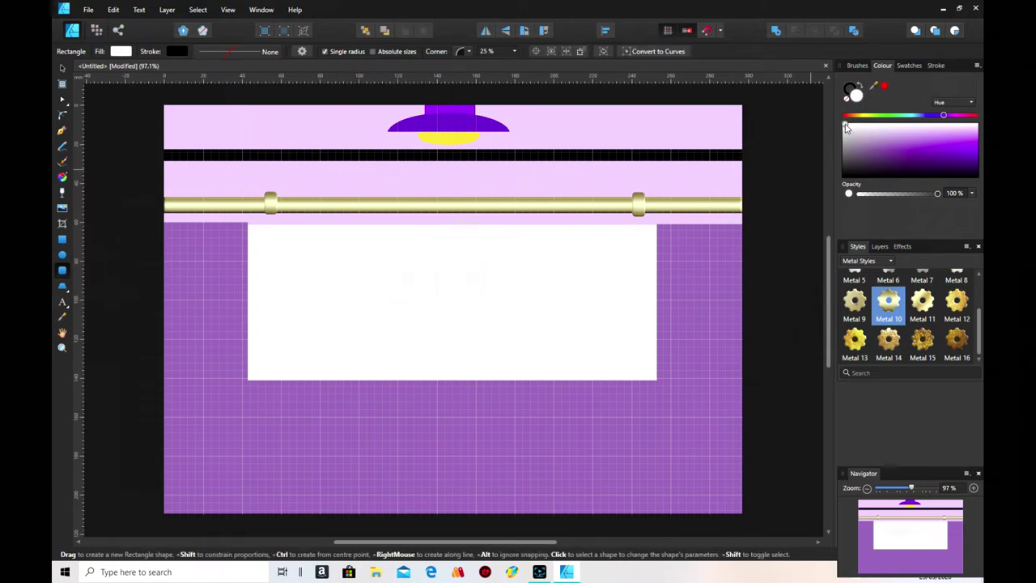
pyautogui.click(912, 66)
pyautogui.click(936, 65)
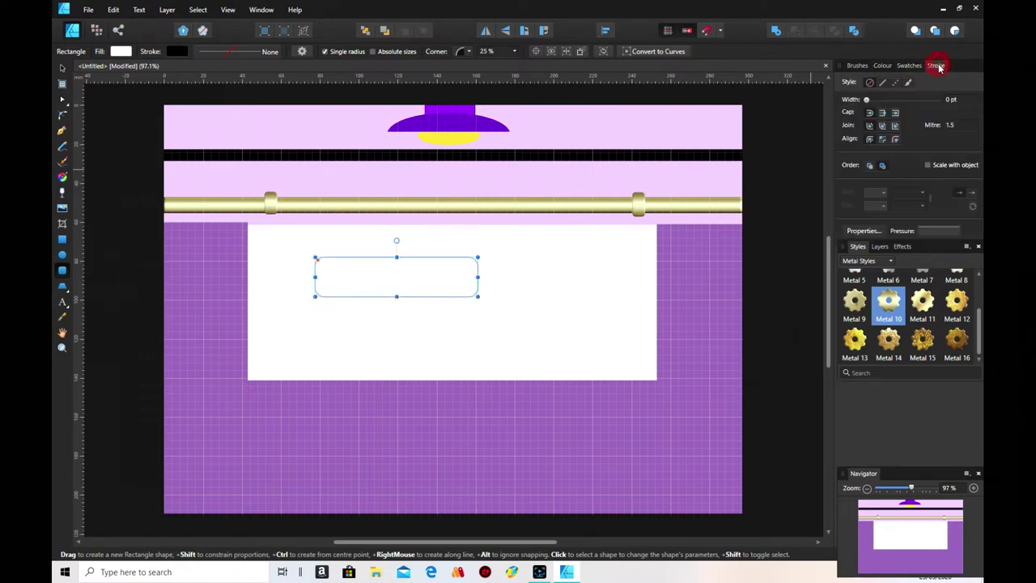
pyautogui.moveTo(867, 100); pyautogui.dragTo(885, 104)
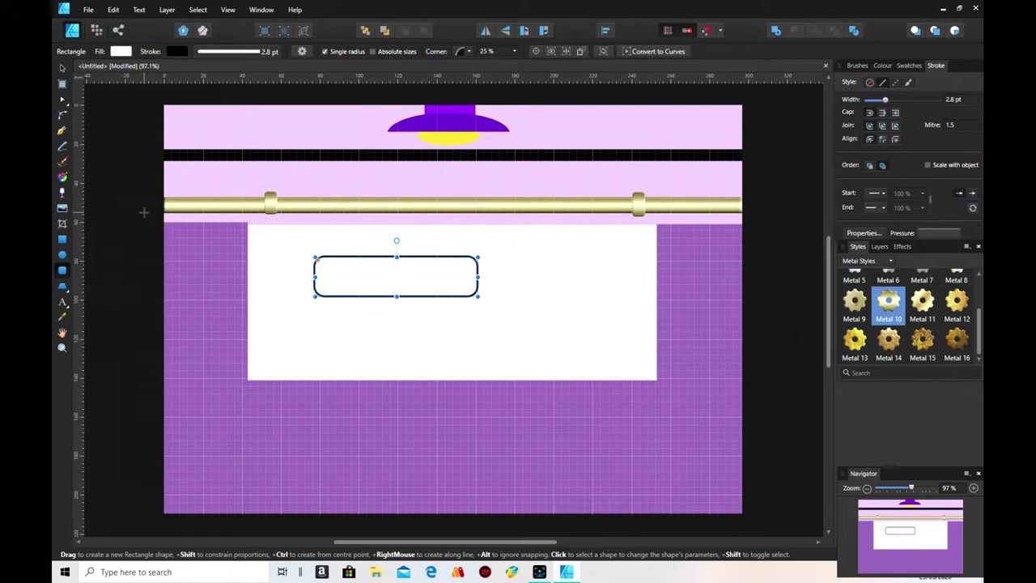
# Add the art text "Emergency use only!" at about 28 pt, starting inside the small rounded rectangle.
pyautogui.click(63, 305)
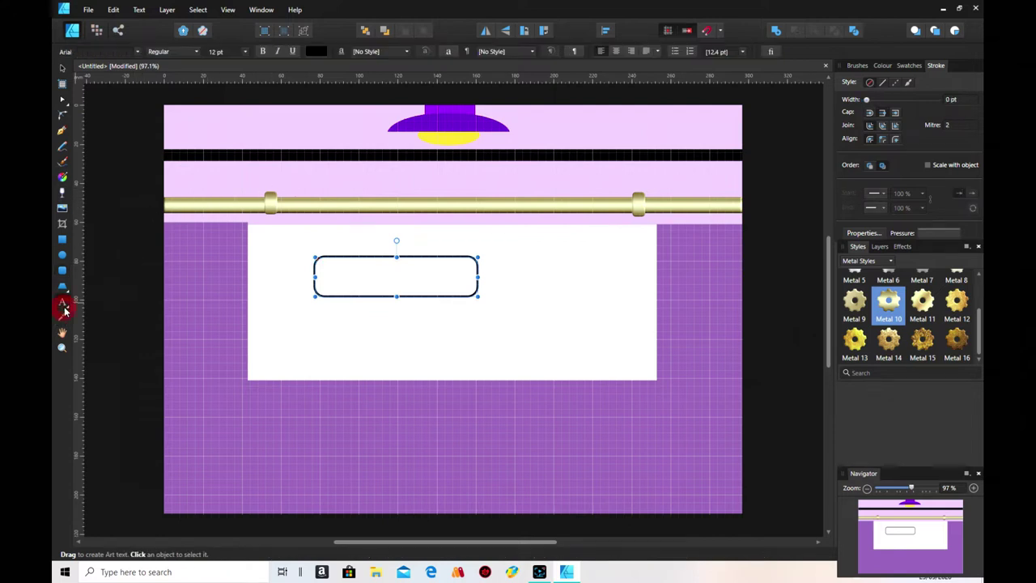
pyautogui.moveTo(324, 268); pyautogui.dragTo(331, 279)
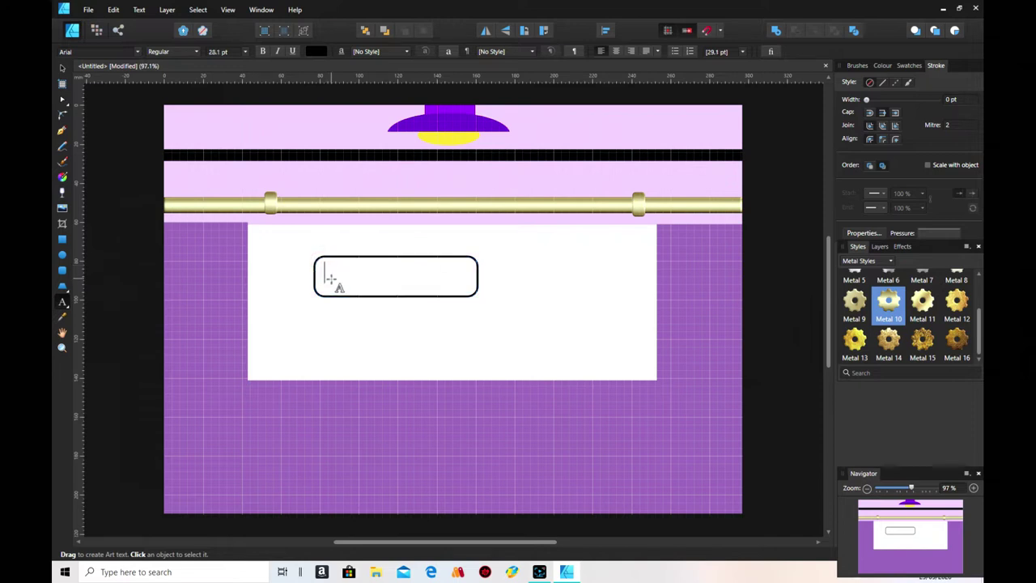
pyautogui.write('E')
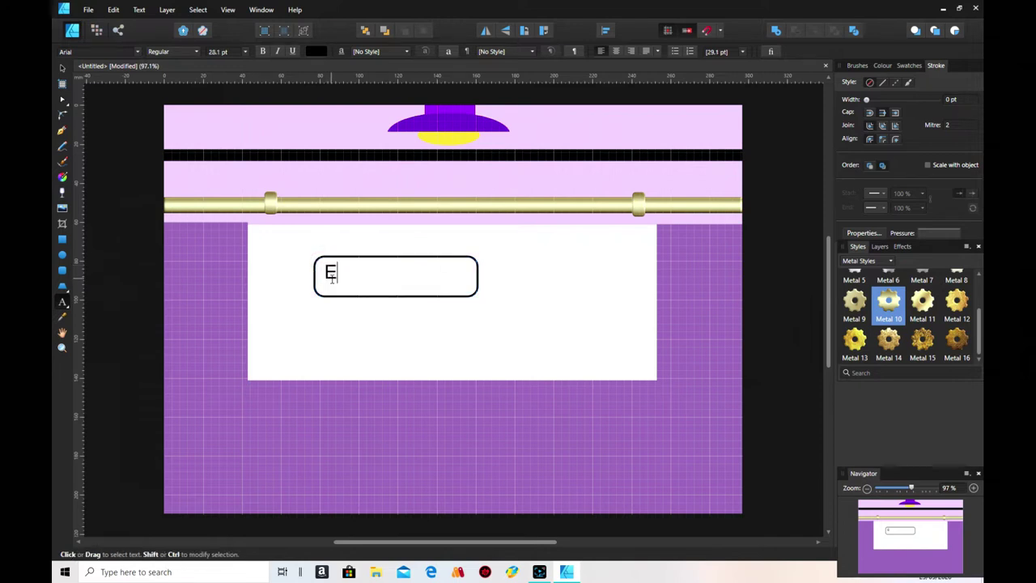
pyautogui.write('mergency use')
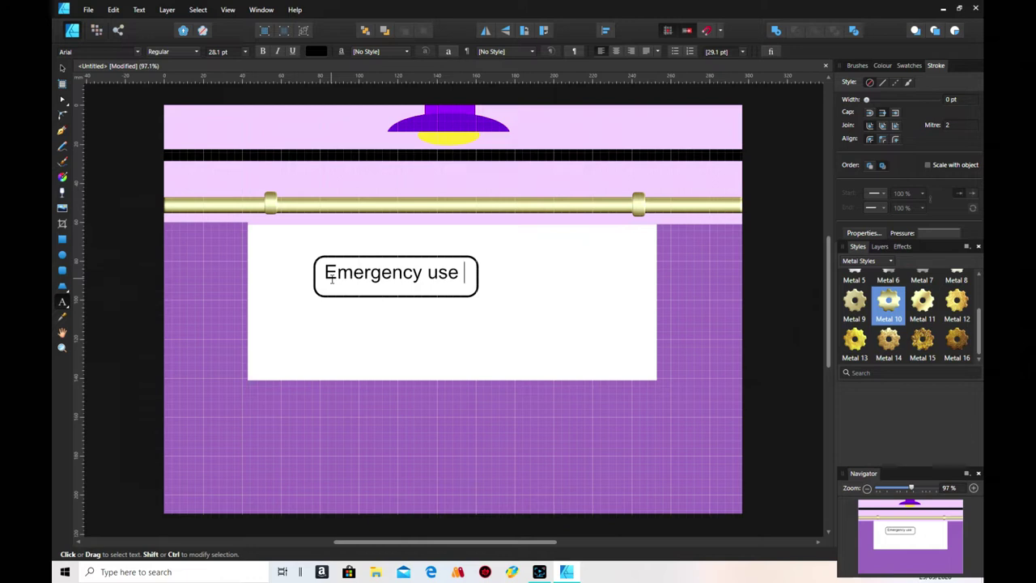
pyautogui.write(' only!')
pyautogui.press('Escape')
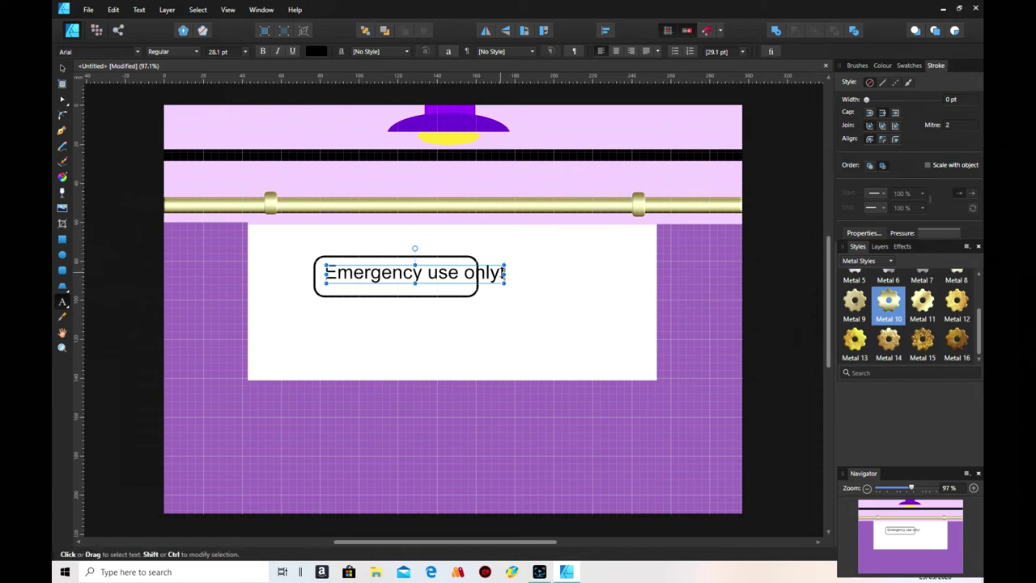
# Select the whole "Emergency use only!" text, colour it red and make it bold.
pyautogui.moveTo(504, 274); pyautogui.dragTo(394, 275)
pyautogui.moveTo(504, 274)
pyautogui.mouseDown()
pyautogui.moveTo(324, 270)
pyautogui.moveTo(511, 279)
pyautogui.mouseUp()
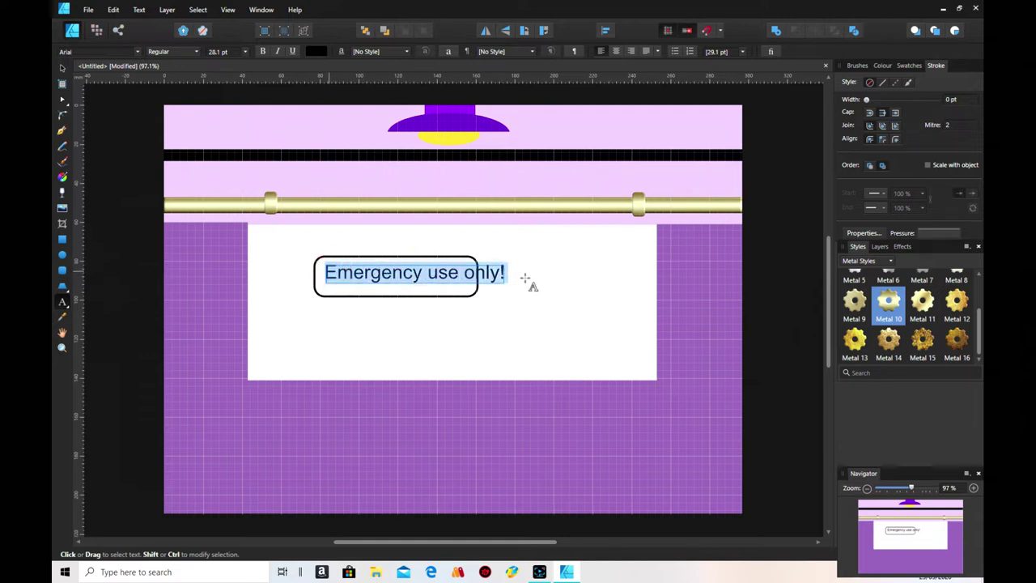
pyautogui.click(882, 65)
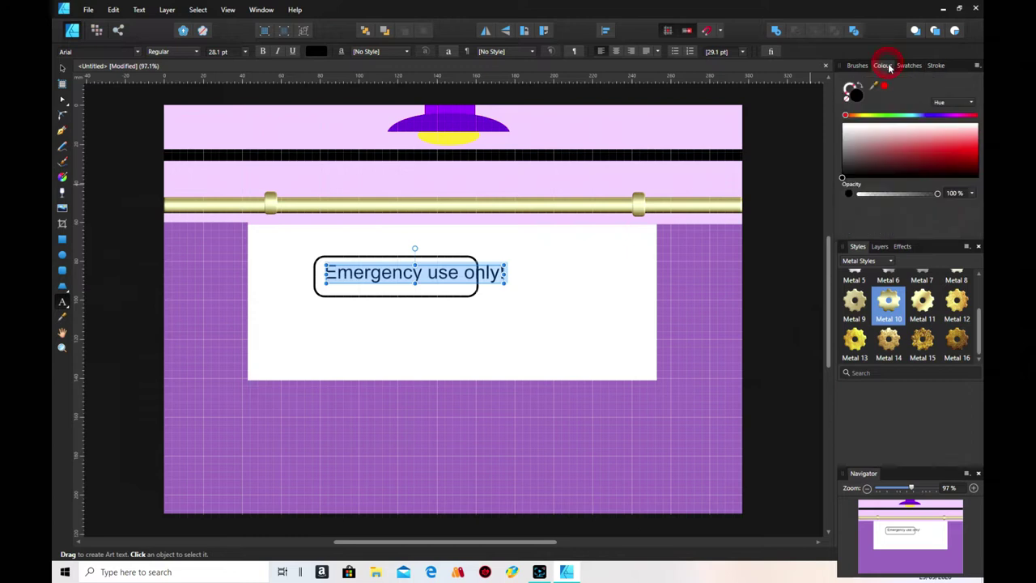
pyautogui.click(974, 152)
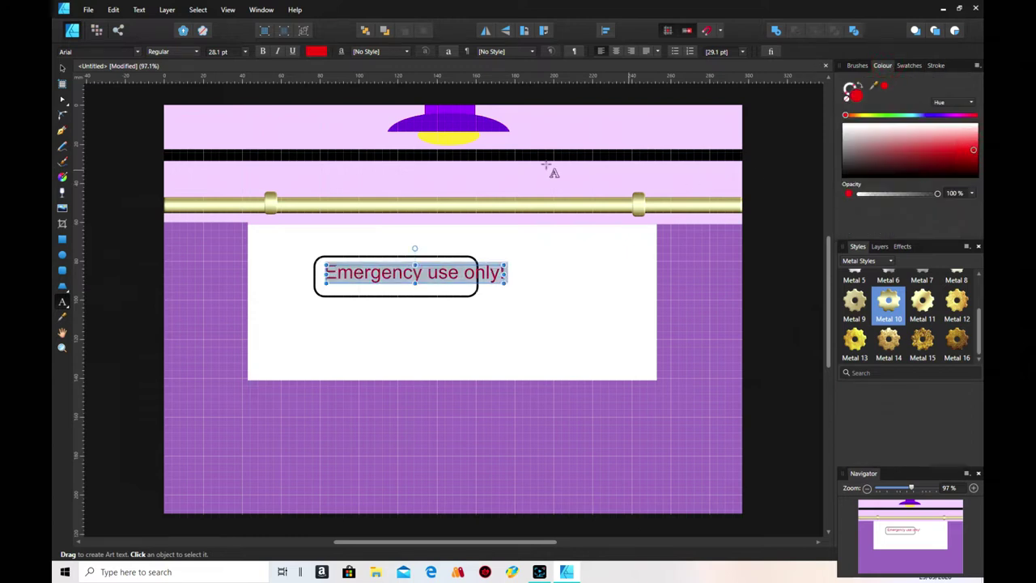
pyautogui.click(263, 51)
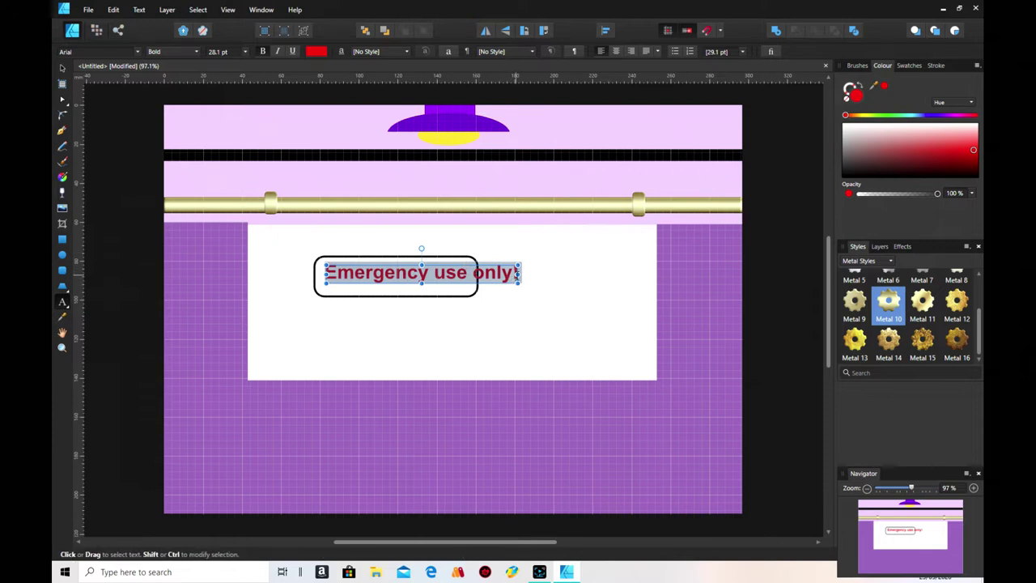
# Squeeze the red text horizontally and stretch it slightly taller so it fits inside the rounded rectangle.
pyautogui.moveTo(517, 275); pyautogui.dragTo(472, 273)
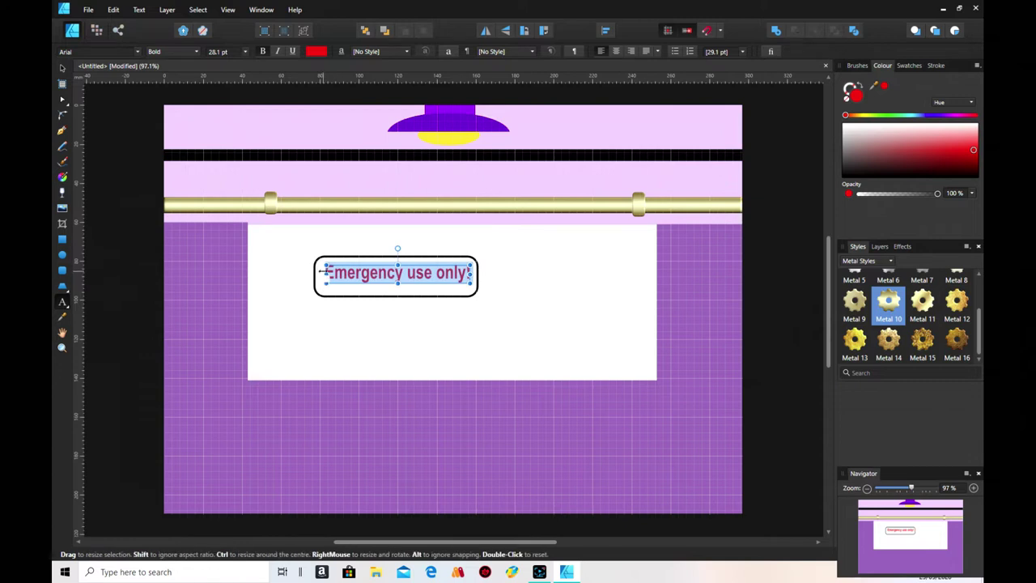
pyautogui.click(326, 273)
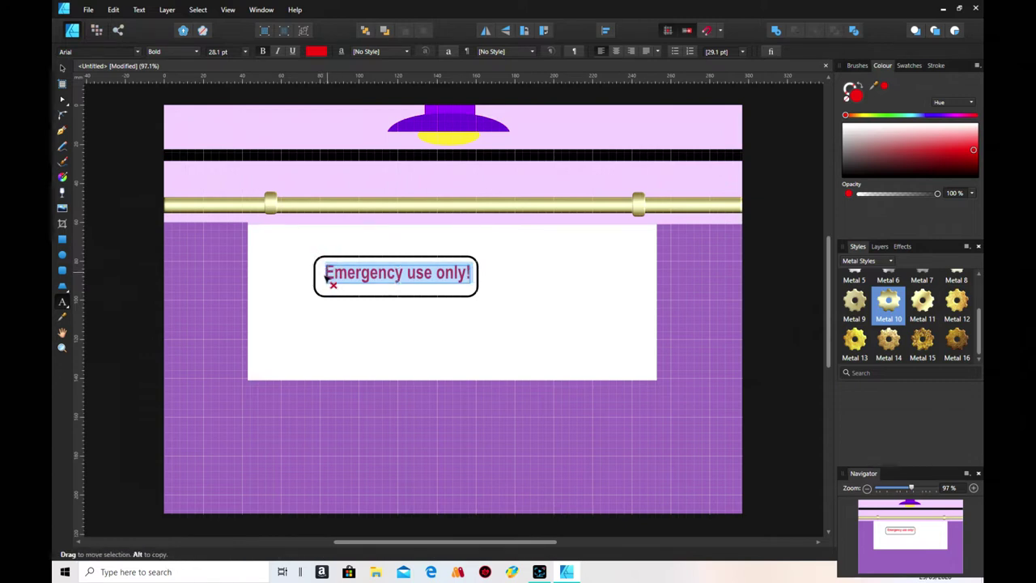
pyautogui.moveTo(325, 274); pyautogui.dragTo(319, 274)
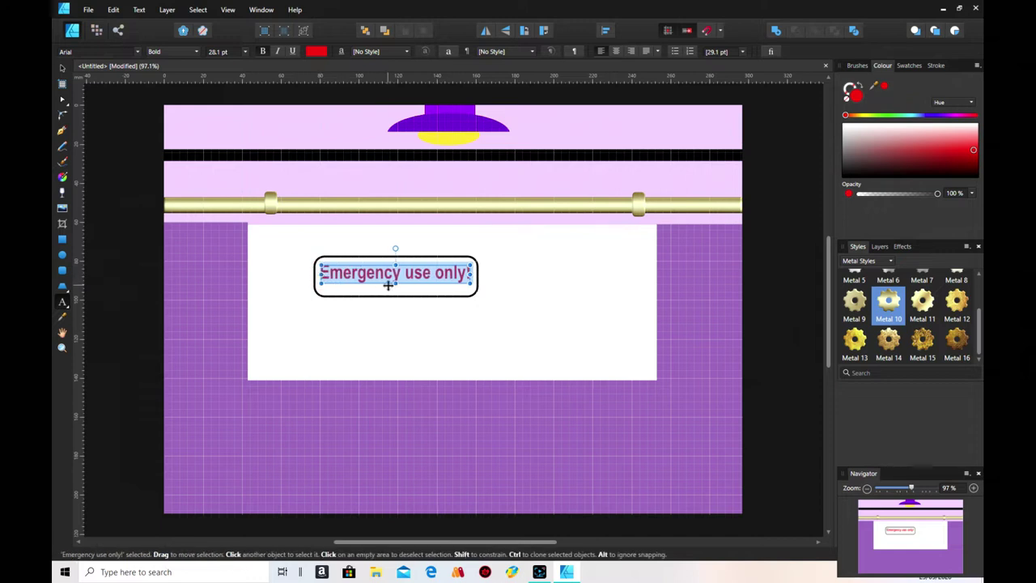
pyautogui.moveTo(395, 284); pyautogui.dragTo(394, 289)
pyautogui.press('Escape')
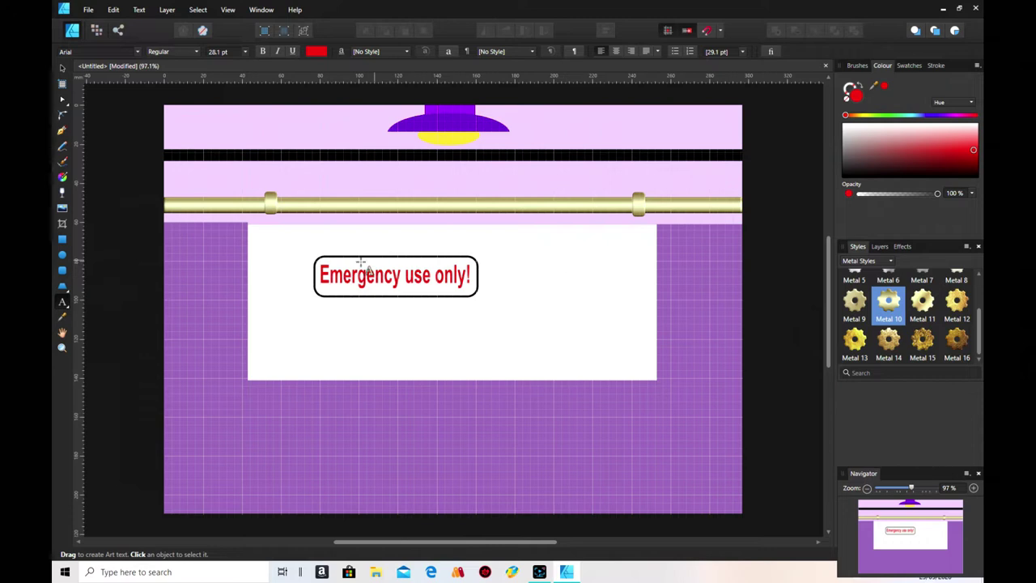
# Shrink the sign's frame and text together to about 44 mm wide and place them at the lilac band's left end, above the gold rod.
pyautogui.click(62, 70)
pyautogui.moveTo(299, 252); pyautogui.dragTo(477, 316)
pyautogui.moveTo(519, 323); pyautogui.dragTo(229, 178)
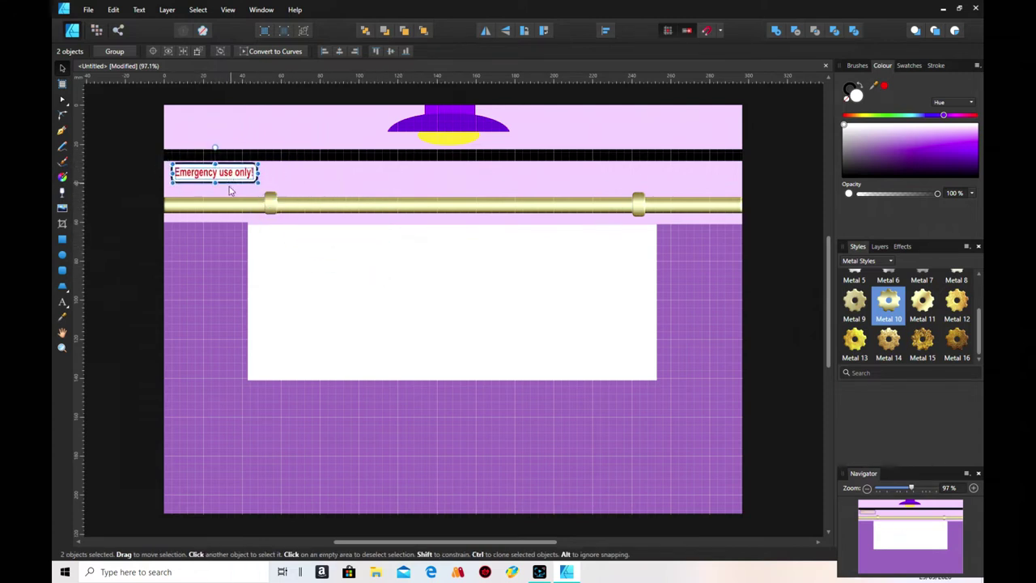
# Duplicate the "Emergency use only!" sign and place the copy at the lilac band's right end, level with the original.
pyautogui.rightClick(224, 177)
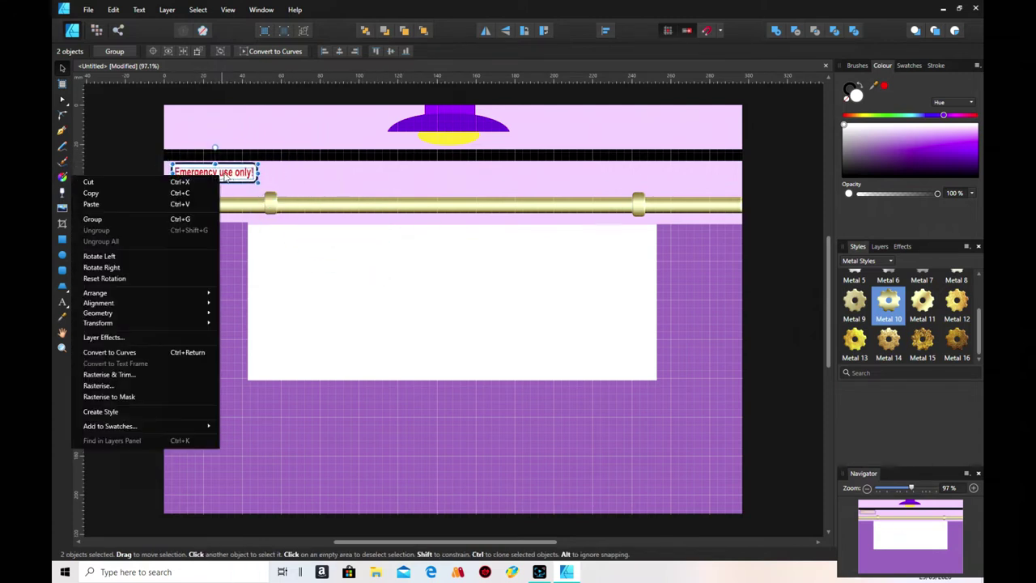
pyautogui.click(150, 192)
pyautogui.rightClick(214, 180)
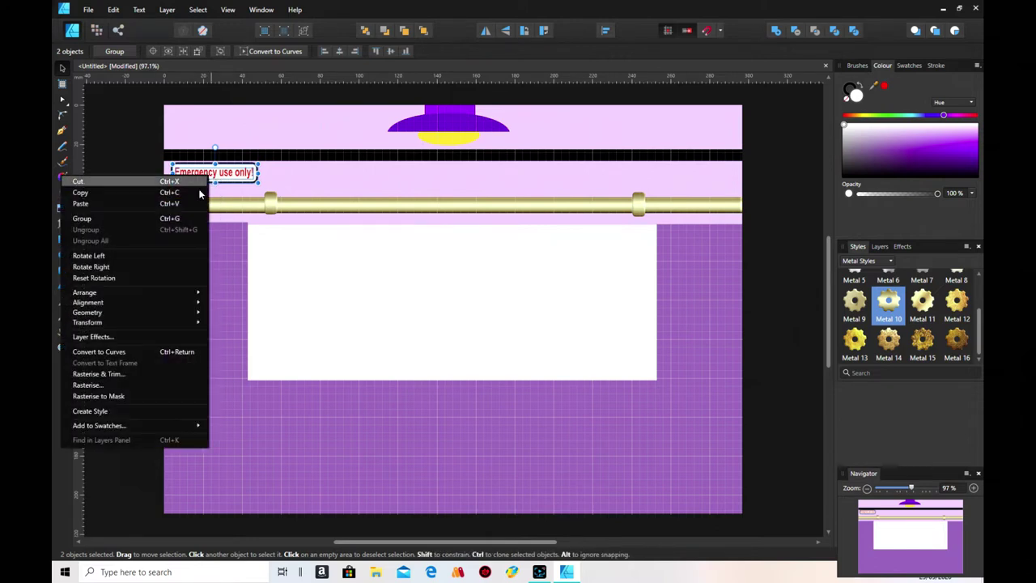
pyautogui.click(155, 201)
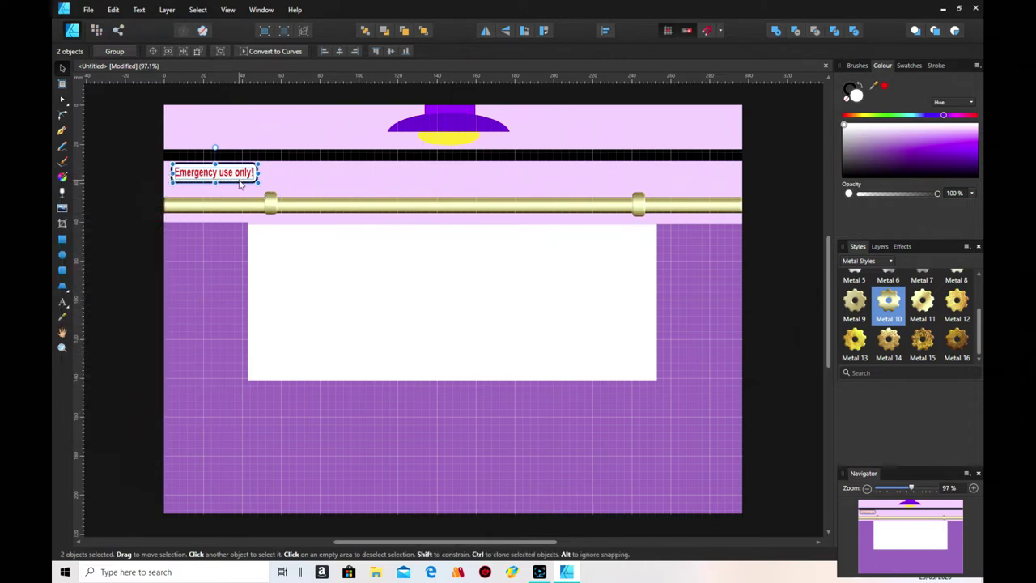
pyautogui.moveTo(232, 171); pyautogui.dragTo(715, 180)
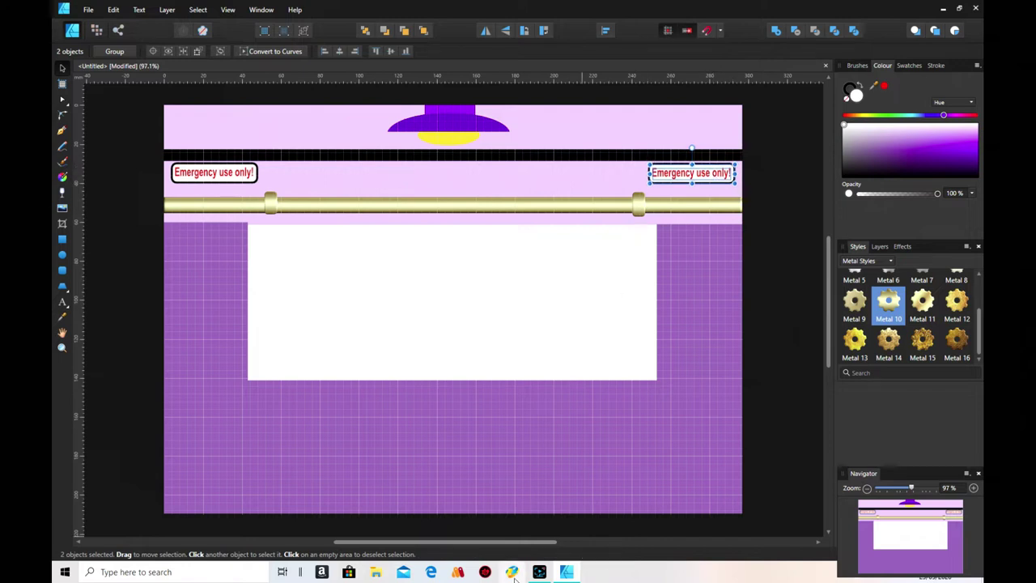
pyautogui.click(538, 571)
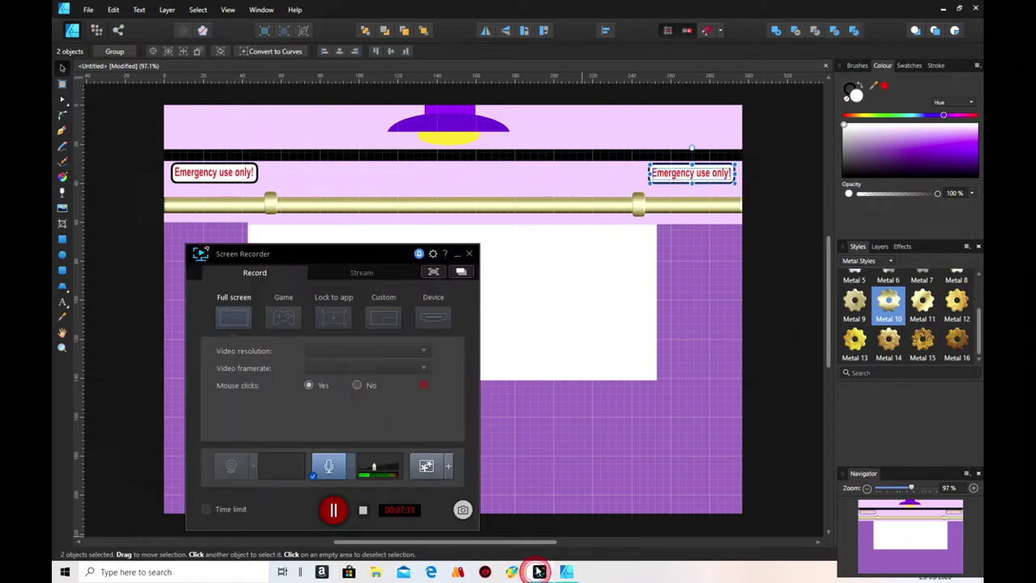
pyautogui.click(336, 508)
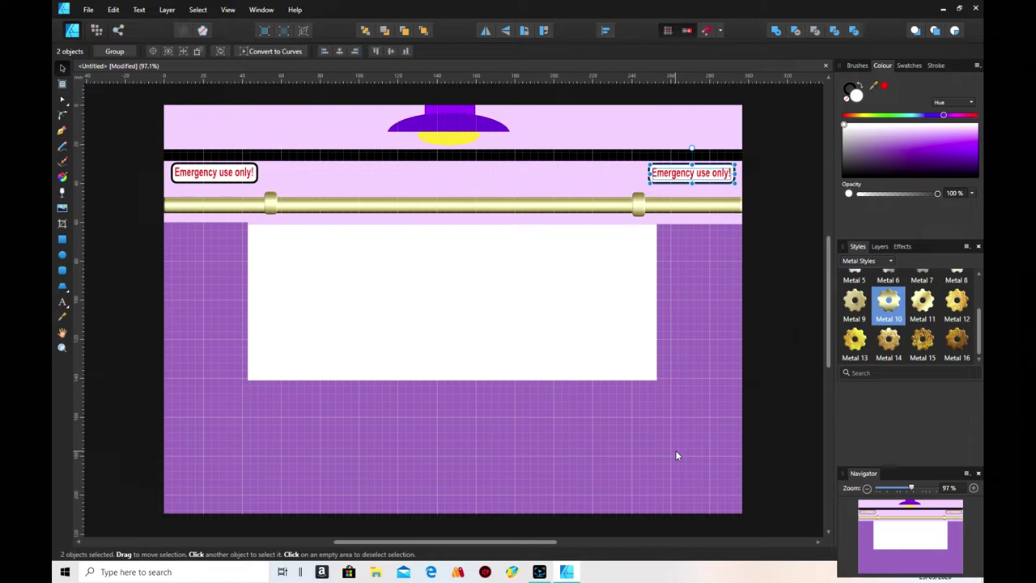
# Draw a rounded rectangle in the middle of the white area and resize it to about 89 by 81 mm, spanning the area's full height.
pyautogui.click(62, 272)
pyautogui.moveTo(396, 233); pyautogui.dragTo(564, 382)
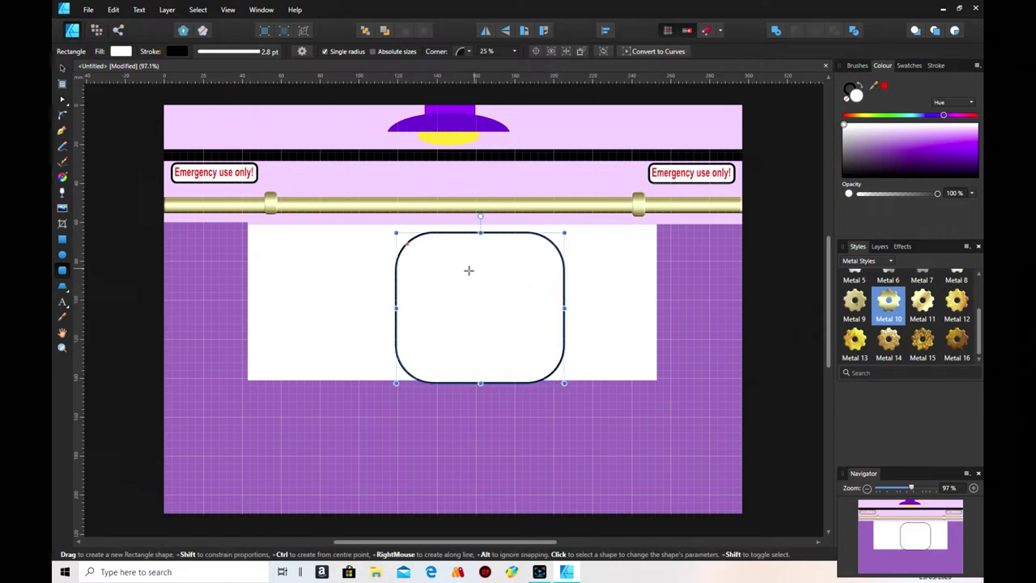
pyautogui.click(63, 68)
pyautogui.moveTo(472, 301); pyautogui.dragTo(442, 307)
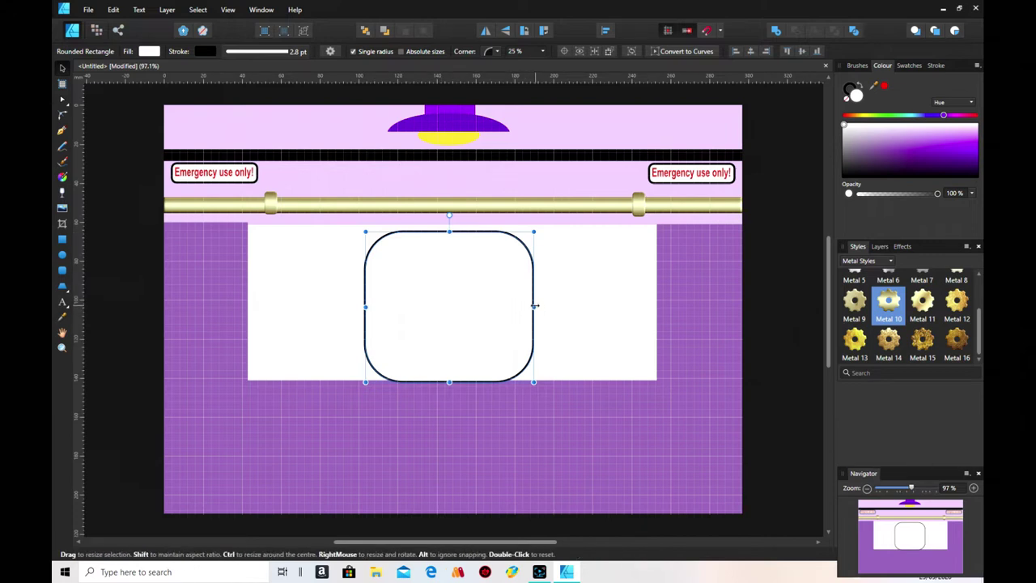
pyautogui.moveTo(534, 305); pyautogui.dragTo(539, 304)
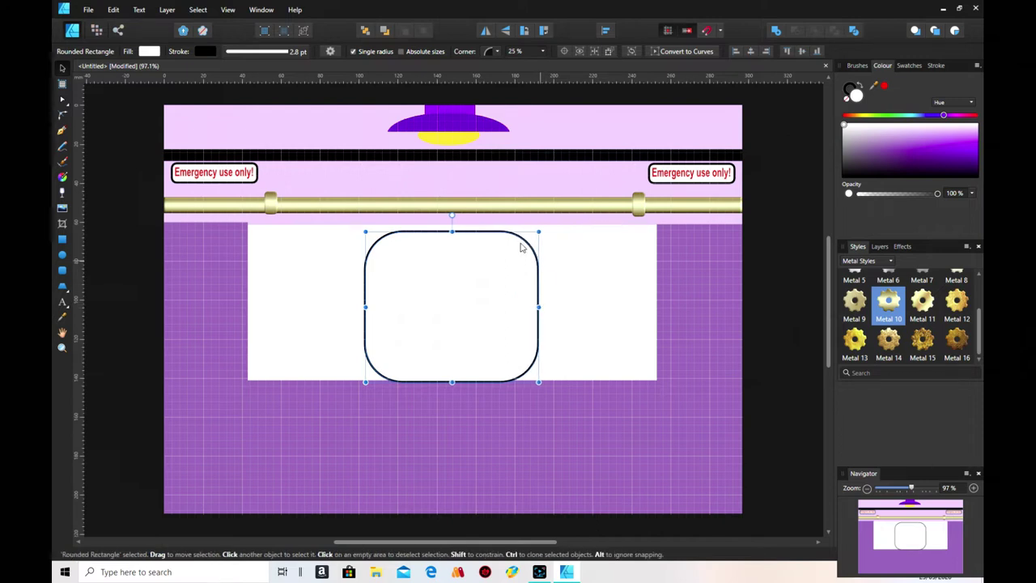
pyautogui.click(454, 231)
pyautogui.moveTo(453, 231); pyautogui.dragTo(452, 225)
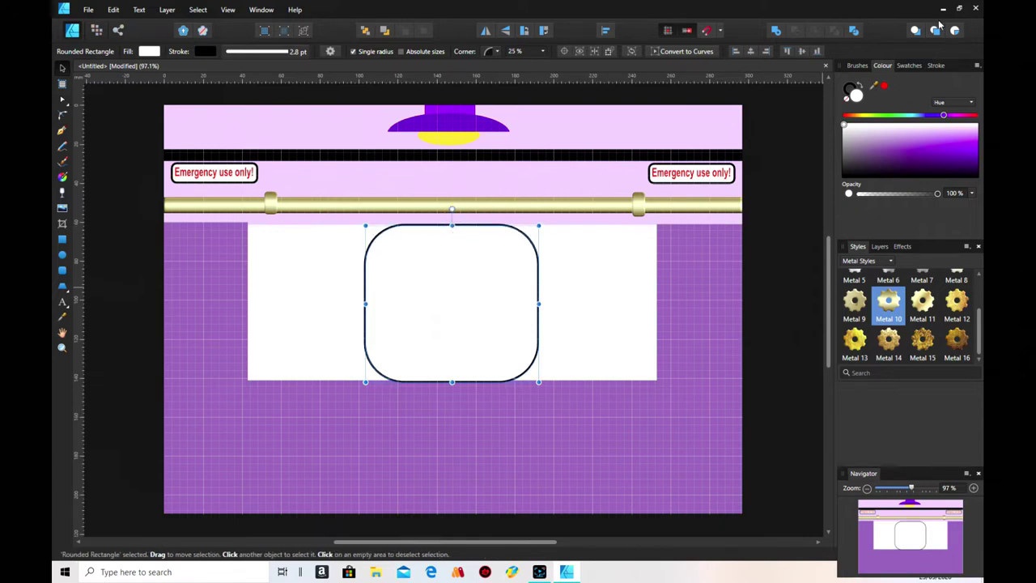
# Reduce the corner radius of the large central rounded rectangle to 5%.
pyautogui.click(63, 273)
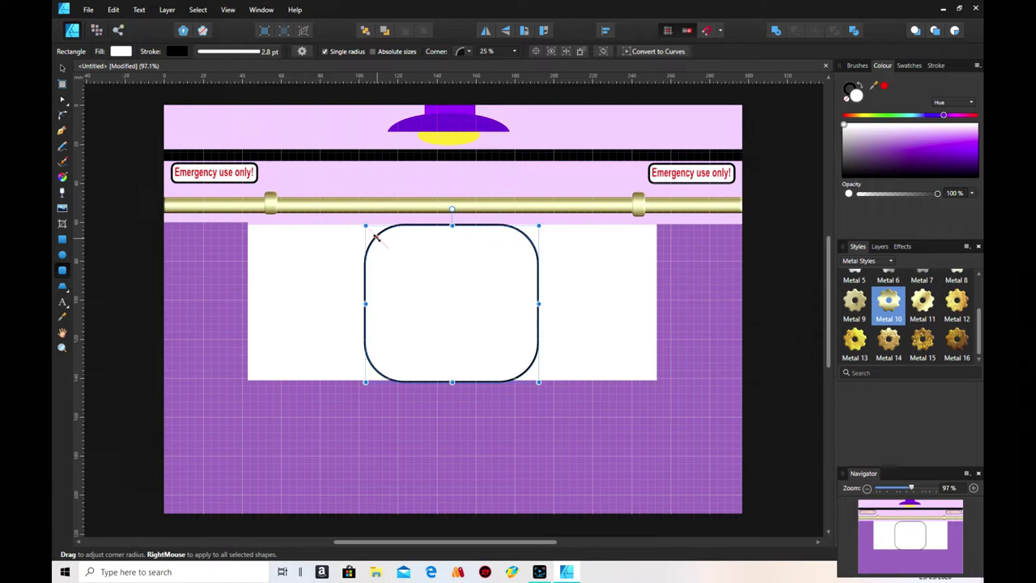
pyautogui.click(375, 236)
pyautogui.click(374, 236)
pyautogui.moveTo(374, 236); pyautogui.dragTo(365, 231)
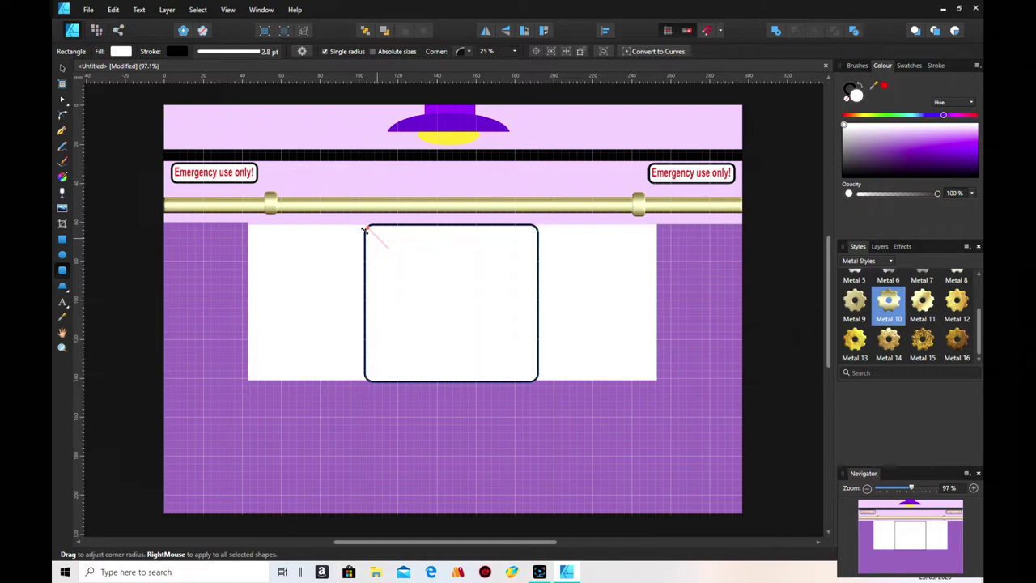
pyautogui.moveTo(364, 231); pyautogui.dragTo(363, 229)
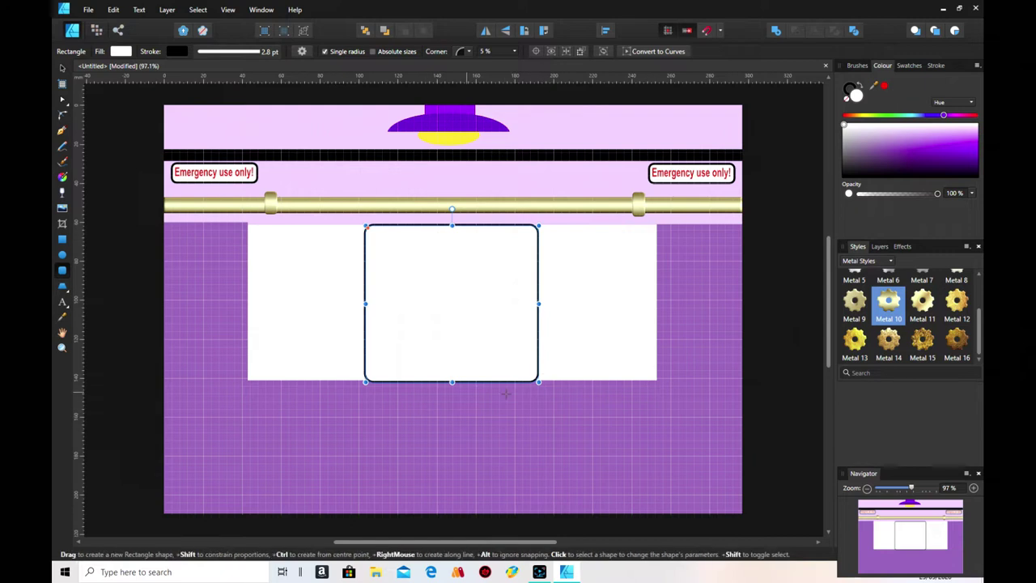
# Set the outline width of the large central rounded rectangle to 8 pt.
pyautogui.click(934, 65)
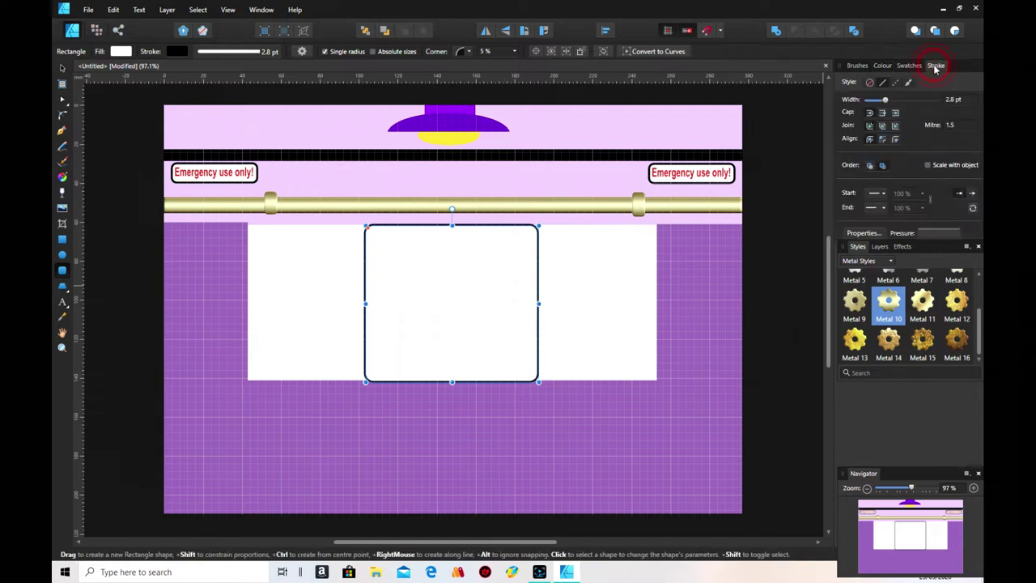
pyautogui.moveTo(886, 101); pyautogui.dragTo(894, 102)
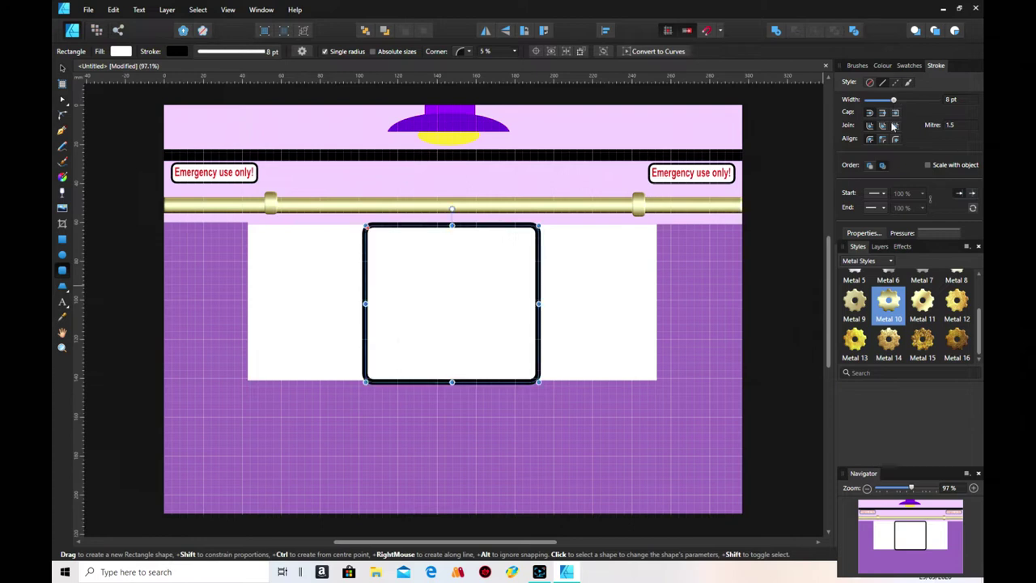
# Fill the central rounded rectangle with light cyan and lower the fill's opacity to 70%.
pyautogui.click(883, 65)
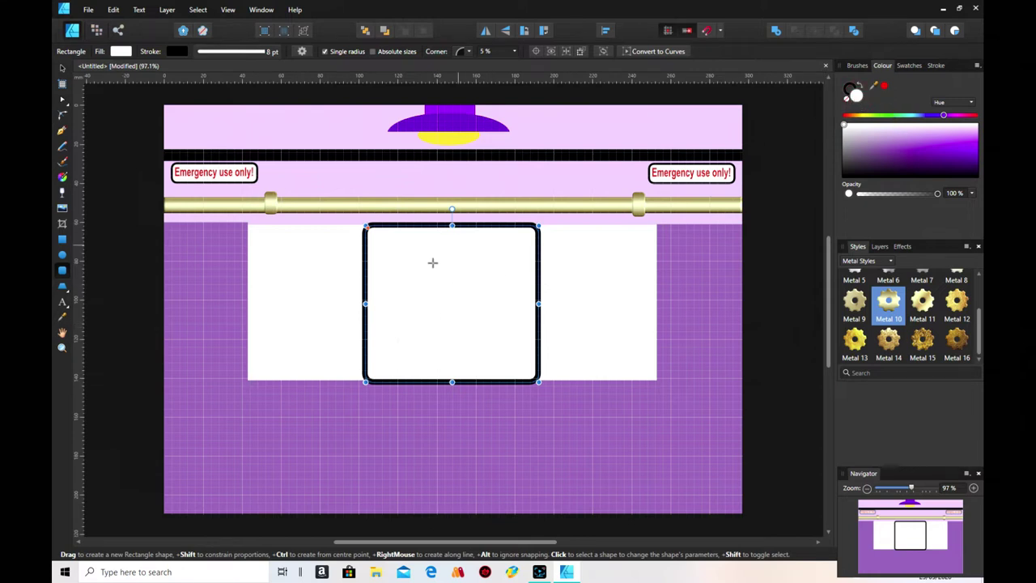
pyautogui.click(848, 90)
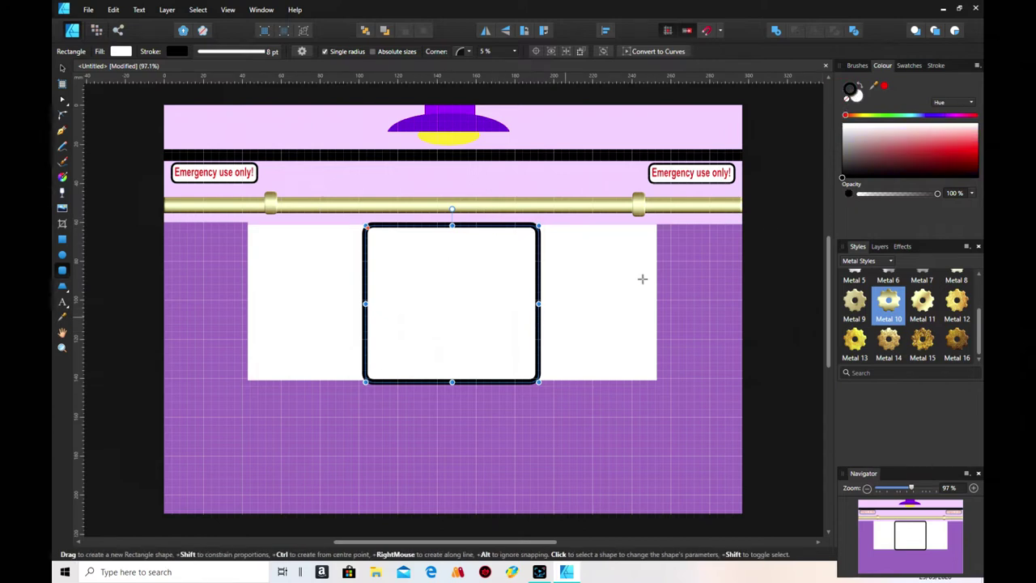
pyautogui.click(855, 97)
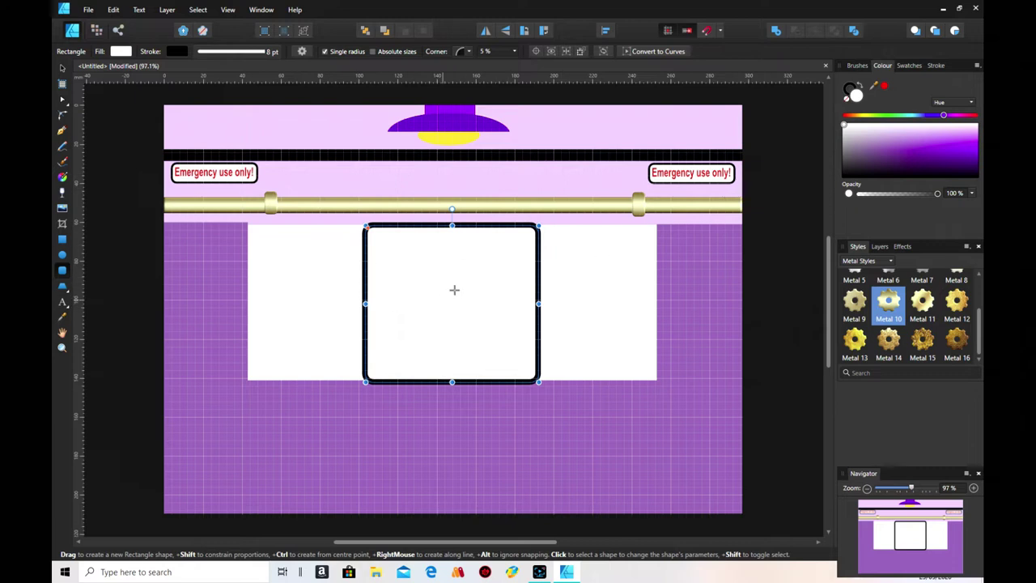
pyautogui.click(912, 115)
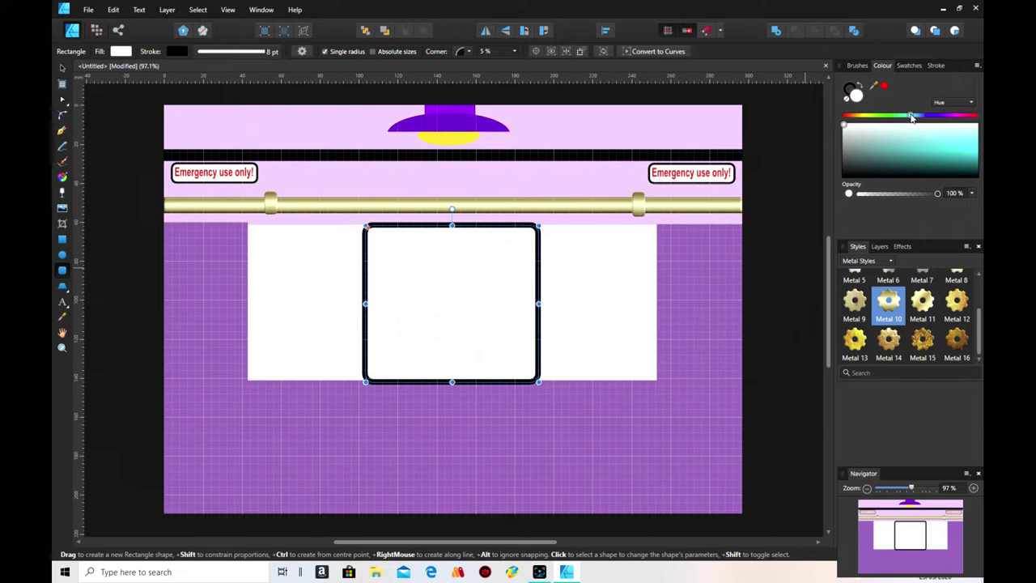
pyautogui.click(967, 156)
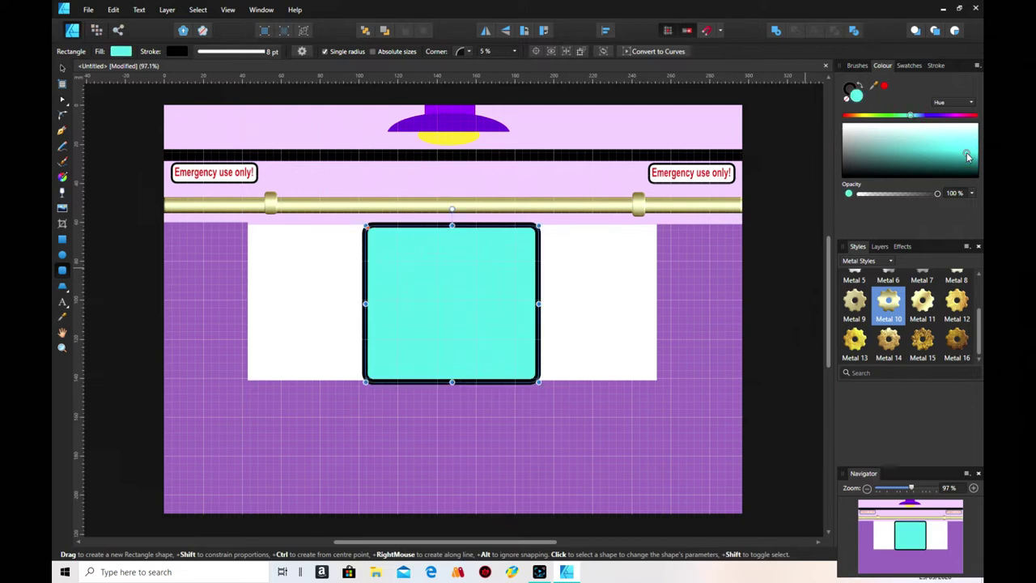
pyautogui.moveTo(963, 163); pyautogui.dragTo(973, 147)
pyautogui.click(938, 194)
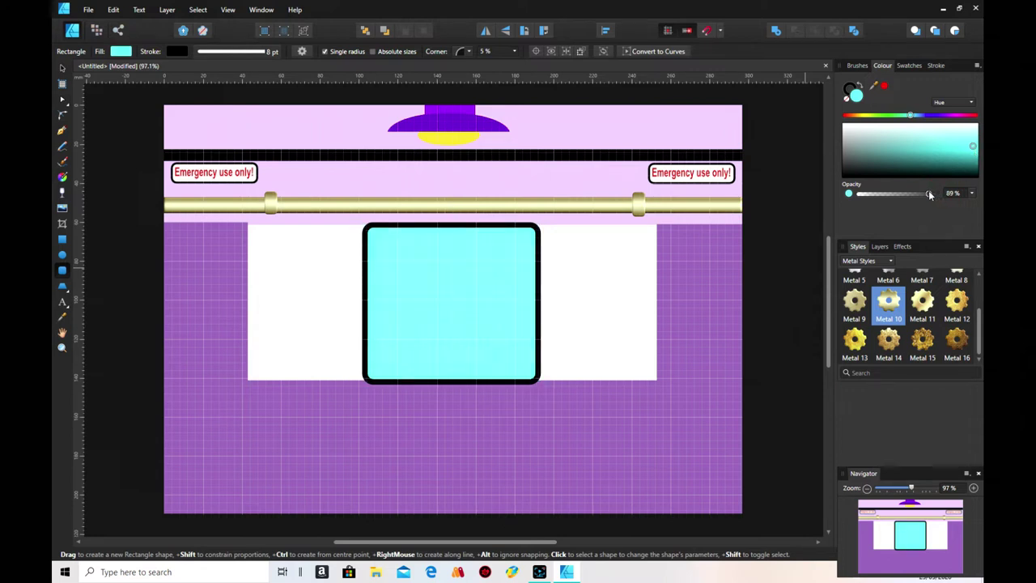
pyautogui.moveTo(924, 192); pyautogui.dragTo(913, 194)
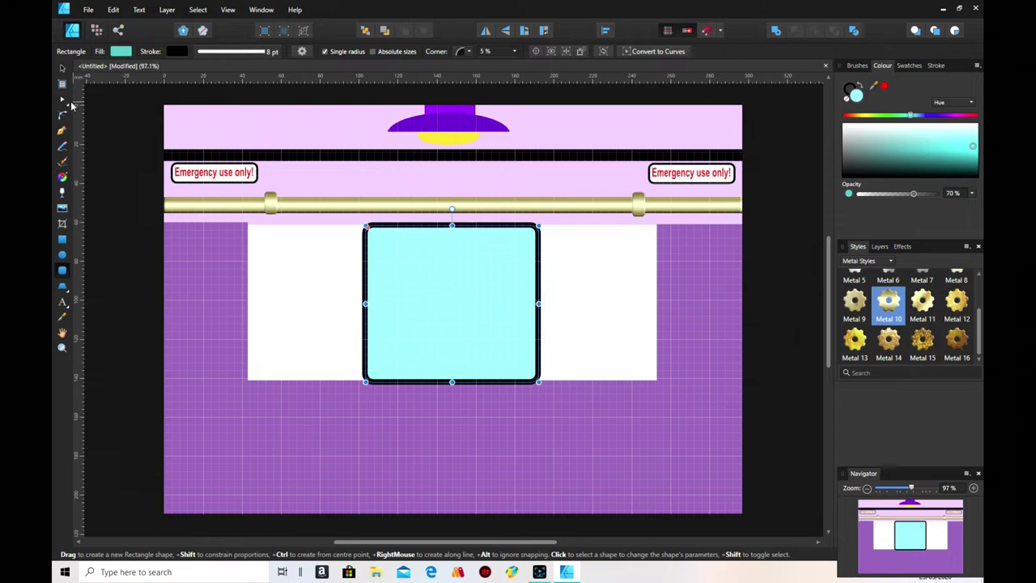
# Duplicate the central window, narrow the copy to about 49 mm wide and place it at the white area's left end.
pyautogui.click(63, 68)
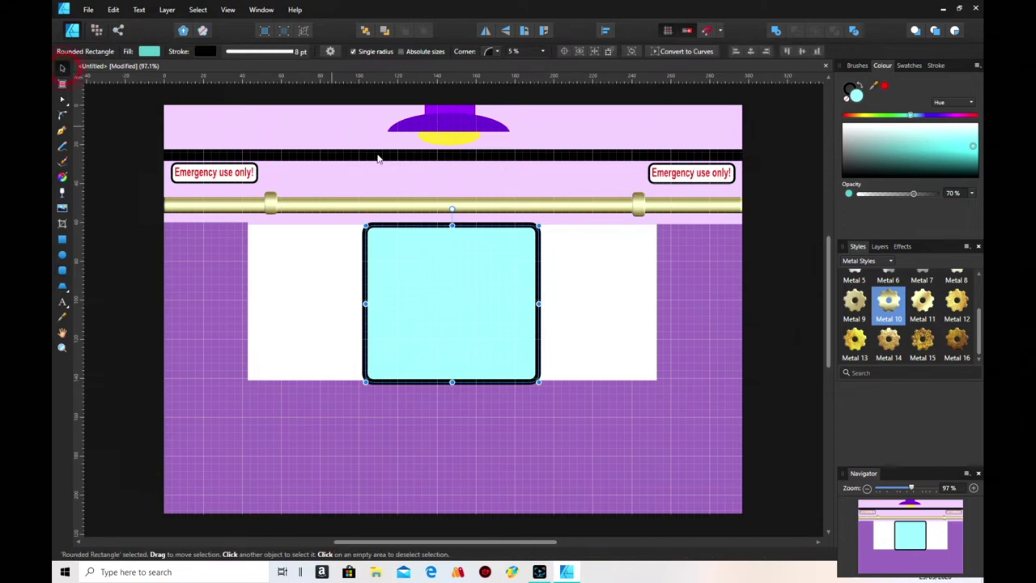
pyautogui.click(437, 300)
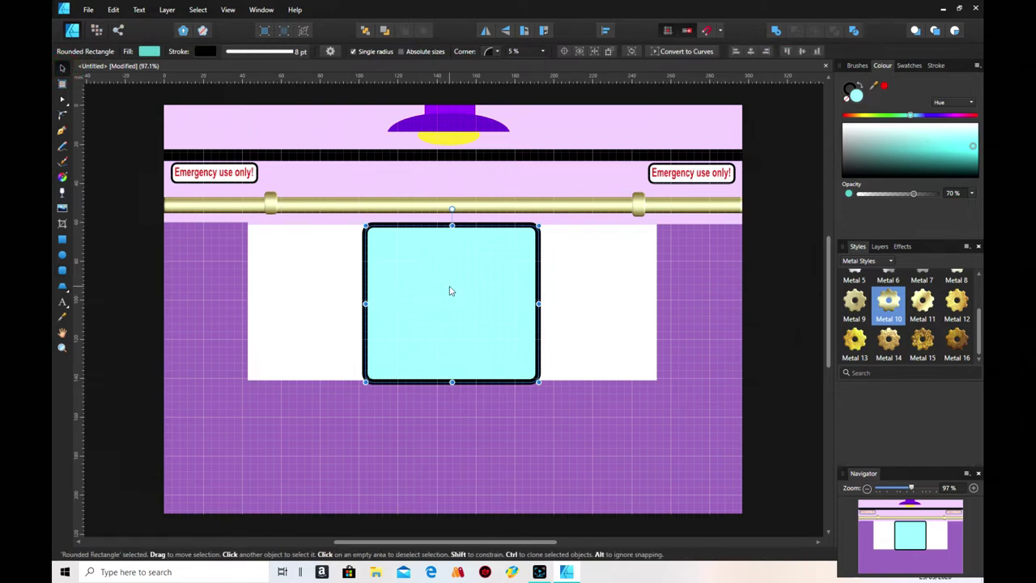
pyautogui.rightClick(450, 292)
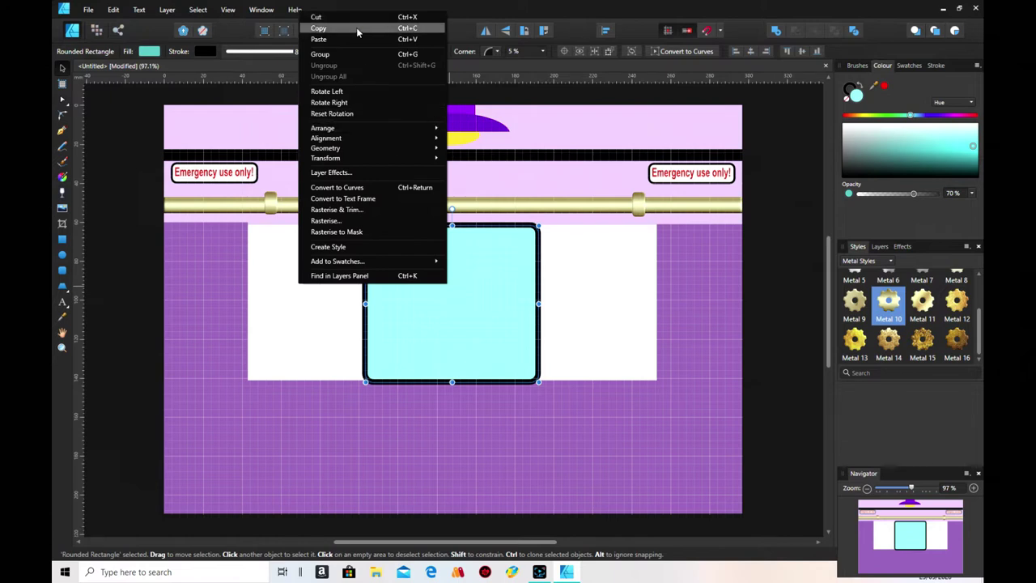
pyautogui.click(356, 27)
pyautogui.rightClick(460, 301)
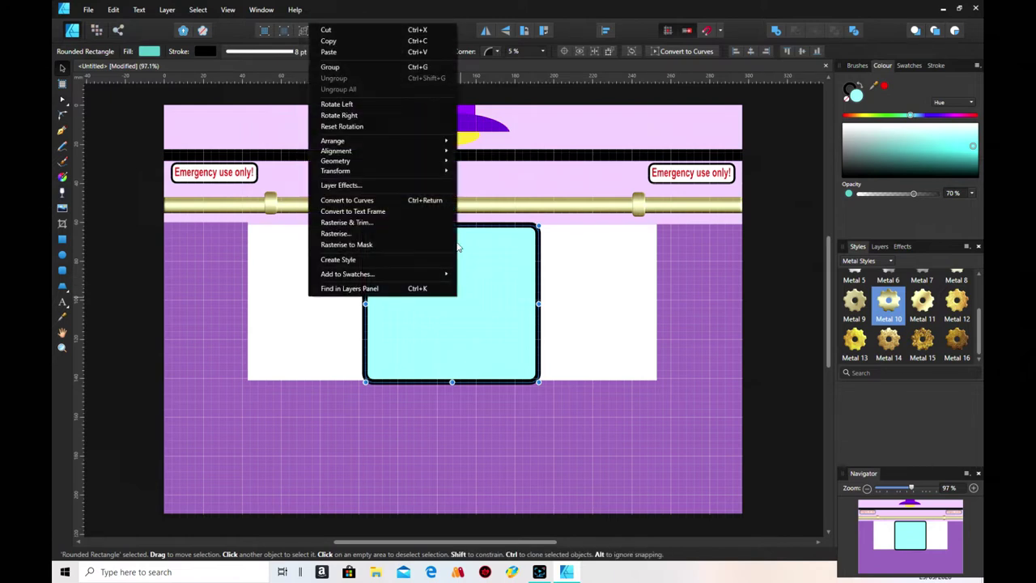
pyautogui.click(390, 53)
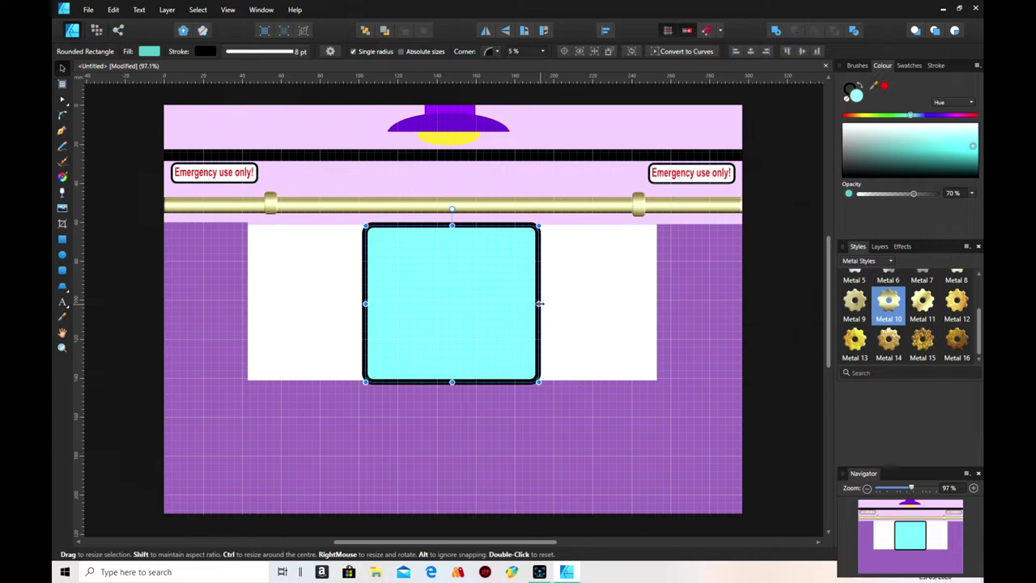
pyautogui.moveTo(539, 303); pyautogui.dragTo(299, 326)
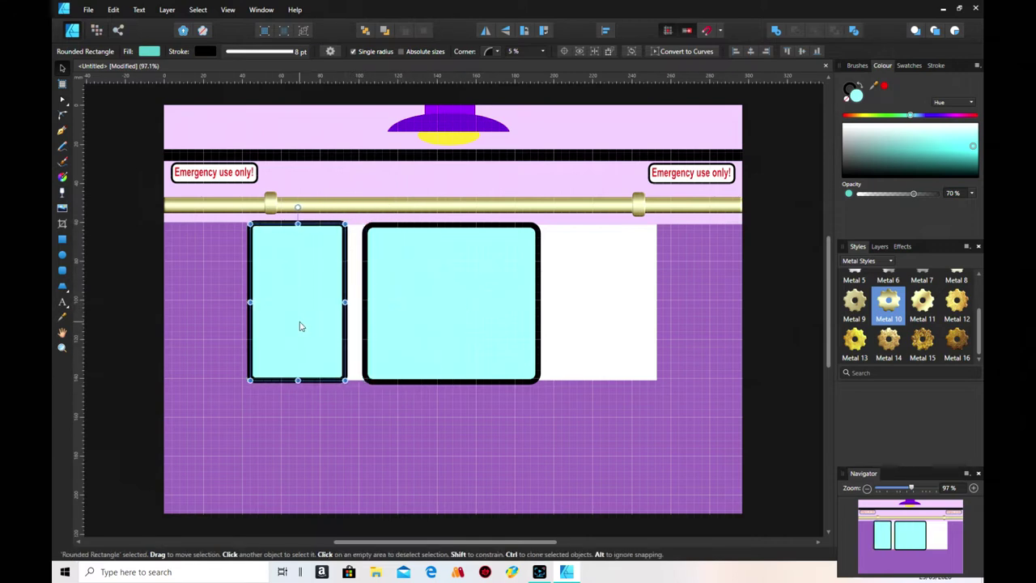
# Paste copies of the narrow left window on top of it and move one to the white area's right end.
pyautogui.rightClick(311, 307)
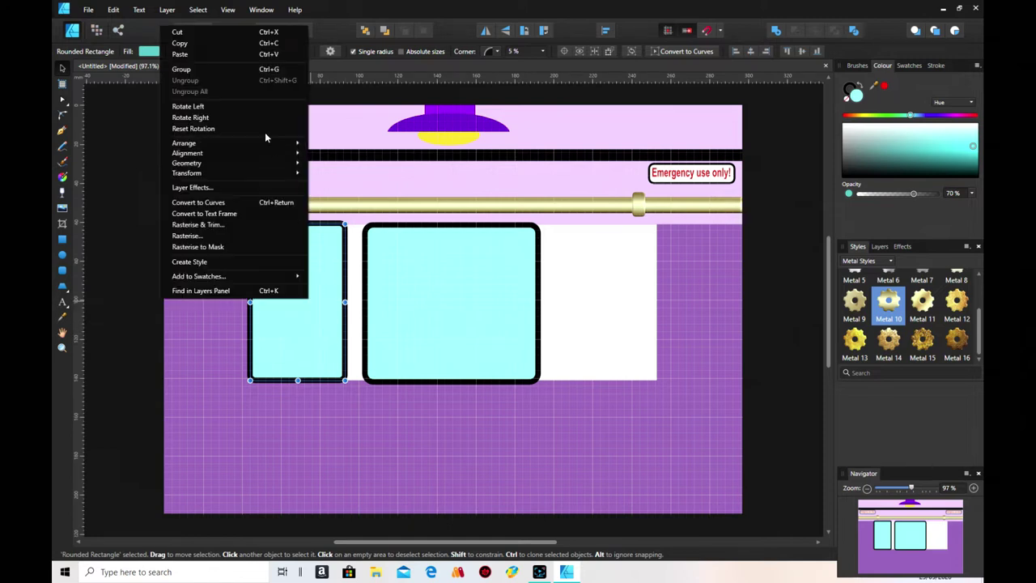
pyautogui.click(250, 43)
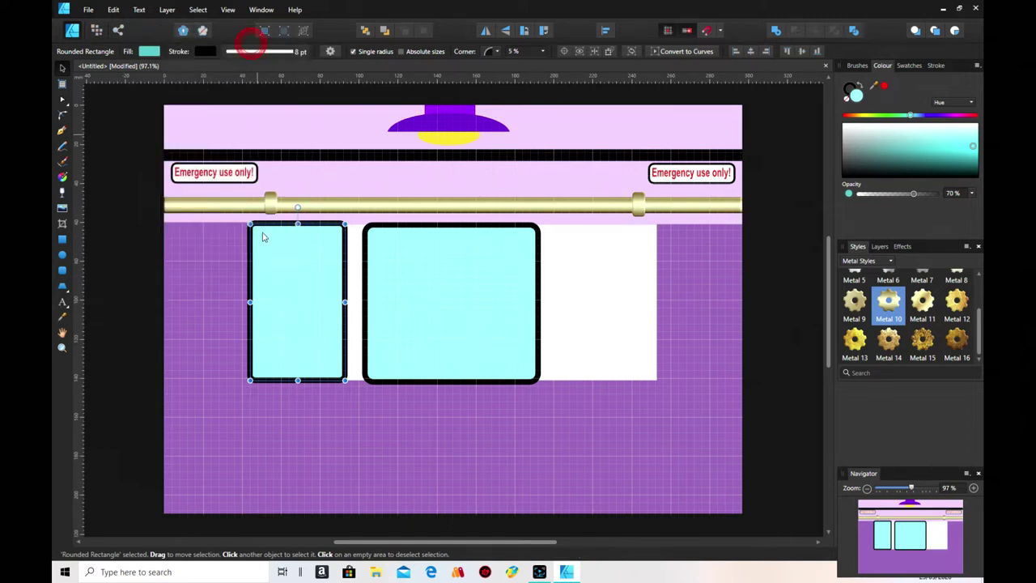
pyautogui.rightClick(289, 335)
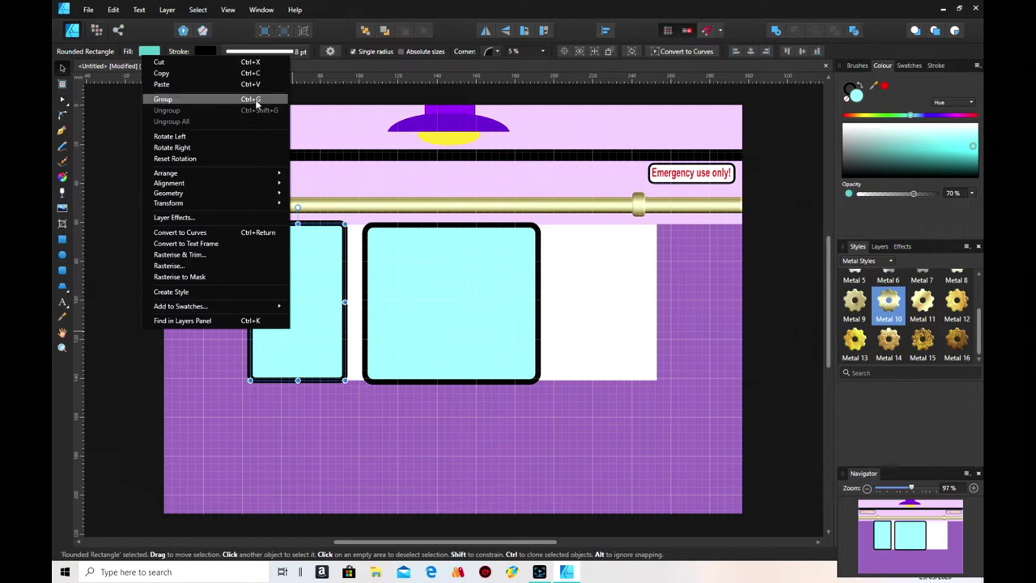
pyautogui.click(232, 84)
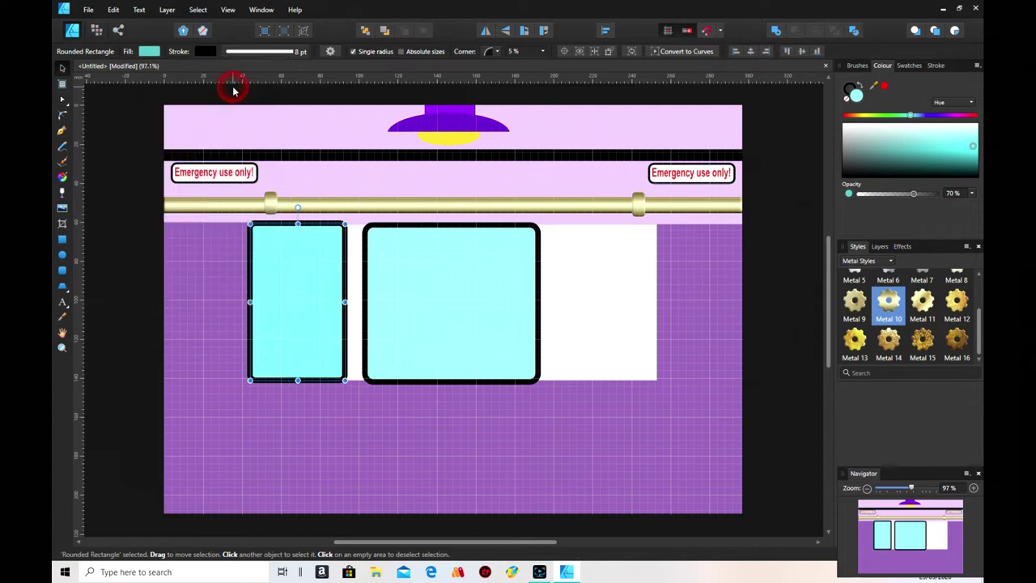
pyautogui.rightClick(310, 296)
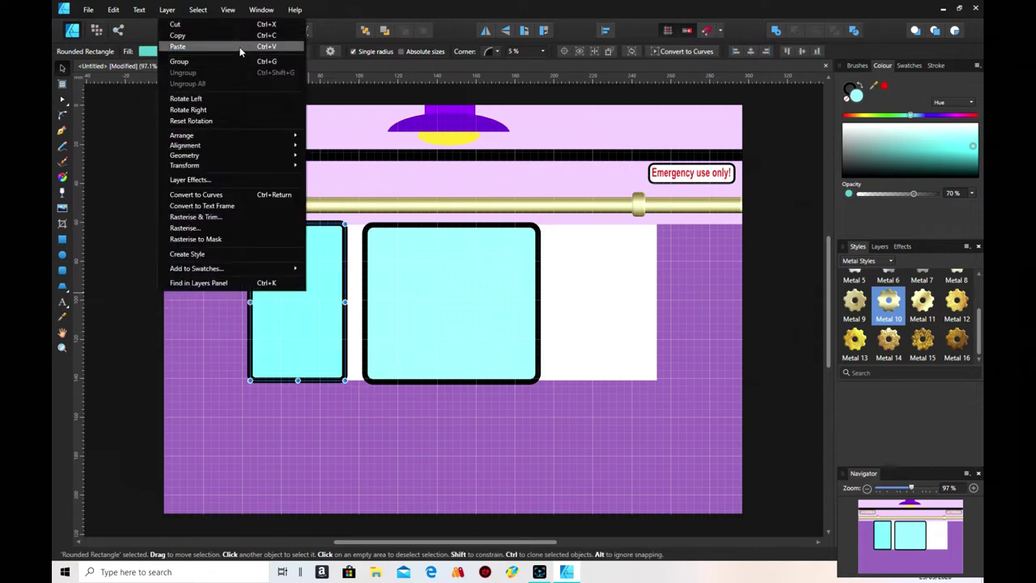
pyautogui.click(240, 47)
pyautogui.rightClick(290, 276)
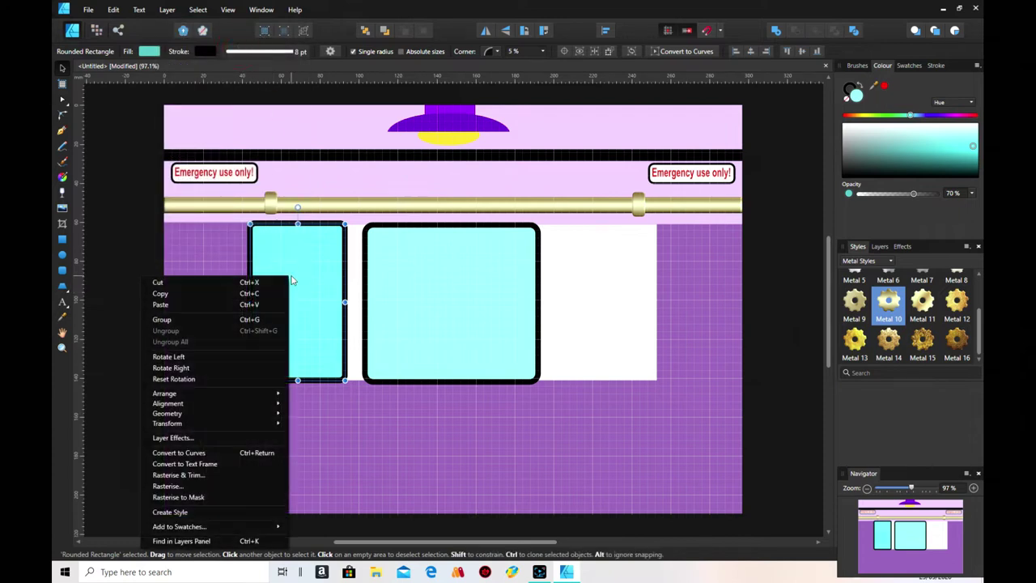
pyautogui.click(234, 303)
pyautogui.moveTo(310, 318); pyautogui.dragTo(623, 322)
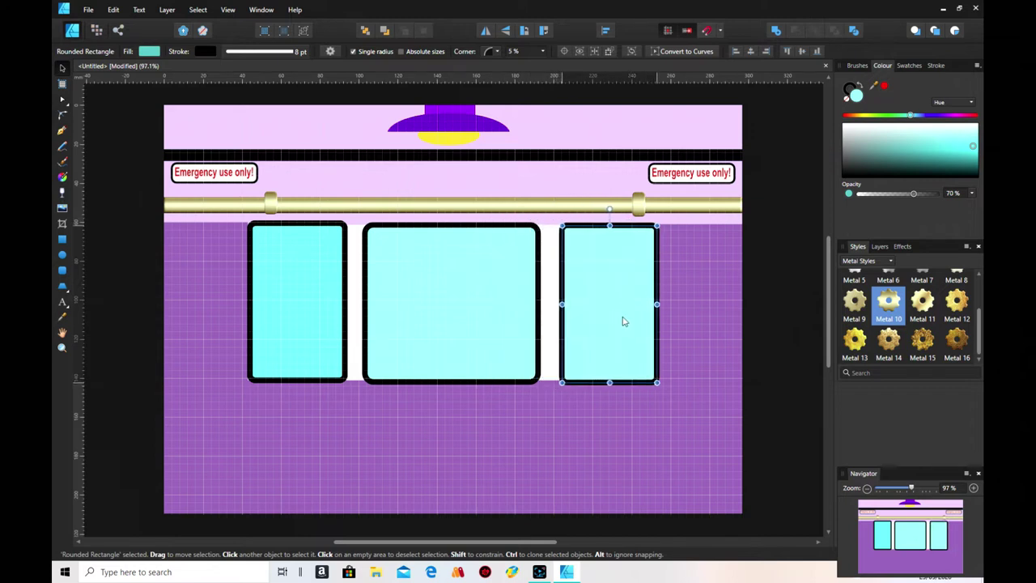
# Move another stacked copy of the left window beside the right window, remove its fill and align it with the page's right edge.
pyautogui.moveTo(313, 319); pyautogui.dragTo(623, 326)
pyautogui.moveTo(629, 329); pyautogui.dragTo(701, 333)
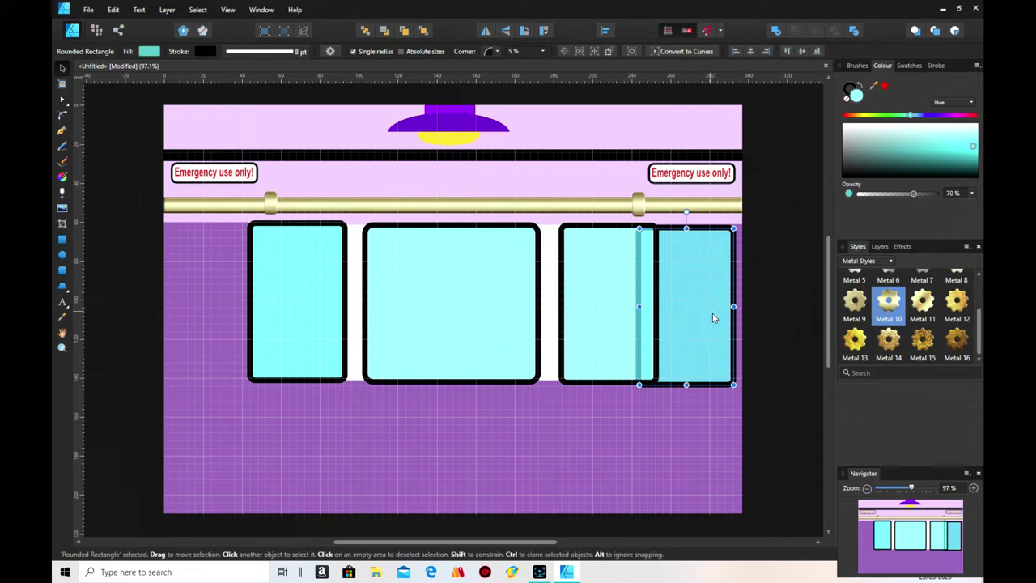
pyautogui.moveTo(913, 199)
pyautogui.mouseDown()
pyautogui.moveTo(874, 193)
pyautogui.moveTo(914, 194)
pyautogui.mouseUp()
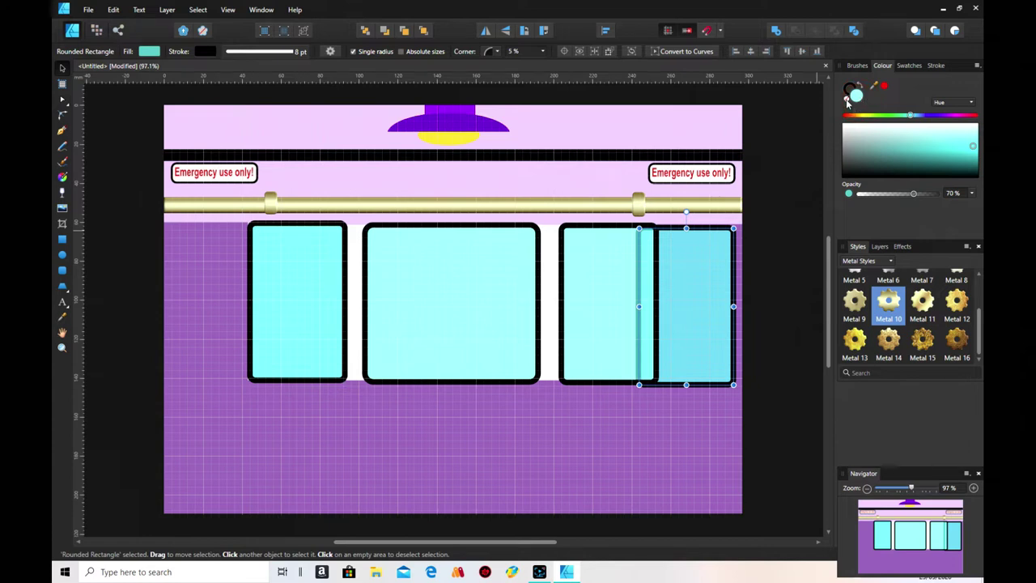
pyautogui.click(848, 103)
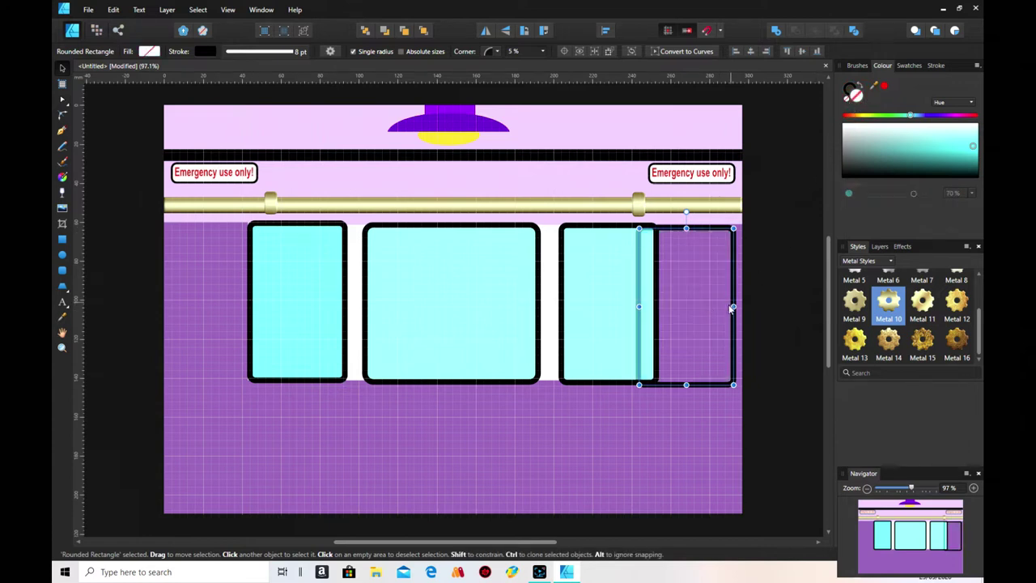
pyautogui.moveTo(692, 387)
pyautogui.mouseDown()
pyautogui.moveTo(492, 361)
pyautogui.moveTo(335, 386)
pyautogui.moveTo(460, 237)
pyautogui.moveTo(777, 247)
pyautogui.moveTo(658, 247)
pyautogui.moveTo(675, 382)
pyautogui.moveTo(693, 375)
pyautogui.moveTo(689, 386)
pyautogui.moveTo(700, 388)
pyautogui.moveTo(606, 381)
pyautogui.moveTo(701, 384)
pyautogui.mouseUp()
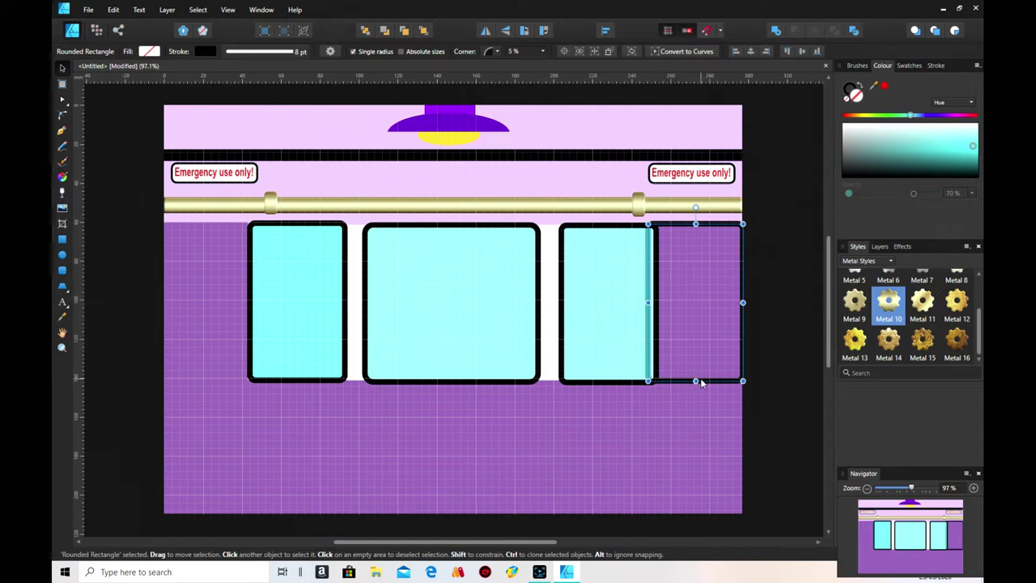
pyautogui.rightClick(611, 344)
pyautogui.click(562, 179)
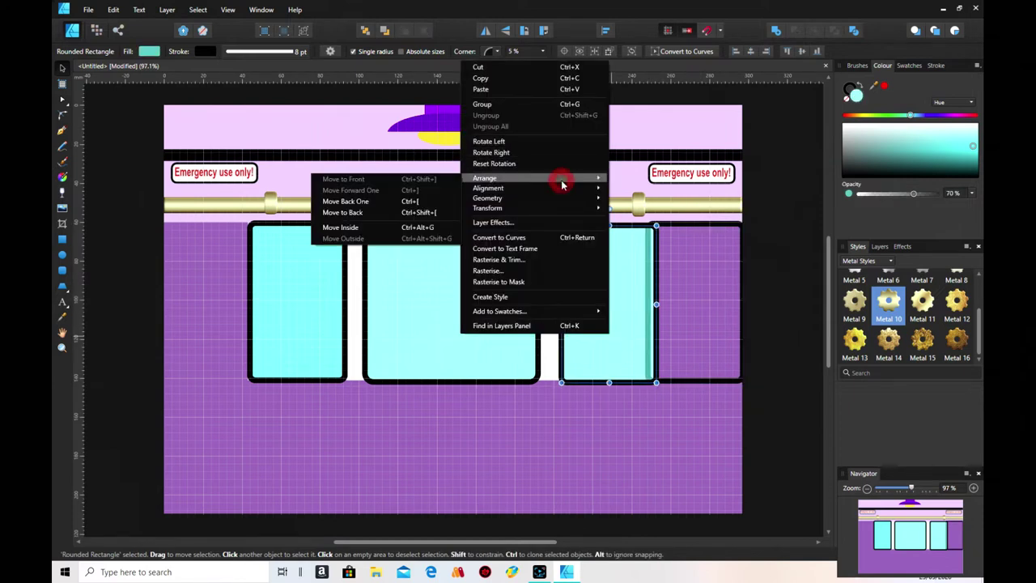
pyautogui.click(749, 385)
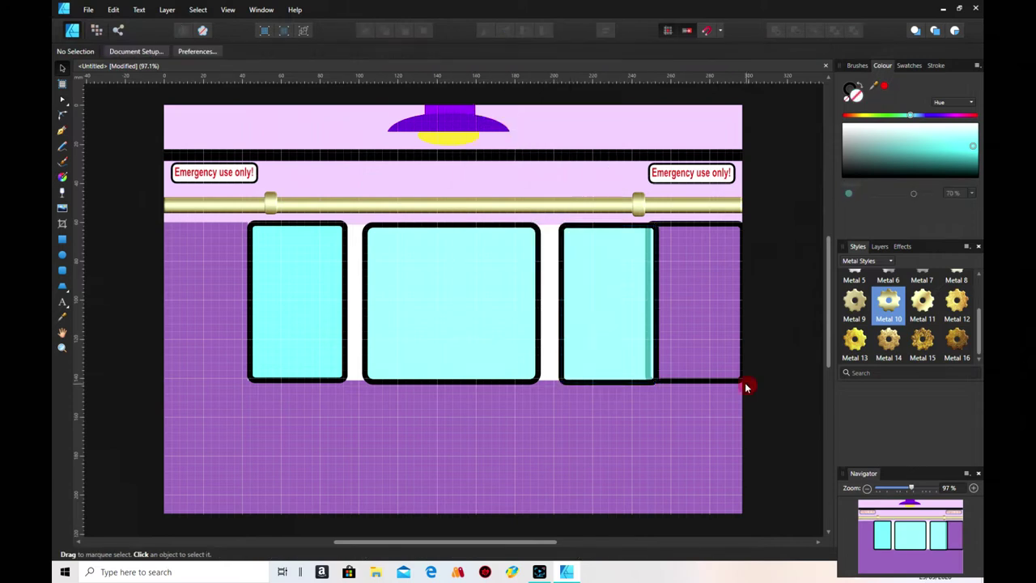
# Resize the unfilled frame to the right window's height and lay it over that window.
pyautogui.click(715, 380)
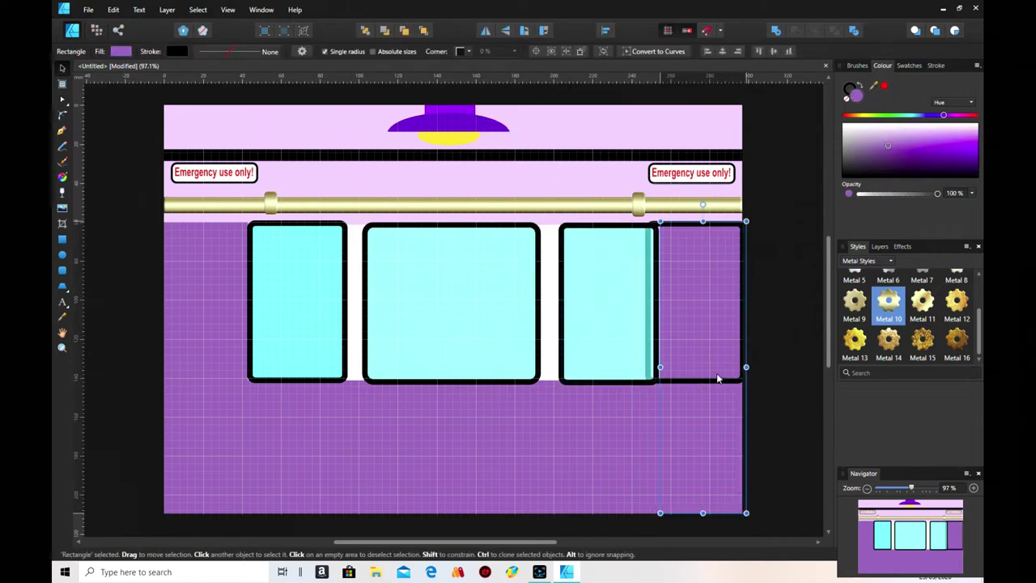
pyautogui.moveTo(715, 380); pyautogui.dragTo(702, 384)
pyautogui.click(693, 377)
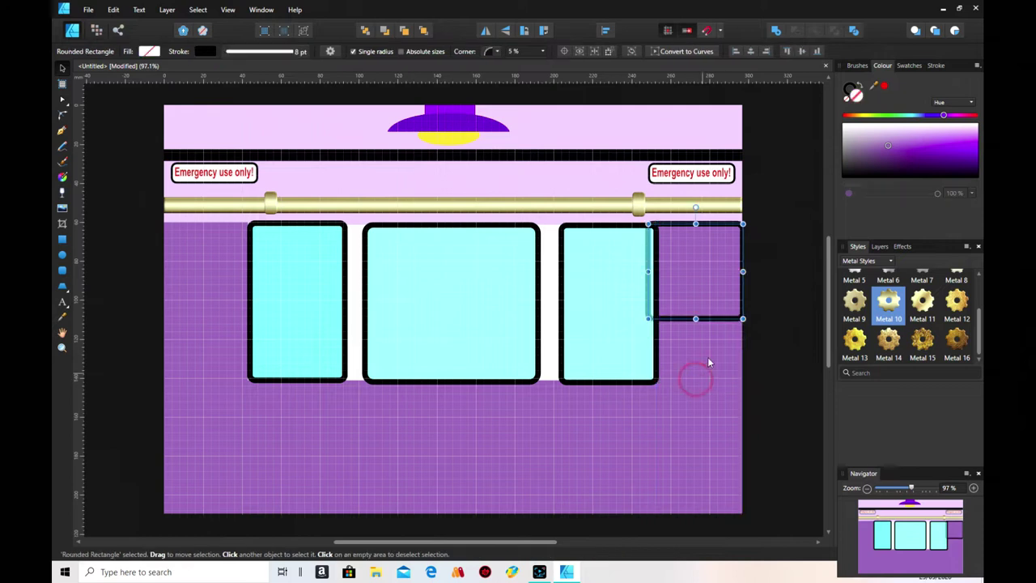
pyautogui.moveTo(695, 318); pyautogui.dragTo(598, 388)
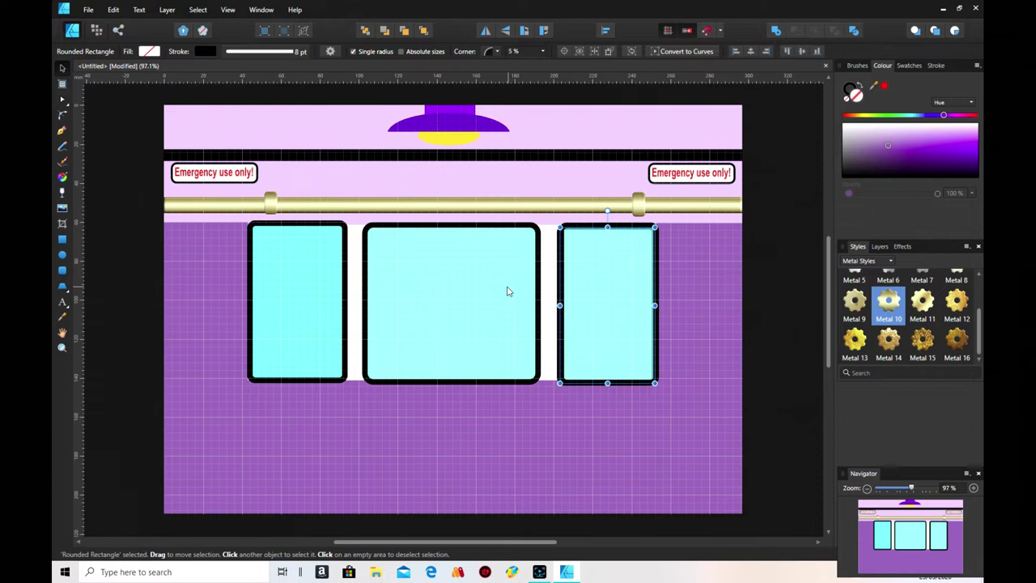
# Move the top copy of the left window partly aside onto the left purple panel and remove its fill.
pyautogui.click(316, 276)
pyautogui.moveTo(307, 294); pyautogui.dragTo(230, 298)
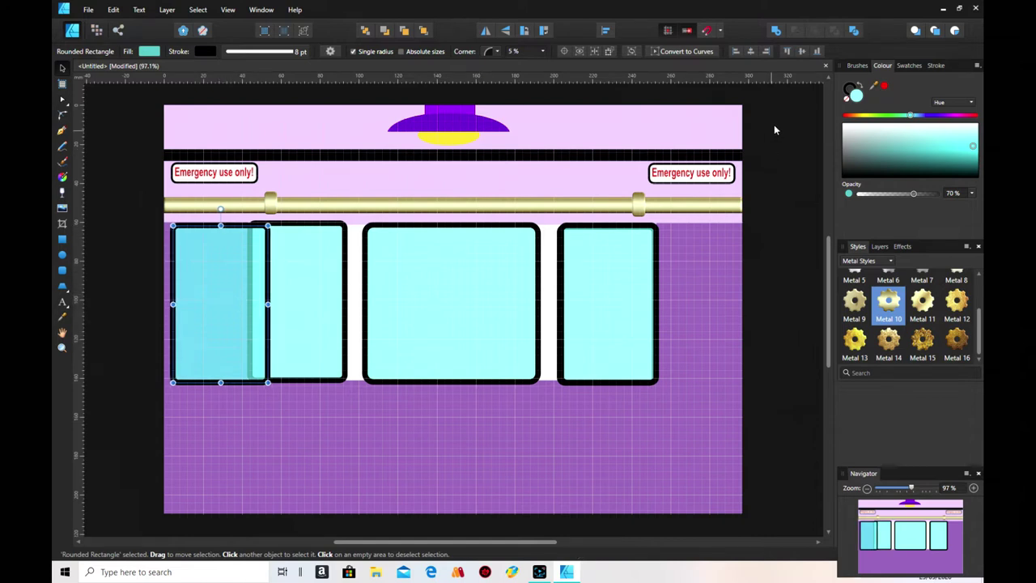
pyautogui.click(846, 102)
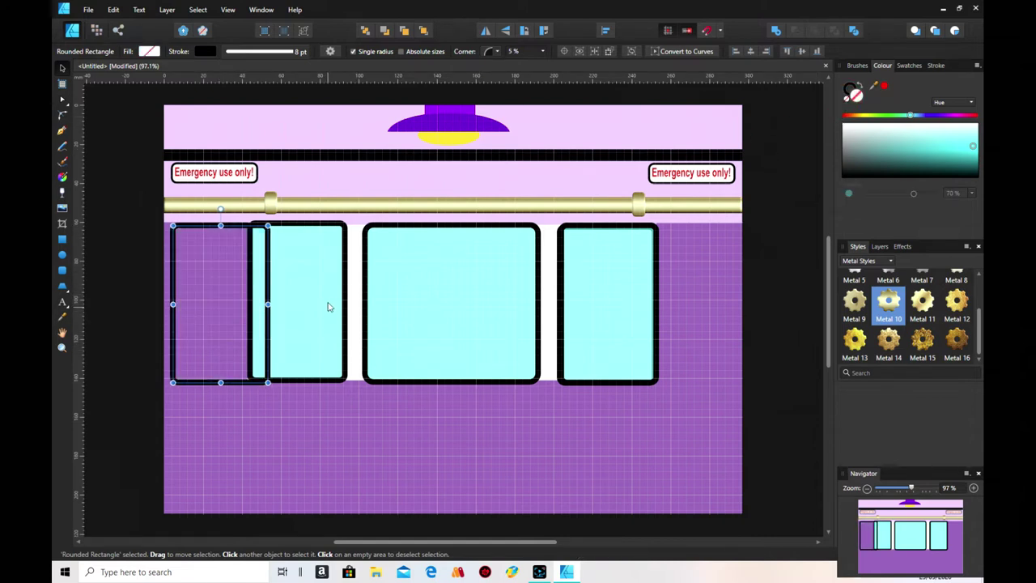
# Bring the remaining cyan left window to the front of the stacking order.
pyautogui.rightClick(314, 293)
pyautogui.moveTo(283, 138)
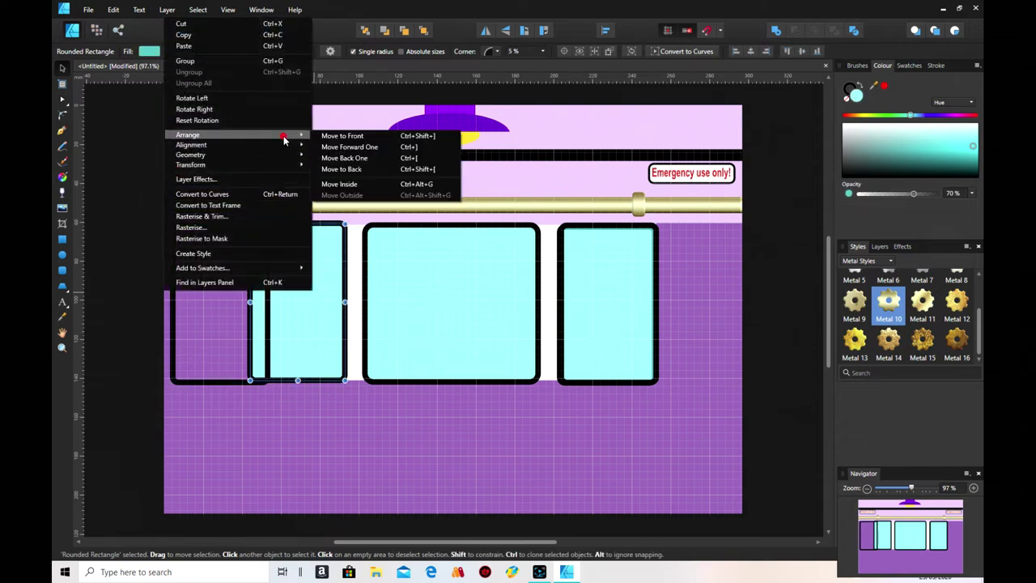
pyautogui.click(340, 136)
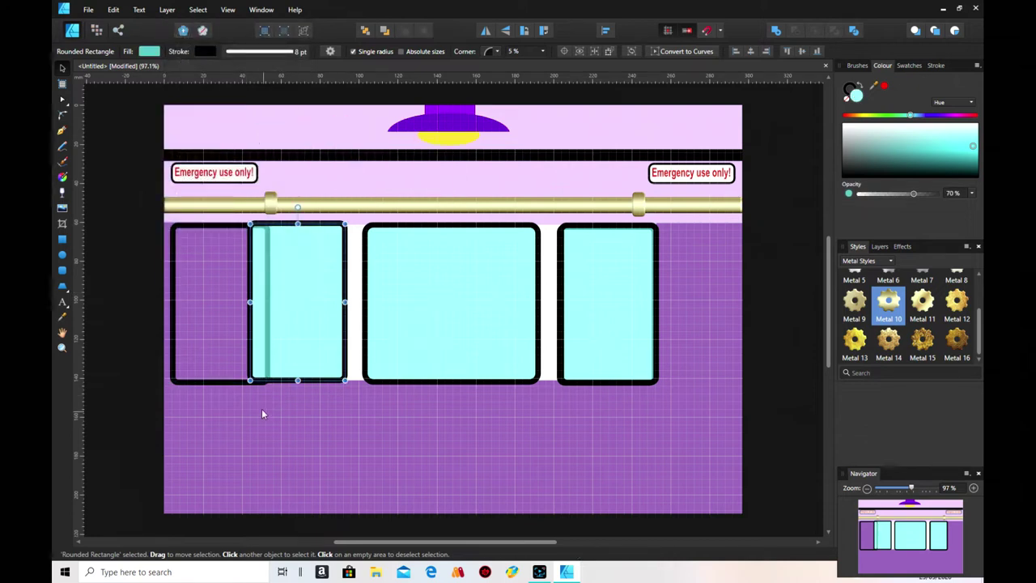
# Lay the unfilled black frame from the left purple panel over the left cyan window.
pyautogui.click(229, 384)
pyautogui.moveTo(229, 383); pyautogui.dragTo(307, 383)
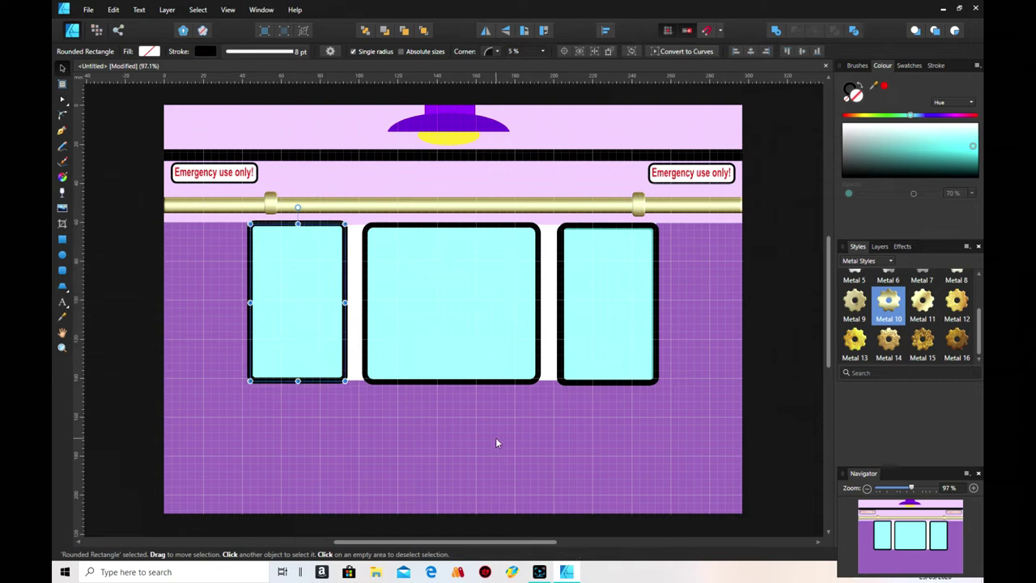
# Draw a narrow rectangle over the white gap between the left and middle windows and fit it to the gap's width and the windows' height.
pyautogui.click(63, 238)
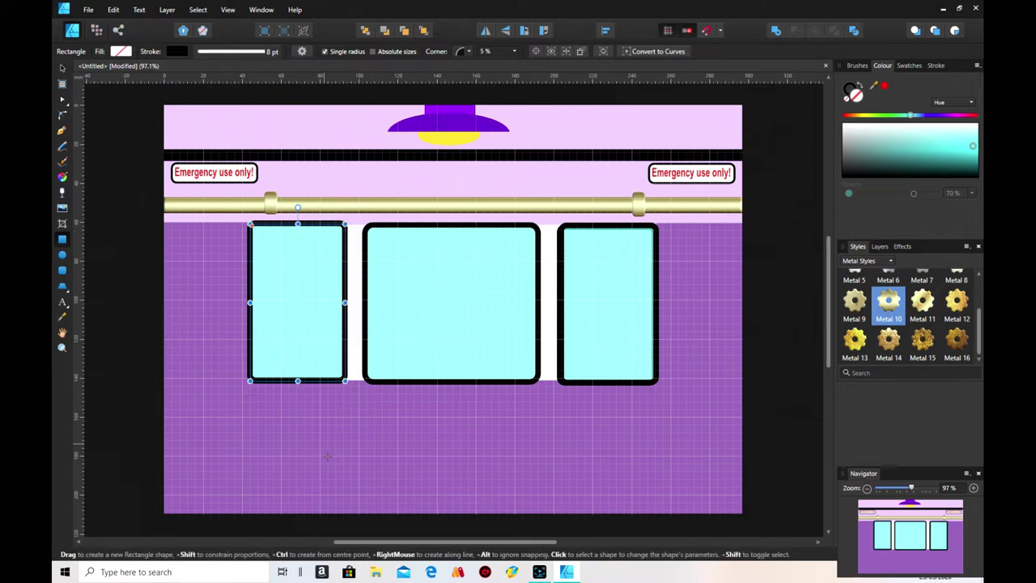
pyautogui.moveTo(335, 447); pyautogui.dragTo(372, 218)
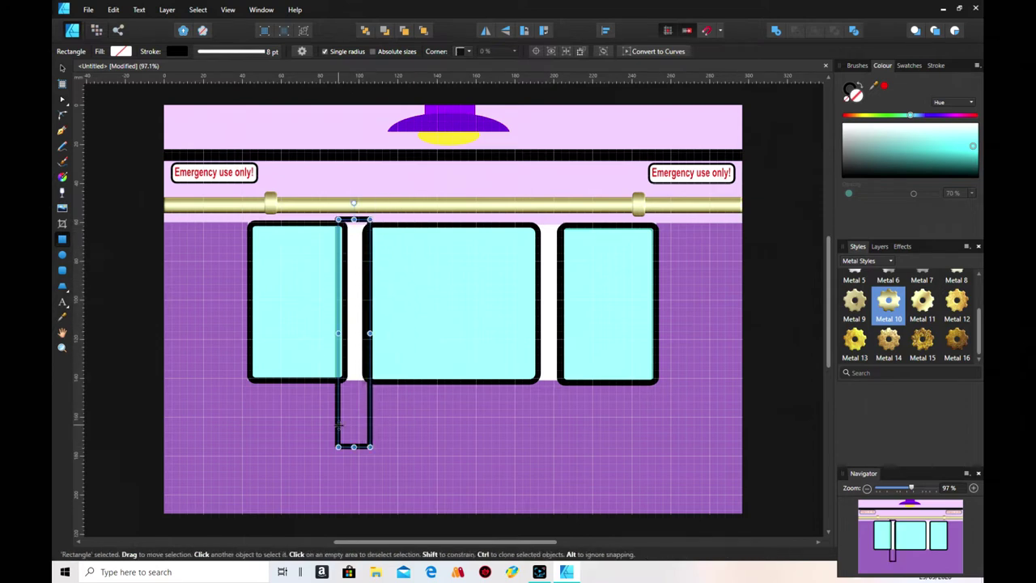
pyautogui.moveTo(339, 333); pyautogui.dragTo(366, 334)
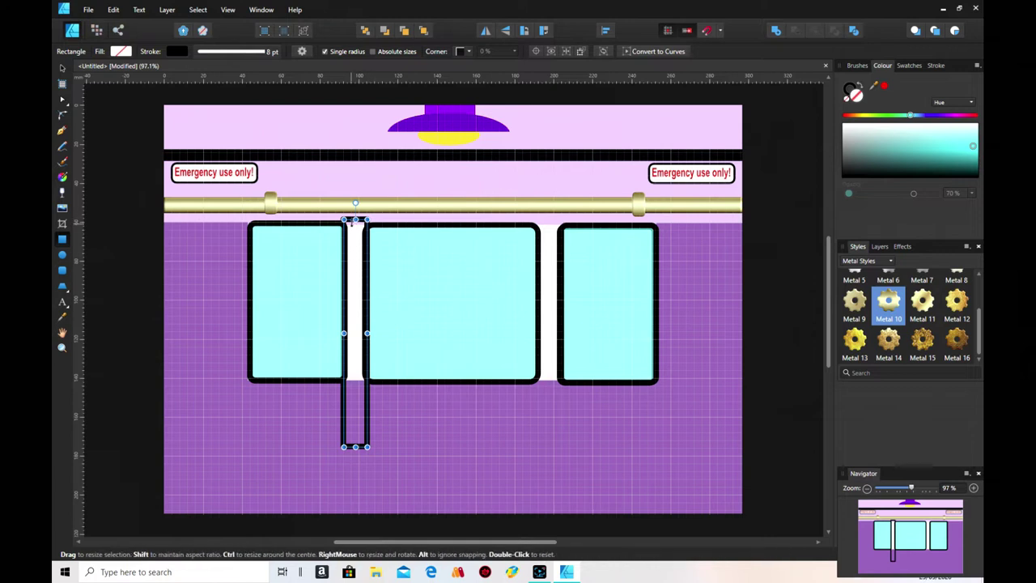
pyautogui.moveTo(356, 220); pyautogui.dragTo(356, 226)
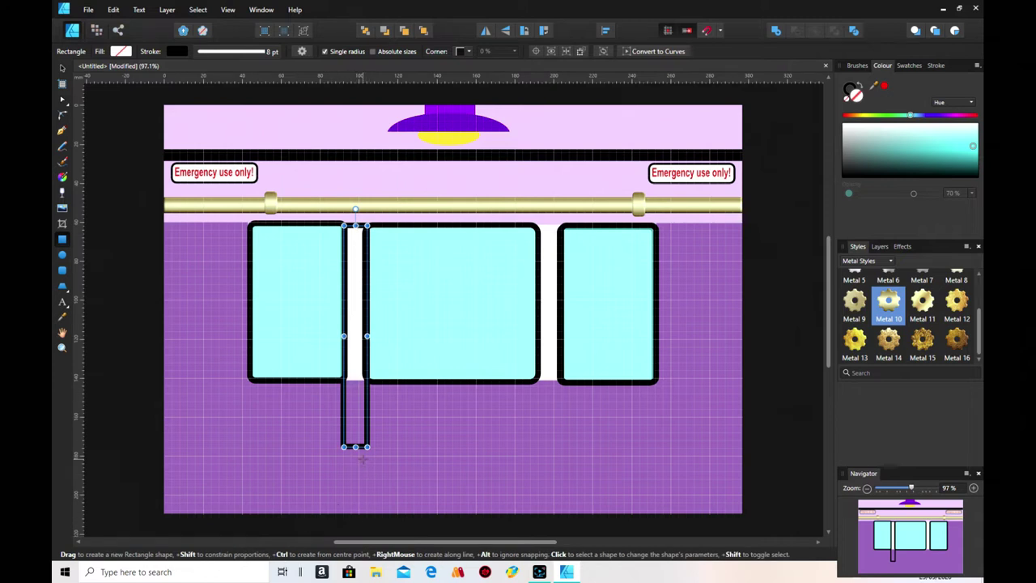
pyautogui.moveTo(356, 446); pyautogui.dragTo(355, 382)
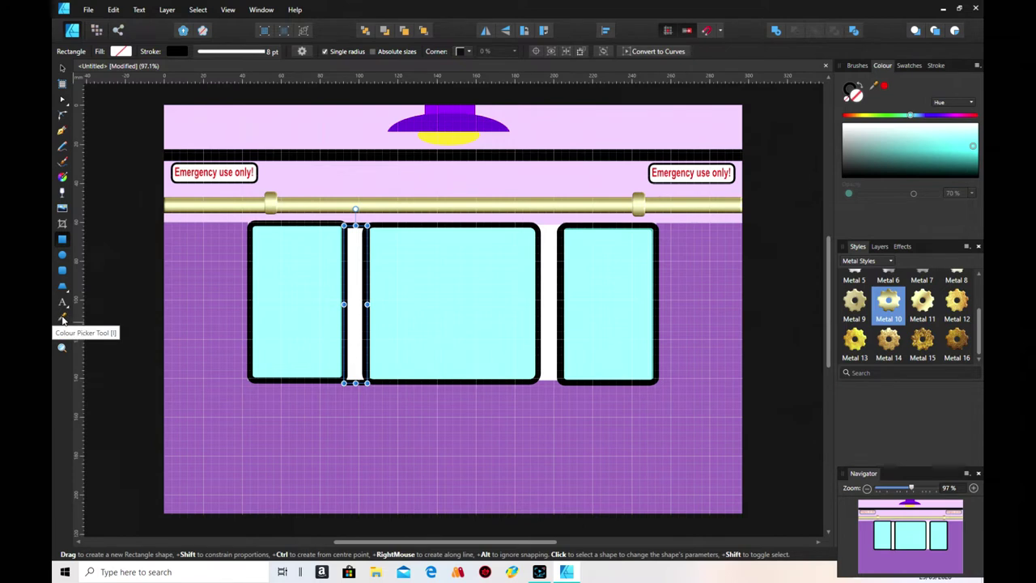
# Colour the narrow strip's fill and outline with the purple sampled from the wall.
pyautogui.click(62, 318)
pyautogui.click(194, 374)
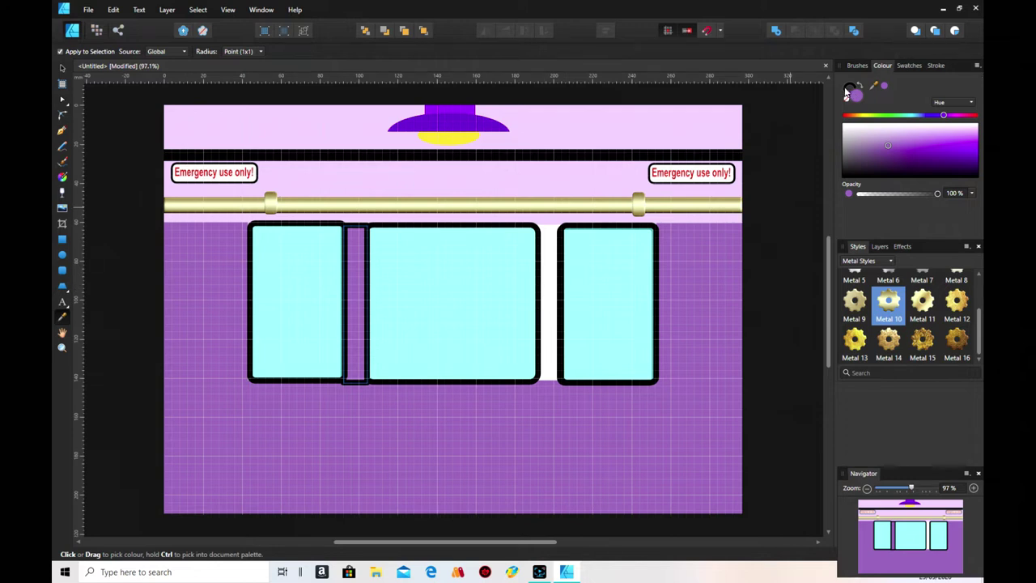
pyautogui.click(848, 89)
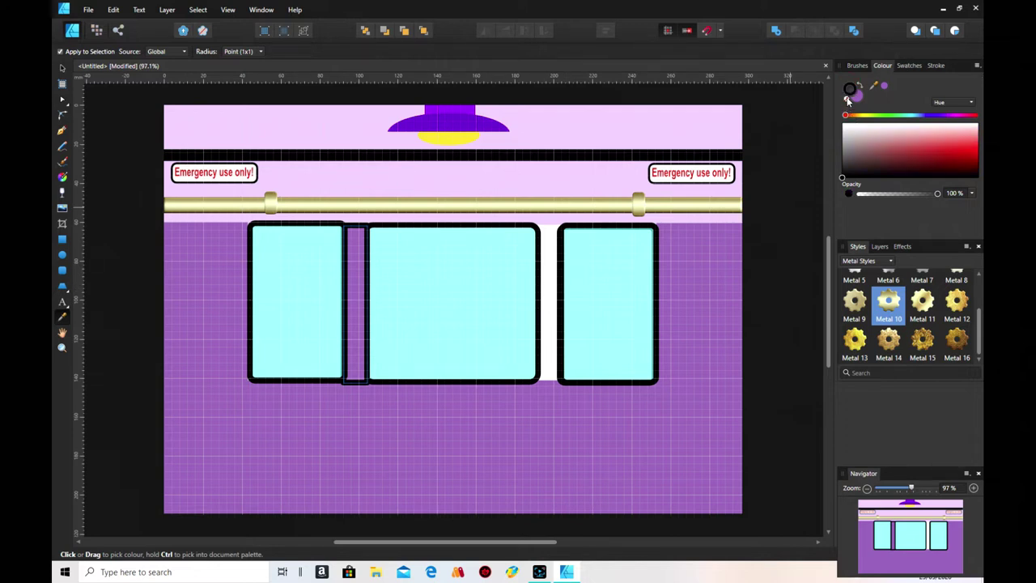
pyautogui.click(848, 99)
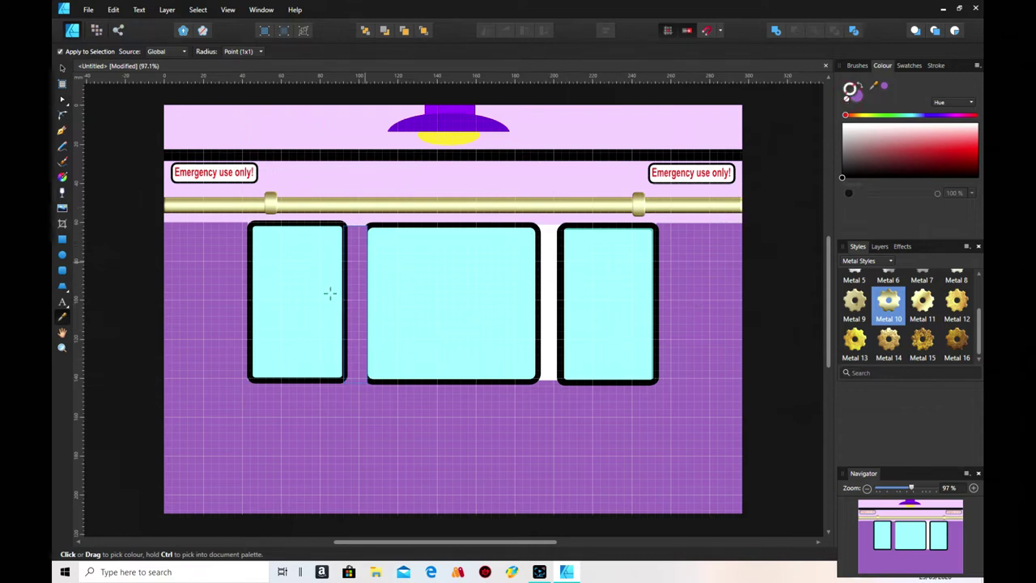
pyautogui.click(355, 248)
pyautogui.click(353, 288)
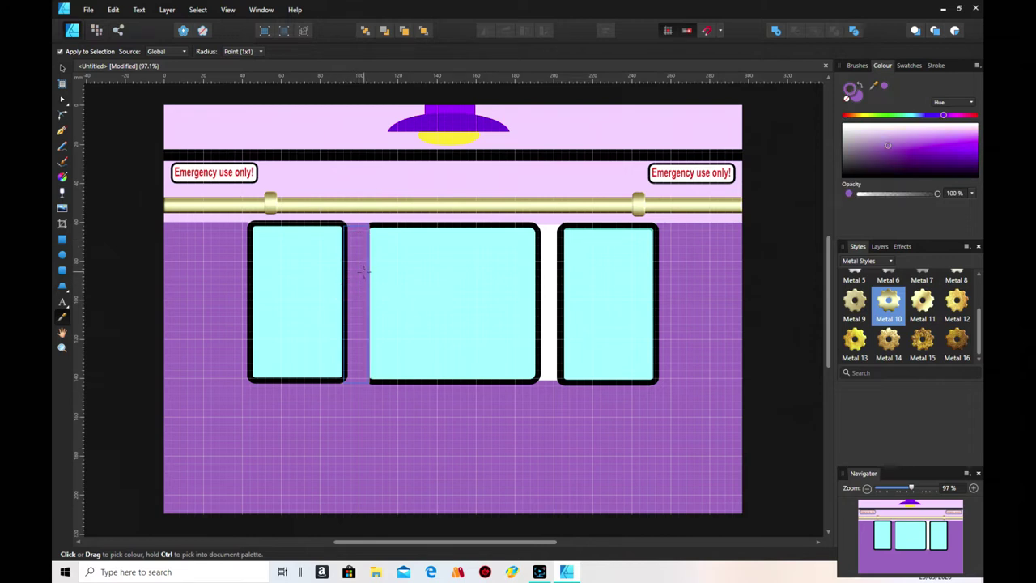
# Duplicate the purple strip and place the copy over the white gap between the middle and right windows.
pyautogui.click(63, 67)
pyautogui.click(356, 268)
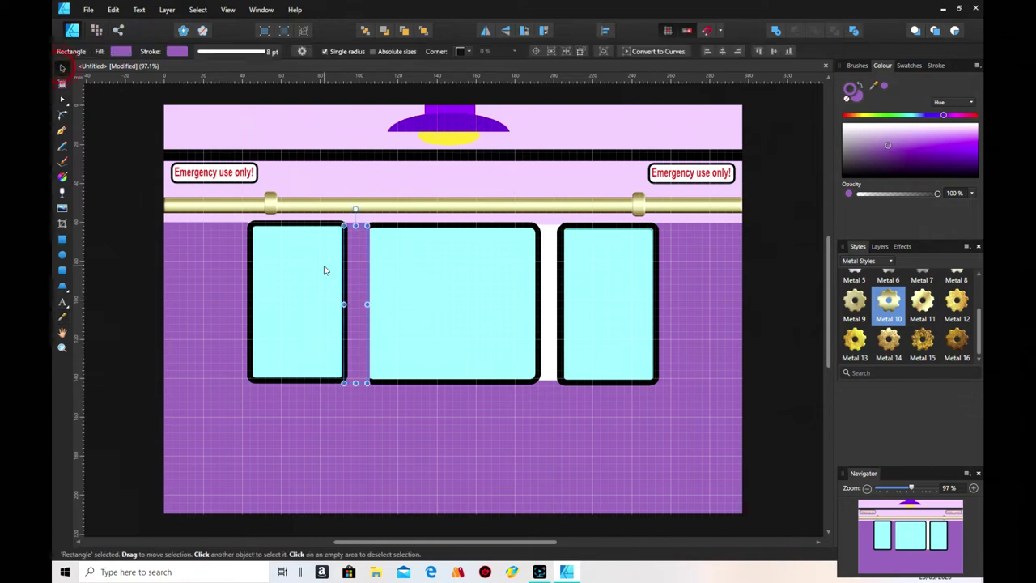
pyautogui.rightClick(356, 269)
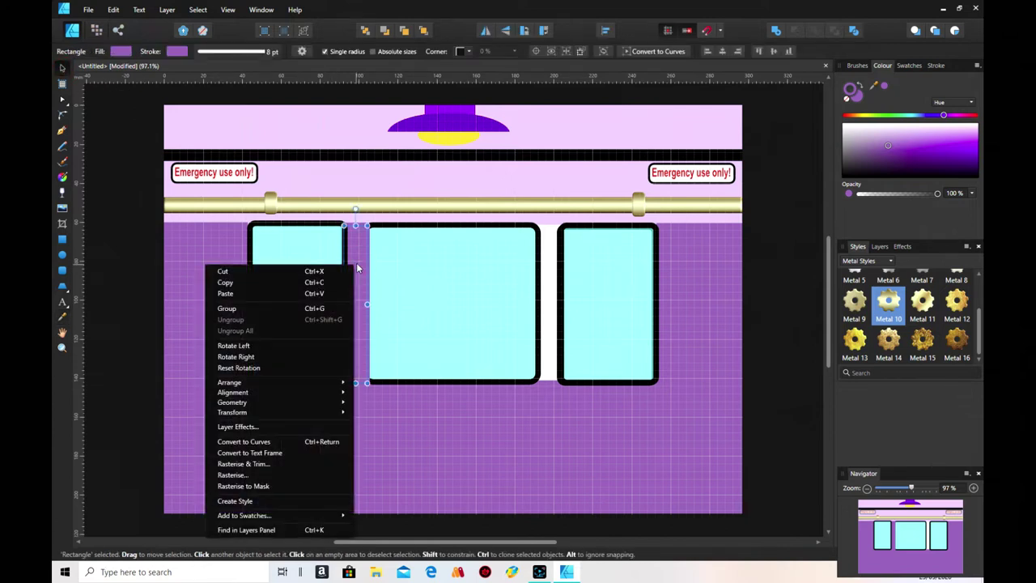
pyautogui.click(282, 282)
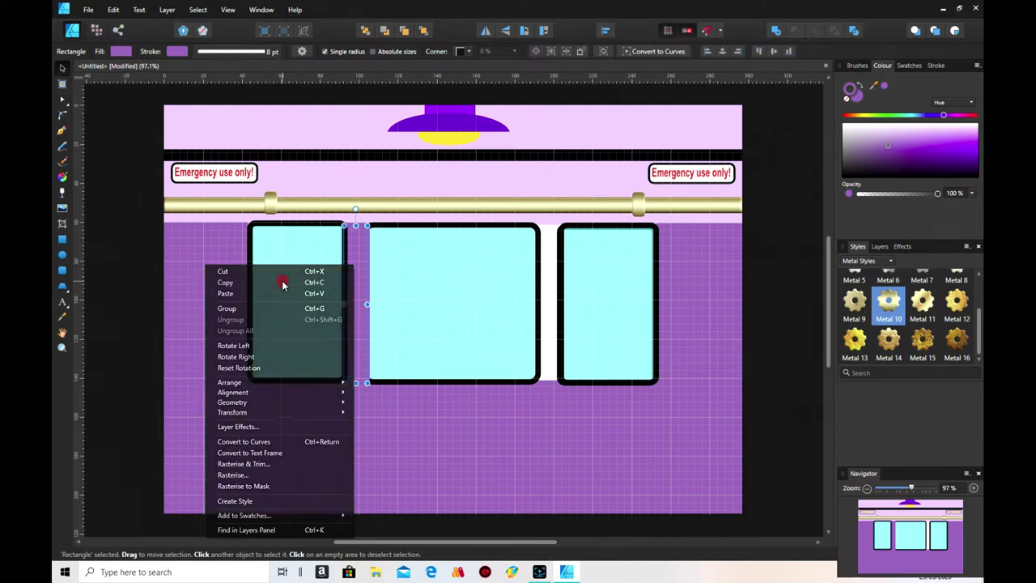
pyautogui.rightClick(358, 275)
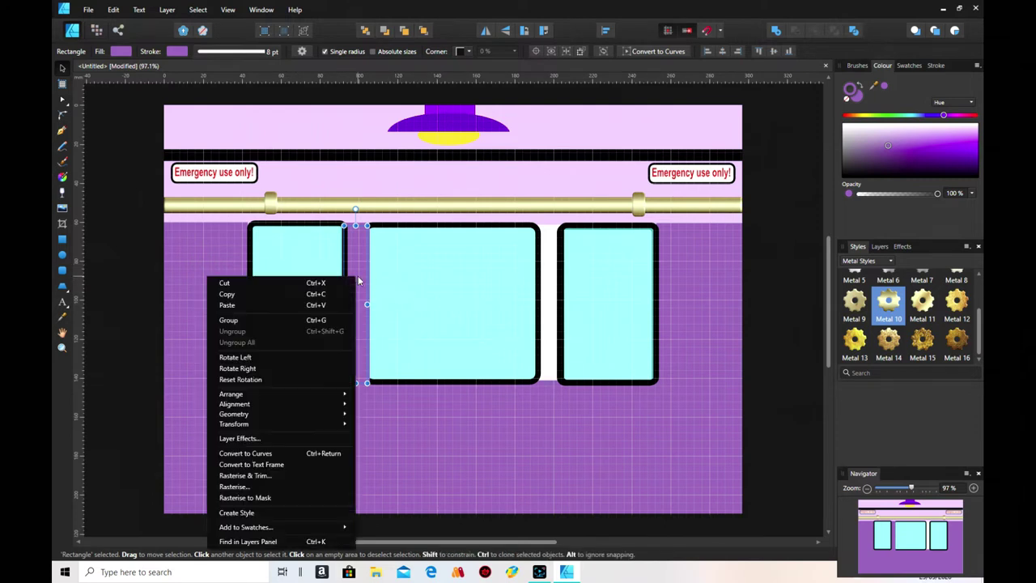
pyautogui.click(281, 305)
pyautogui.moveTo(361, 283); pyautogui.dragTo(556, 289)
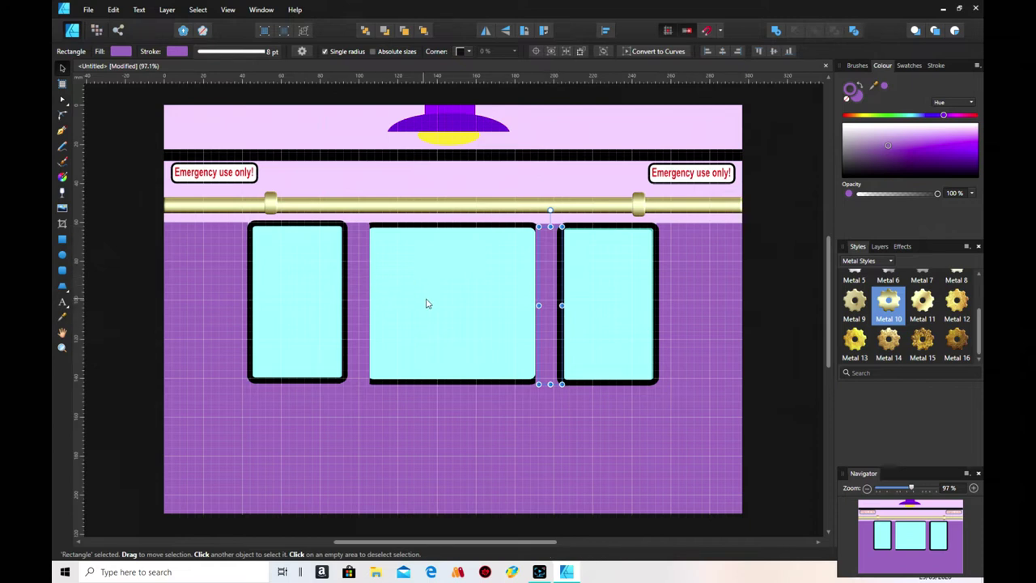
# Bring the middle cyan window to the front of the stacking order.
pyautogui.click(450, 297)
pyautogui.rightClick(450, 297)
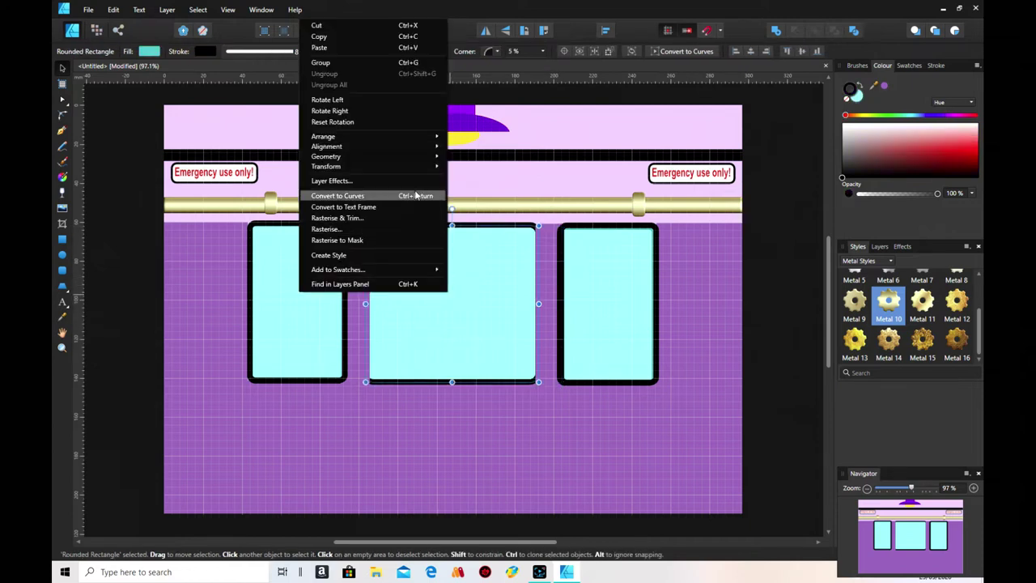
pyautogui.moveTo(394, 137)
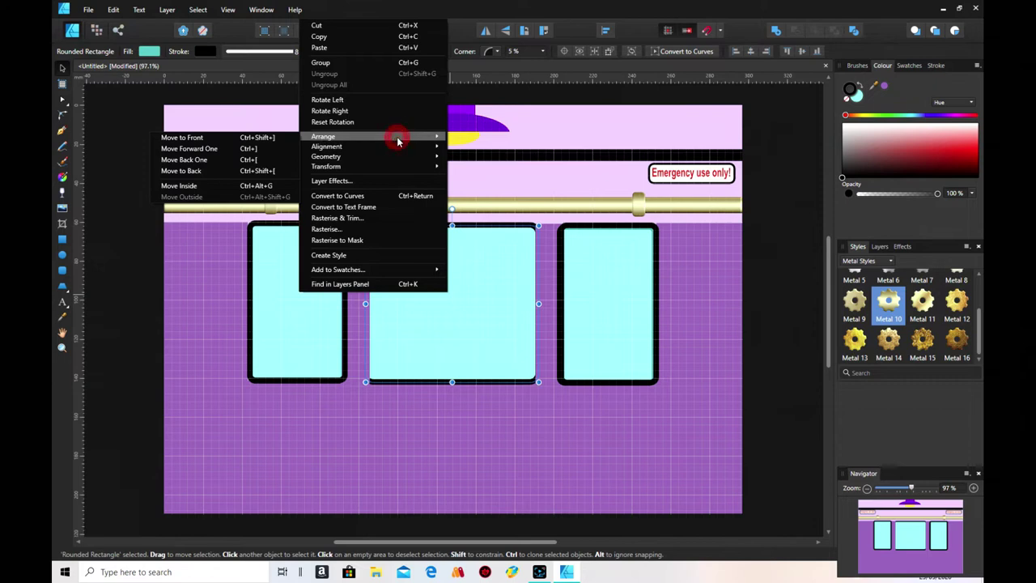
pyautogui.click(280, 140)
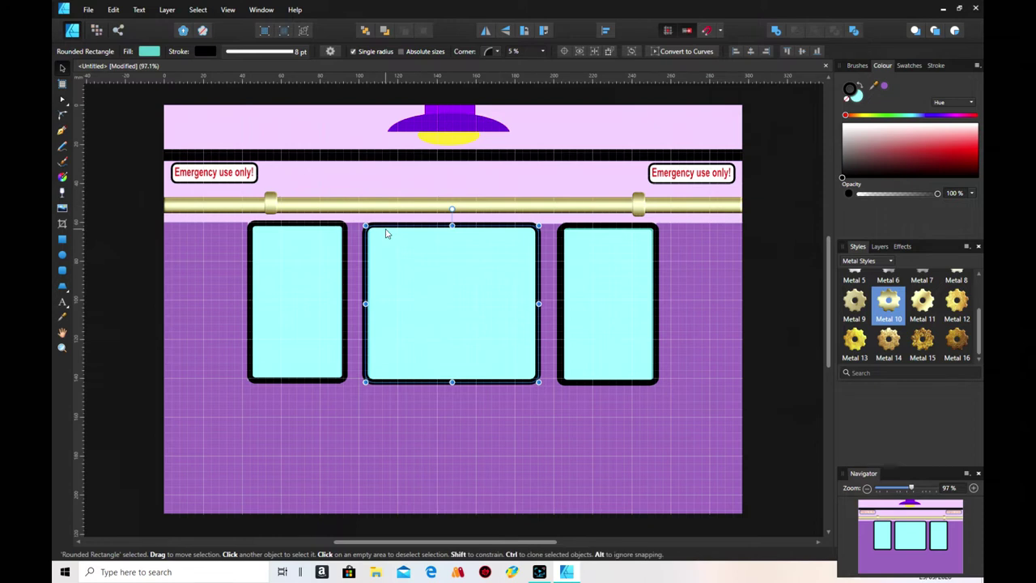
# Draw a tall rounded rectangle about 31 mm wide and 110 mm high at the page's left edge, beside the left window.
pyautogui.click(62, 272)
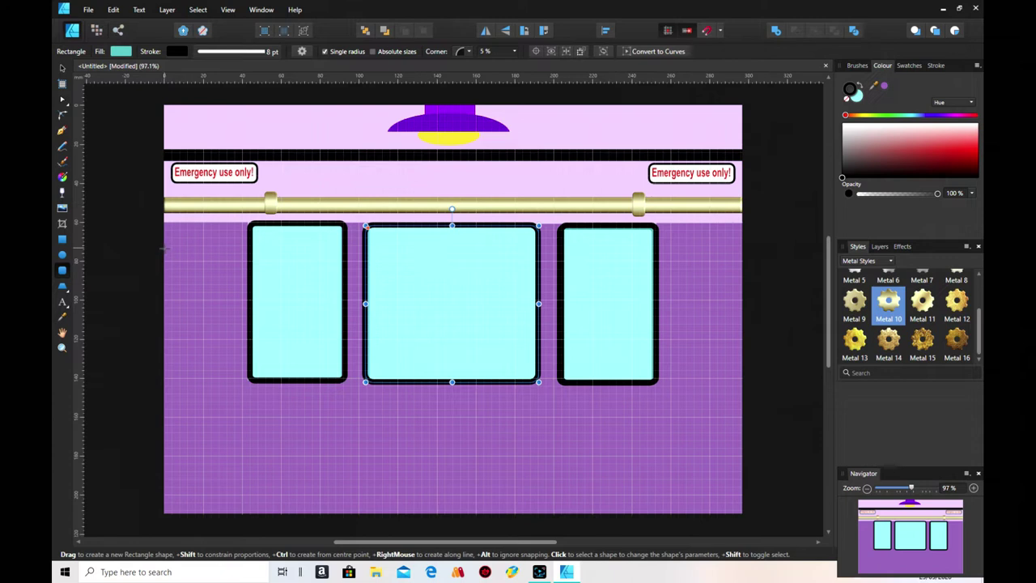
pyautogui.moveTo(165, 250); pyautogui.dragTo(226, 462)
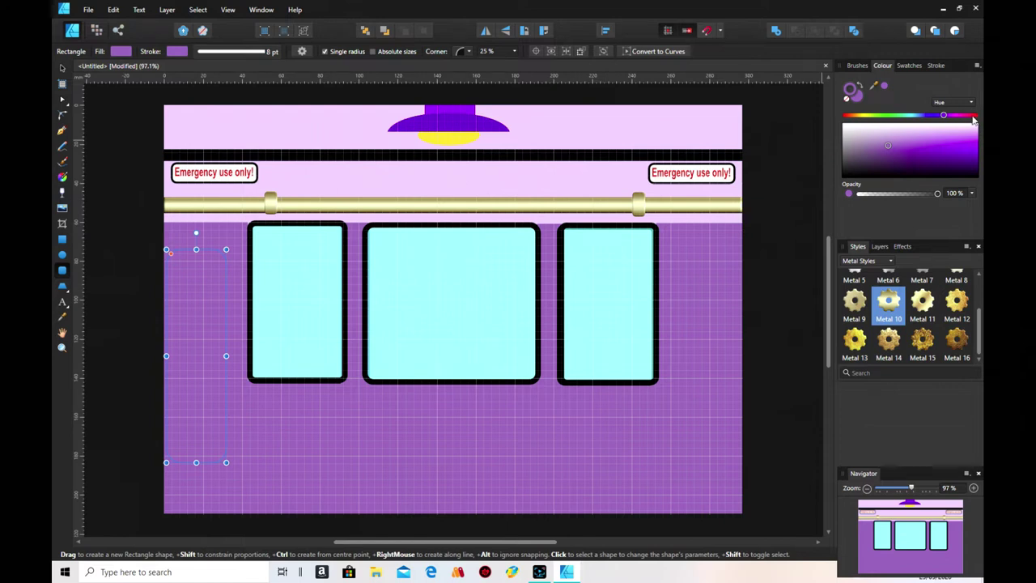
# Try a red outline with a red and a bright green fill on the tall rounded rectangle.
pyautogui.click(974, 115)
pyautogui.click(972, 154)
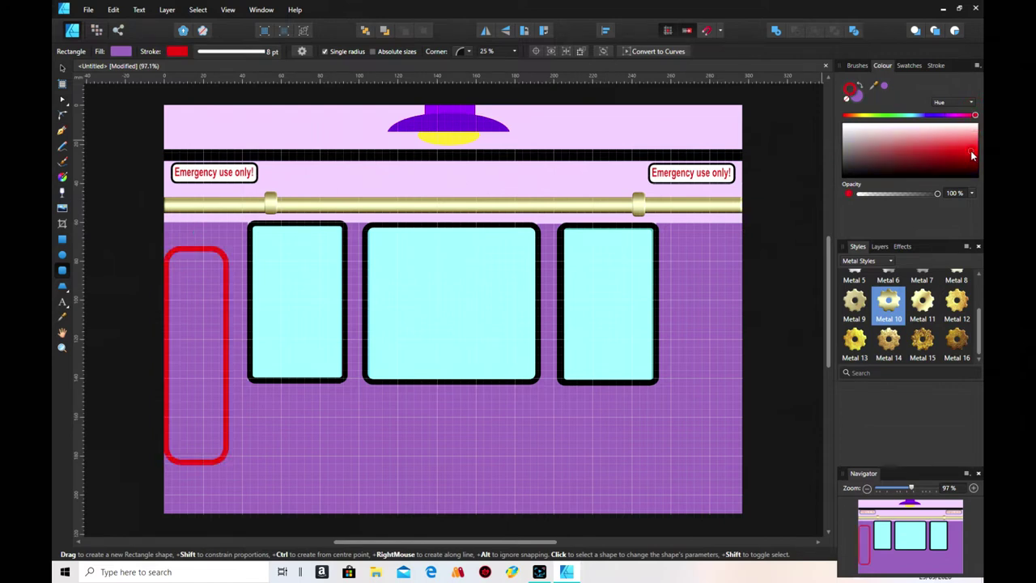
pyautogui.click(863, 98)
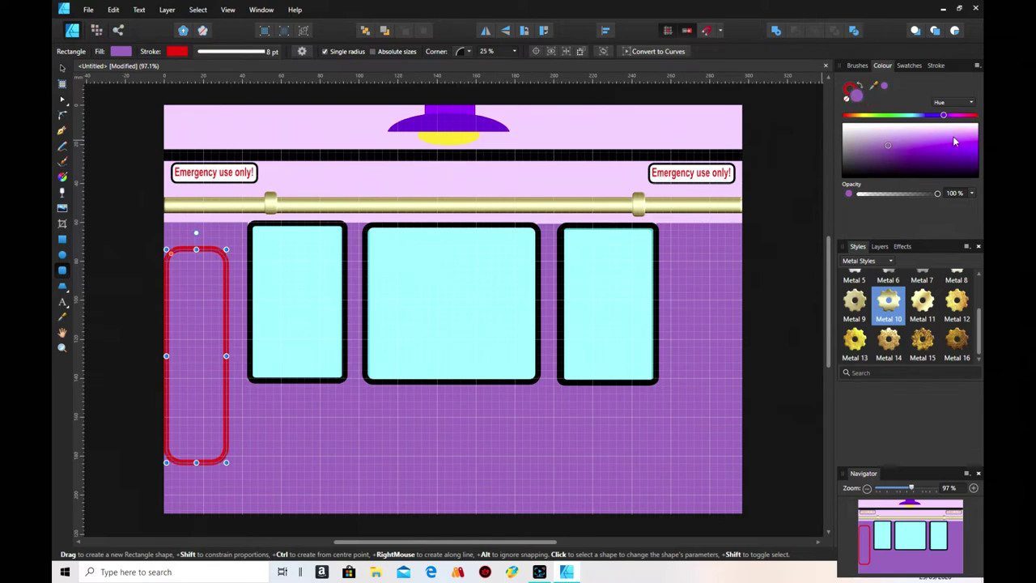
pyautogui.click(974, 116)
pyautogui.click(972, 151)
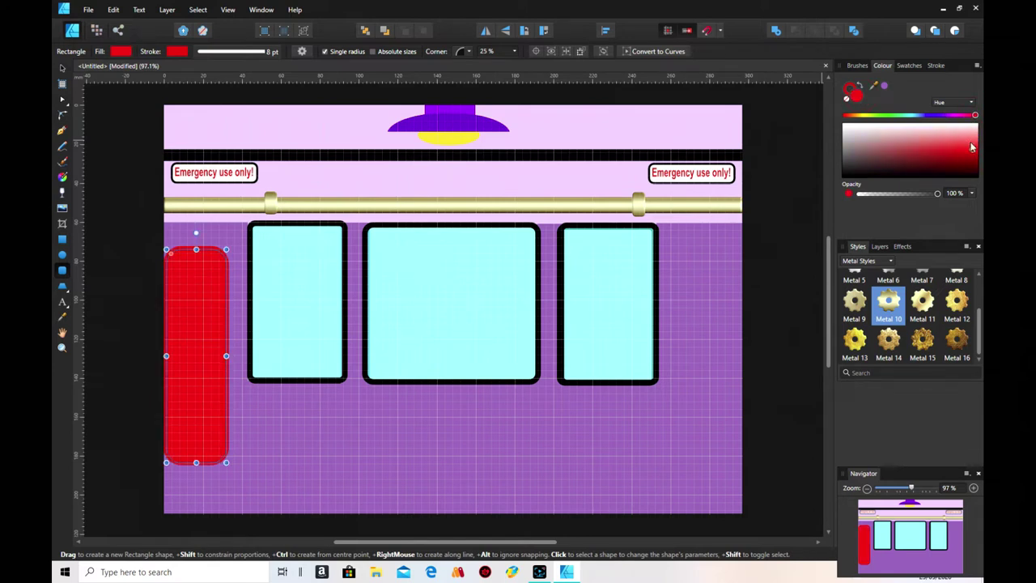
pyautogui.moveTo(888, 117); pyautogui.dragTo(888, 116)
pyautogui.moveTo(968, 152); pyautogui.dragTo(971, 153)
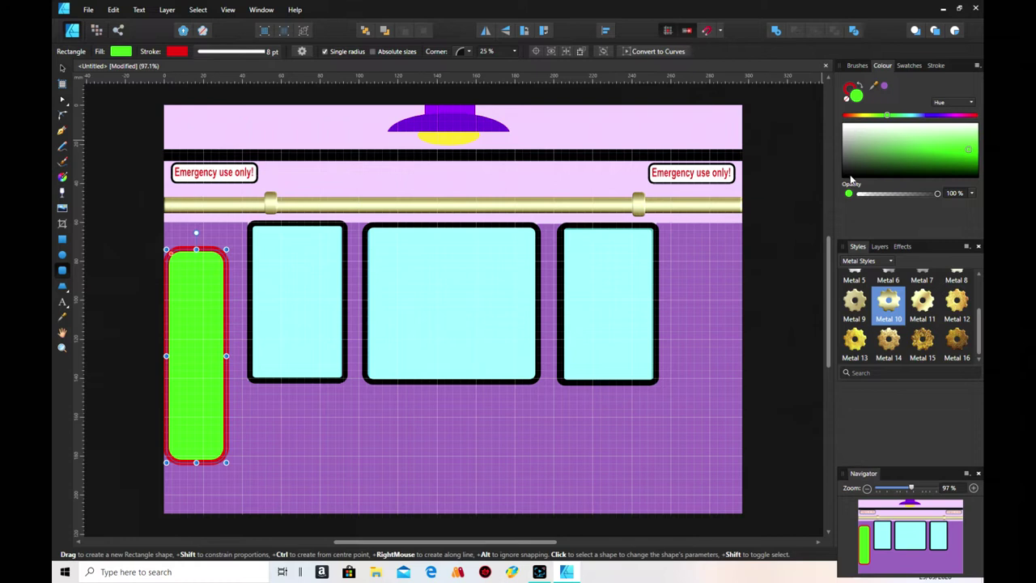
# Give the tall rounded rectangle a near-black outline 1.4 pt wide and a white fill.
pyautogui.click(847, 89)
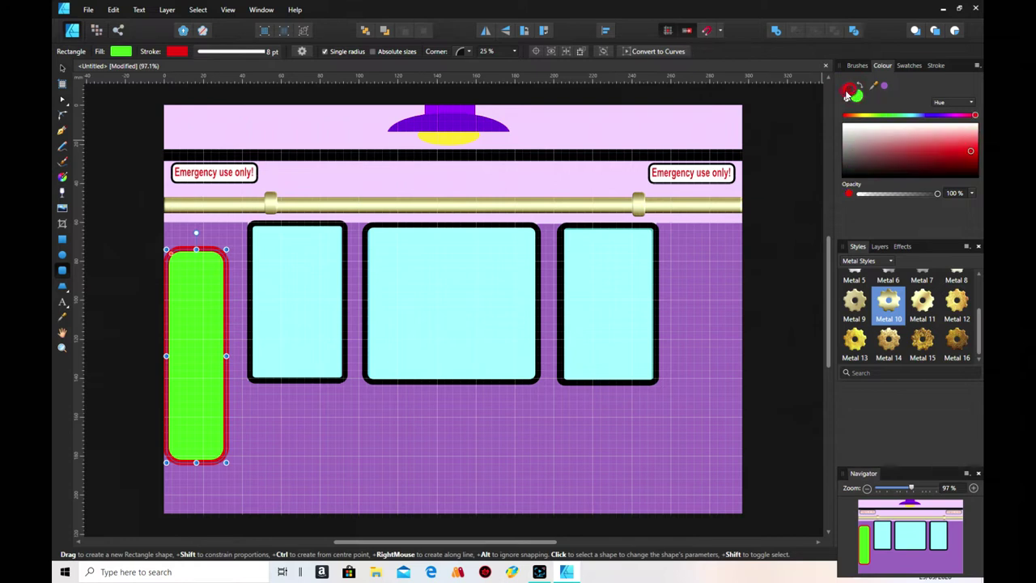
pyautogui.click(846, 172)
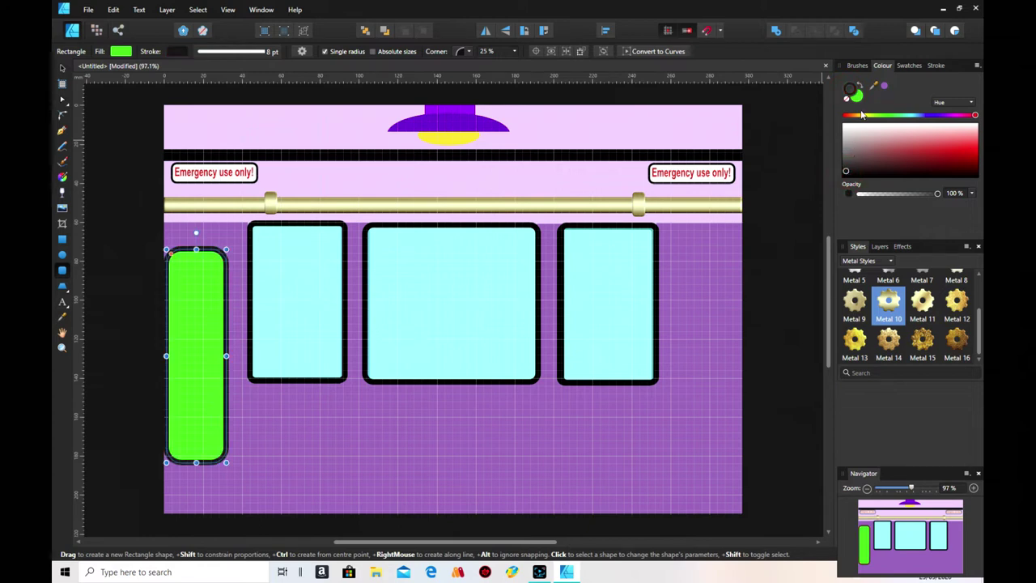
pyautogui.click(937, 68)
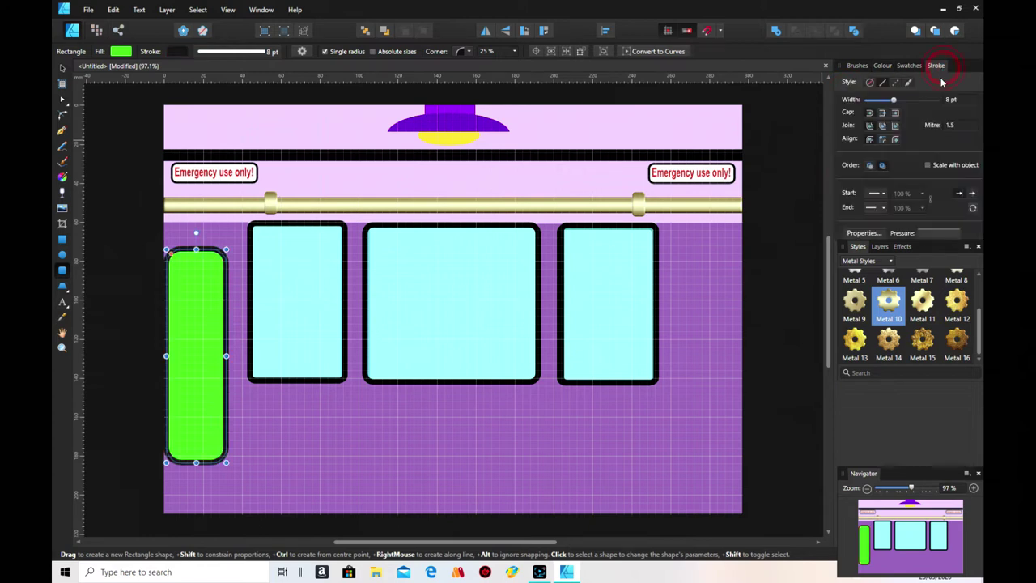
pyautogui.moveTo(897, 102); pyautogui.dragTo(883, 103)
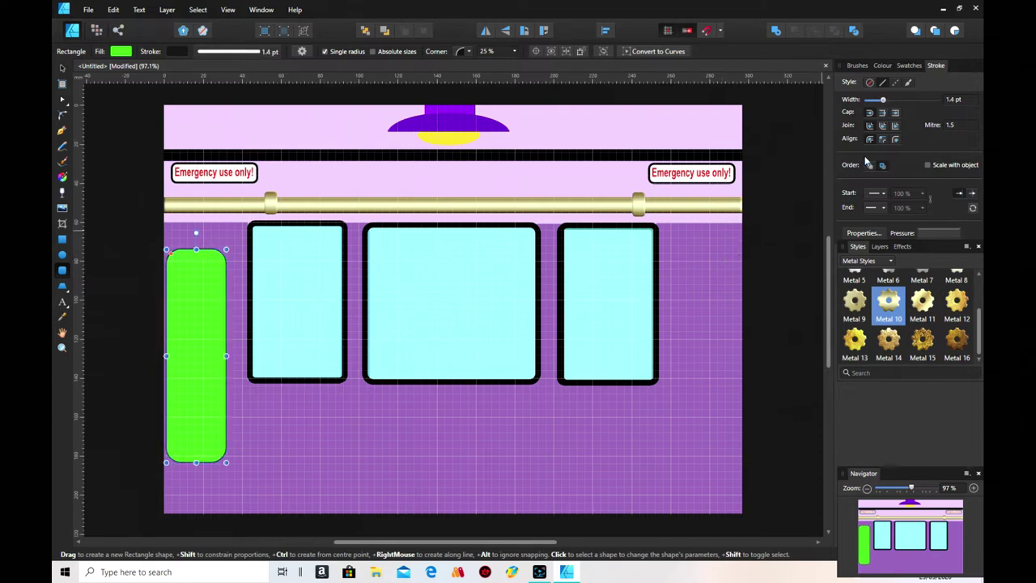
pyautogui.click(882, 66)
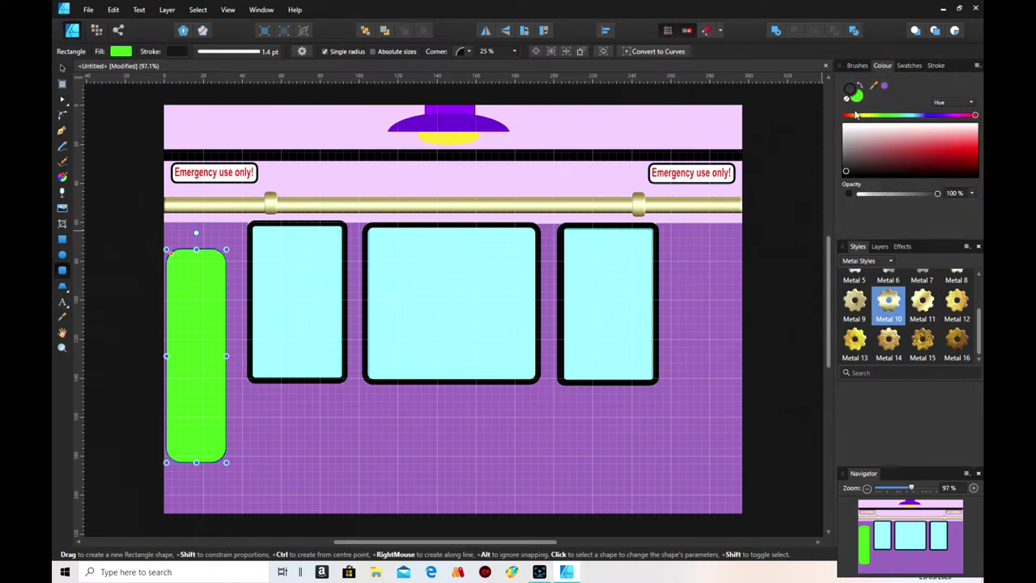
pyautogui.click(857, 95)
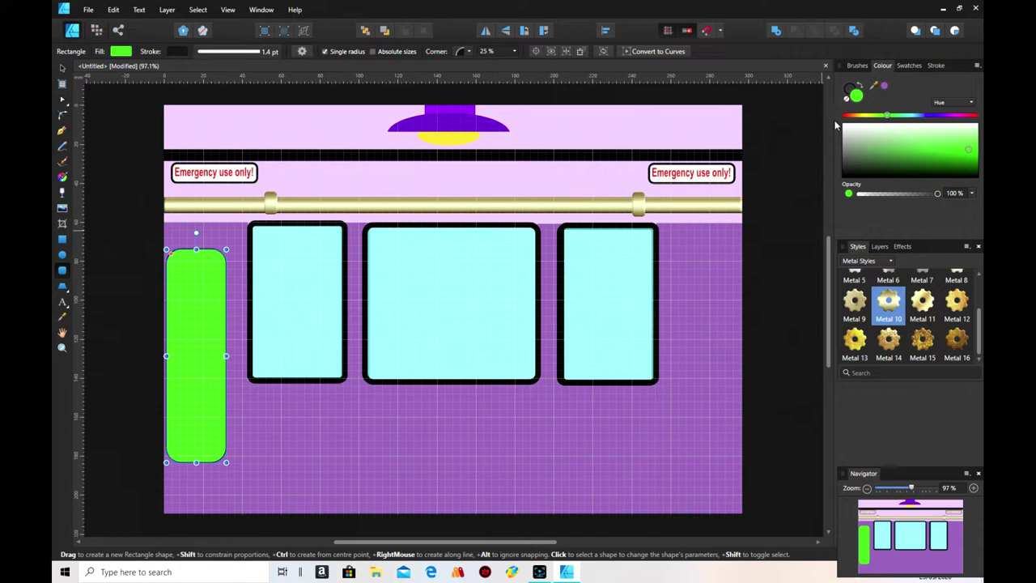
pyautogui.click(843, 127)
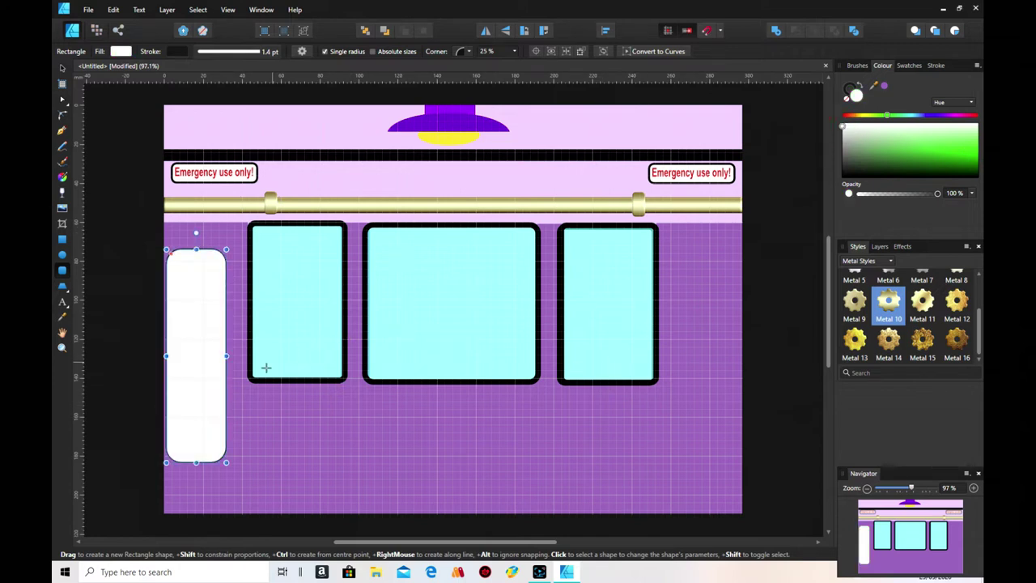
# Duplicate the white rounded rectangle and place the copy at the page's right edge, beside the right window.
pyautogui.rightClick(188, 318)
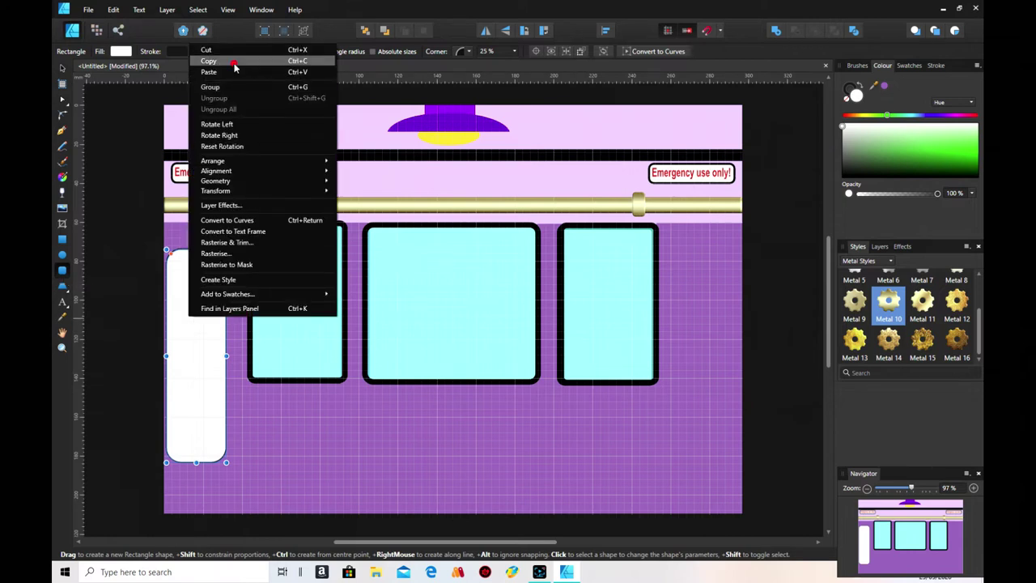
pyautogui.click(231, 61)
pyautogui.rightClick(197, 286)
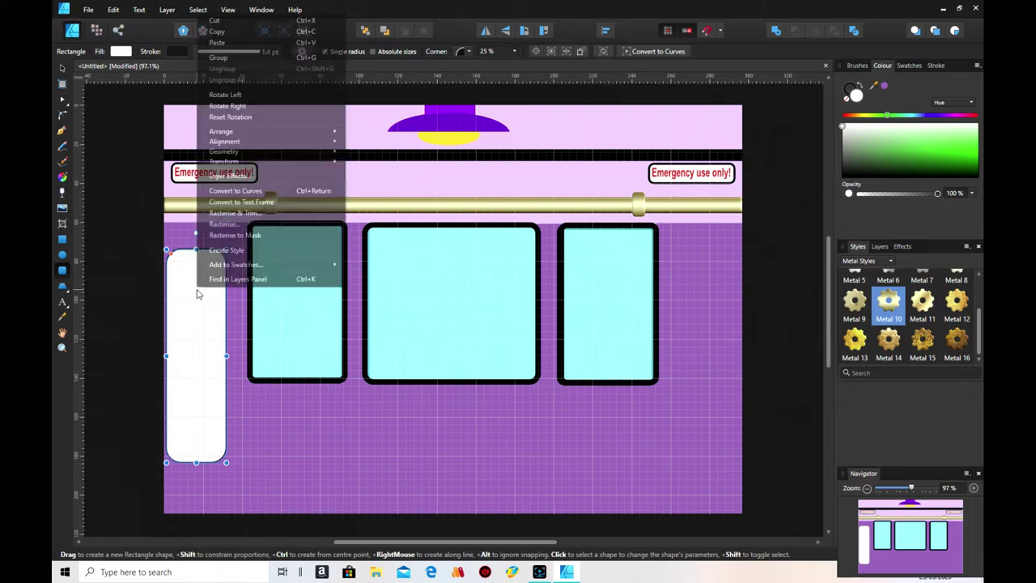
pyautogui.click(247, 45)
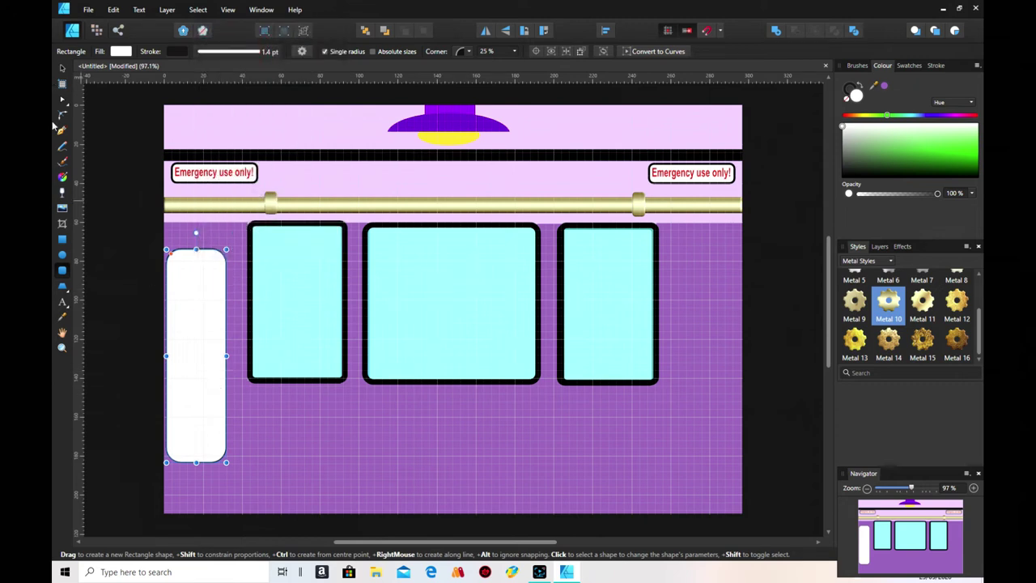
pyautogui.click(63, 68)
pyautogui.moveTo(207, 386); pyautogui.dragTo(723, 385)
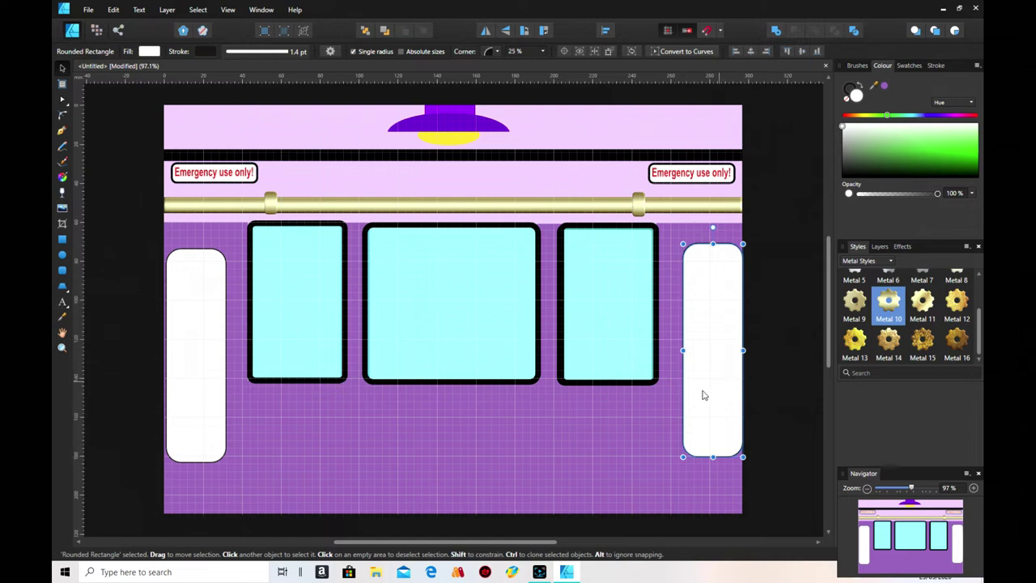
# Move the left white rectangle up against the page edge, and draw a rounded rectangle about 39 mm by 15 mm beside its lower end.
pyautogui.moveTo(201, 421)
pyautogui.mouseDown()
pyautogui.moveTo(199, 410)
pyautogui.moveTo(197, 420)
pyautogui.mouseUp()
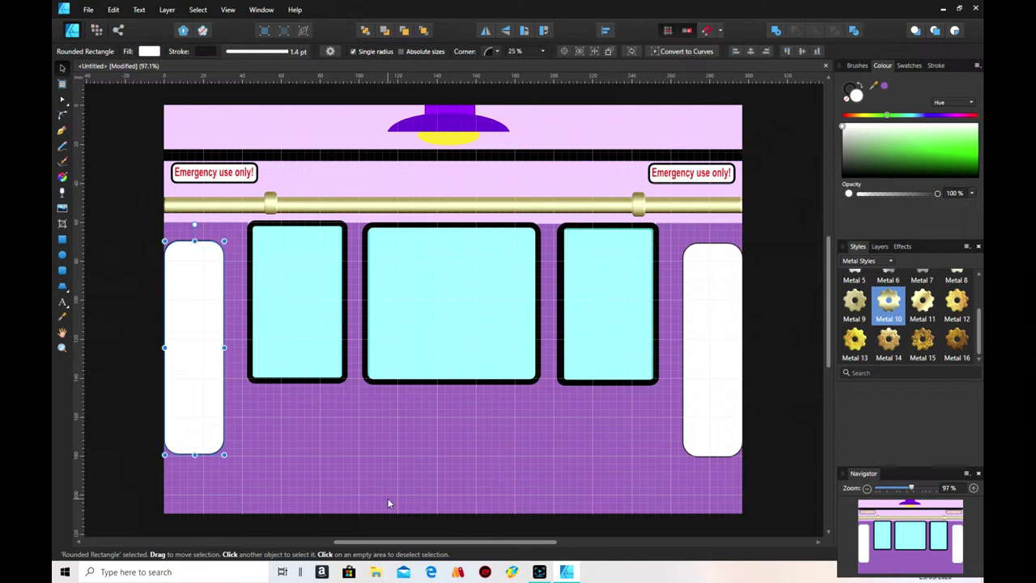
pyautogui.click(62, 270)
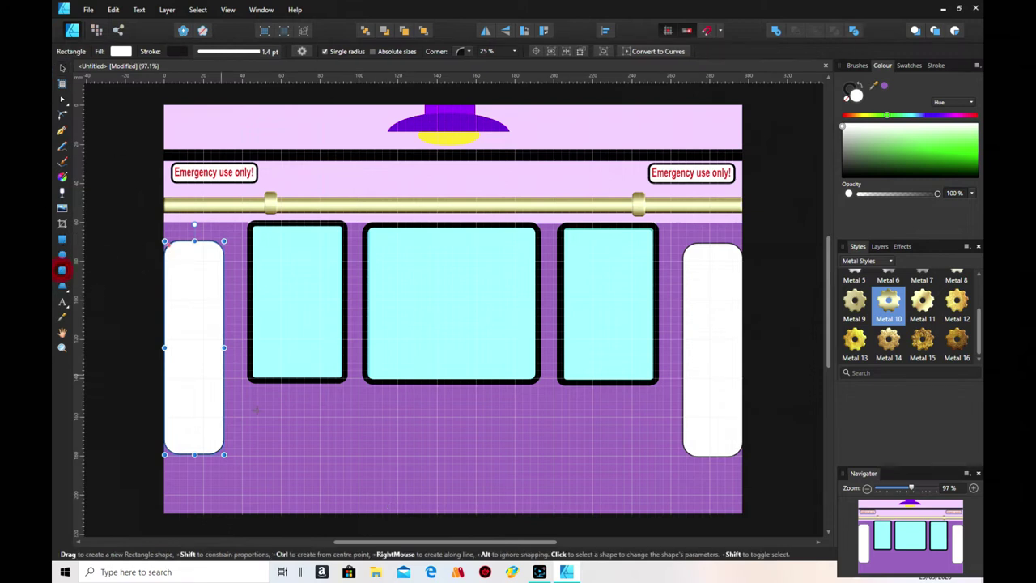
pyautogui.moveTo(228, 431); pyautogui.dragTo(304, 459)
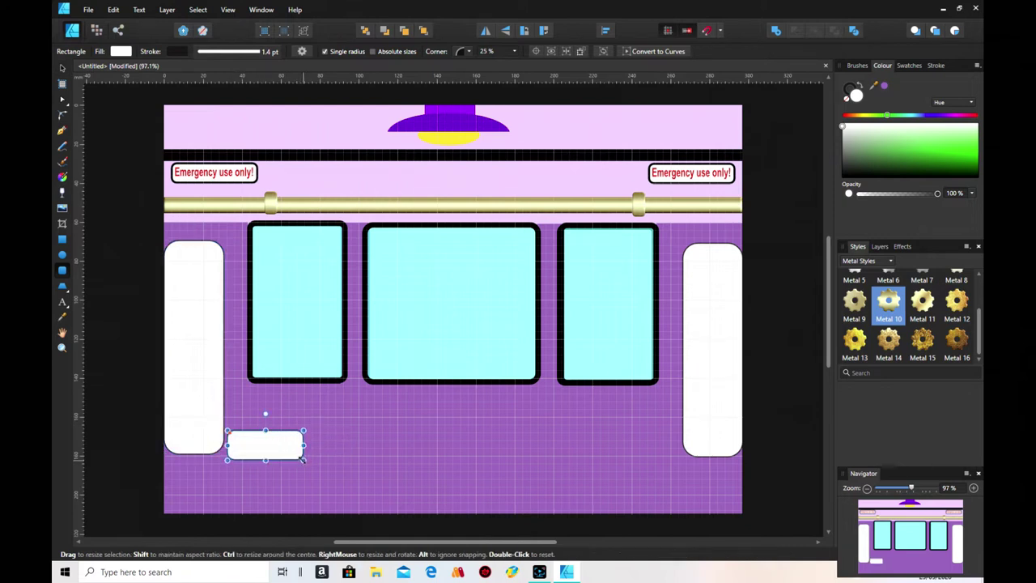
pyautogui.click(63, 69)
pyautogui.moveTo(278, 452); pyautogui.dragTo(274, 448)
# Duplicate the small white rounded rectangle and place the copy against the lower inner side of the right tall white rectangle.
pyautogui.rightClick(274, 447)
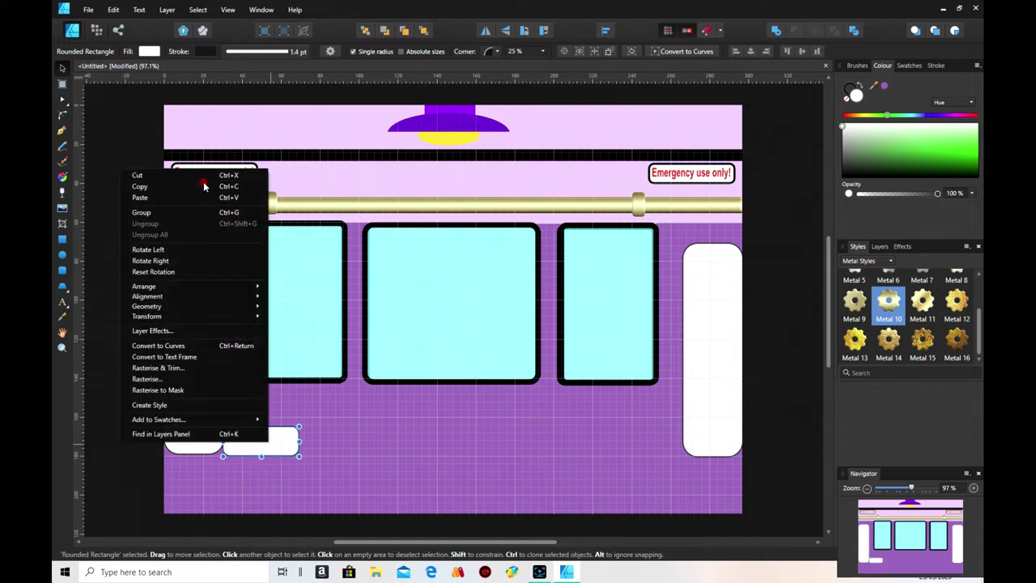
pyautogui.click(140, 186)
pyautogui.rightClick(261, 435)
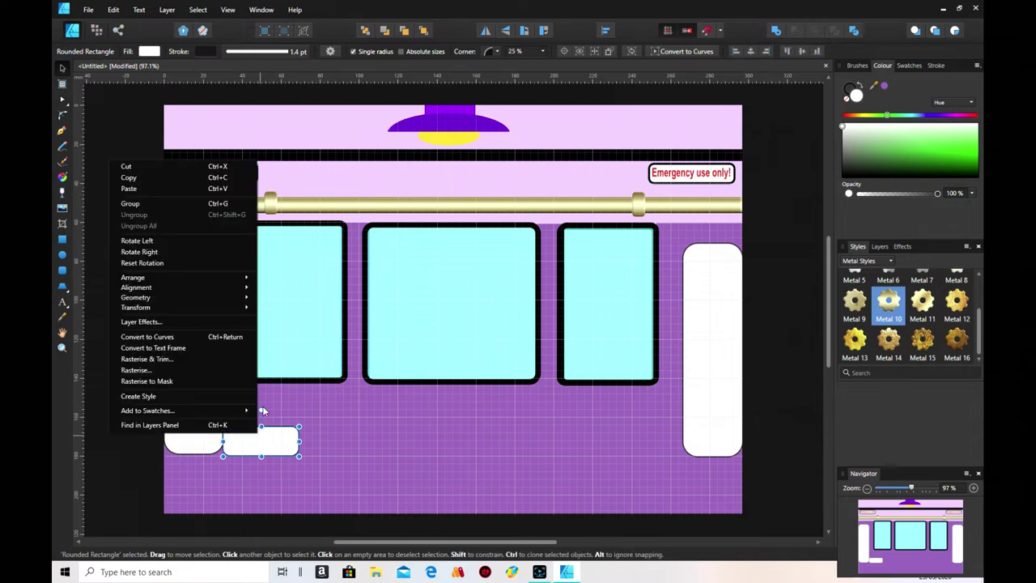
pyautogui.click(189, 188)
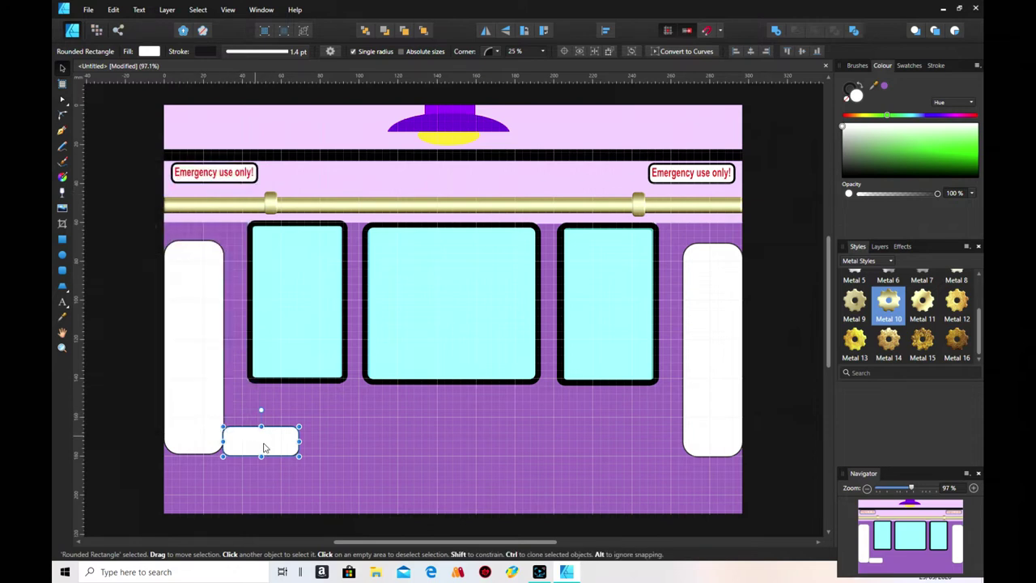
pyautogui.moveTo(263, 448); pyautogui.dragTo(646, 448)
pyautogui.click(665, 491)
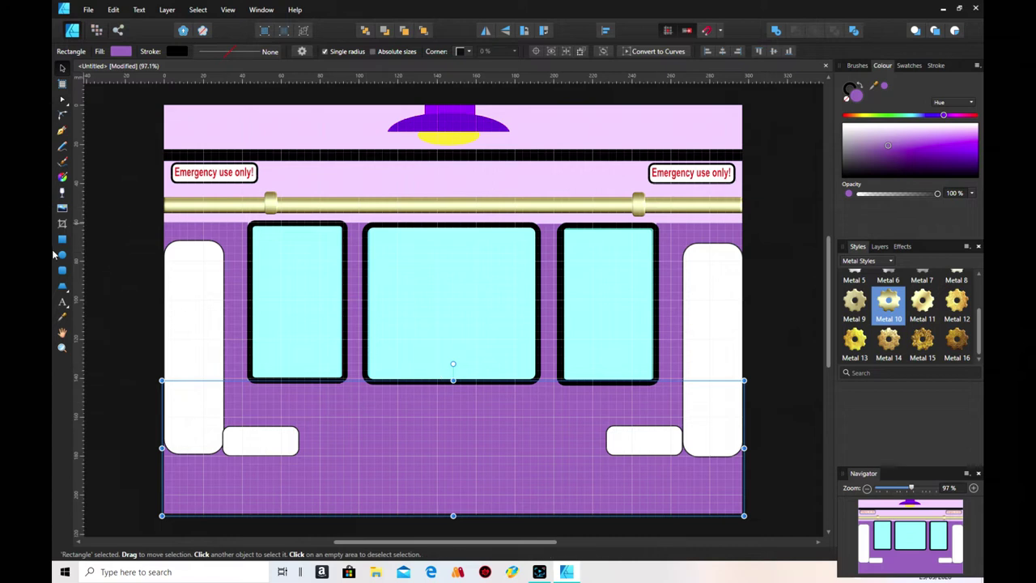
# Draw a small white trapezoid about 12 mm wide and 8 mm high on the lower purple wall, below the middle window.
pyautogui.click(64, 288)
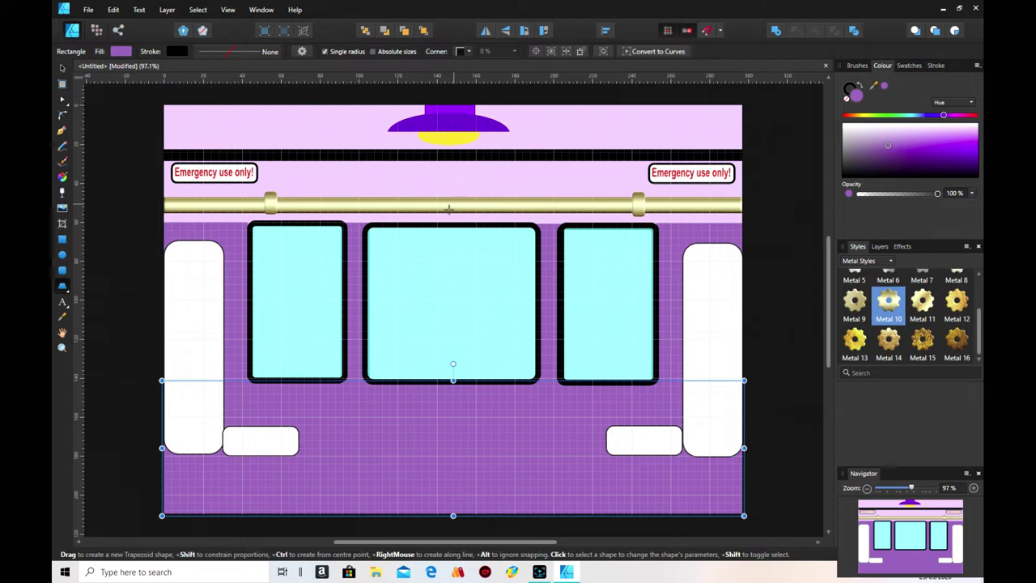
pyautogui.scroll(-3, 409, 498)
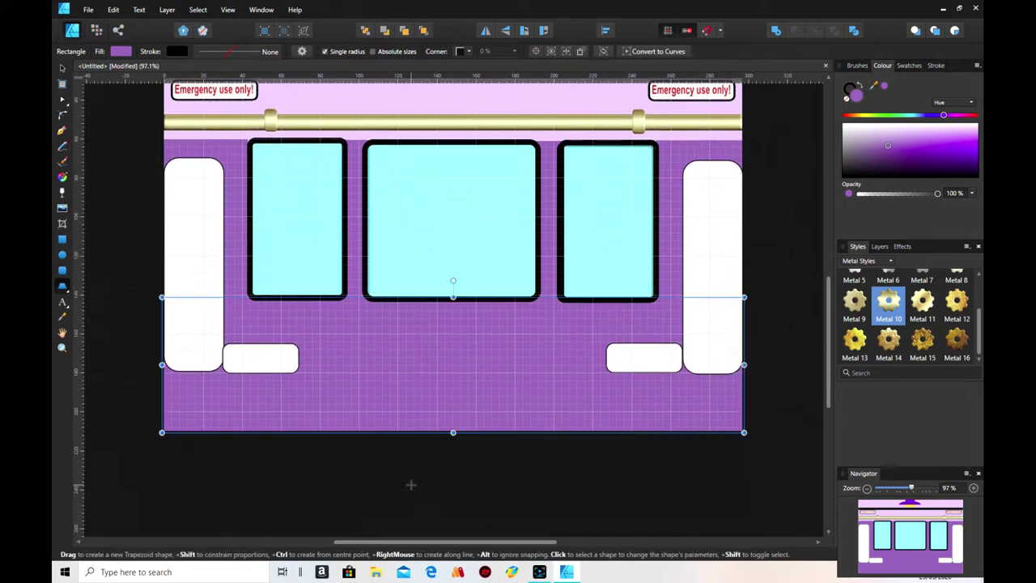
pyautogui.moveTo(385, 384); pyautogui.dragTo(410, 401)
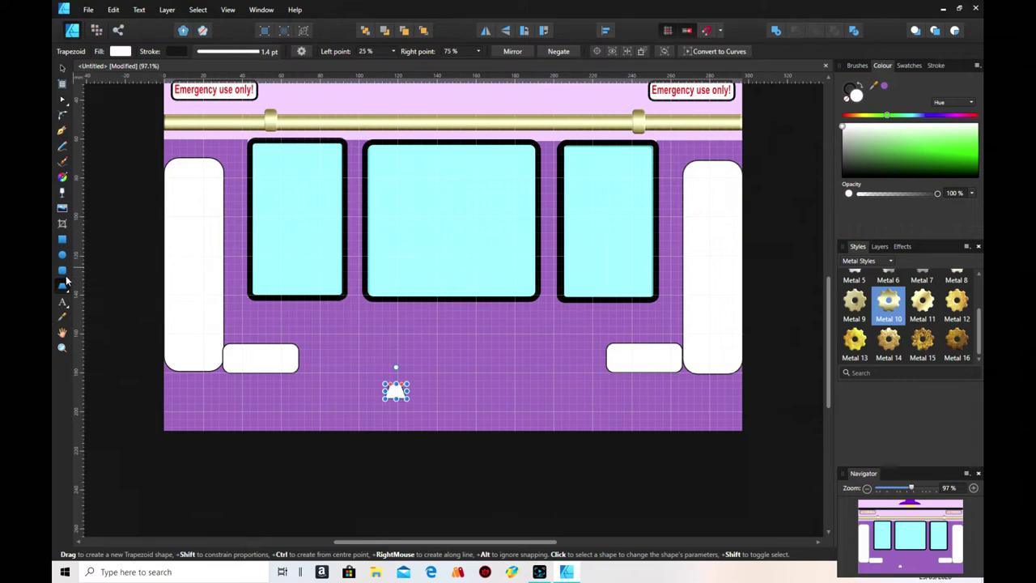
# Draw a small white rectangle about 8 mm square and place it on top of the trapezoid.
pyautogui.click(61, 239)
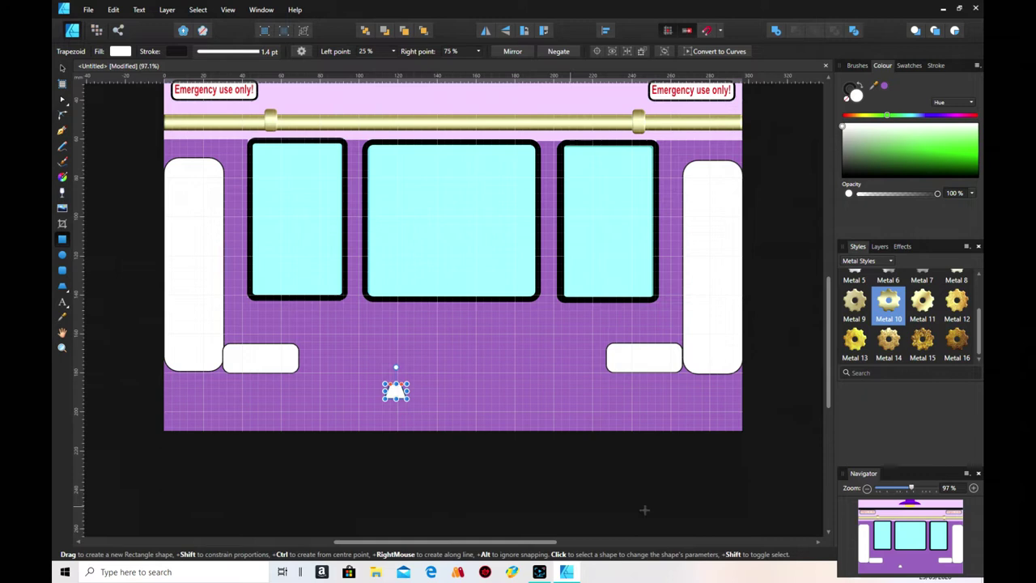
pyautogui.moveTo(405, 327); pyautogui.dragTo(422, 344)
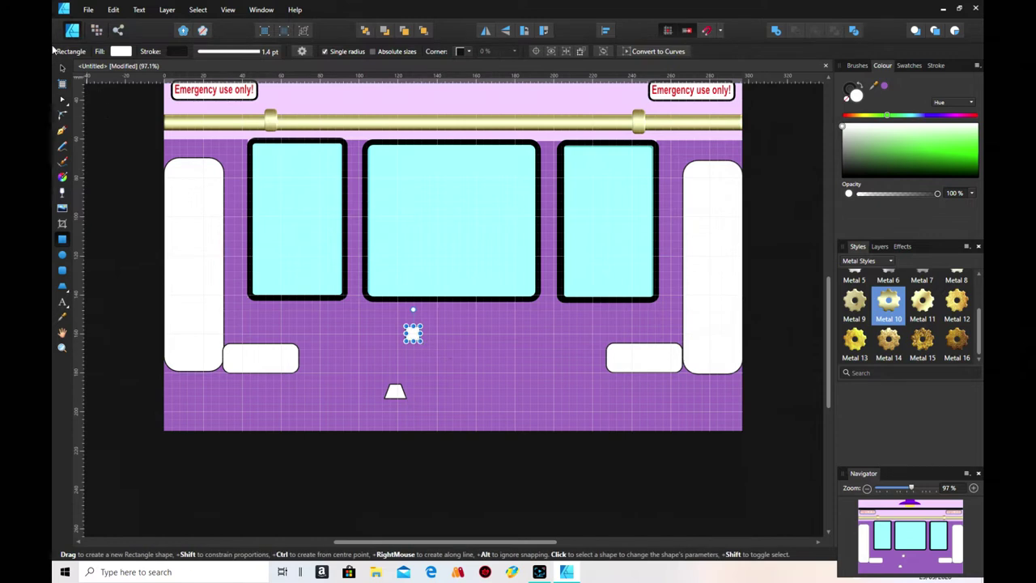
pyautogui.press('v')
pyautogui.moveTo(416, 335); pyautogui.dragTo(394, 378)
pyautogui.click(484, 380)
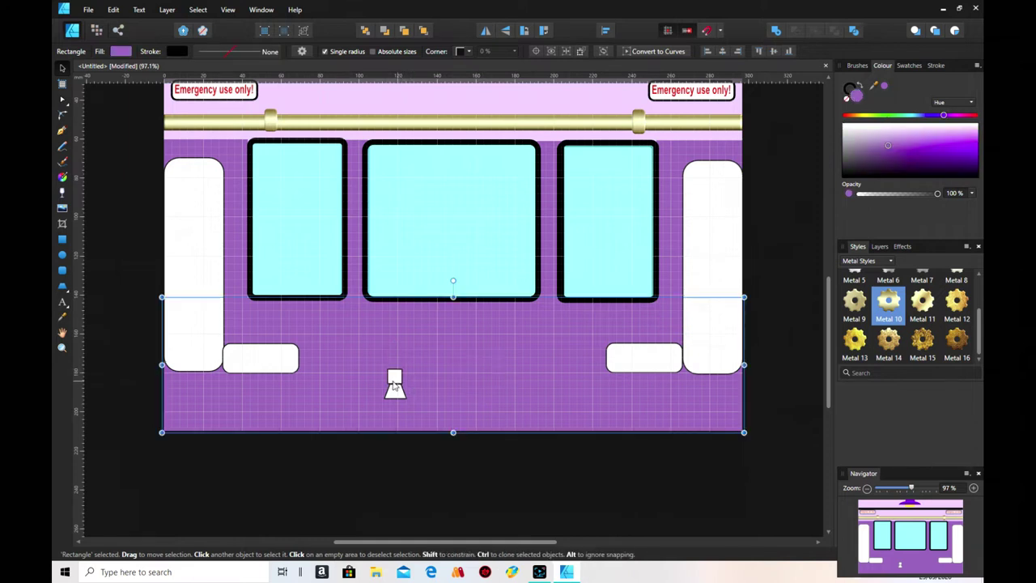
# Narrow the small white rectangle and centre it over the top edge of the trapezoid.
pyautogui.click(391, 377)
pyautogui.moveTo(387, 377); pyautogui.dragTo(394, 381)
pyautogui.click(458, 394)
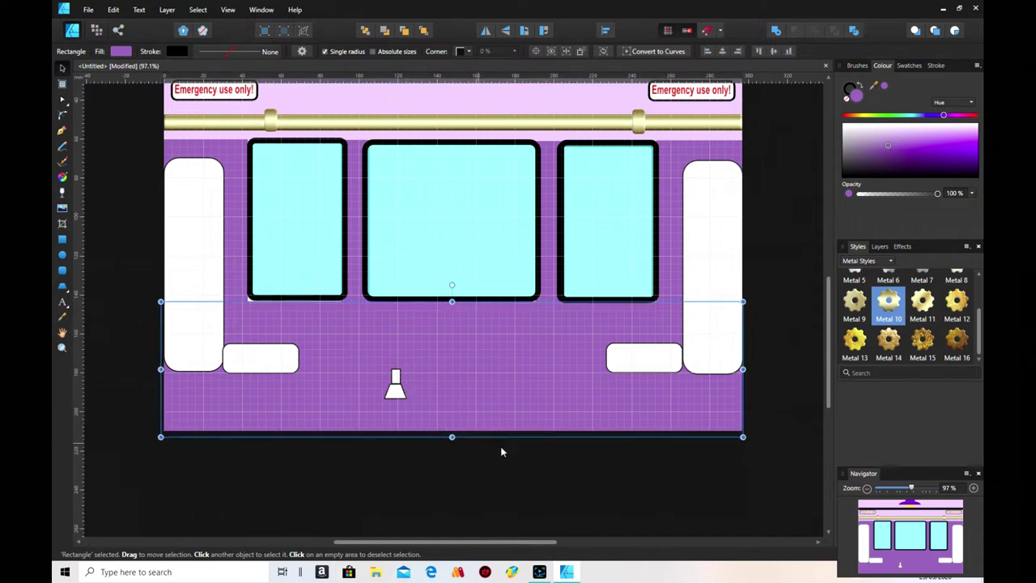
pyautogui.click(516, 480)
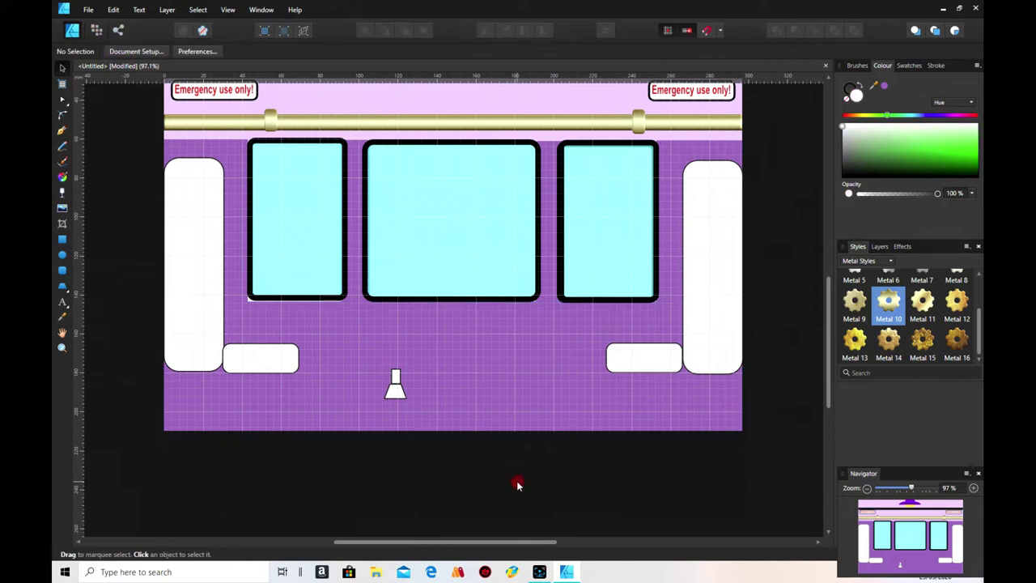
# Stretch the lower purple wall rectangle's top edge upward behind the bottoms of the window frames.
pyautogui.click(499, 411)
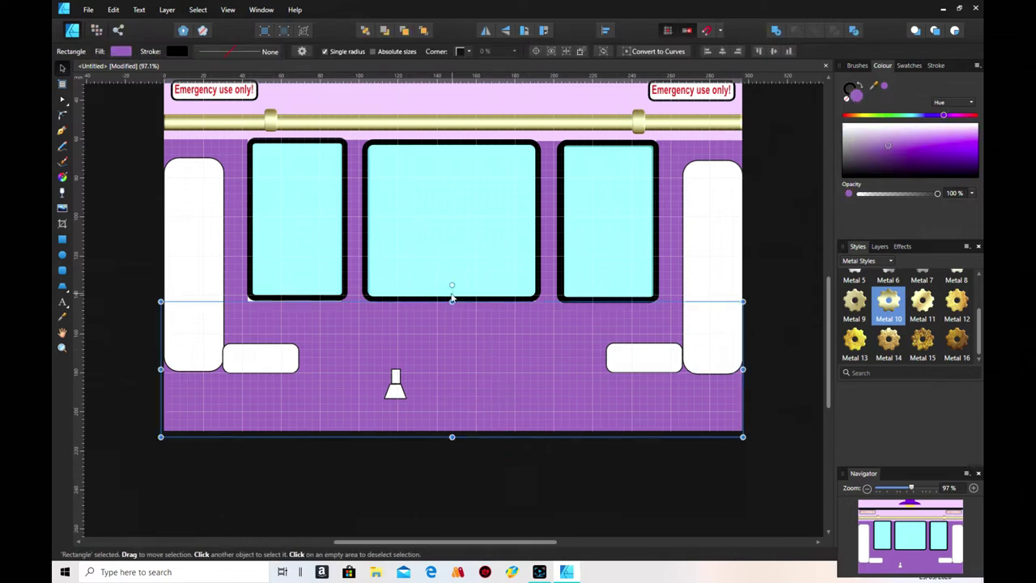
pyautogui.click(451, 301)
pyautogui.moveTo(451, 301); pyautogui.dragTo(452, 294)
pyautogui.click(540, 386)
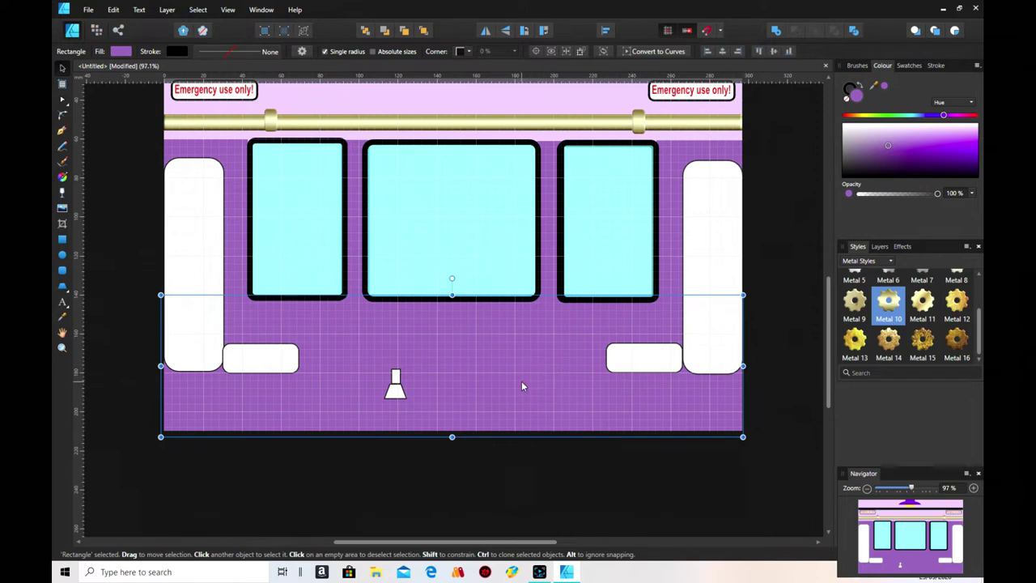
# Adjust the width of the small rectangle above the trapezoid to about 5.6 mm, keeping it centred on the trapezoid.
pyautogui.click(397, 378)
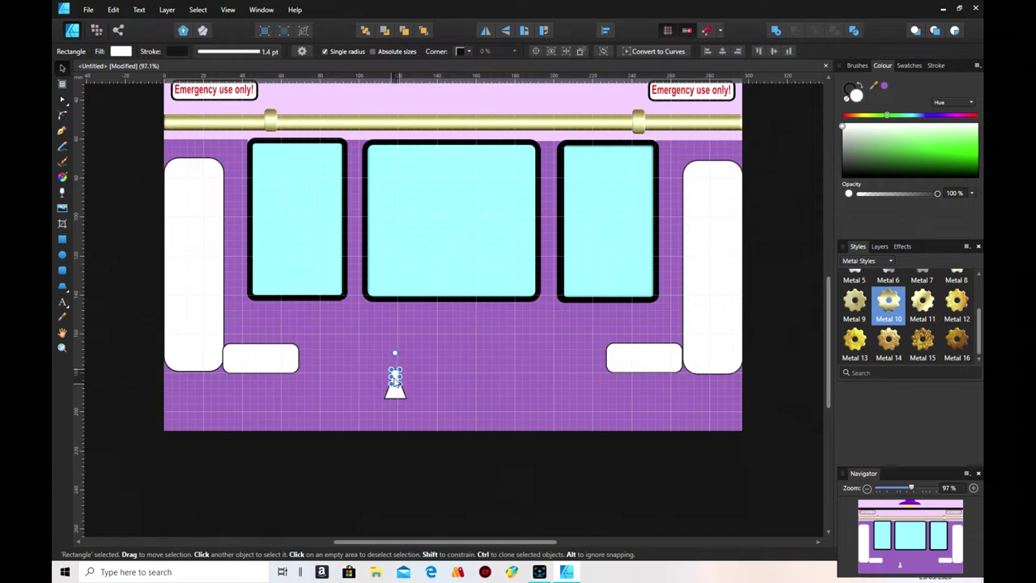
pyautogui.click(450, 390)
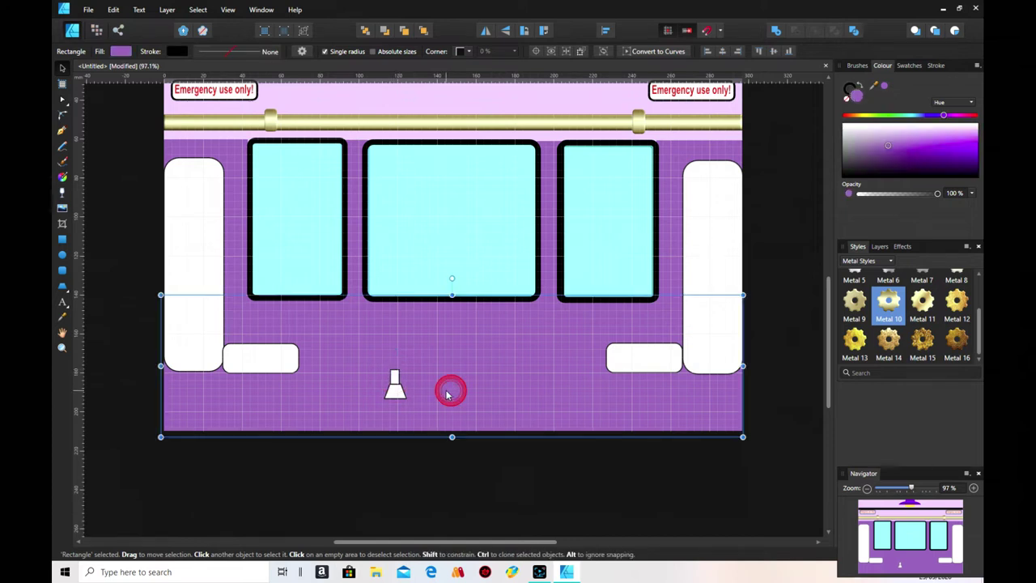
pyautogui.click(394, 376)
pyautogui.click(394, 376)
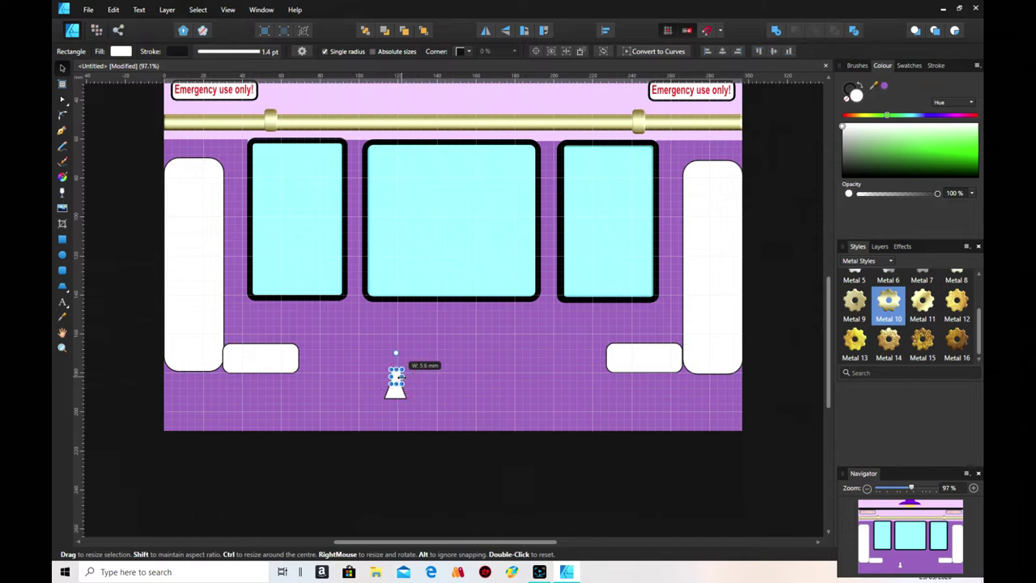
pyautogui.click(446, 399)
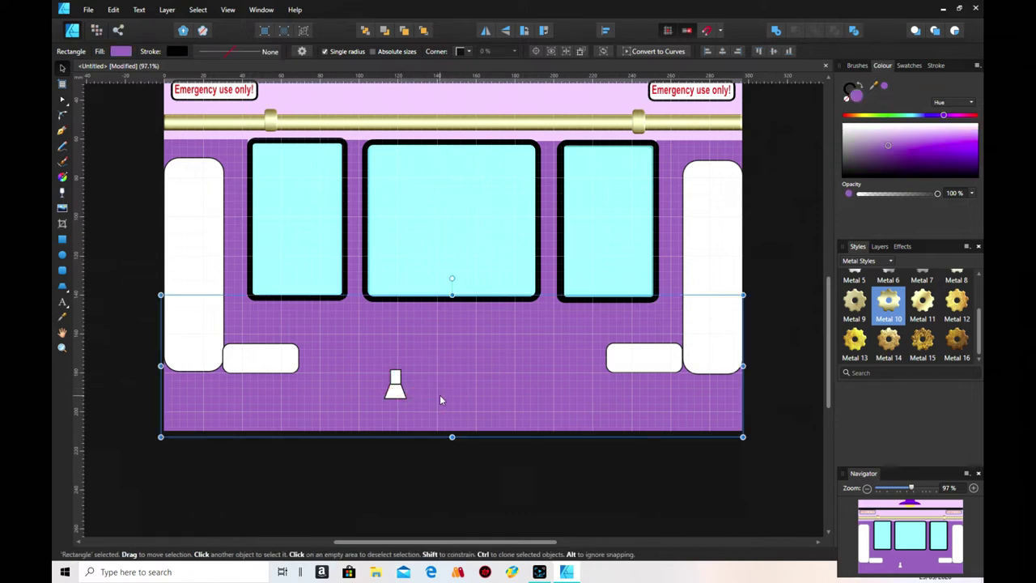
# Draw a white ellipse about 7 mm wide and 9 mm high and place it on top of the small rectangle.
pyautogui.click(62, 255)
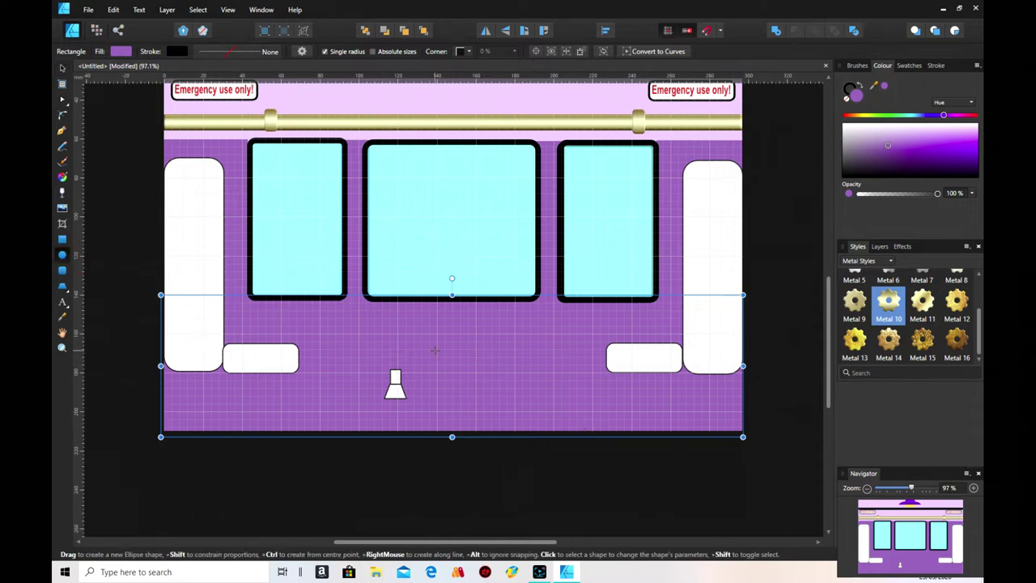
pyautogui.moveTo(418, 341); pyautogui.dragTo(437, 356)
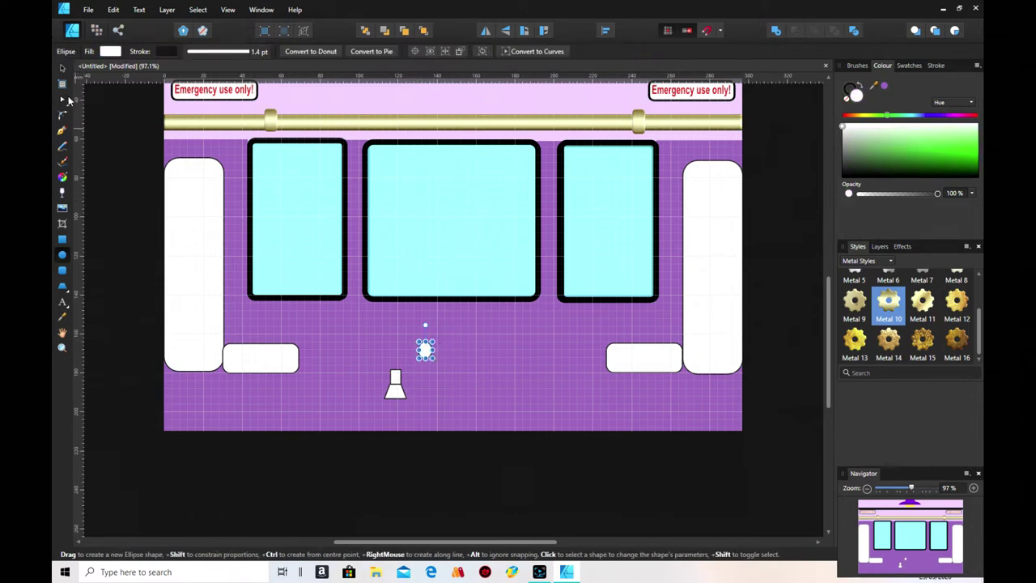
pyautogui.click(63, 68)
pyautogui.moveTo(426, 350); pyautogui.dragTo(395, 364)
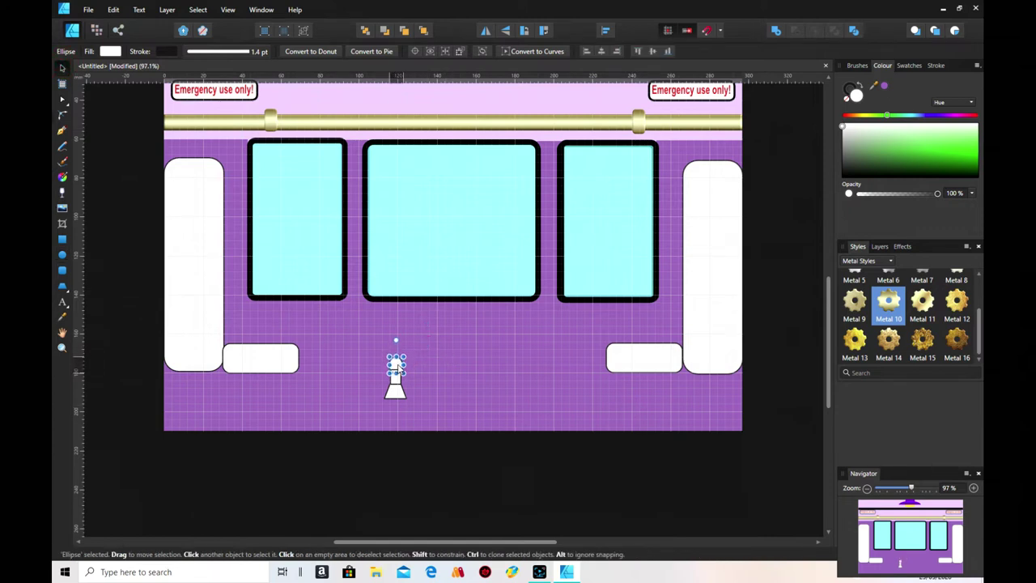
pyautogui.click(479, 384)
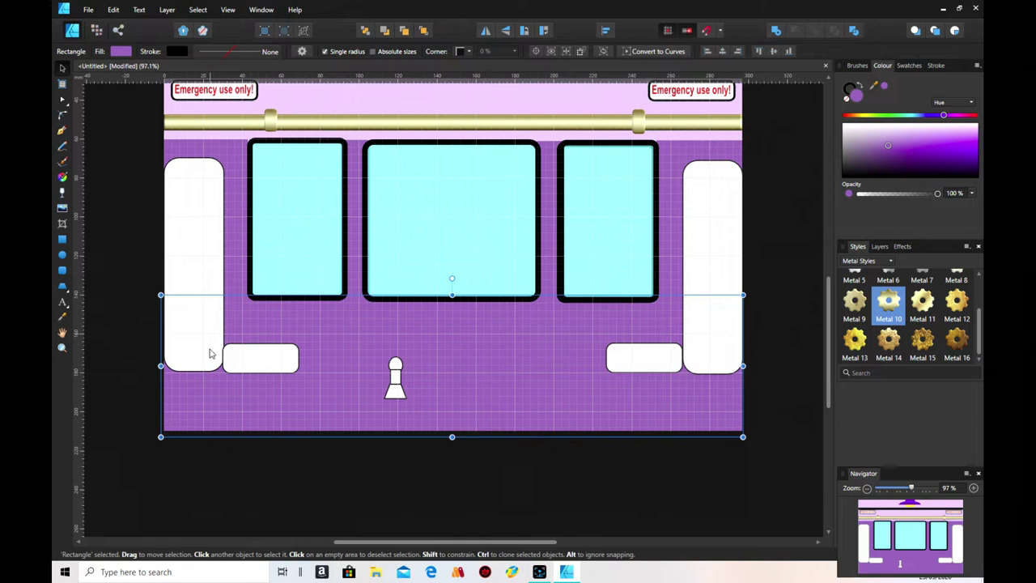
# Draw a narrow white rectangle about 6 mm wide and 10 mm high and stack it above the ellipse.
pyautogui.click(63, 240)
pyautogui.moveTo(457, 335); pyautogui.dragTo(468, 355)
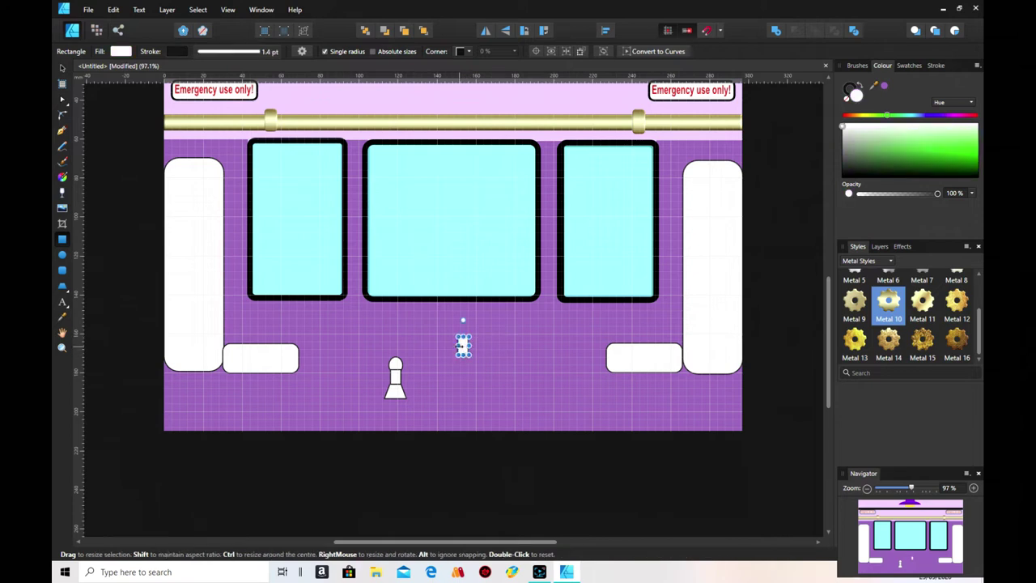
pyautogui.click(63, 68)
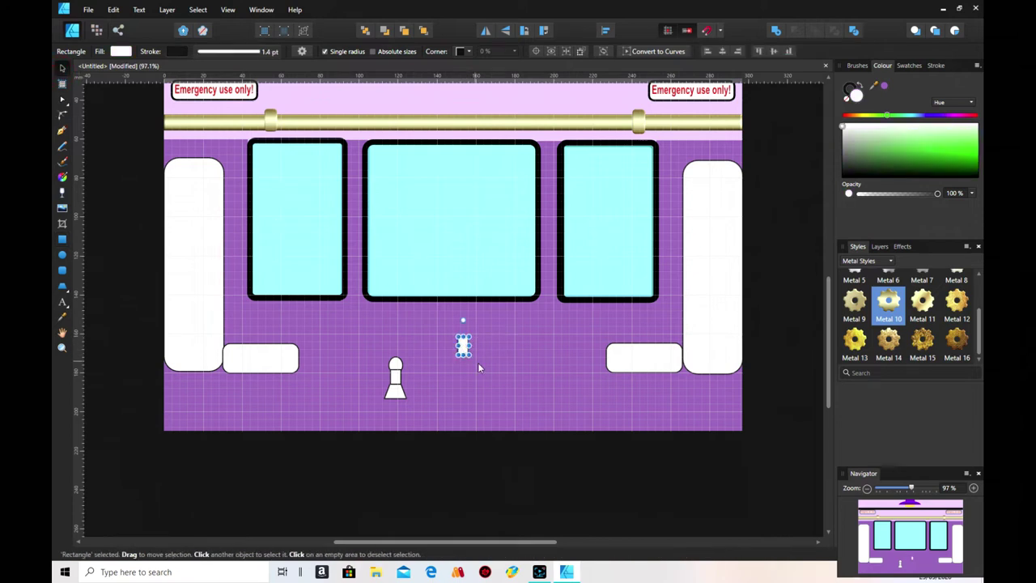
pyautogui.moveTo(466, 348); pyautogui.dragTo(401, 361)
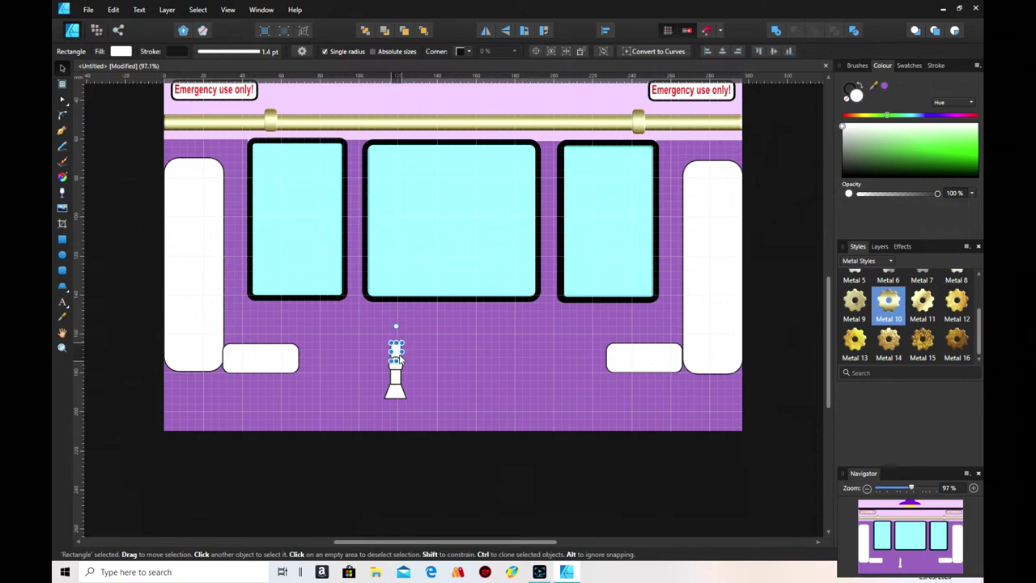
pyautogui.click(450, 364)
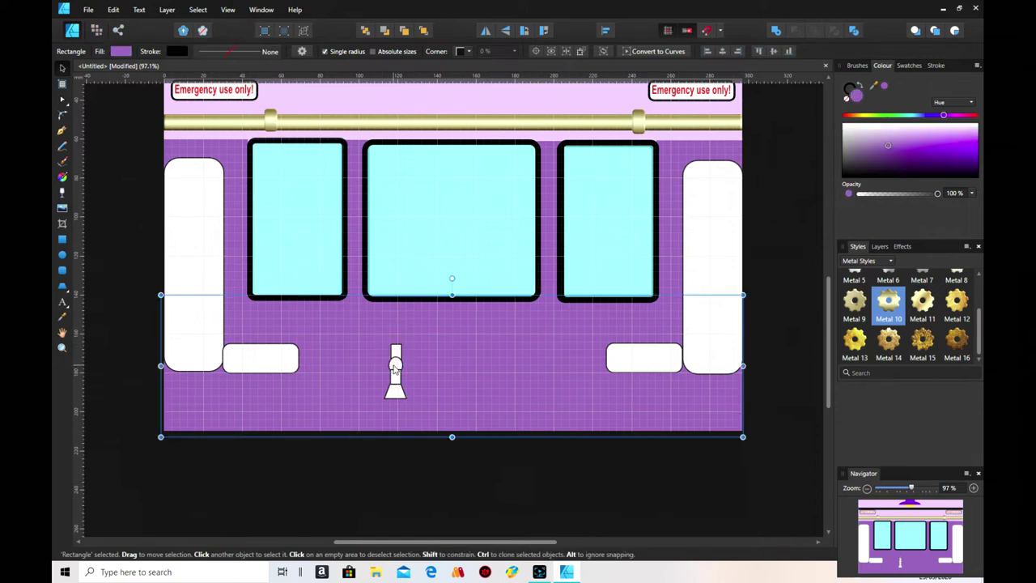
# Try moving the lower purple wall rectangle to the front of the stacking order, and undo the reordering.
pyautogui.rightClick(396, 371)
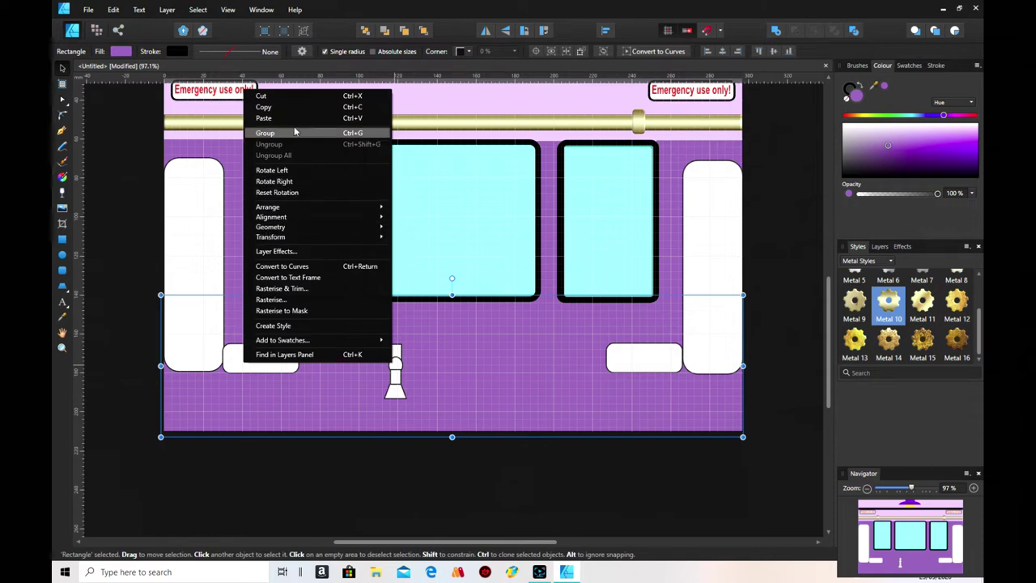
pyautogui.click(302, 212)
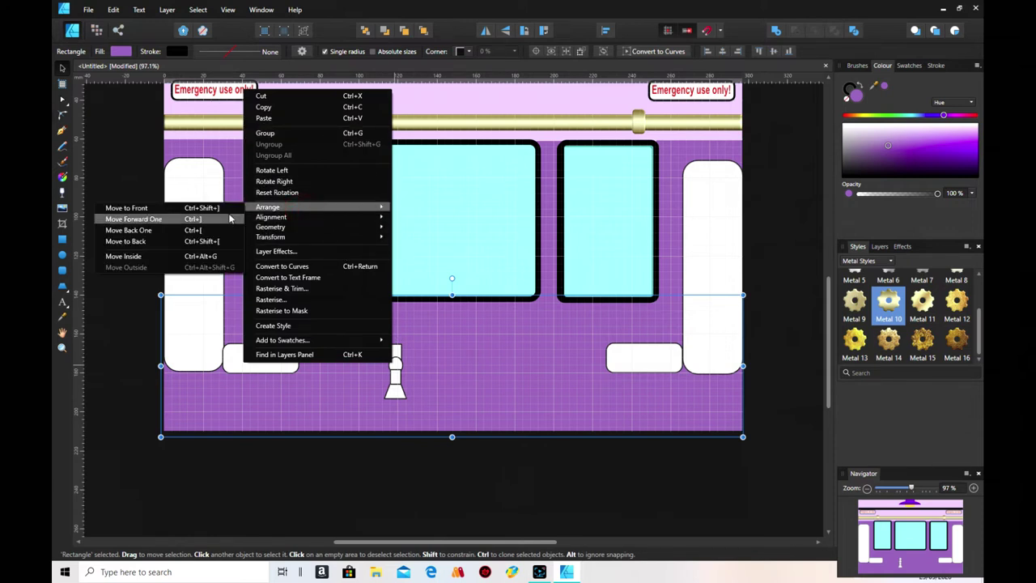
pyautogui.click(204, 209)
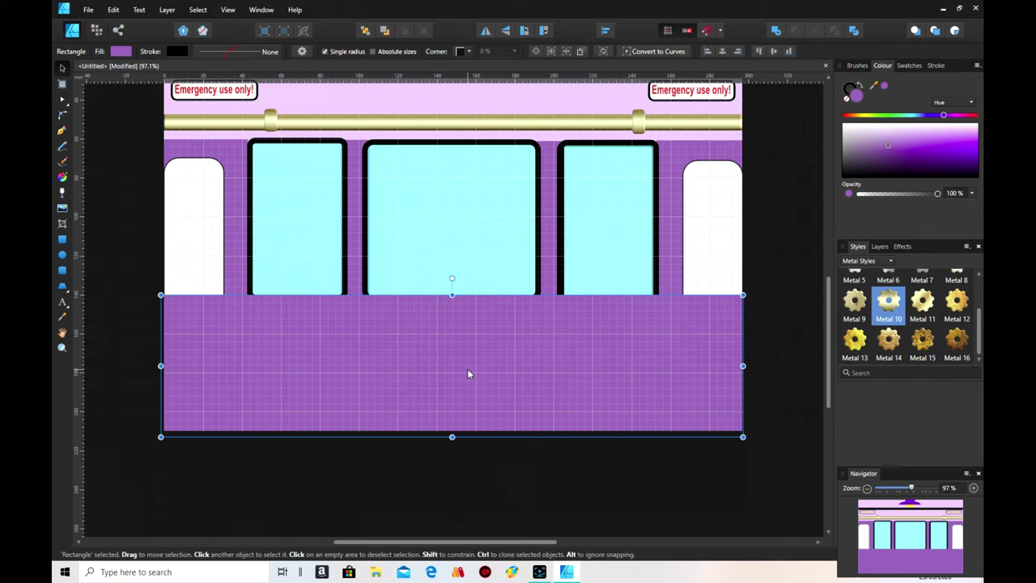
pyautogui.click(114, 11)
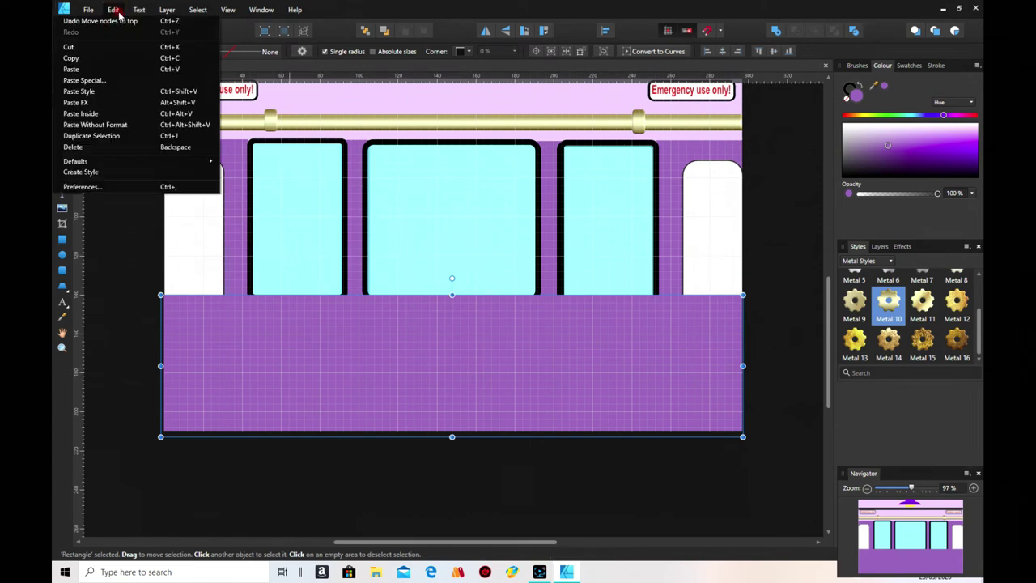
pyautogui.click(113, 21)
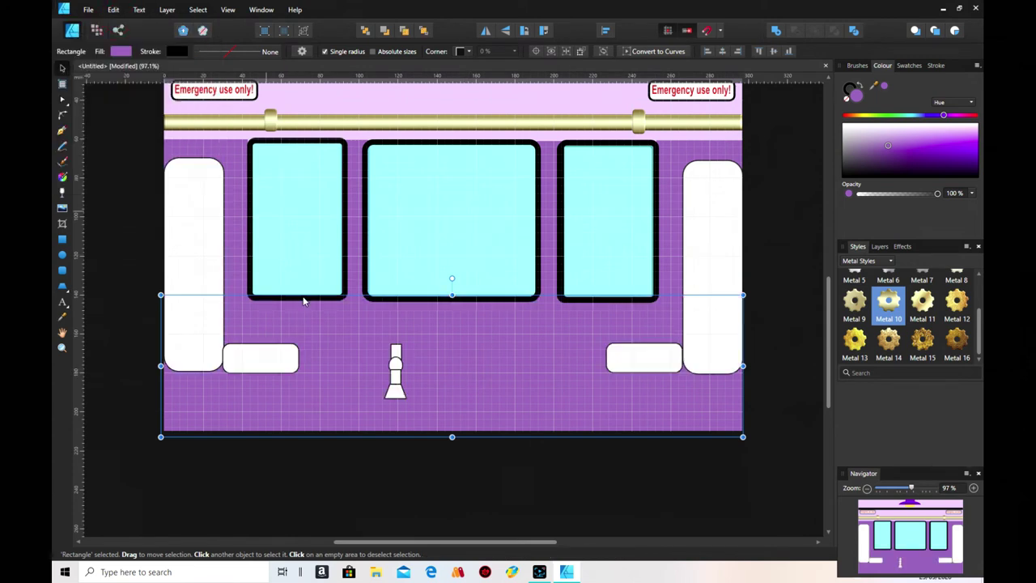
# Bring the white ellipse of the small stand to the front of the stacking order.
pyautogui.click(394, 365)
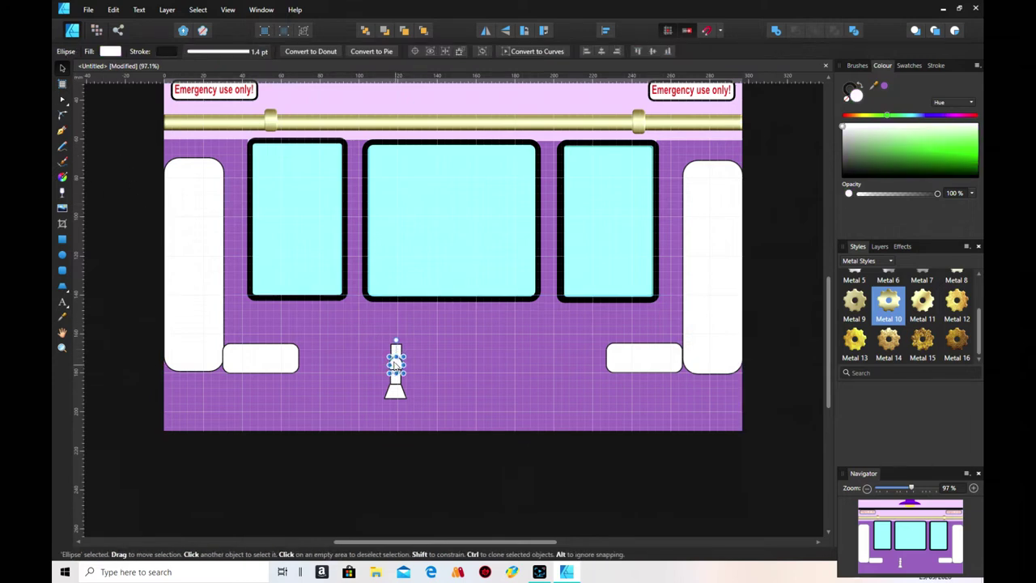
pyautogui.rightClick(394, 360)
pyautogui.moveTo(322, 204)
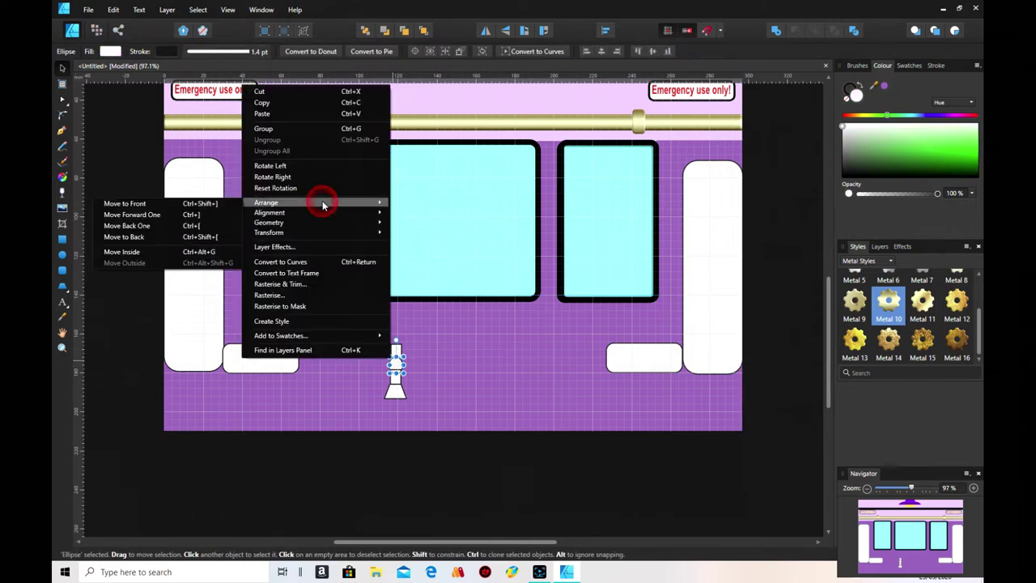
pyautogui.click(204, 205)
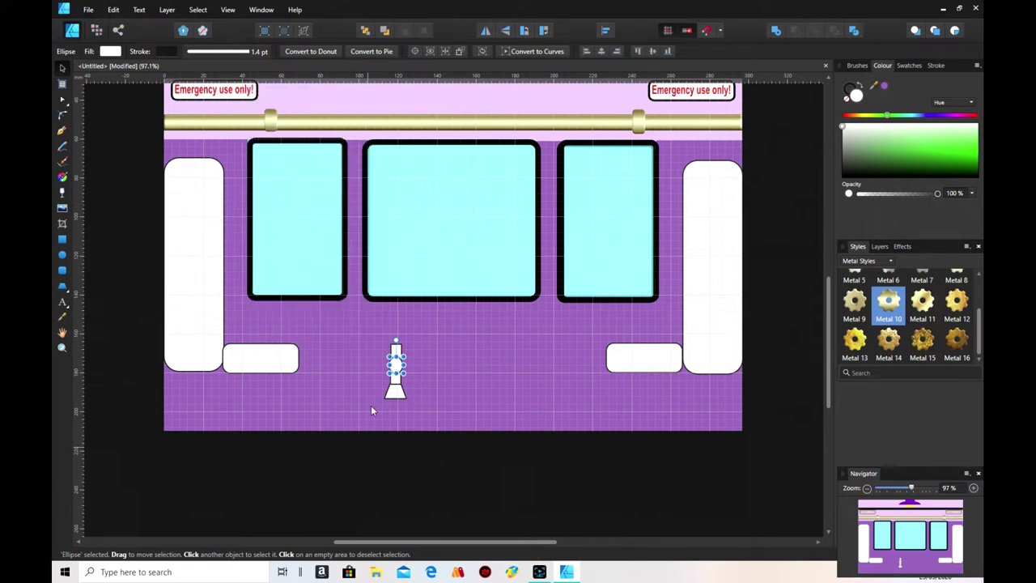
pyautogui.moveTo(369, 333)
pyautogui.mouseDown()
pyautogui.moveTo(377, 359)
pyautogui.moveTo(370, 328)
pyautogui.mouseUp()
pyautogui.click(395, 506)
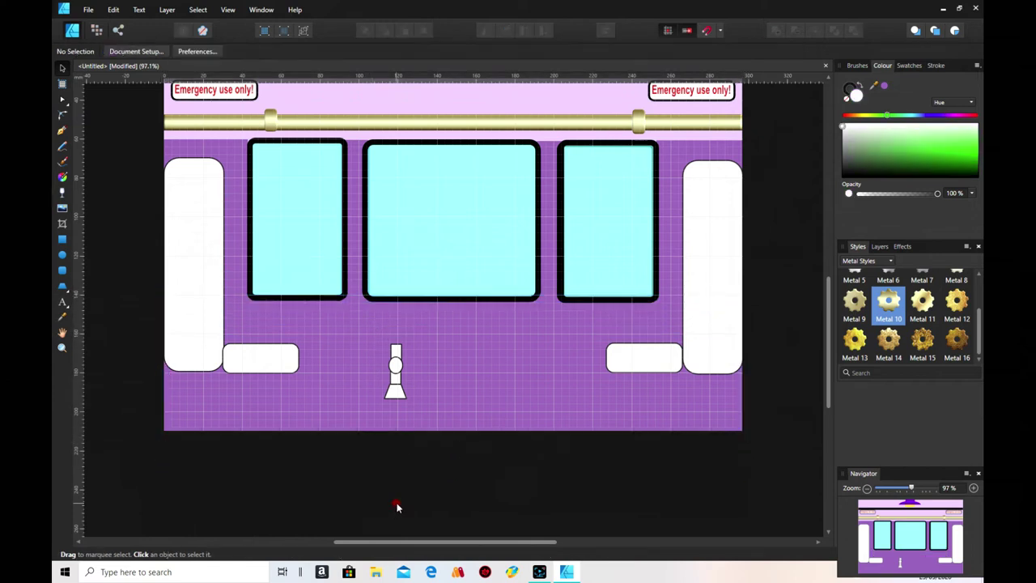
# Move the four stand shapes together beneath the left seat back and enlarge them slightly to reach from the page's lower edge to the seat.
pyautogui.moveTo(360, 495); pyautogui.dragTo(432, 331)
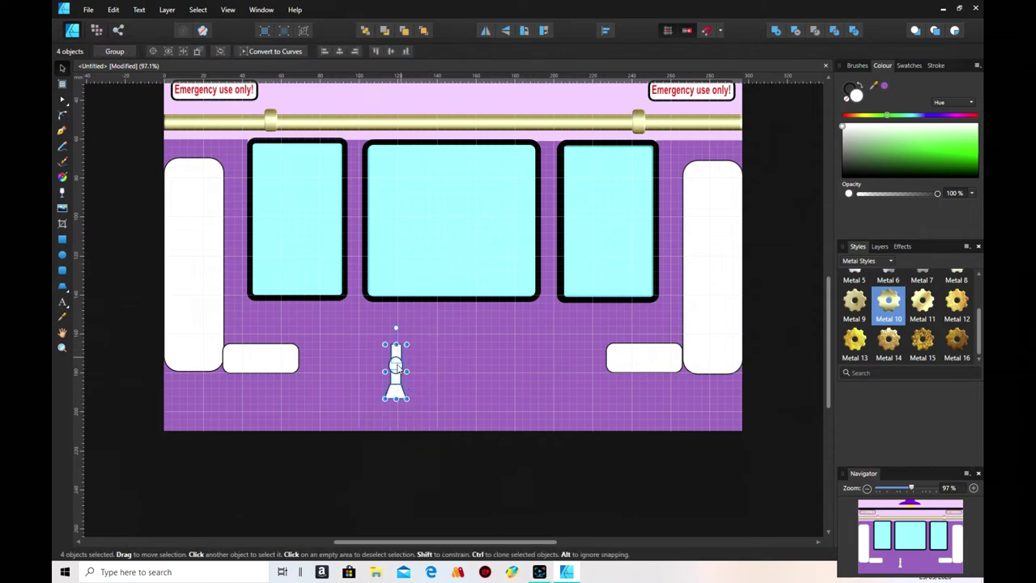
pyautogui.moveTo(397, 375); pyautogui.dragTo(195, 409)
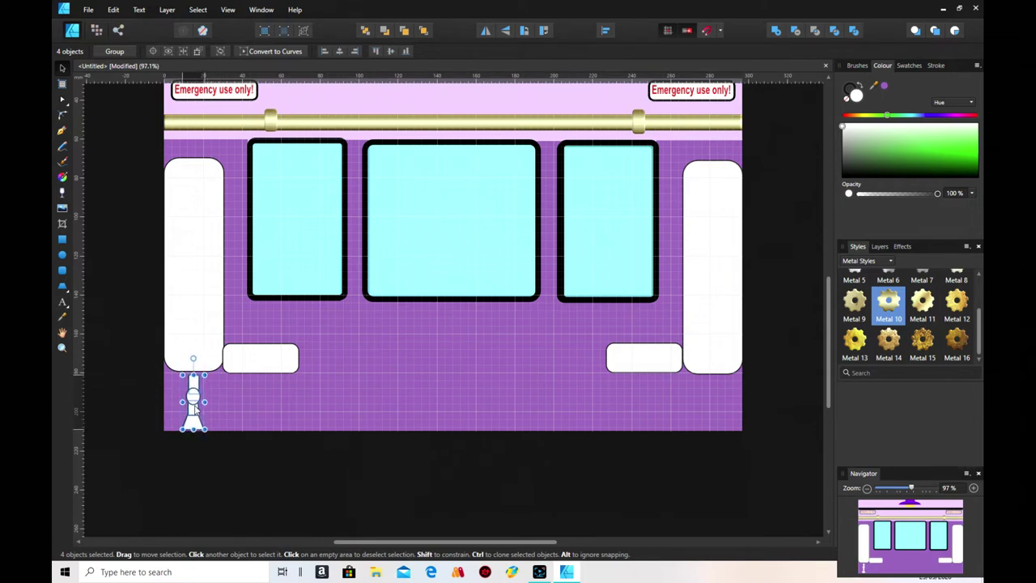
pyautogui.moveTo(204, 374); pyautogui.dragTo(205, 368)
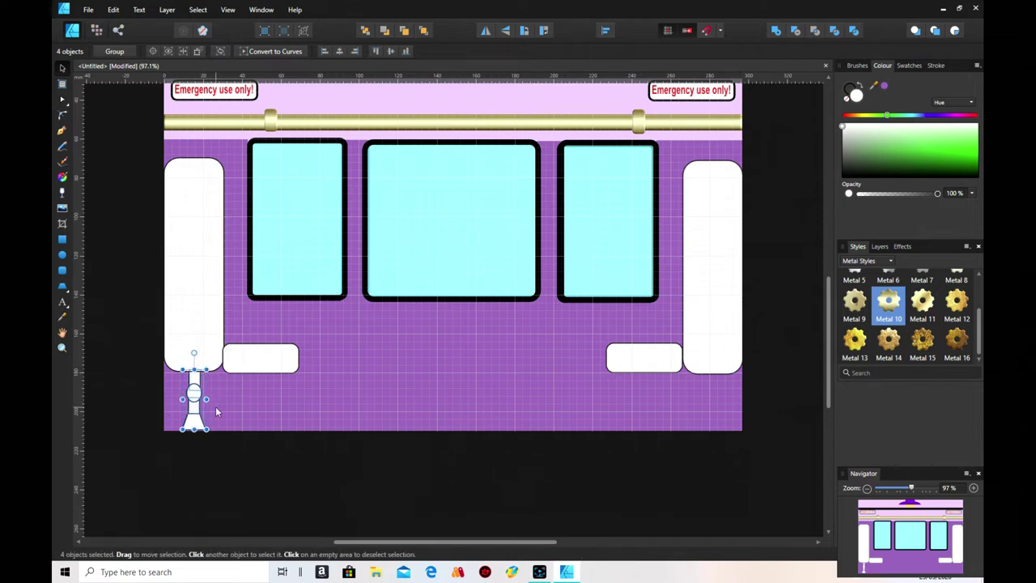
# Group the four shapes of the leg beneath the left seat back.
pyautogui.moveTo(165, 475); pyautogui.dragTo(222, 373)
pyautogui.rightClick(204, 429)
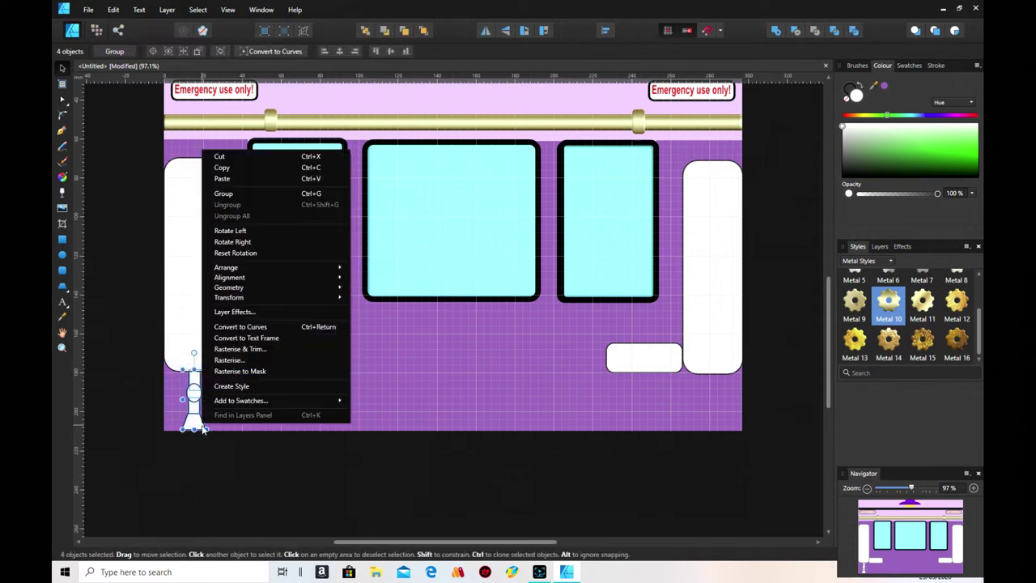
pyautogui.click(272, 195)
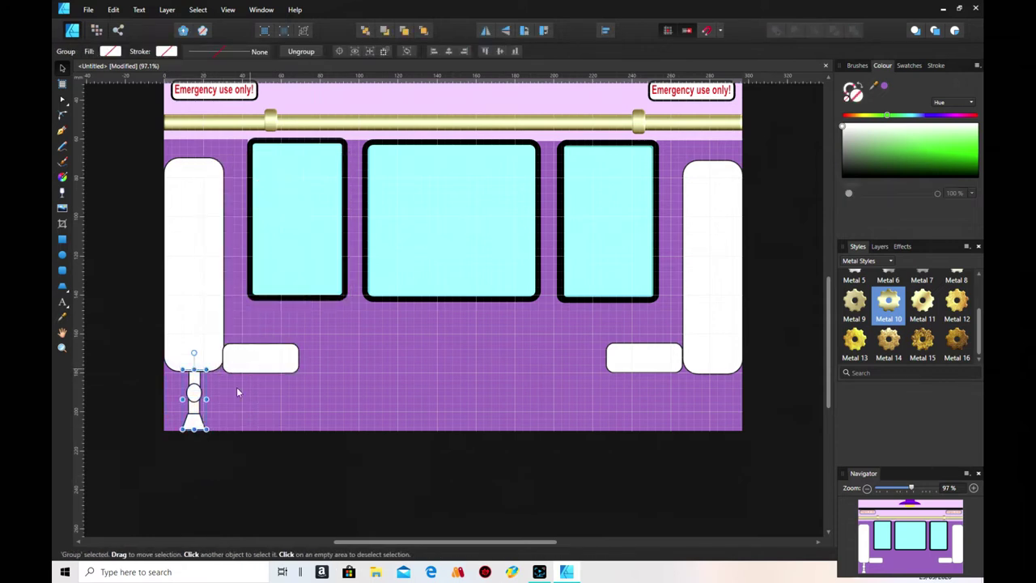
# Paste the clipboard's rounded rectangle, move it to the middle of the lower wall, and delete it.
pyautogui.rightClick(211, 426)
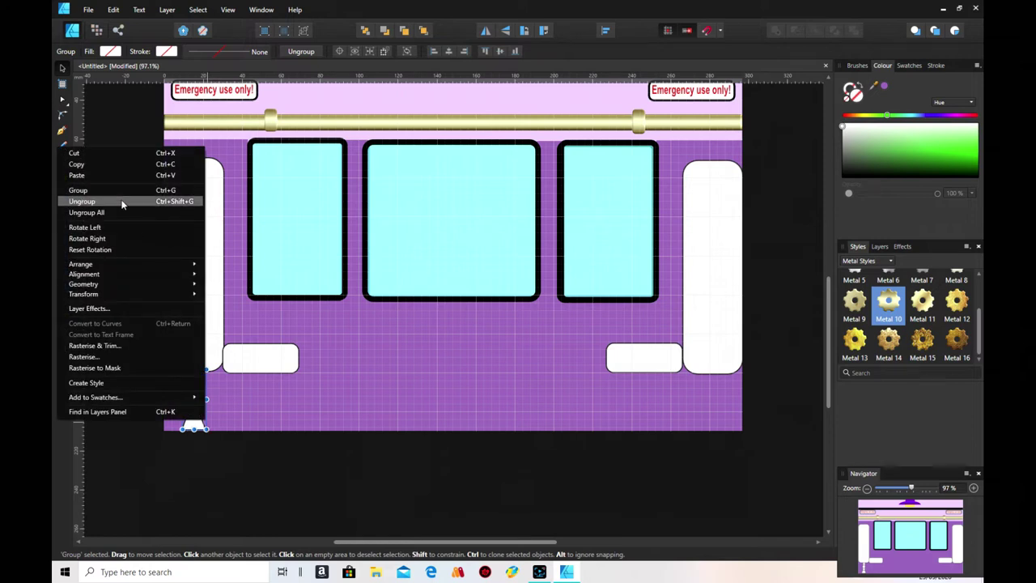
pyautogui.click(120, 175)
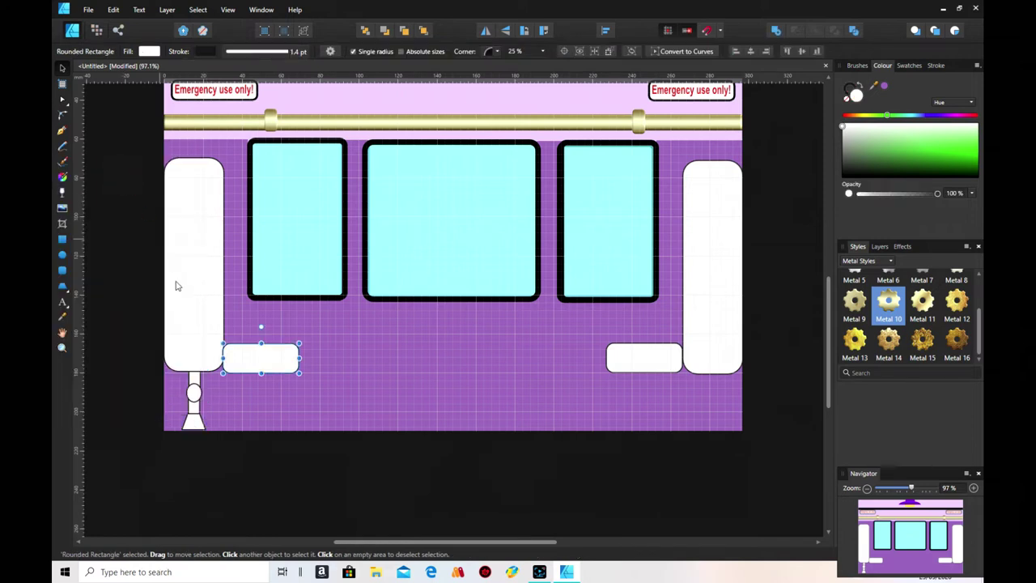
pyautogui.click(199, 425)
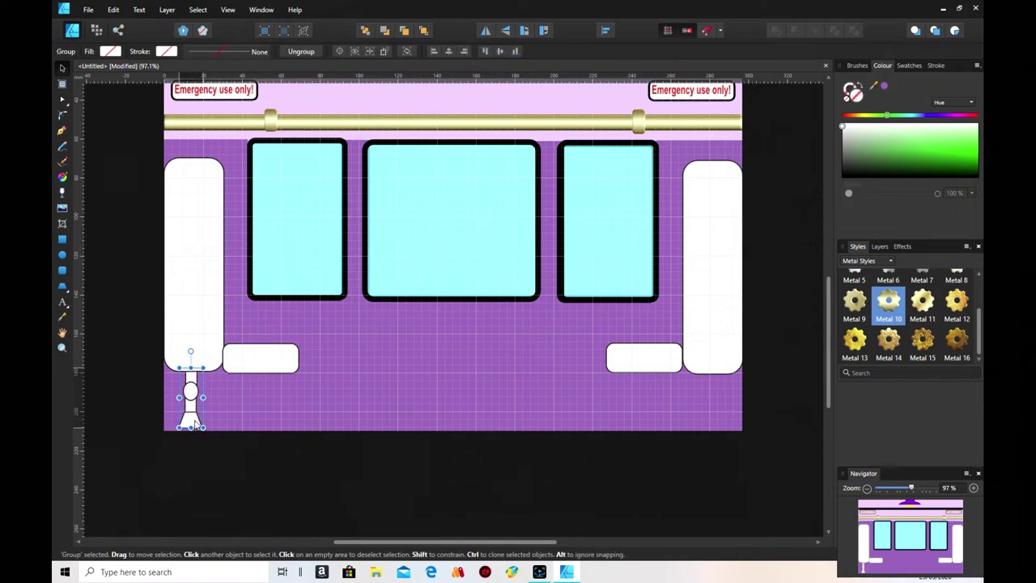
pyautogui.moveTo(274, 363); pyautogui.dragTo(405, 369)
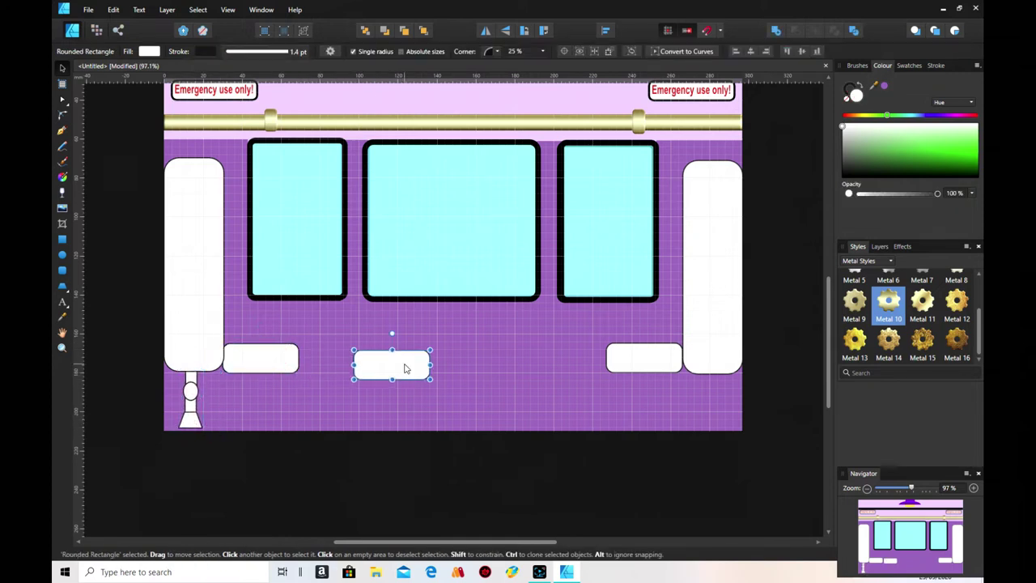
pyautogui.click(114, 10)
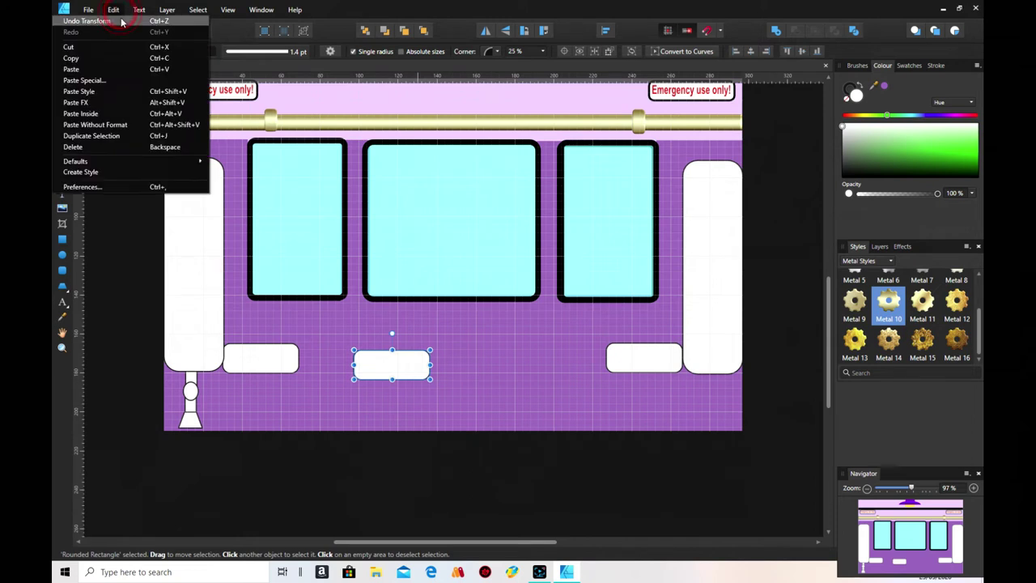
pyautogui.click(115, 147)
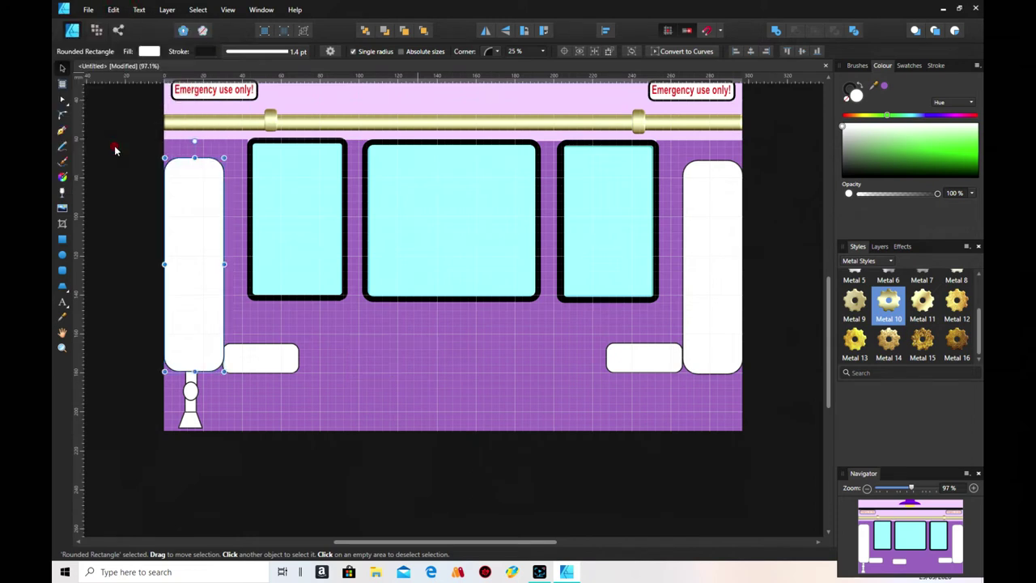
# Shift the grouped leg slightly beneath the left seat back so its base meets the page's lower edge.
pyautogui.click(163, 448)
pyautogui.moveTo(163, 449); pyautogui.dragTo(216, 363)
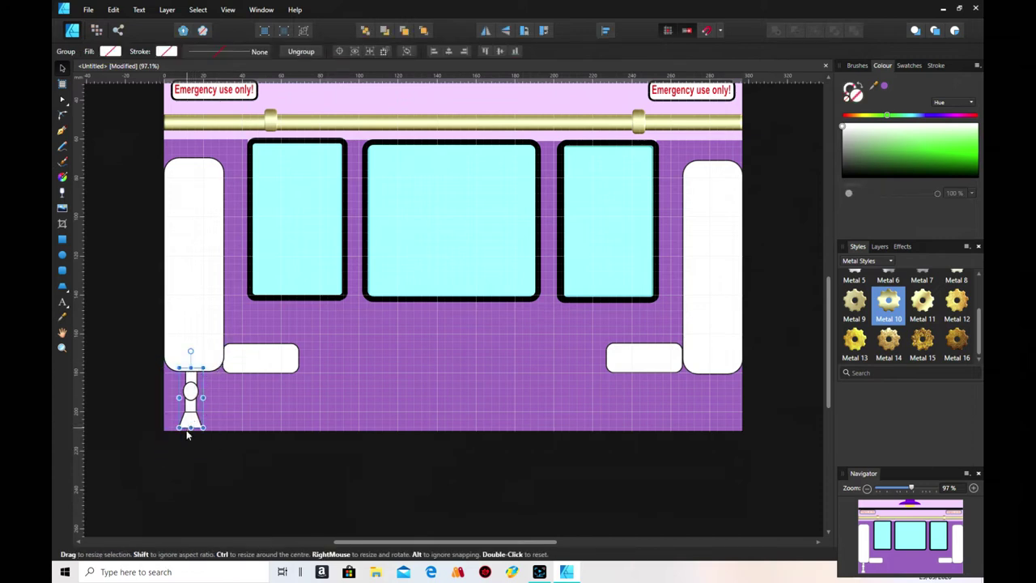
pyautogui.moveTo(190, 428); pyautogui.dragTo(196, 431)
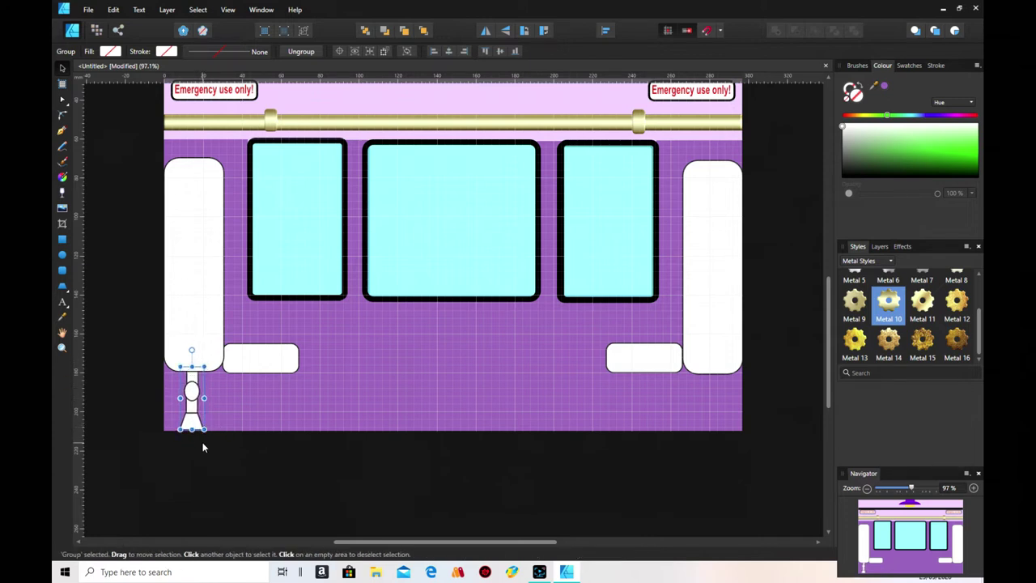
# Copy and paste the grouped leg, and place the copy beneath the left short seat cushion.
pyautogui.rightClick(193, 429)
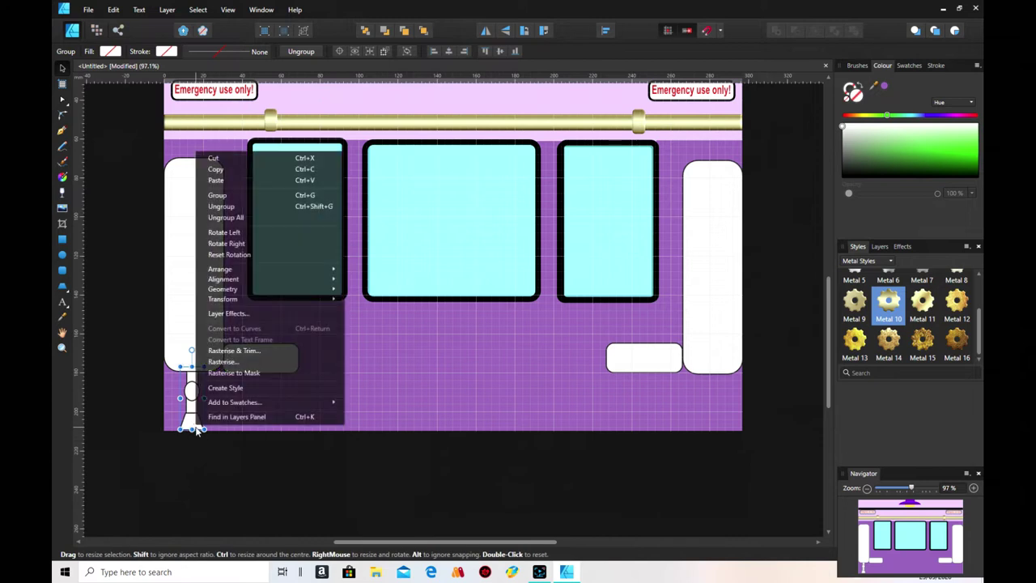
pyautogui.click(212, 170)
pyautogui.rightClick(193, 413)
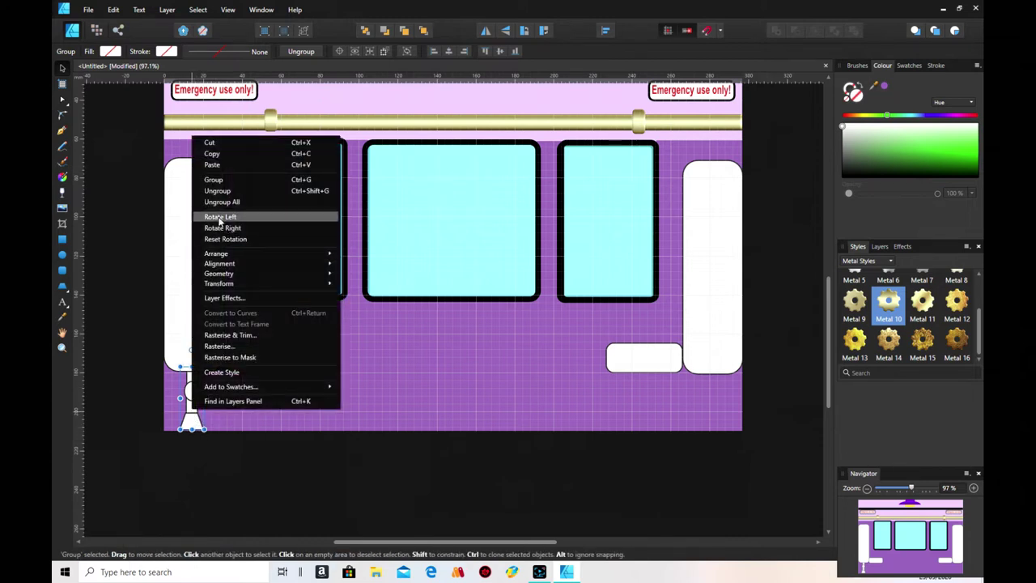
pyautogui.click(213, 165)
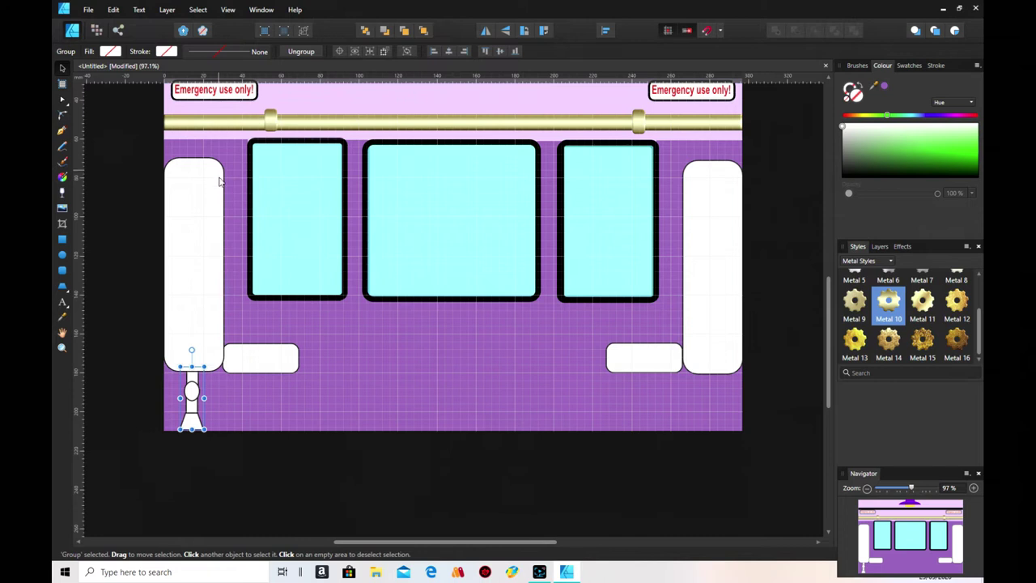
pyautogui.moveTo(200, 423); pyautogui.dragTo(281, 422)
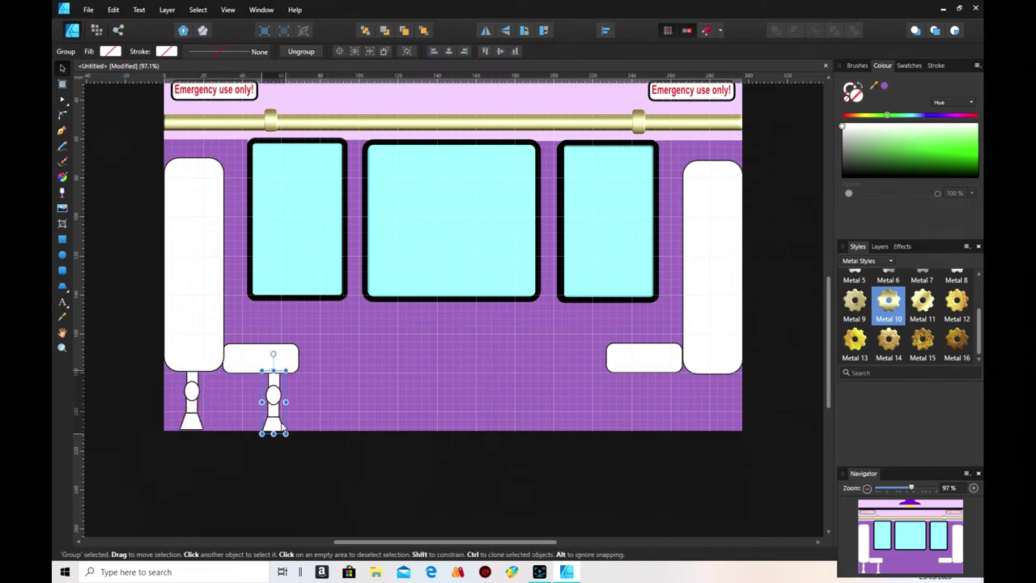
# Paste another copy of the grouped leg and place it beneath the right tall seat back.
pyautogui.rightClick(283, 420)
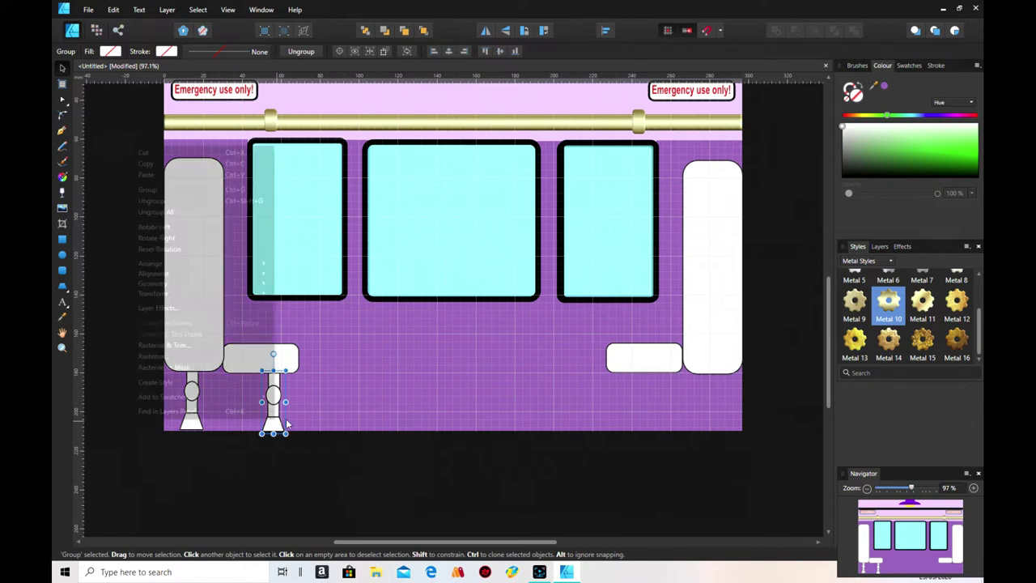
pyautogui.click(210, 174)
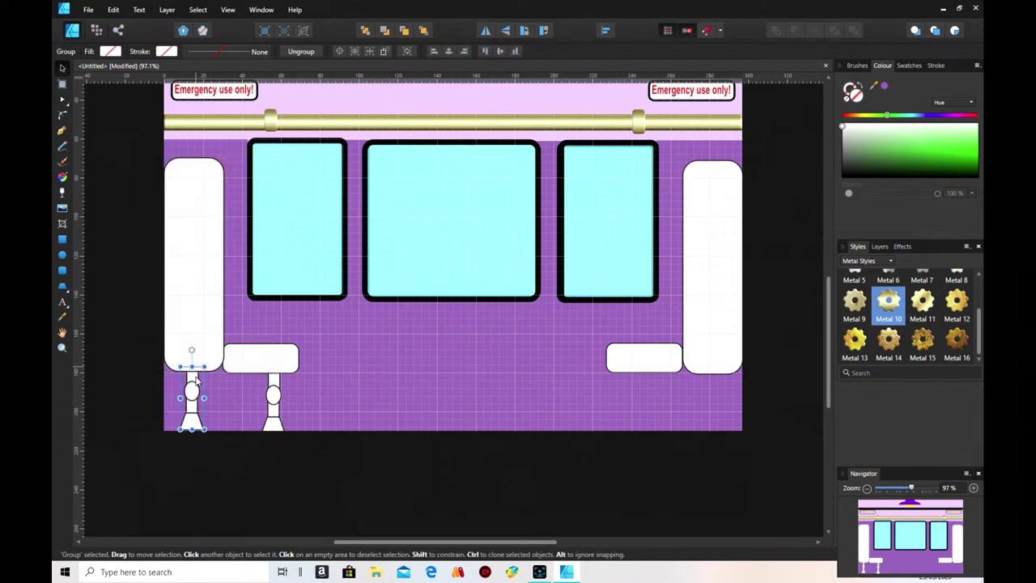
pyautogui.moveTo(275, 409); pyautogui.dragTo(715, 427)
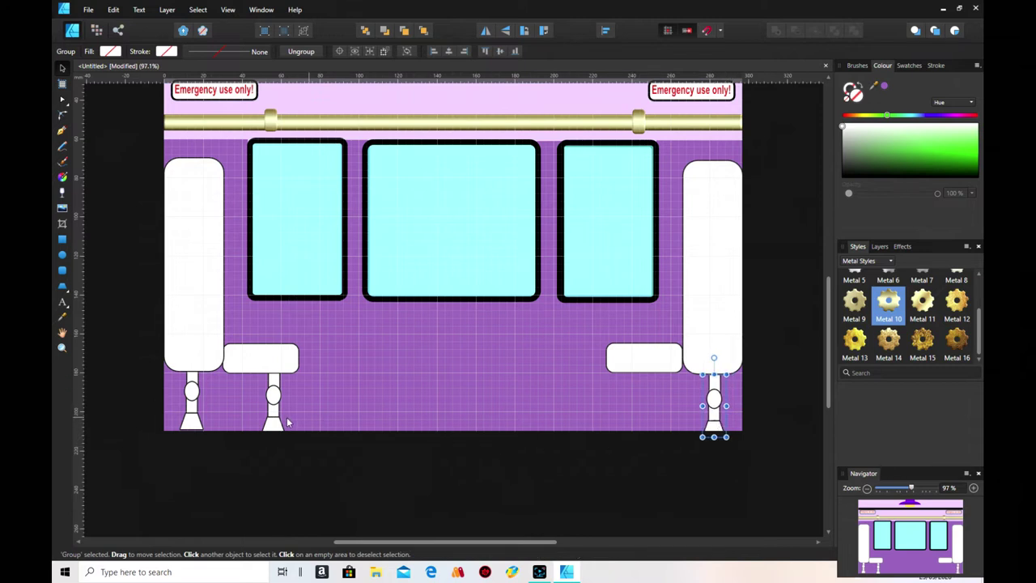
# Paste one more copy of the grouped leg and place it beneath the right short seat cushion.
pyautogui.click(186, 414)
pyautogui.rightClick(191, 413)
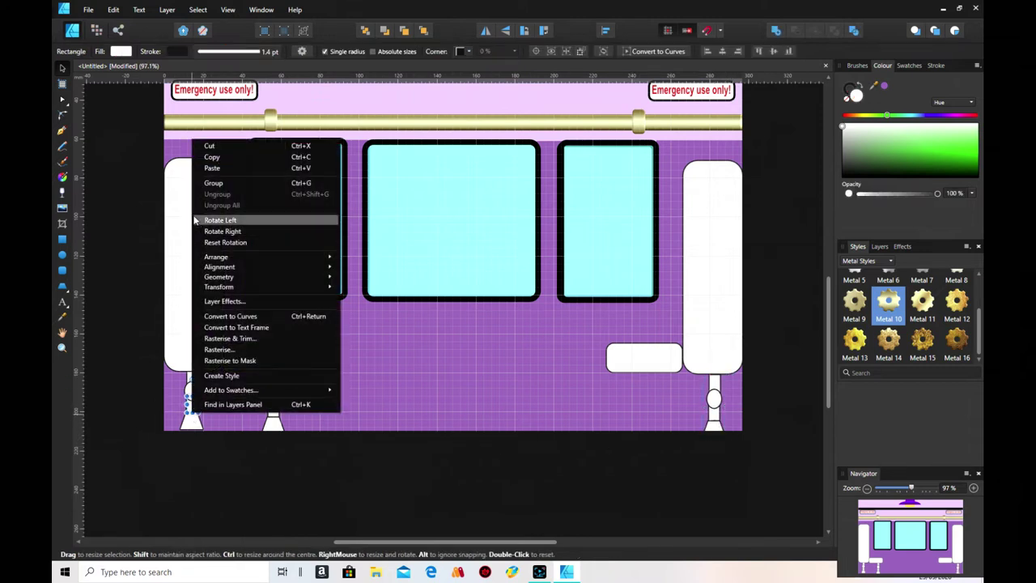
pyautogui.click(206, 168)
pyautogui.moveTo(191, 421); pyautogui.dragTo(466, 429)
pyautogui.click(114, 9)
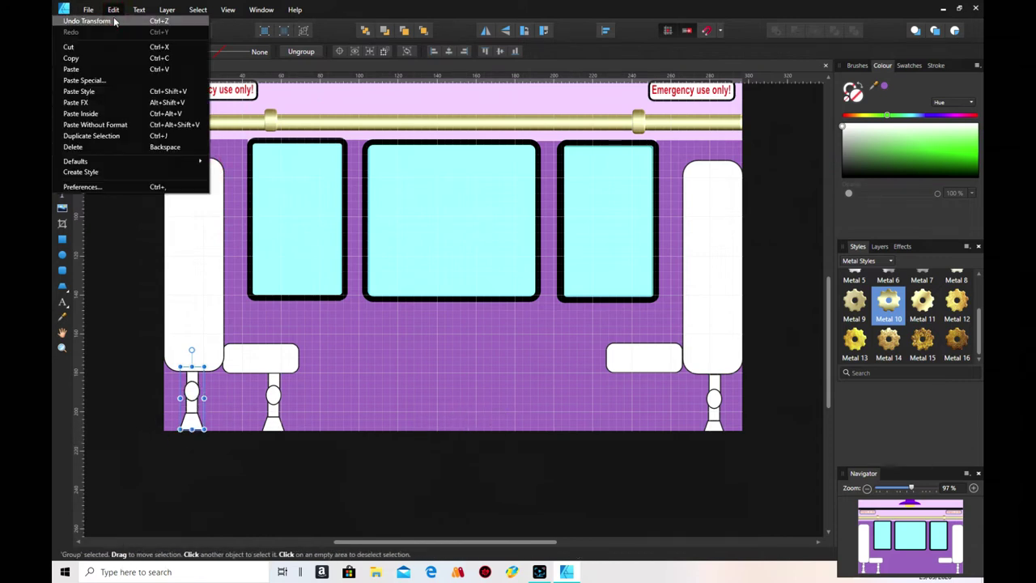
pyautogui.click(114, 21)
pyautogui.moveTo(191, 389); pyautogui.dragTo(633, 416)
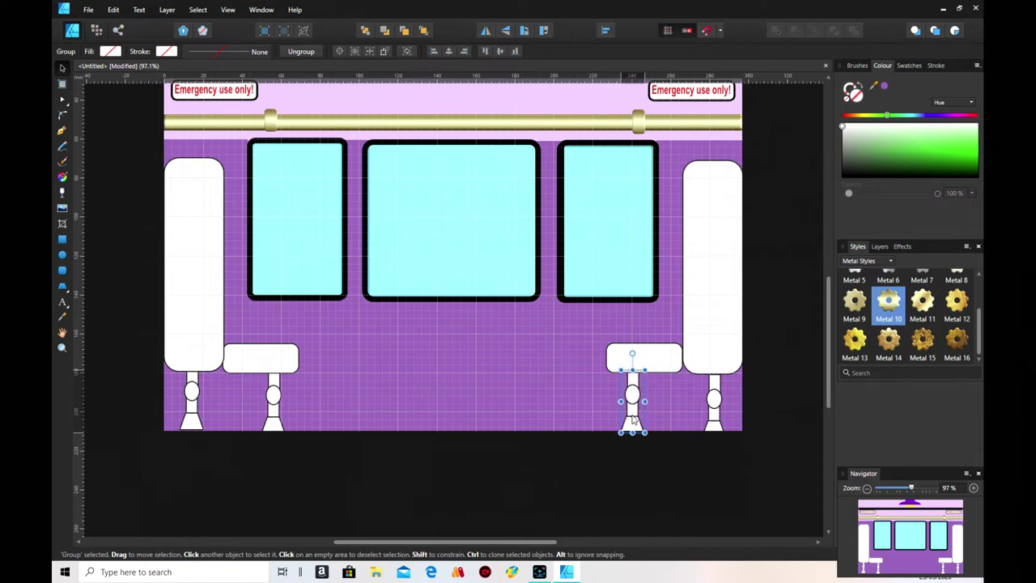
pyautogui.click(631, 475)
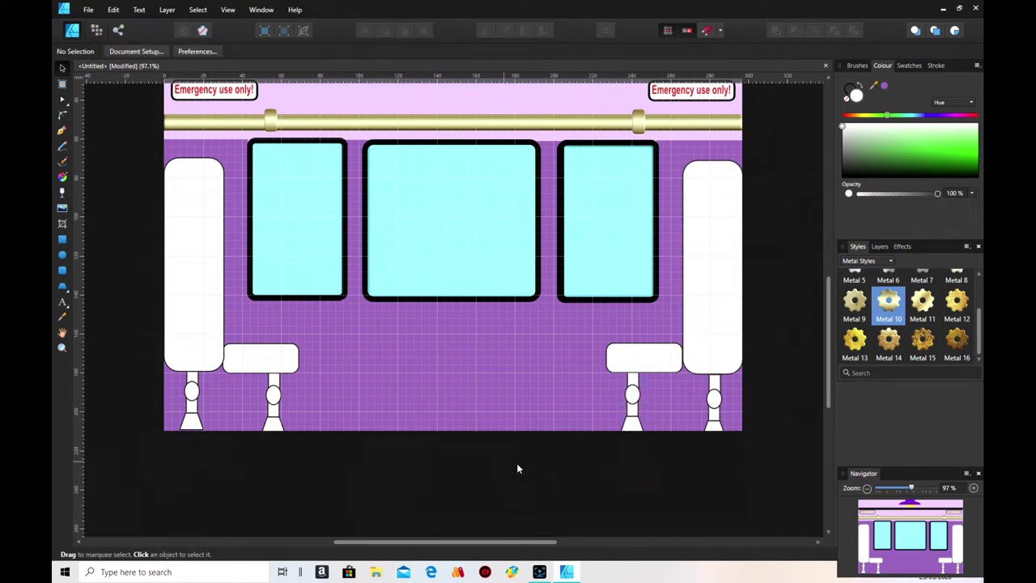
# Try applying the Metal 10 style to the whole leg group beneath the right seat back.
pyautogui.moveTo(690, 461); pyautogui.dragTo(764, 369)
pyautogui.click(888, 302)
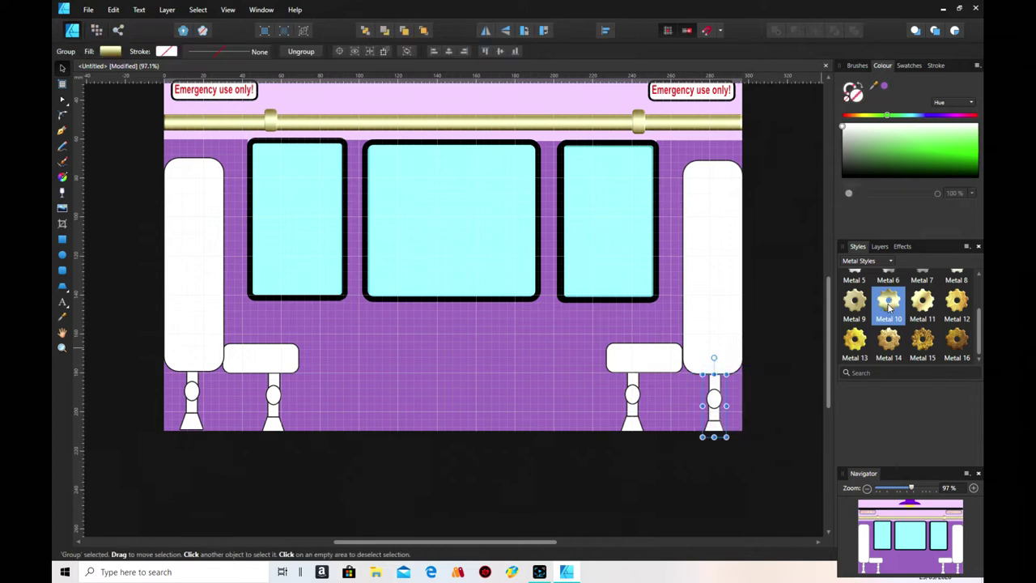
pyautogui.click(787, 409)
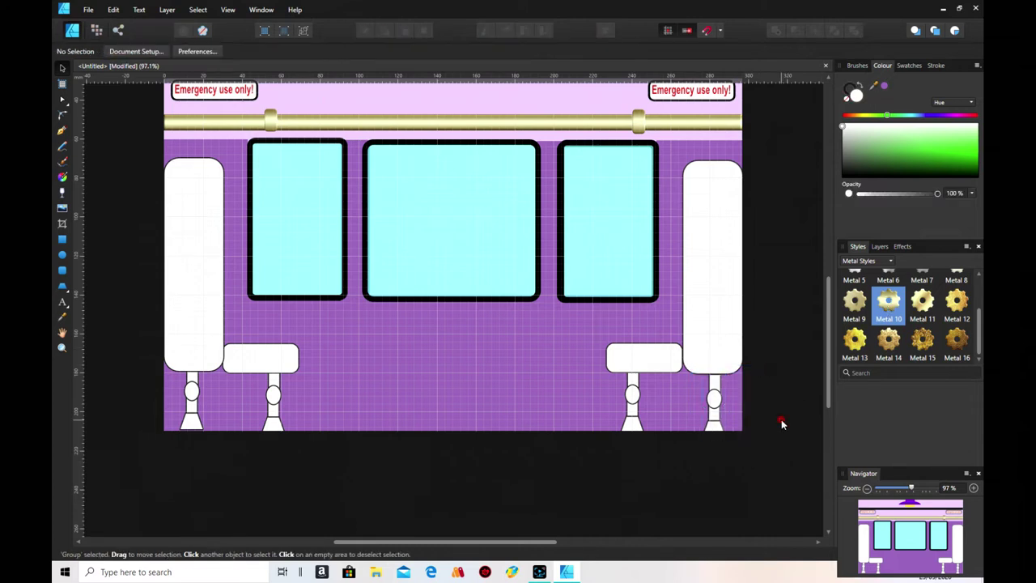
pyautogui.click(713, 430)
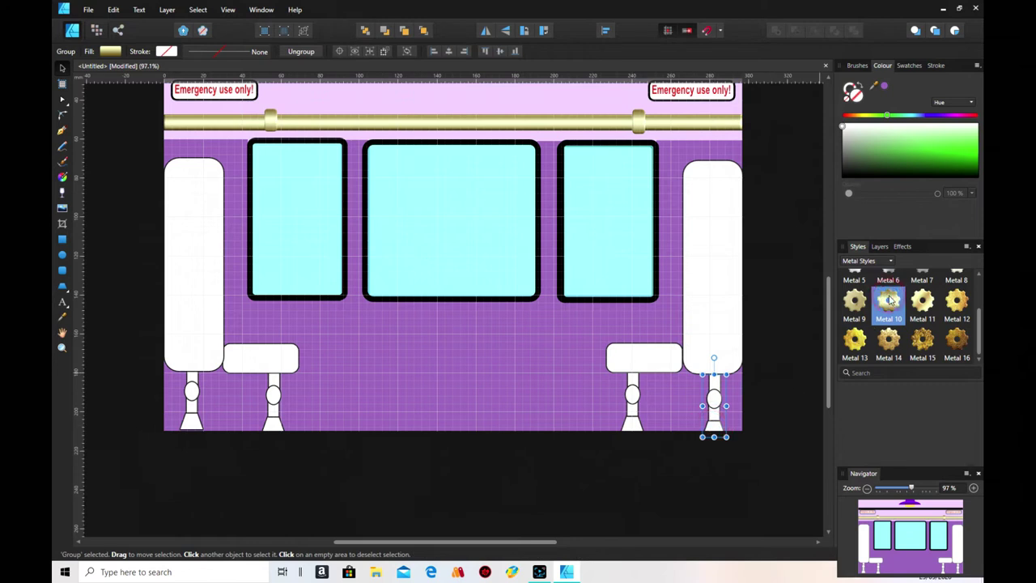
pyautogui.click(712, 397)
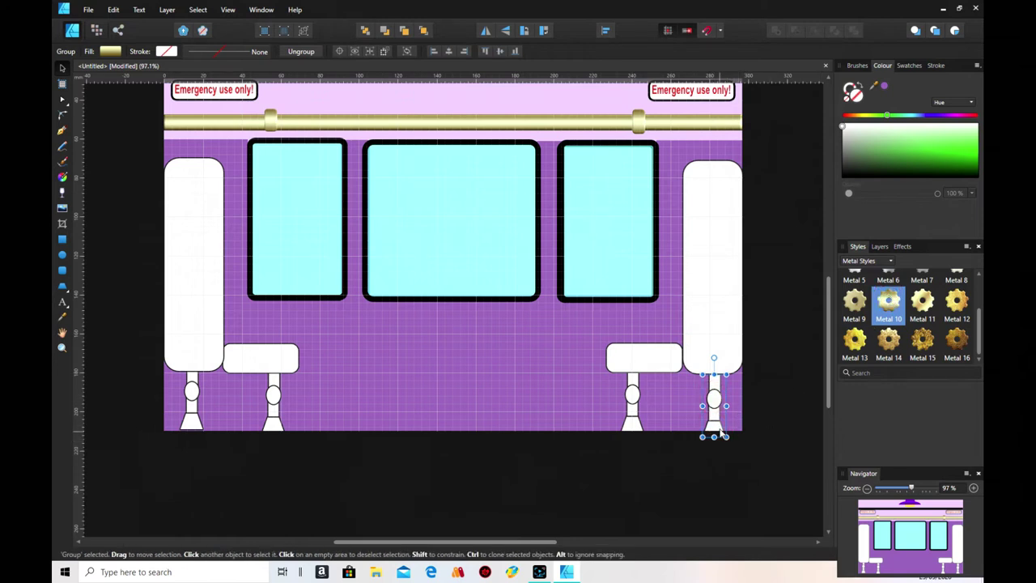
# Ungroup the leg beneath the right tall seat back into its separate shapes.
pyautogui.rightClick(722, 432)
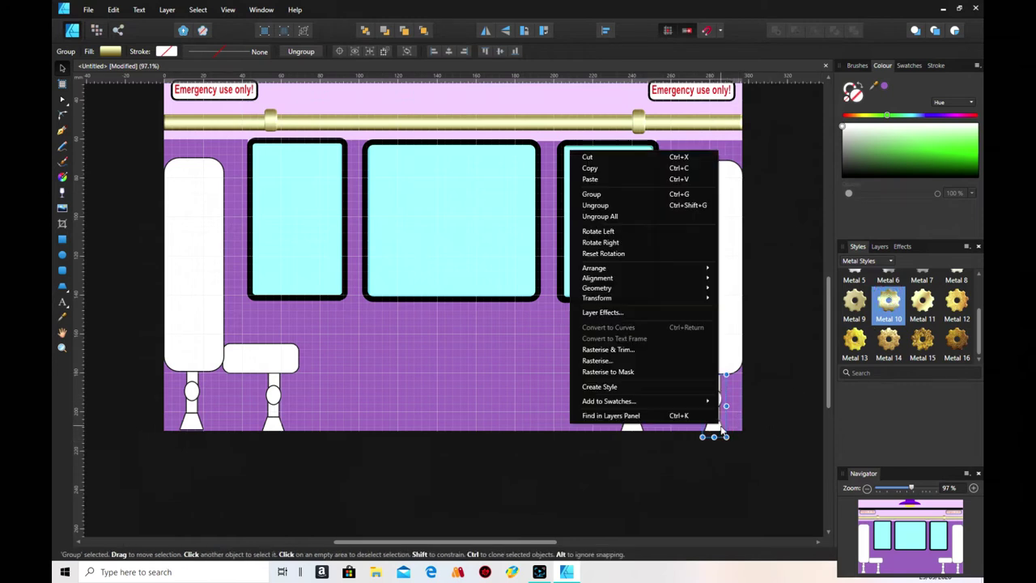
pyautogui.click(662, 217)
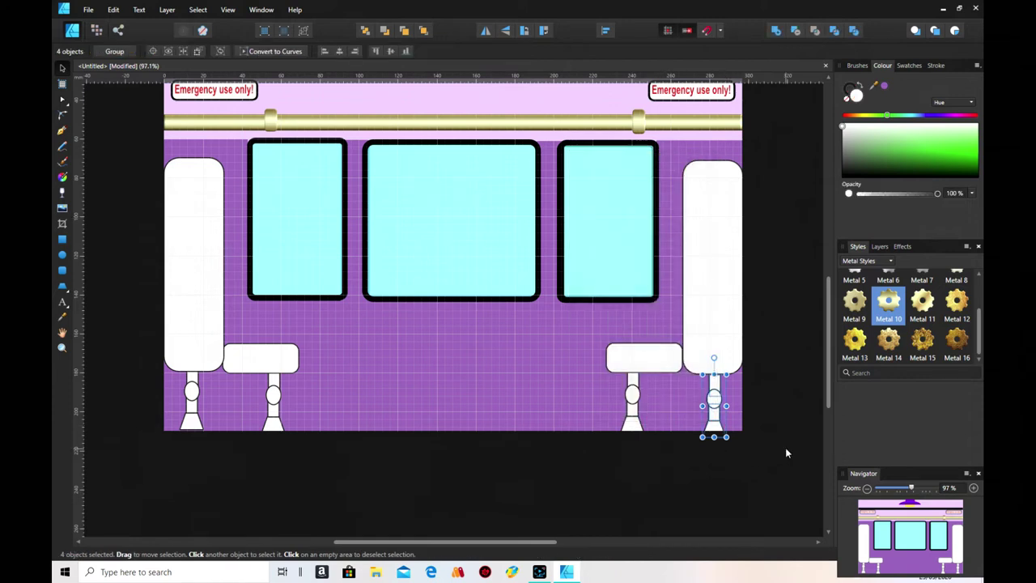
pyautogui.click(786, 450)
# Apply the Metal 10 style to the individual shapes of the leg beneath the right tall seat back.
pyautogui.moveTo(882, 306); pyautogui.dragTo(713, 398)
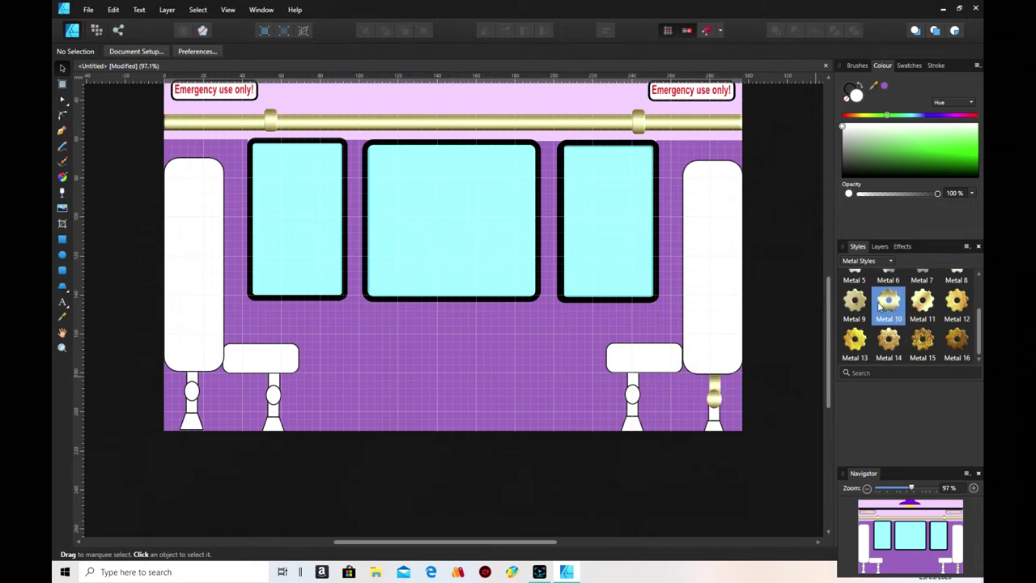
pyautogui.moveTo(896, 305)
pyautogui.mouseDown()
pyautogui.moveTo(741, 427)
pyautogui.moveTo(717, 417)
pyautogui.mouseUp()
pyautogui.moveTo(886, 304); pyautogui.dragTo(720, 434)
# Apply the Metal 11 style to every shape of the leg beneath the right tall seat back.
pyautogui.moveTo(978, 348); pyautogui.dragTo(953, 344)
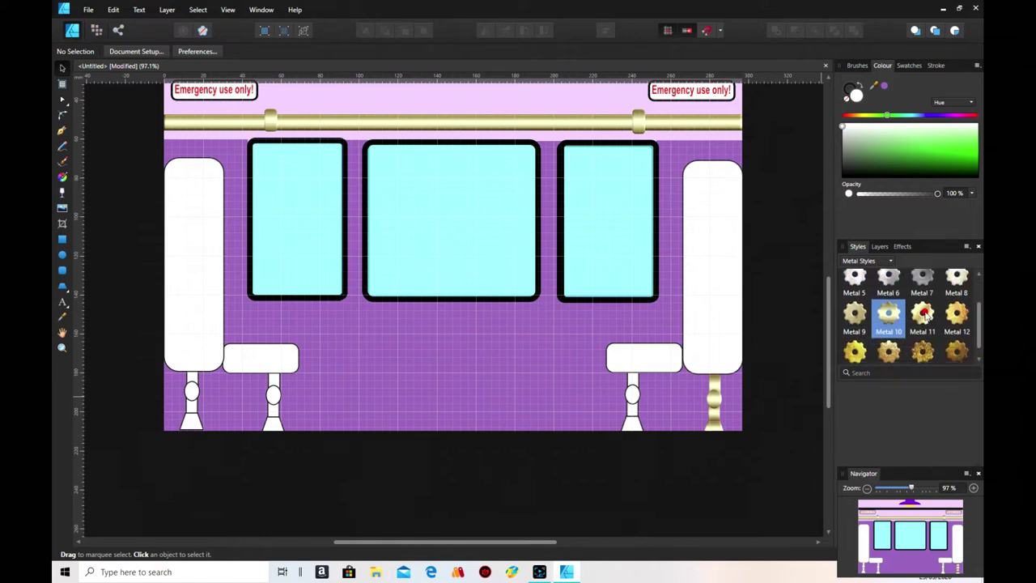
pyautogui.click(923, 315)
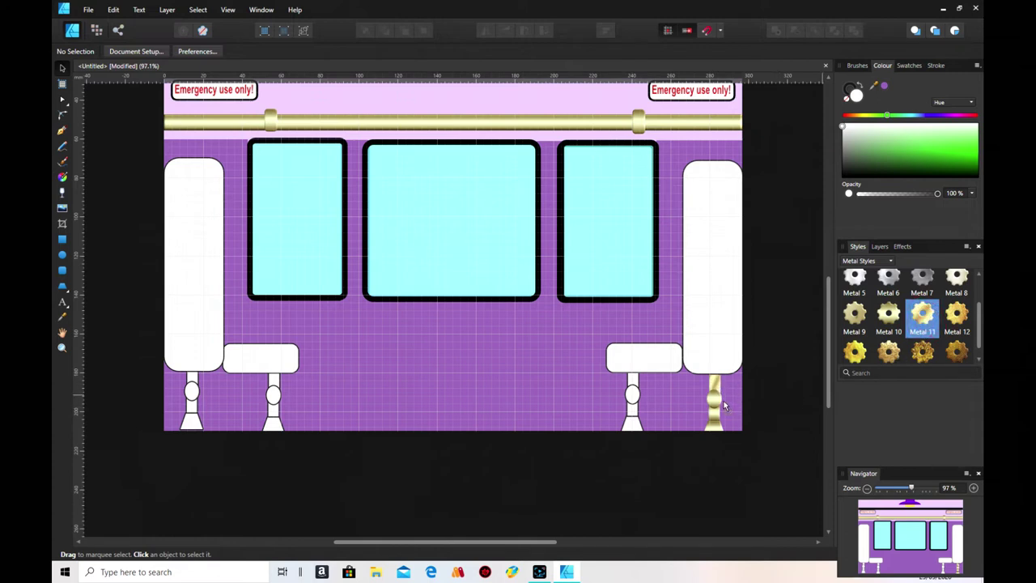
pyautogui.moveTo(928, 320)
pyautogui.mouseDown()
pyautogui.moveTo(756, 404)
pyautogui.moveTo(724, 435)
pyautogui.mouseUp()
pyautogui.moveTo(925, 322); pyautogui.dragTo(719, 433)
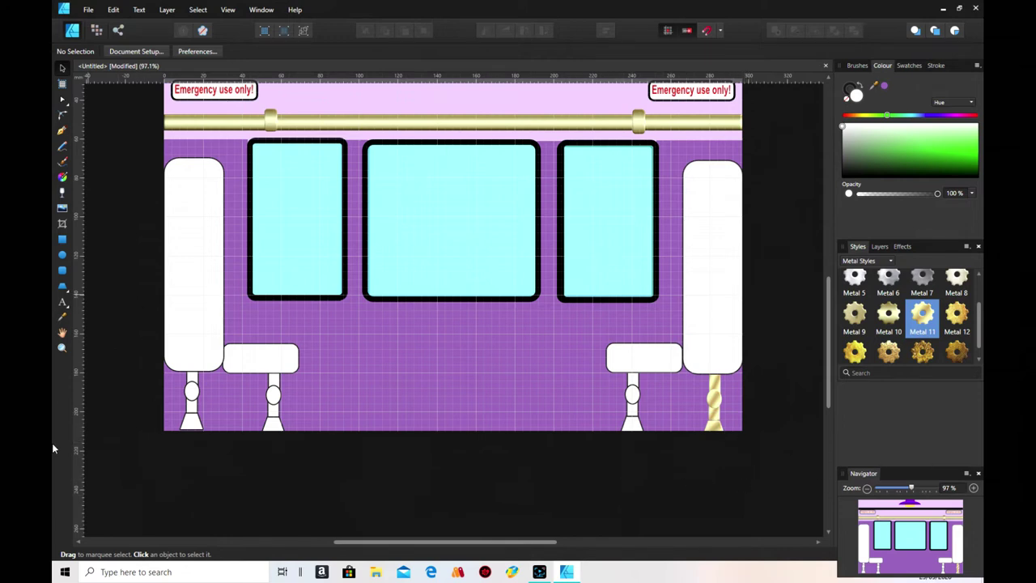
# Delete the three unstyled white legs beneath the left seat and the right short cushion.
pyautogui.moveTo(164, 480); pyautogui.dragTo(656, 374)
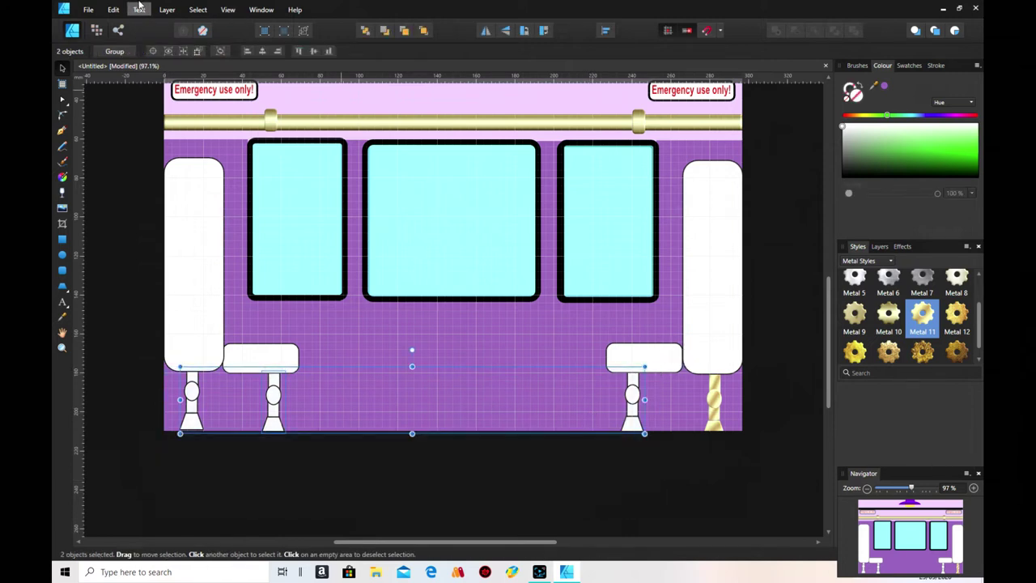
pyautogui.click(113, 10)
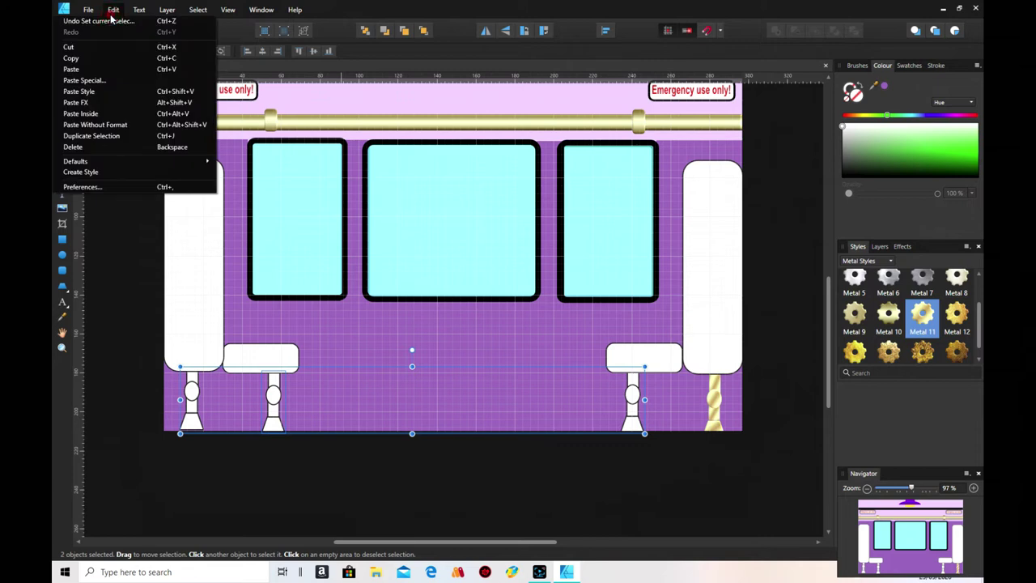
pyautogui.click(93, 147)
# Copy all four shapes of the gold leg, paste them, and place the copy beneath the right short seat cushion.
pyautogui.moveTo(694, 476); pyautogui.dragTo(727, 408)
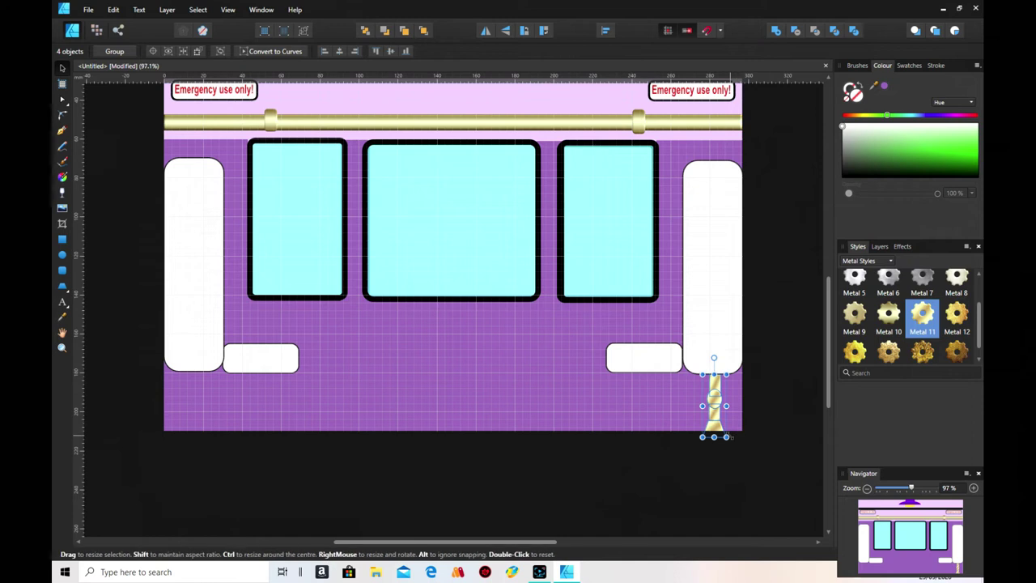
pyautogui.rightClick(718, 430)
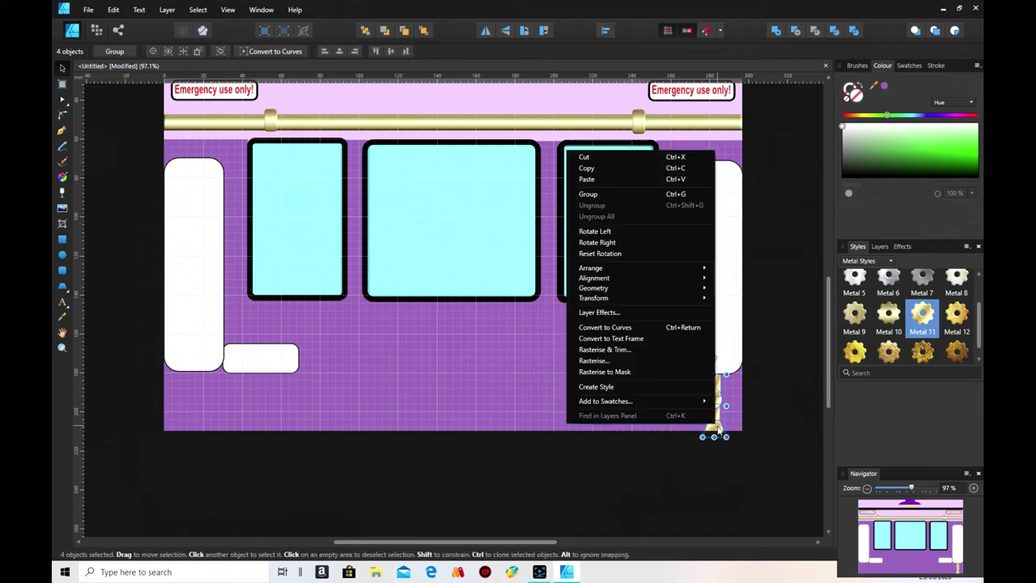
pyautogui.click(624, 173)
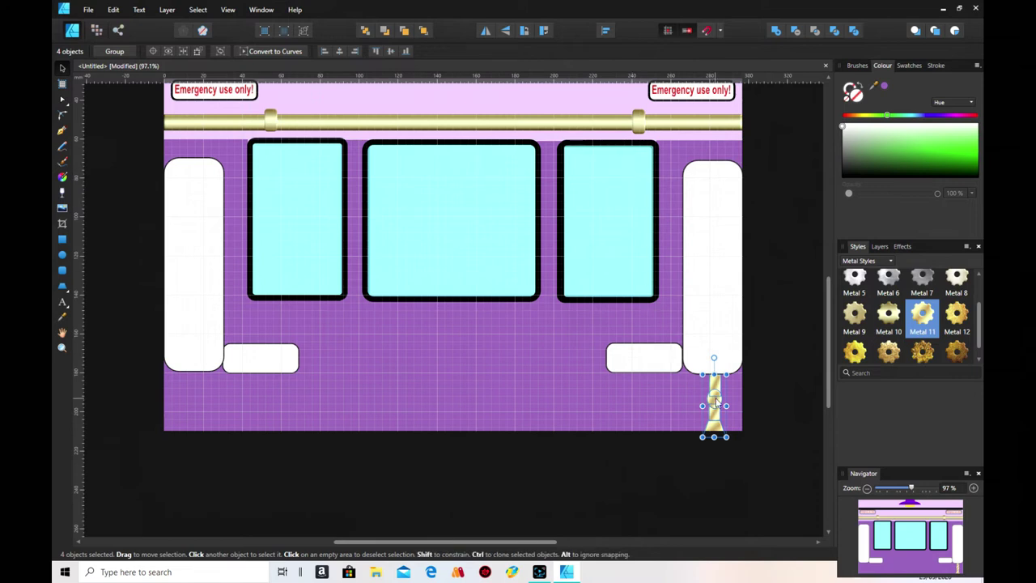
pyautogui.rightClick(715, 398)
pyautogui.click(609, 156)
pyautogui.moveTo(717, 429); pyautogui.dragTo(632, 425)
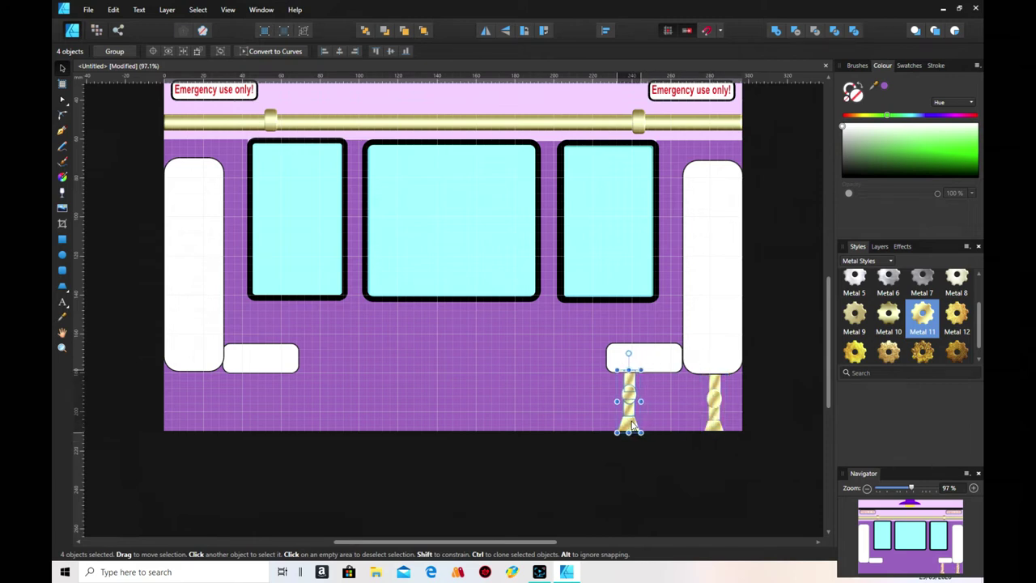
# Paste another copy of the gold leg and place it beneath the left tall seat back.
pyautogui.rightClick(712, 426)
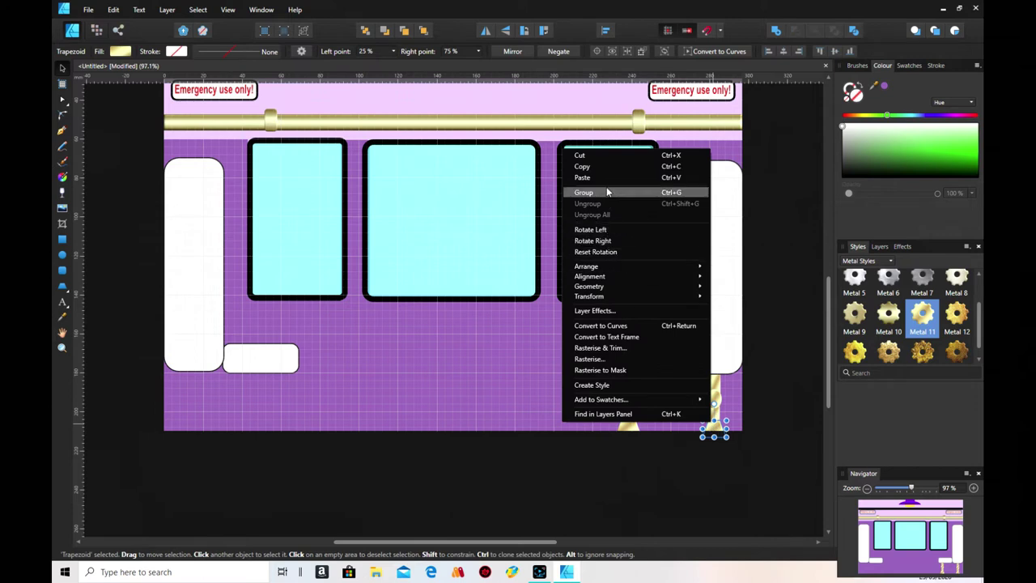
pyautogui.click(611, 178)
pyautogui.moveTo(710, 425); pyautogui.dragTo(202, 428)
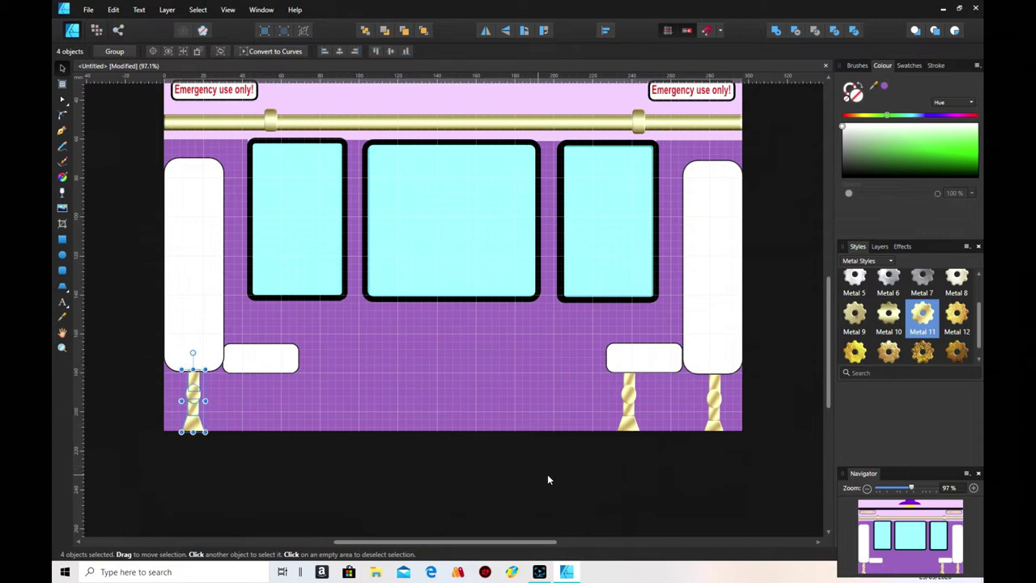
# Paste one more copy of the gold leg, place it beneath the left short seat cushion, and clear the selection.
pyautogui.rightClick(693, 425)
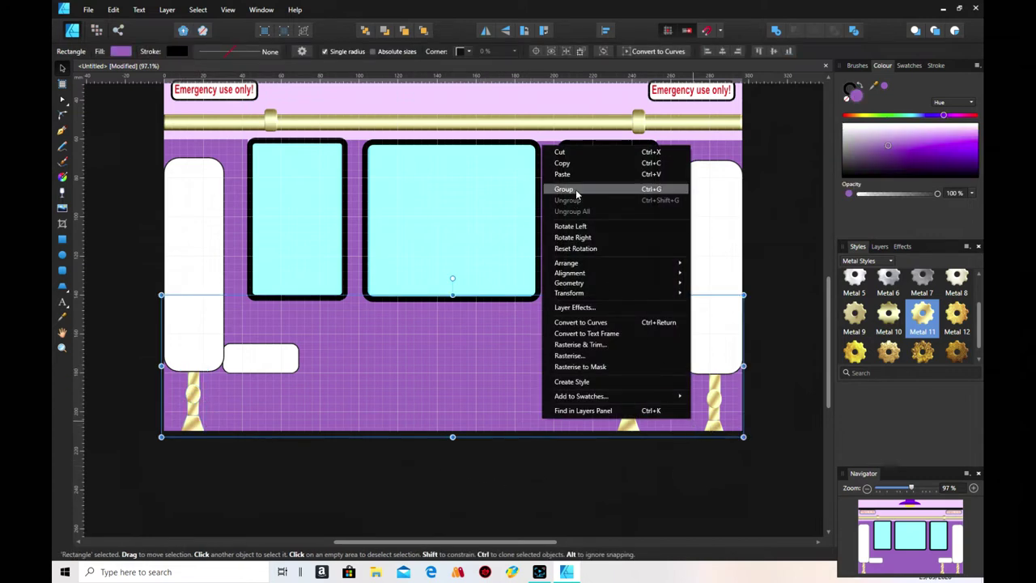
pyautogui.click(579, 176)
pyautogui.moveTo(714, 425); pyautogui.dragTo(273, 422)
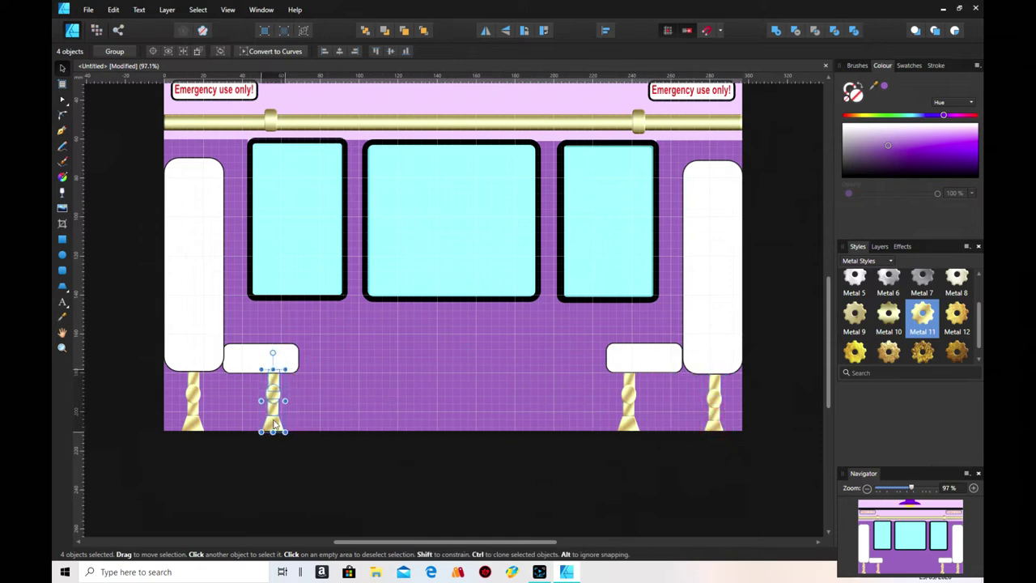
pyautogui.click(395, 481)
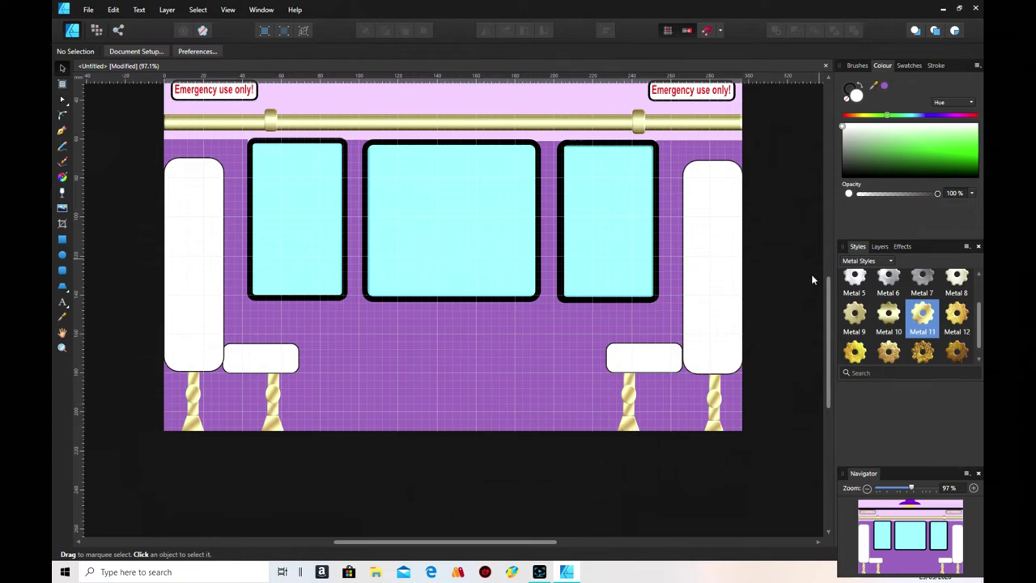
# Select the right-hand seat's backrest and cushion and switch the styles to the Fabrics #1 category.
pyautogui.click(793, 369)
pyautogui.moveTo(779, 161); pyautogui.dragTo(580, 386)
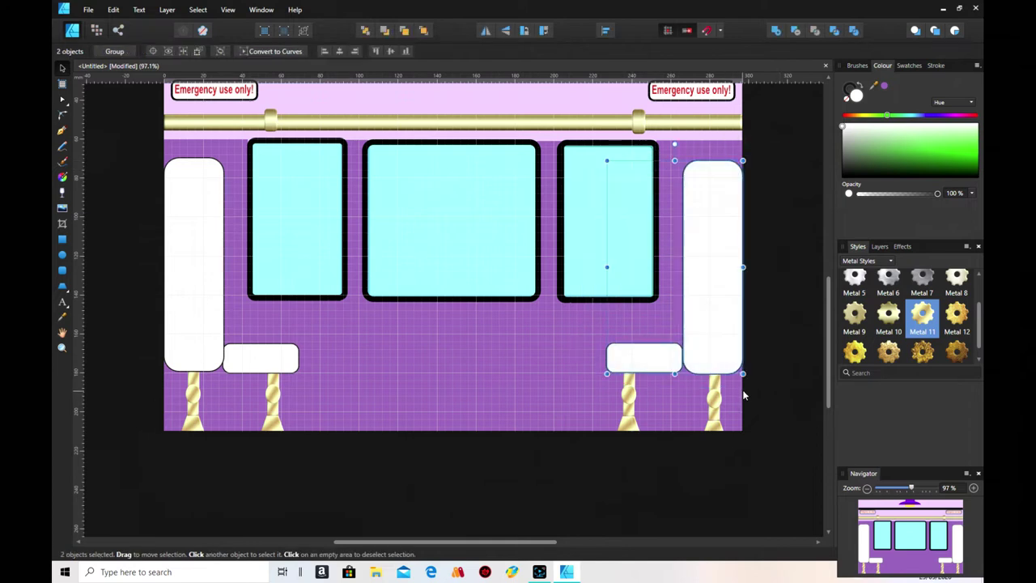
pyautogui.click(889, 263)
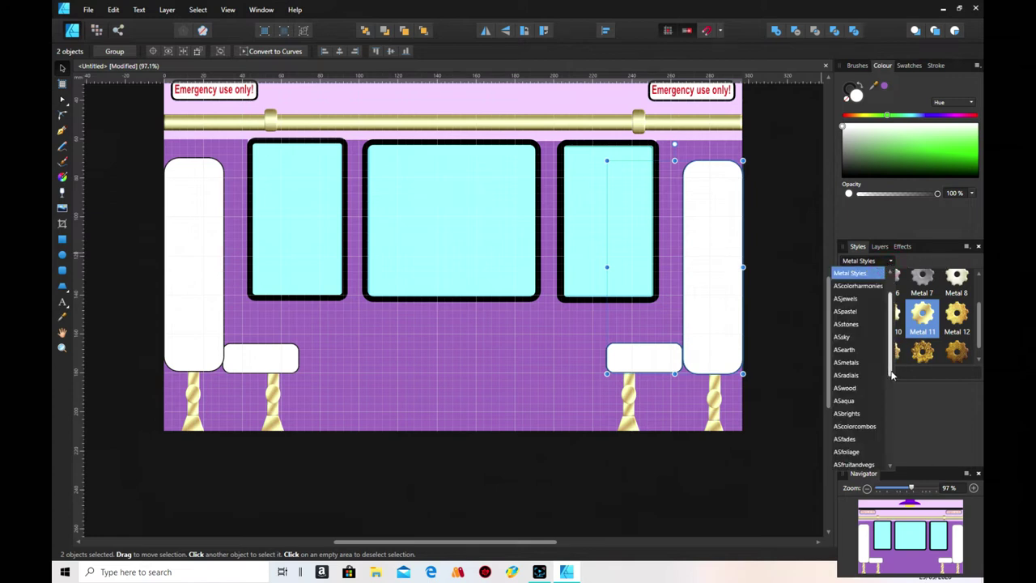
pyautogui.moveTo(889, 373); pyautogui.dragTo(890, 468)
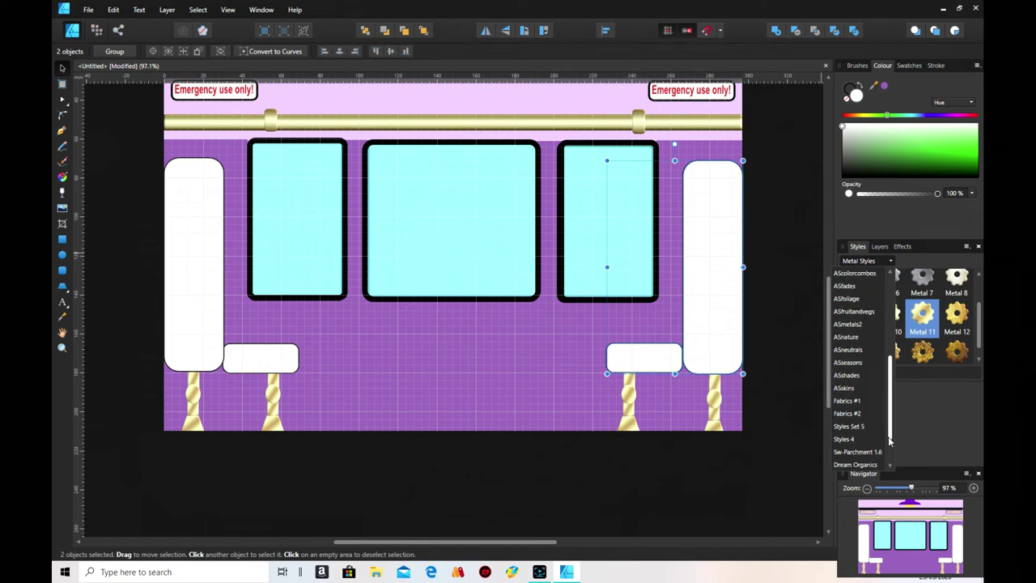
pyautogui.scroll(2, 862, 409)
pyautogui.click(861, 402)
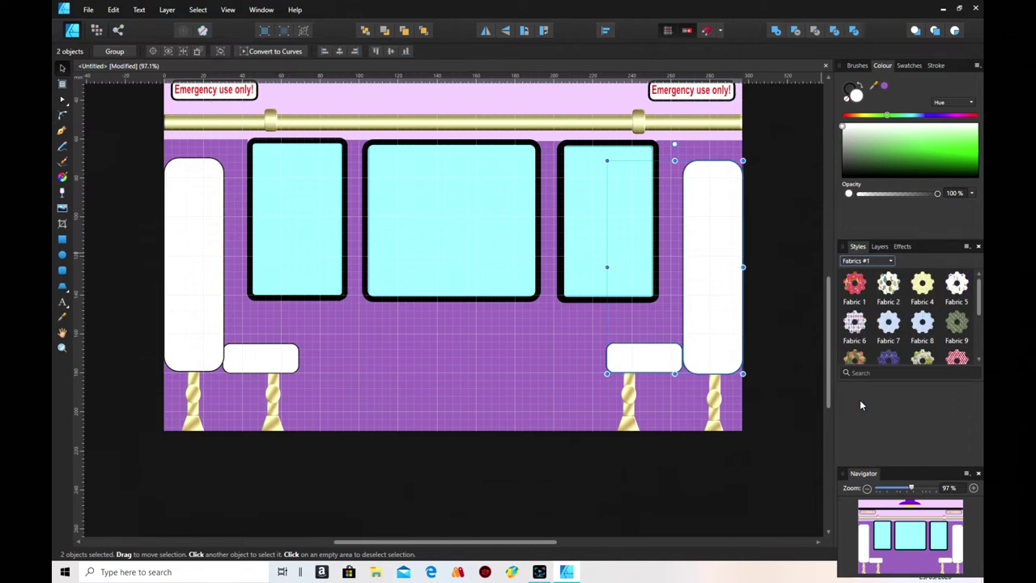
# Try the Fabric 9, Fabric 8, Fabric 11 and Fabric 14 styles on the right-hand seat.
pyautogui.click(963, 326)
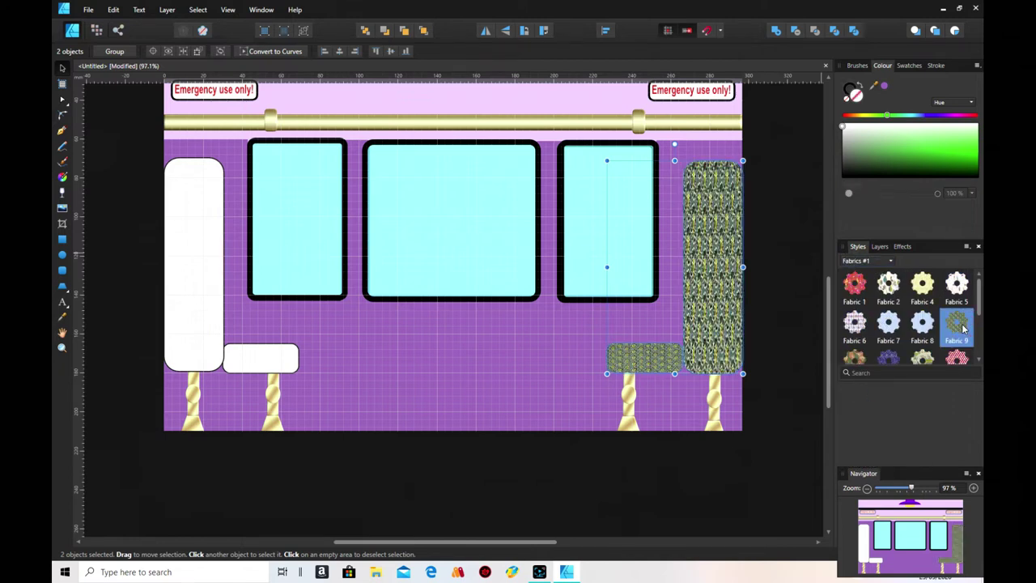
pyautogui.click(929, 327)
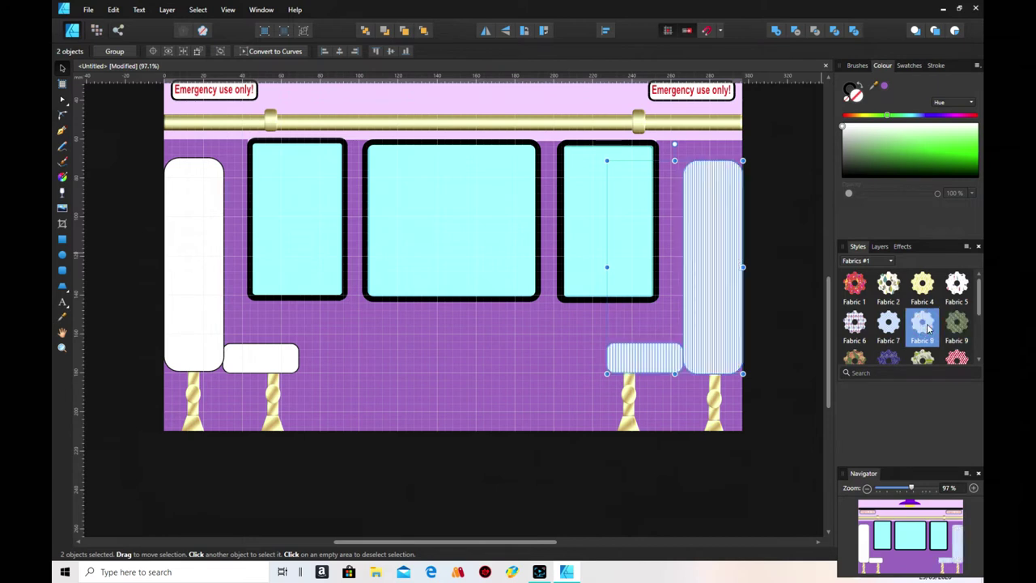
pyautogui.scroll(-2, 955, 343)
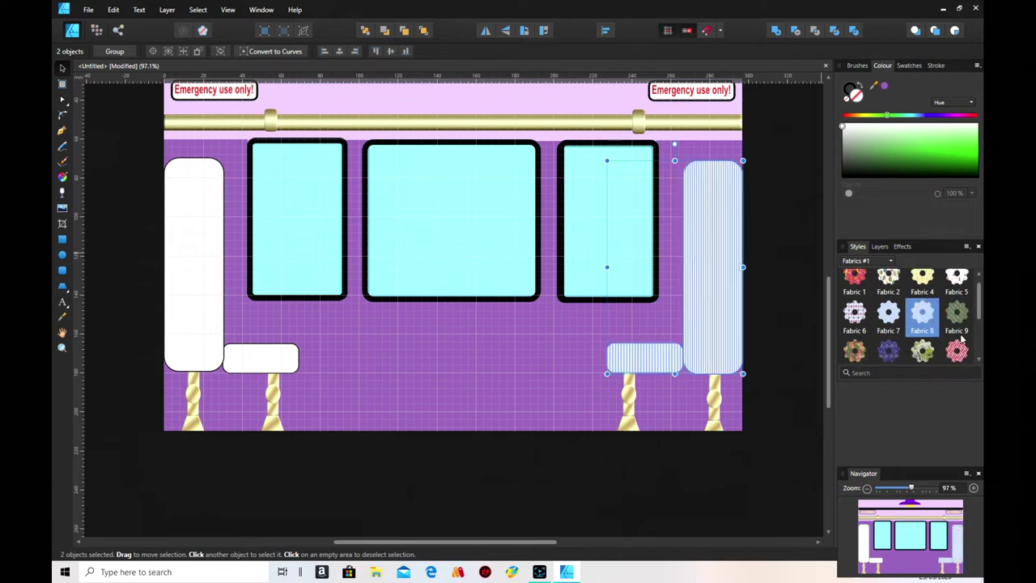
pyautogui.click(890, 344)
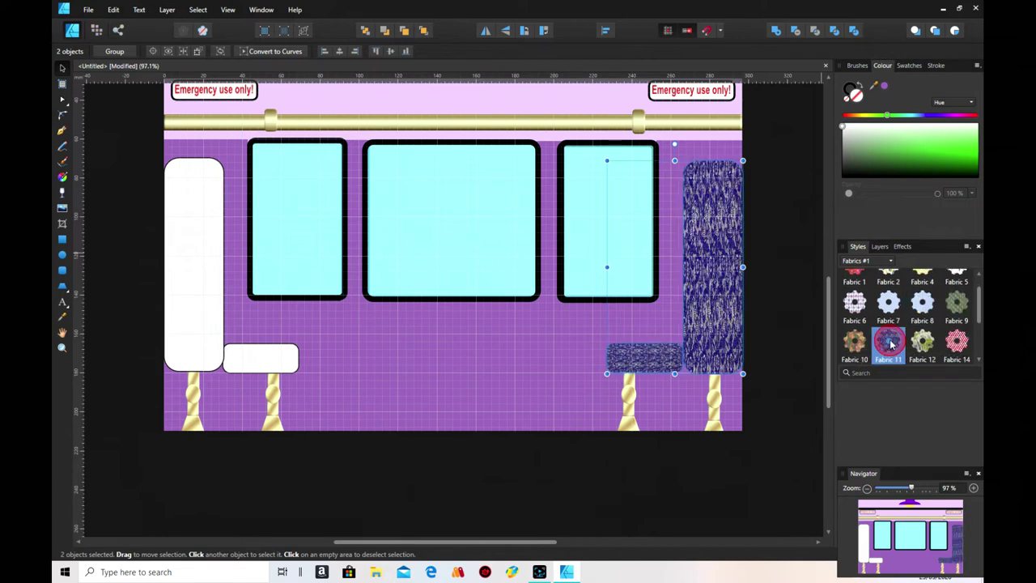
pyautogui.click(959, 343)
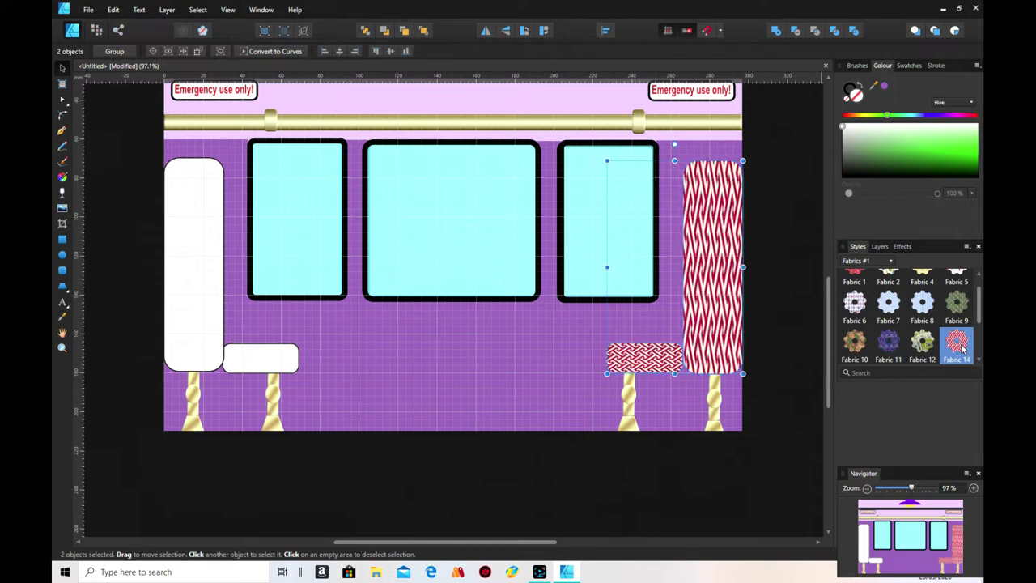
pyautogui.scroll(2, 870, 320)
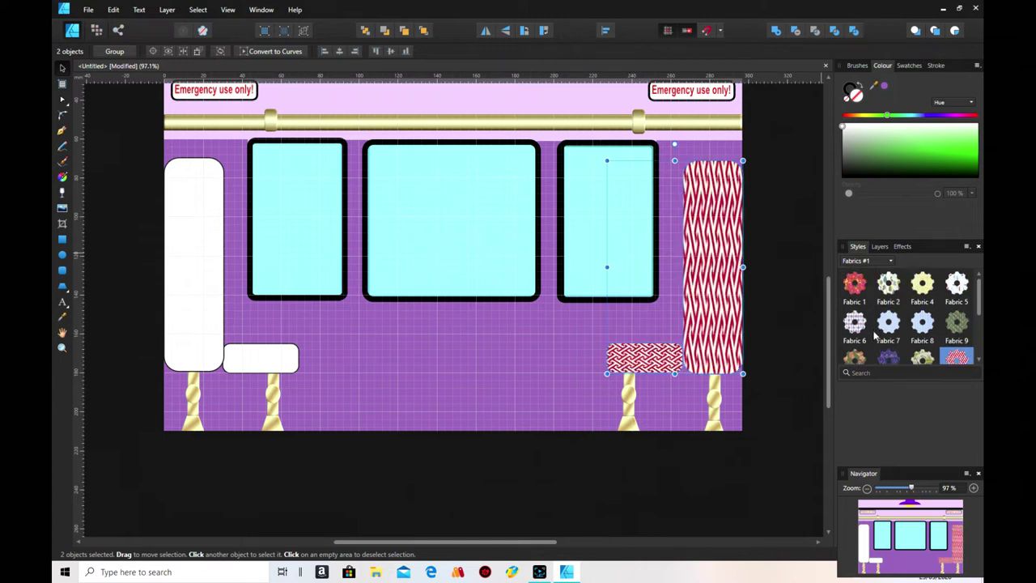
# Apply the Fabric 4 style to the backrest and cushion of both the right-hand and left-hand seats.
pyautogui.click(924, 290)
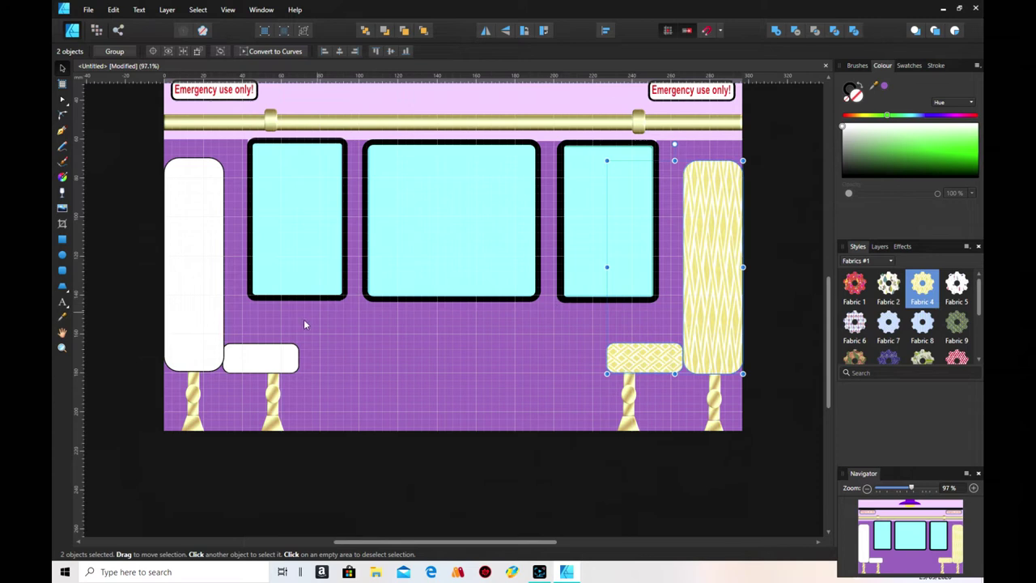
pyautogui.moveTo(114, 149); pyautogui.dragTo(362, 387)
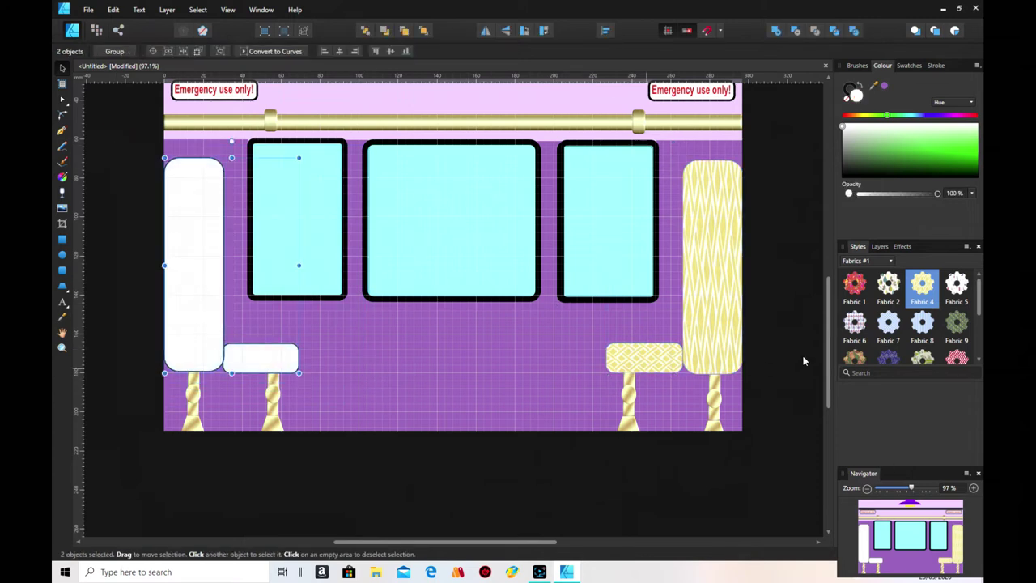
pyautogui.click(924, 288)
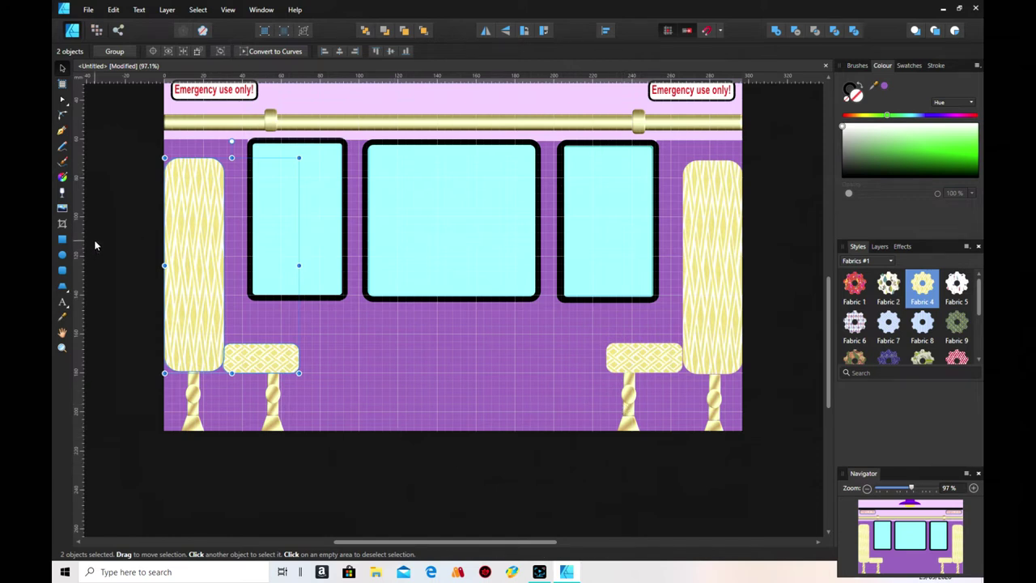
# Draw a white rectangle about 50 mm wide just below the centre window with the Rectangle tool.
pyautogui.click(62, 240)
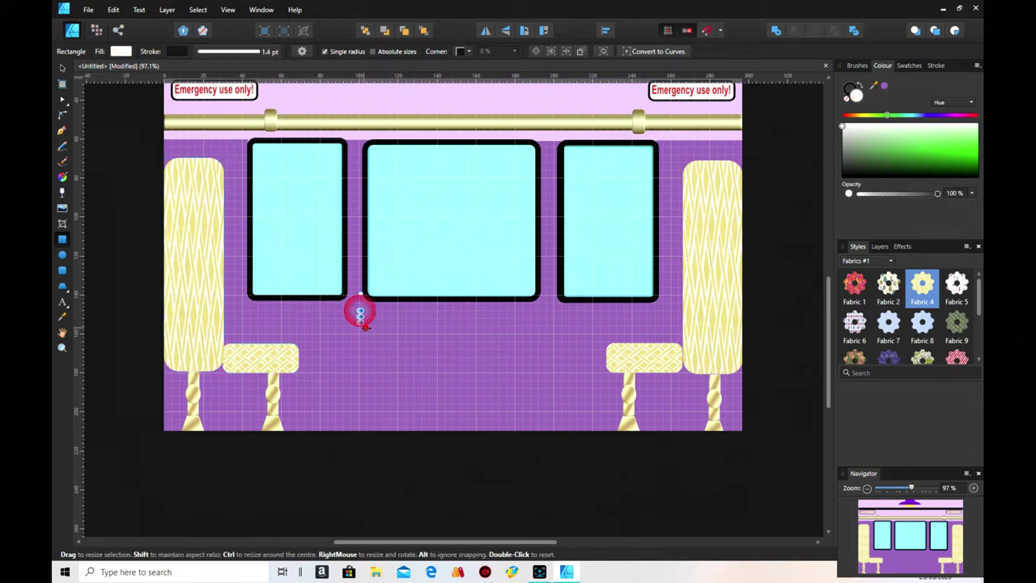
pyautogui.moveTo(422, 335); pyautogui.dragTo(389, 328)
pyautogui.moveTo(458, 340); pyautogui.dragTo(556, 305)
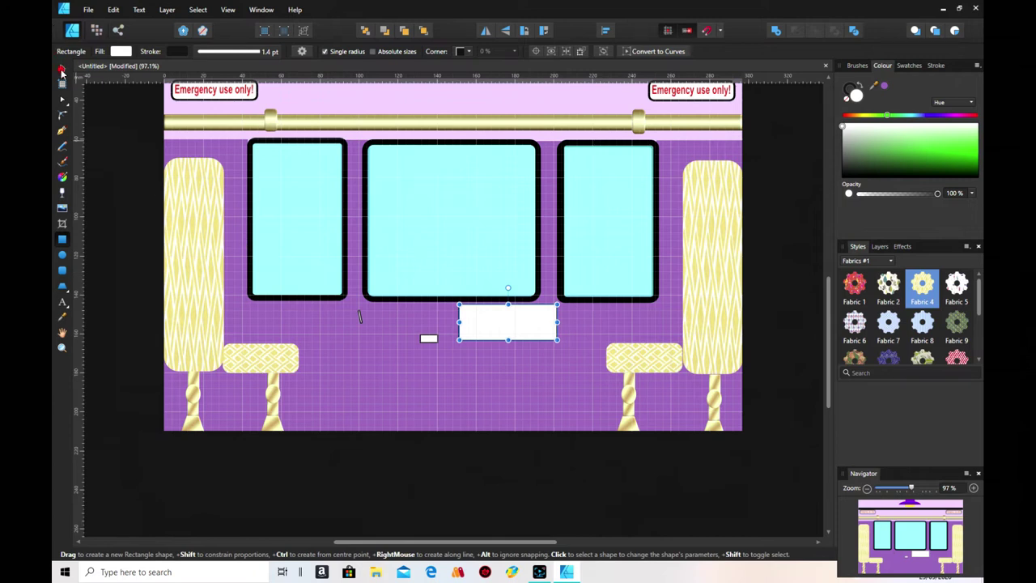
# Delete the two small stray rectangles beneath the centre window.
pyautogui.click(62, 70)
pyautogui.click(360, 316)
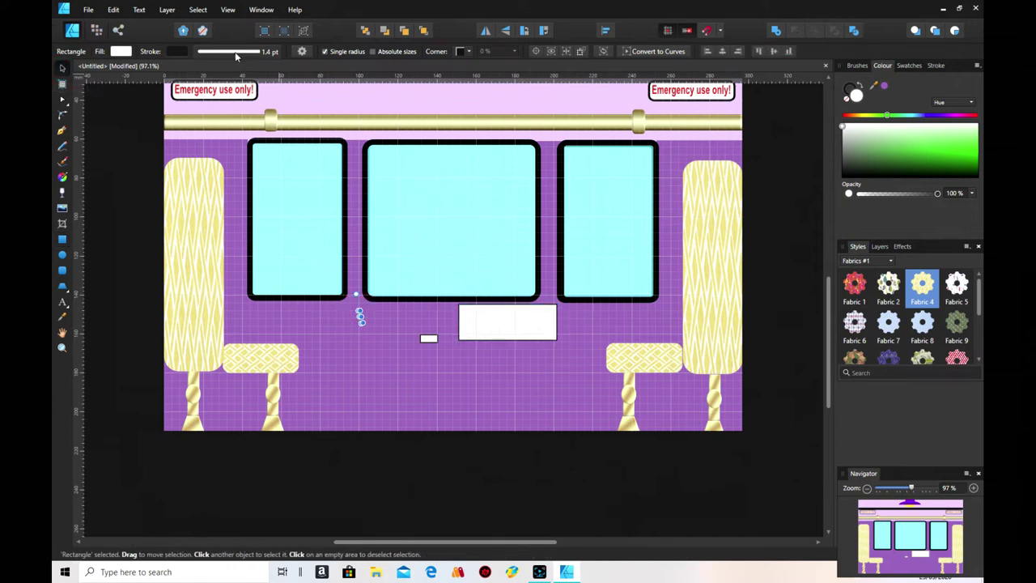
pyautogui.click(113, 10)
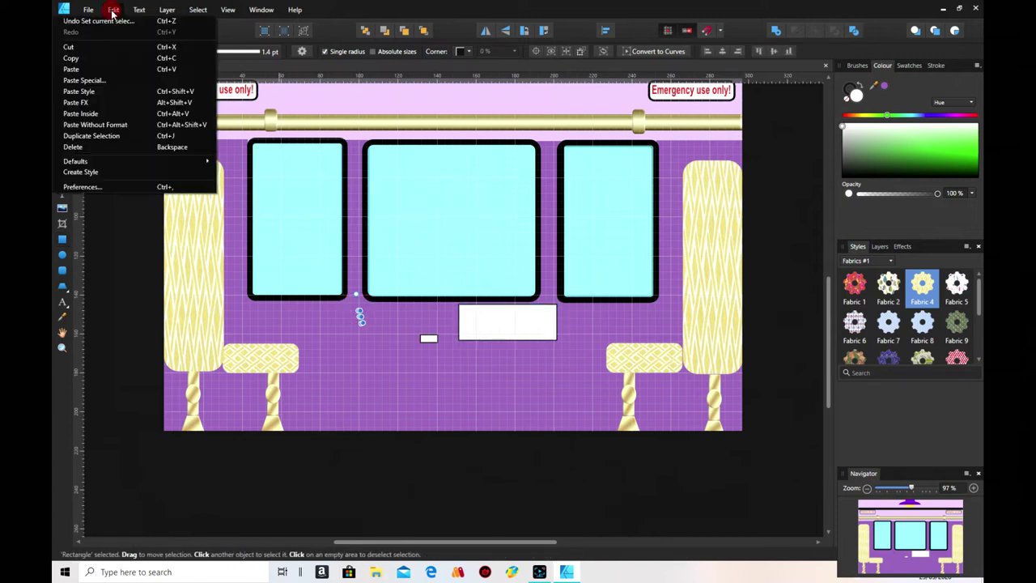
pyautogui.click(91, 146)
pyautogui.click(429, 340)
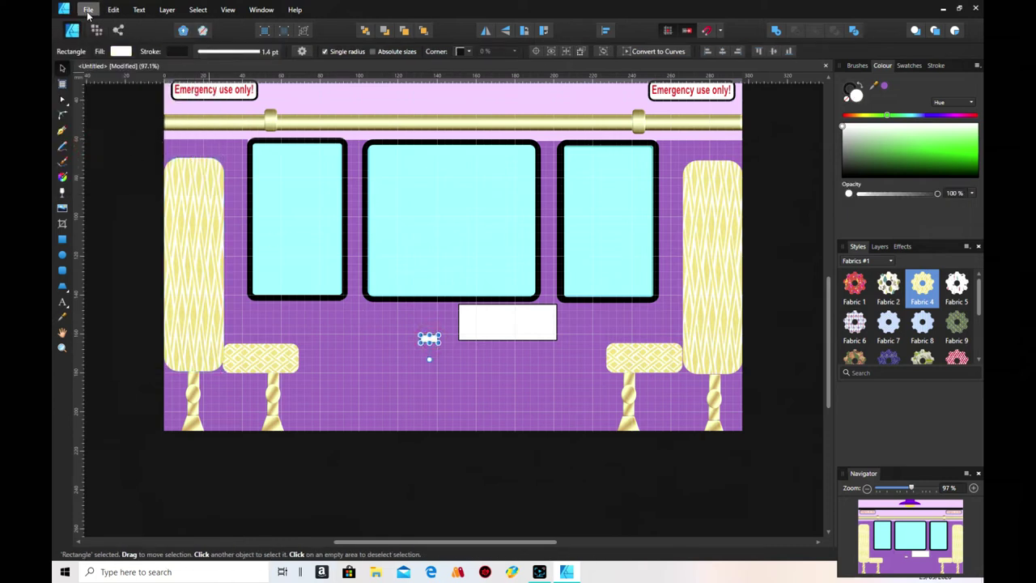
pyautogui.click(112, 11)
pyautogui.click(97, 149)
# Reshape the white rectangle into a thin tabletop about 113 mm wide across the lower part of the centre window, reaching both side windows.
pyautogui.click(471, 326)
pyautogui.moveTo(460, 323); pyautogui.dragTo(357, 312)
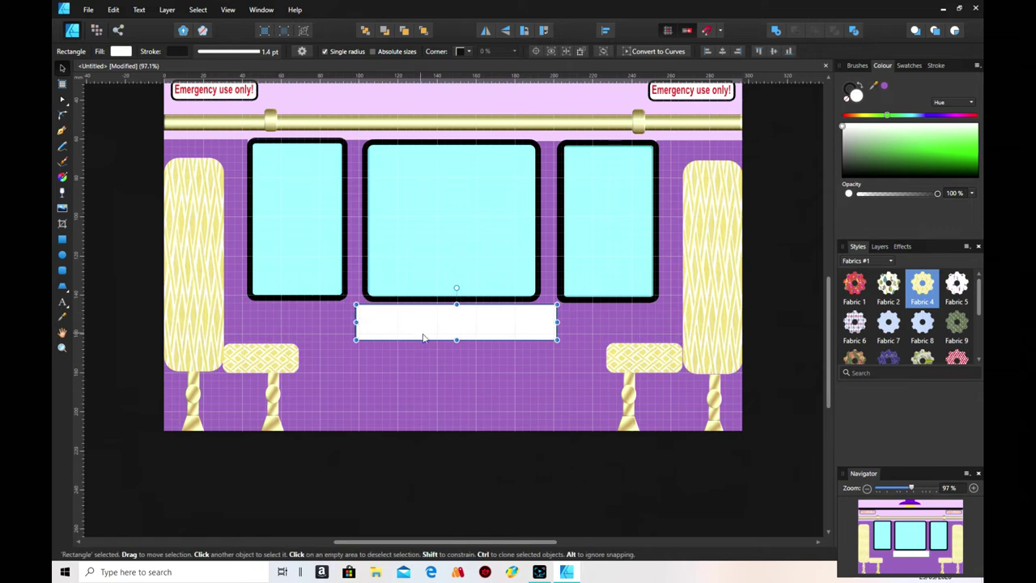
pyautogui.moveTo(457, 338); pyautogui.dragTo(463, 282)
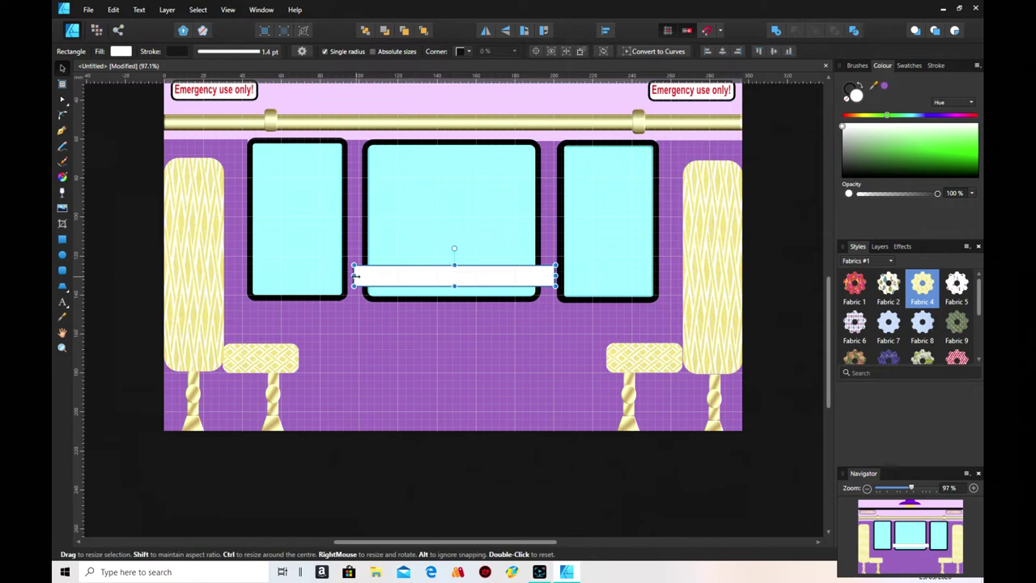
pyautogui.moveTo(353, 276); pyautogui.dragTo(343, 276)
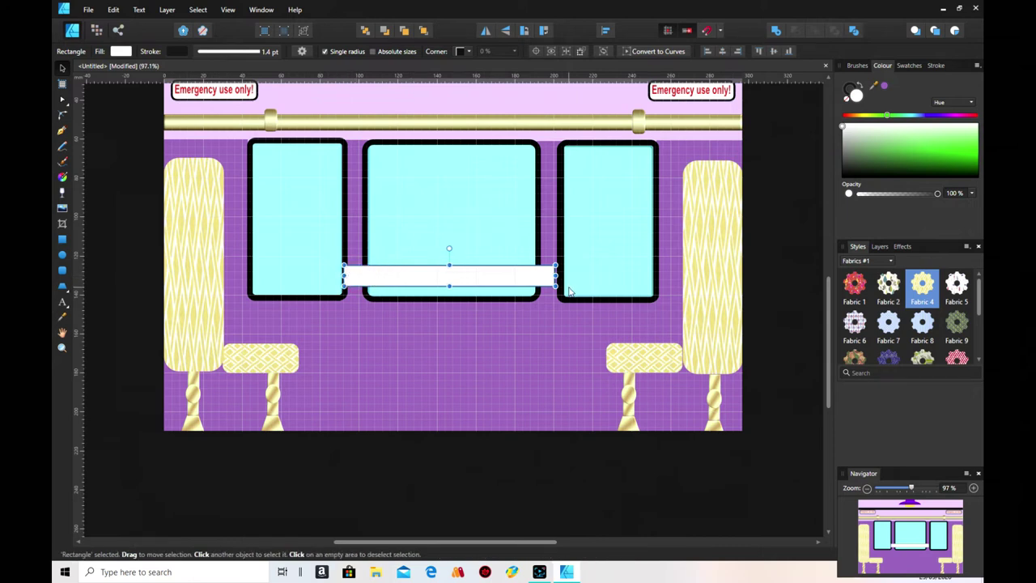
pyautogui.moveTo(556, 276); pyautogui.dragTo(563, 276)
# Paste a copy of the gold seat leg and enlarge it into a table pedestal from below the centre window to the floor's edge.
pyautogui.rightClick(630, 416)
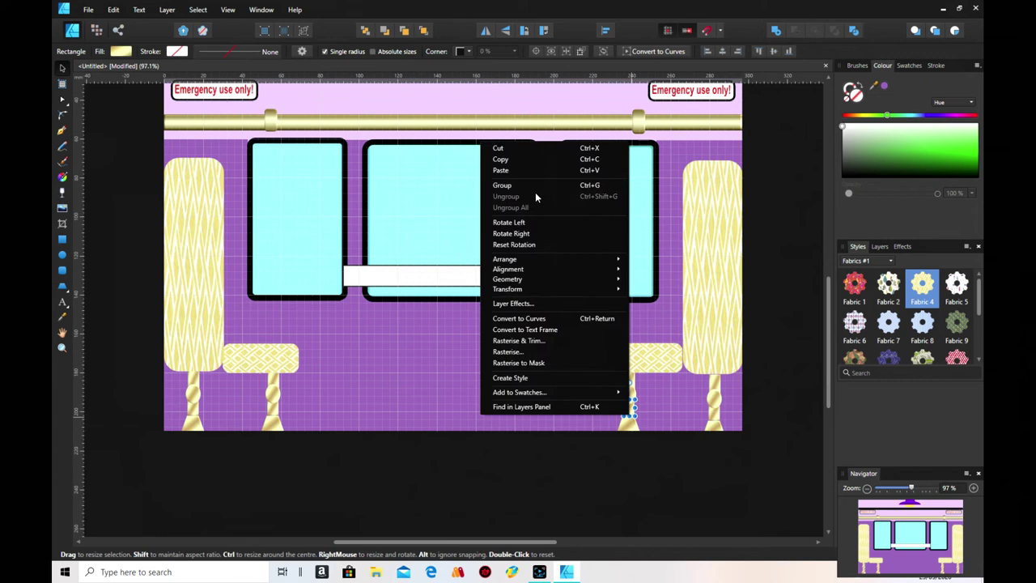
pyautogui.click(537, 170)
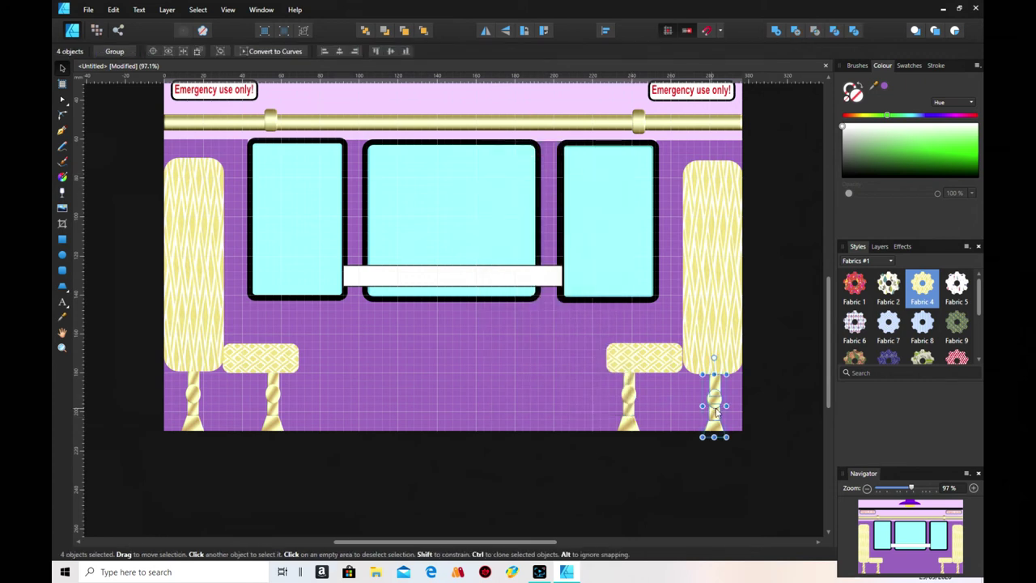
pyautogui.moveTo(714, 410); pyautogui.dragTo(412, 387)
pyautogui.moveTo(425, 347); pyautogui.dragTo(497, 290)
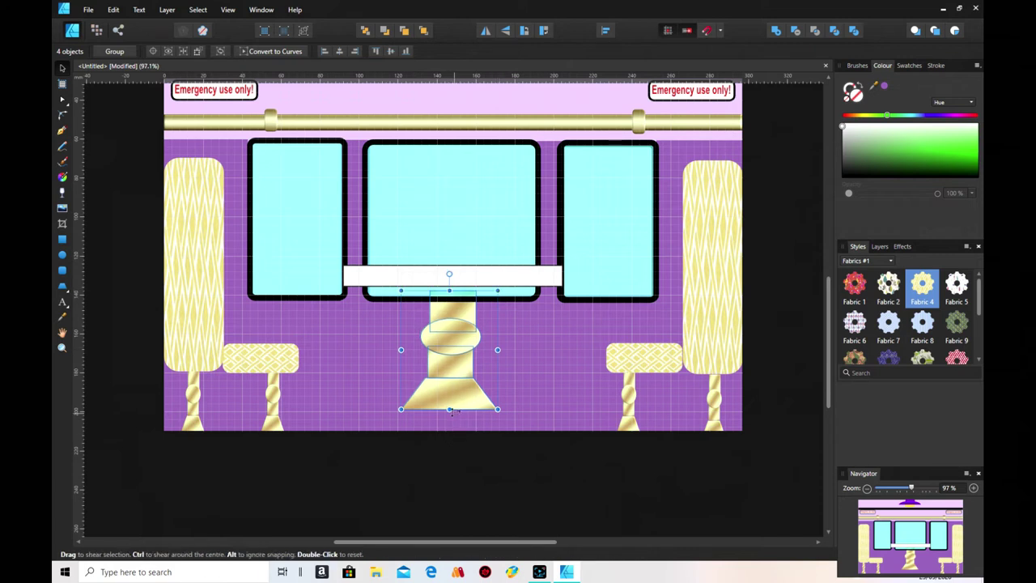
pyautogui.moveTo(457, 350); pyautogui.dragTo(456, 371)
pyautogui.moveTo(451, 310); pyautogui.dragTo(451, 301)
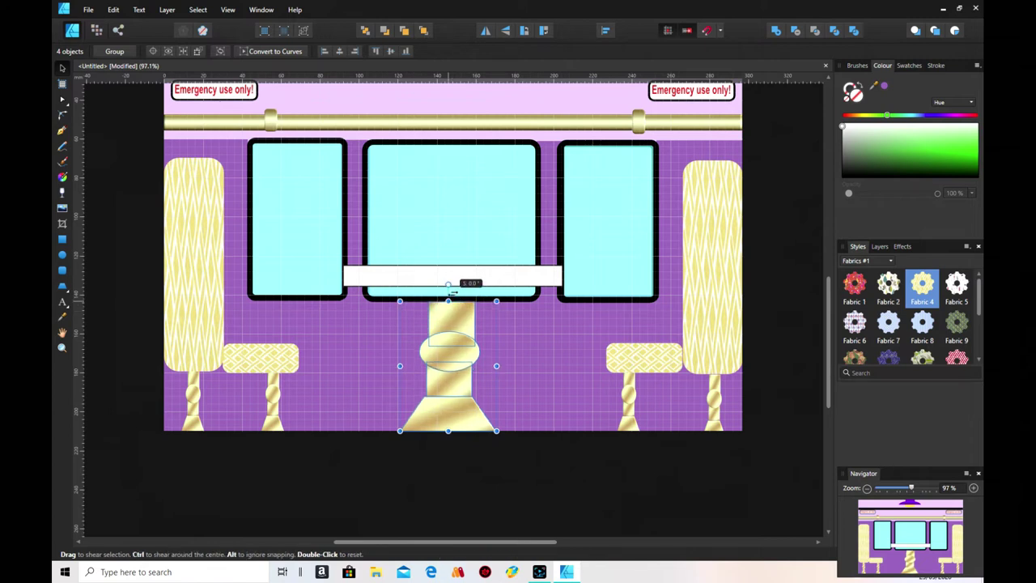
pyautogui.rightClick(479, 205)
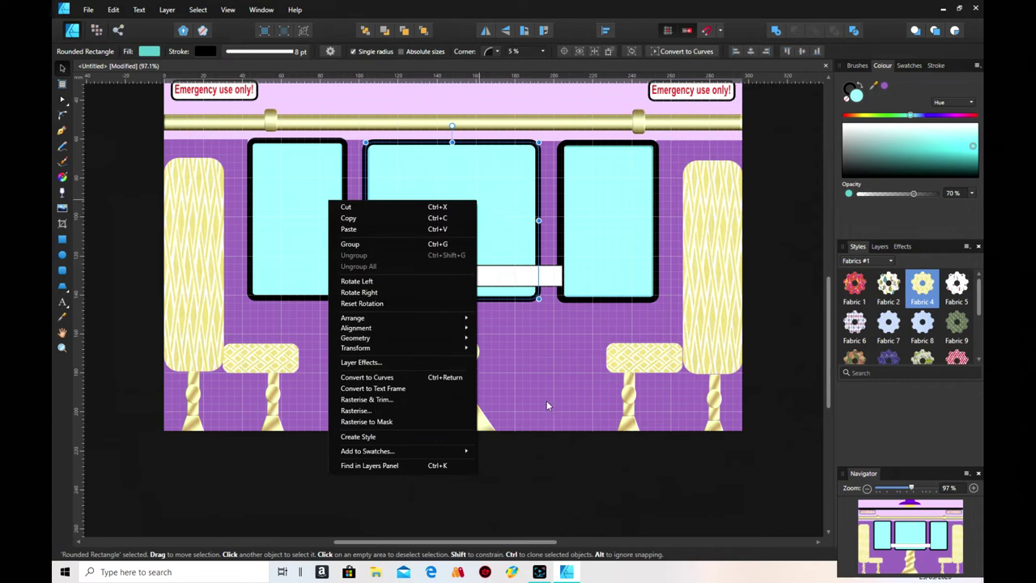
pyautogui.click(546, 404)
pyautogui.rightClick(450, 416)
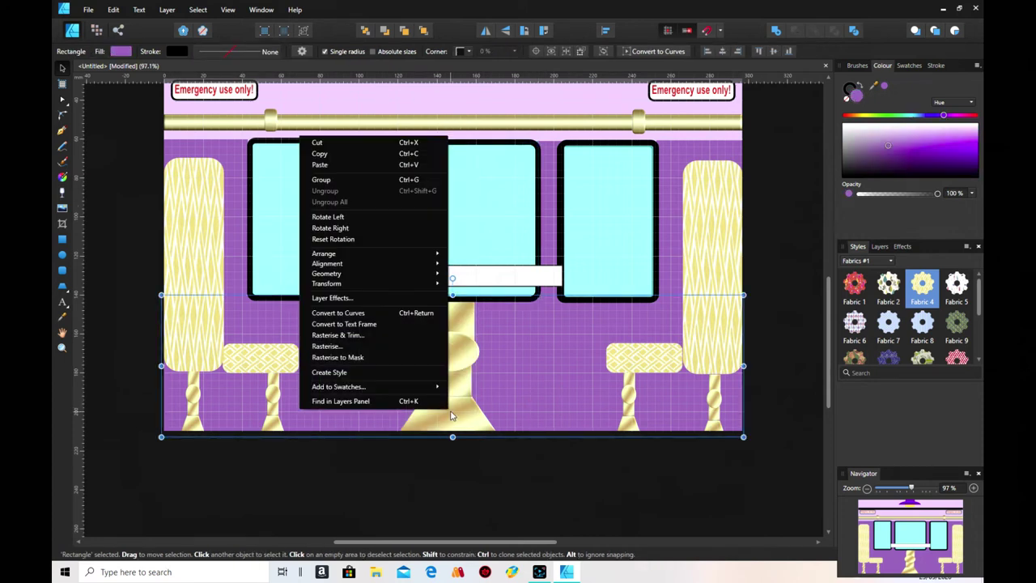
pyautogui.click(453, 425)
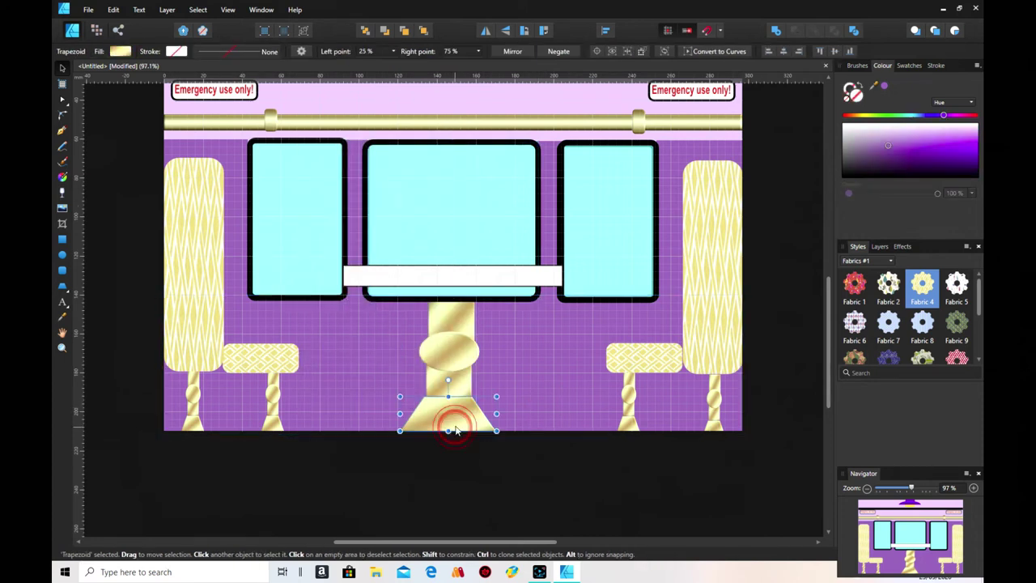
# Bring the pedestal's upper gold rectangle to the front and stretch it upward to overlap the tabletop.
pyautogui.rightClick(451, 316)
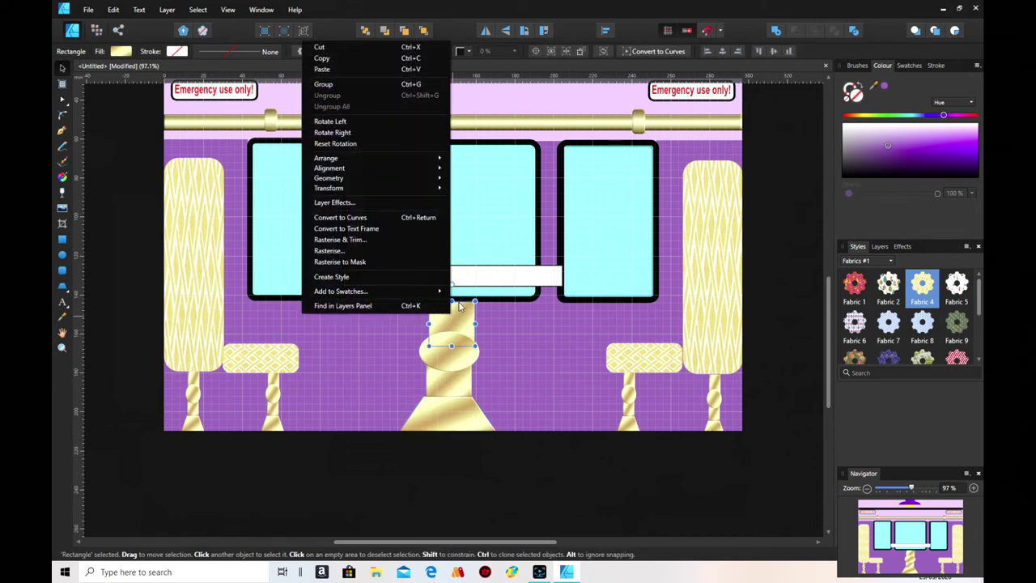
pyautogui.moveTo(392, 158)
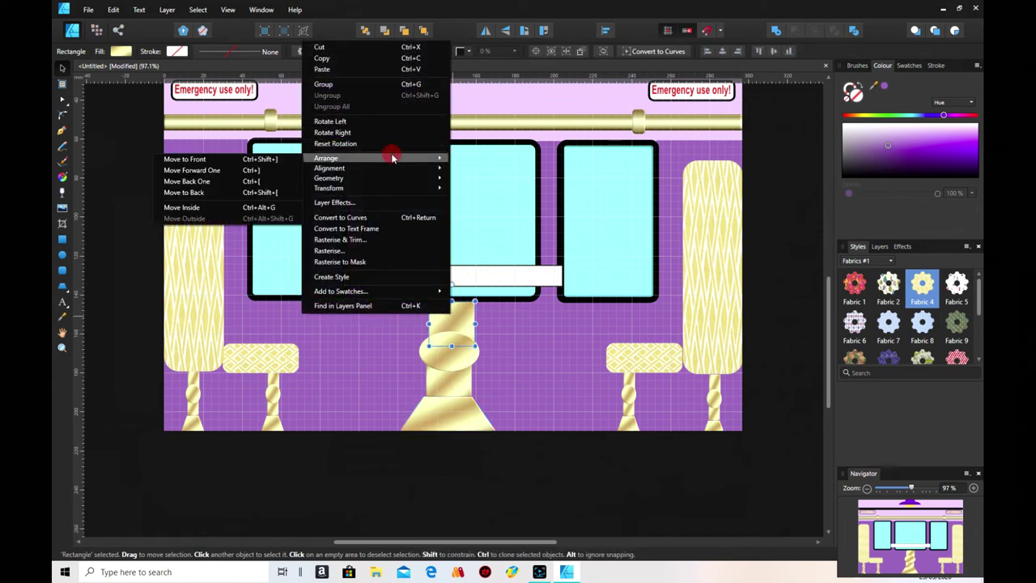
pyautogui.click(288, 159)
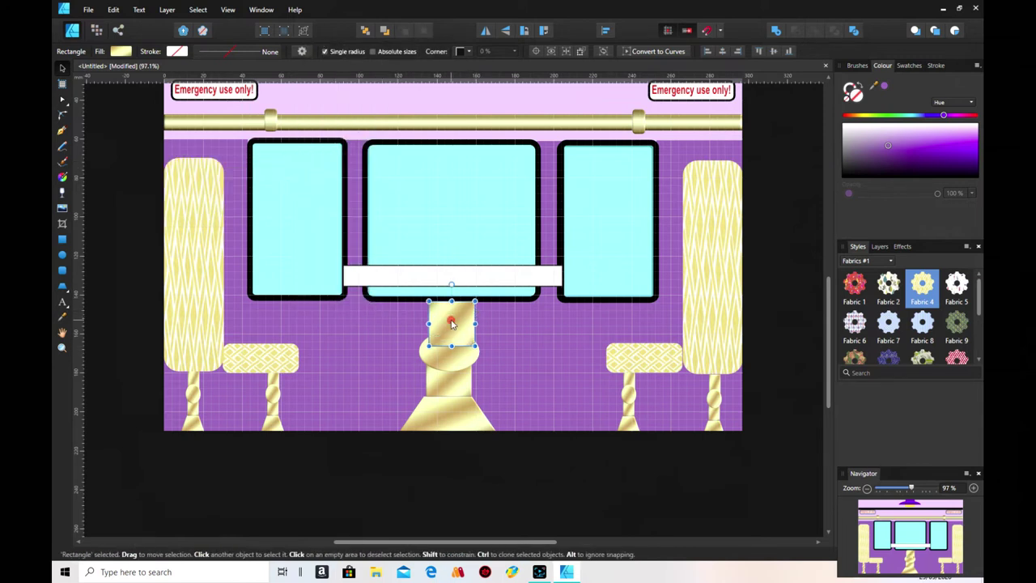
pyautogui.moveTo(451, 301); pyautogui.dragTo(454, 277)
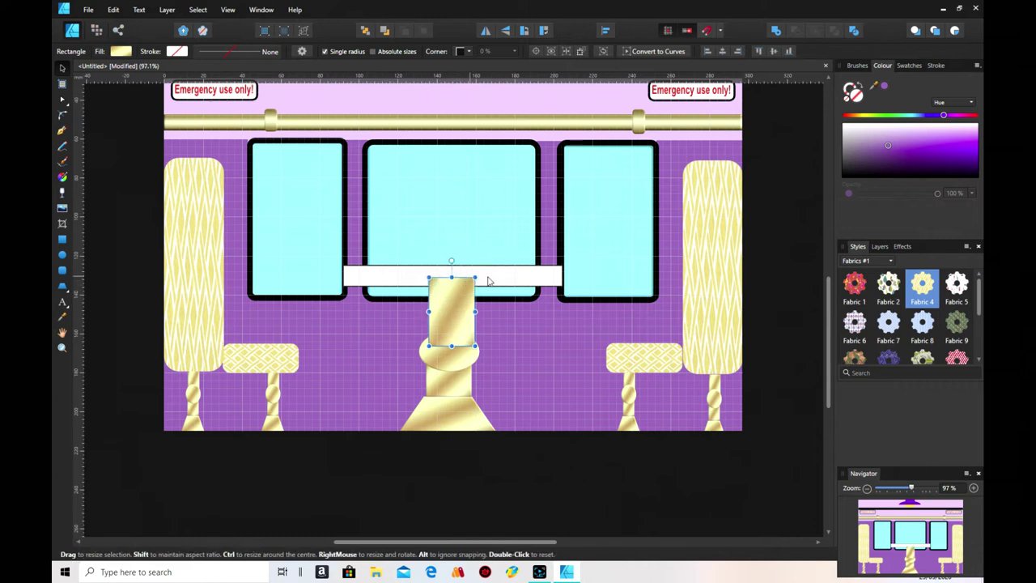
# Move the white tabletop to the front so that it covers the pedestal's upper end.
pyautogui.click(504, 280)
pyautogui.rightClick(507, 281)
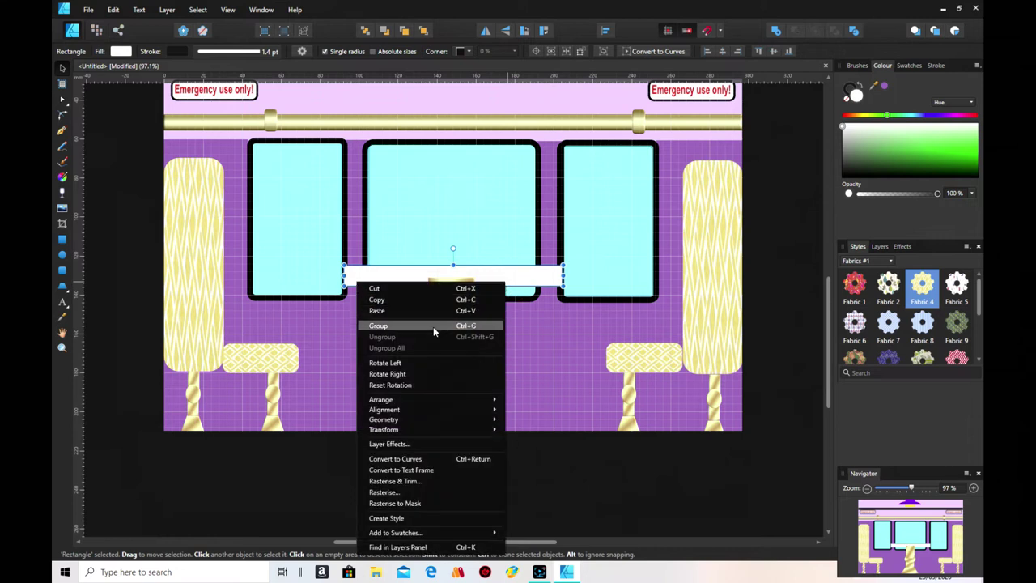
pyautogui.click(421, 406)
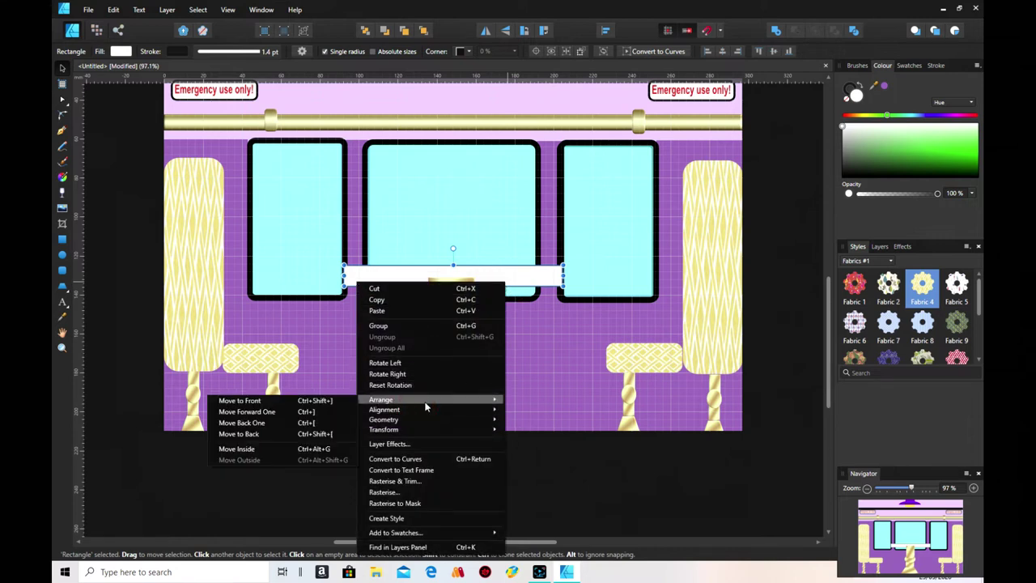
pyautogui.click(316, 401)
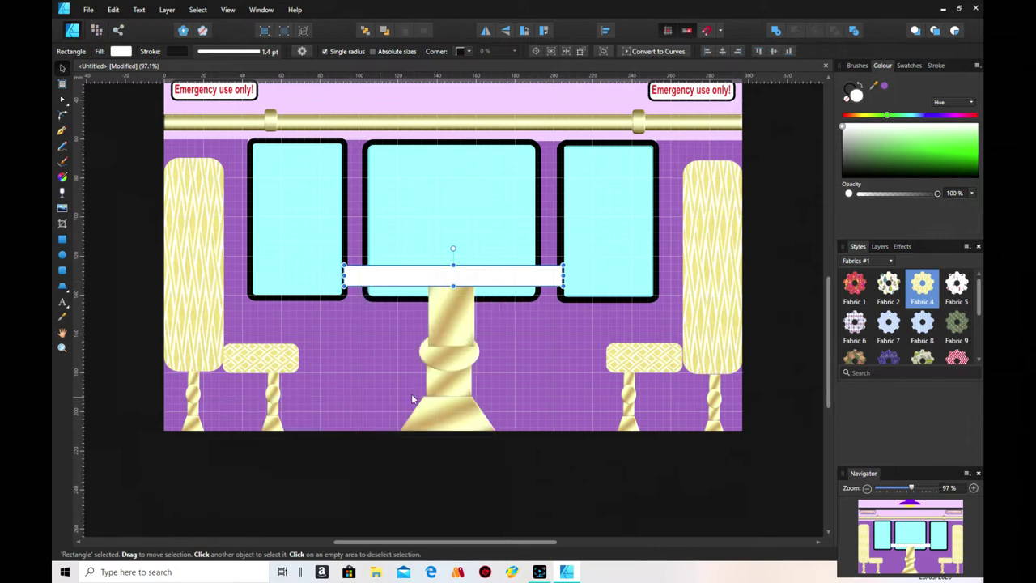
# Bring the gold ellipse in the middle of the table pedestal to the front of the stacking order.
pyautogui.click(456, 360)
pyautogui.rightClick(454, 356)
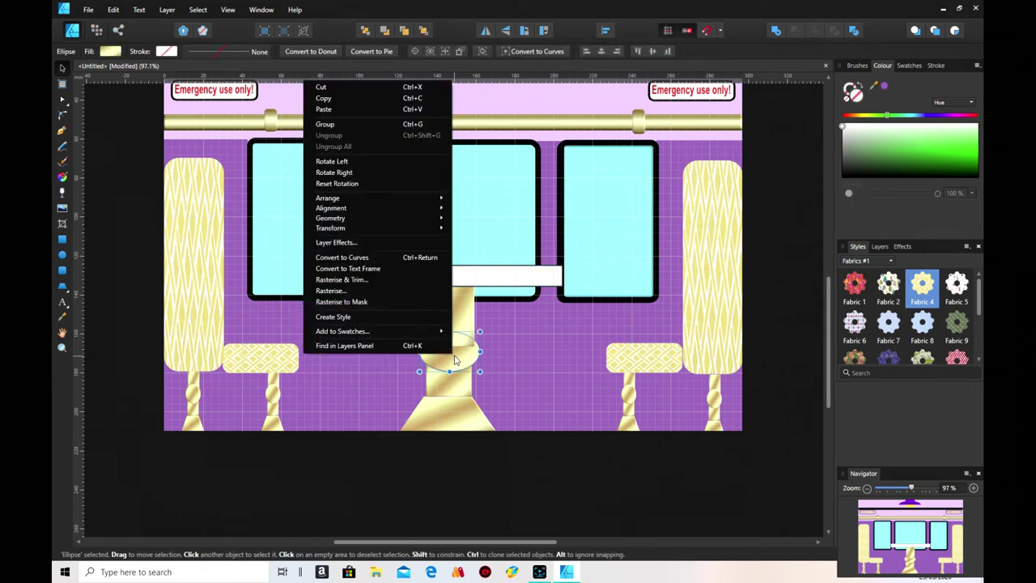
pyautogui.moveTo(409, 199)
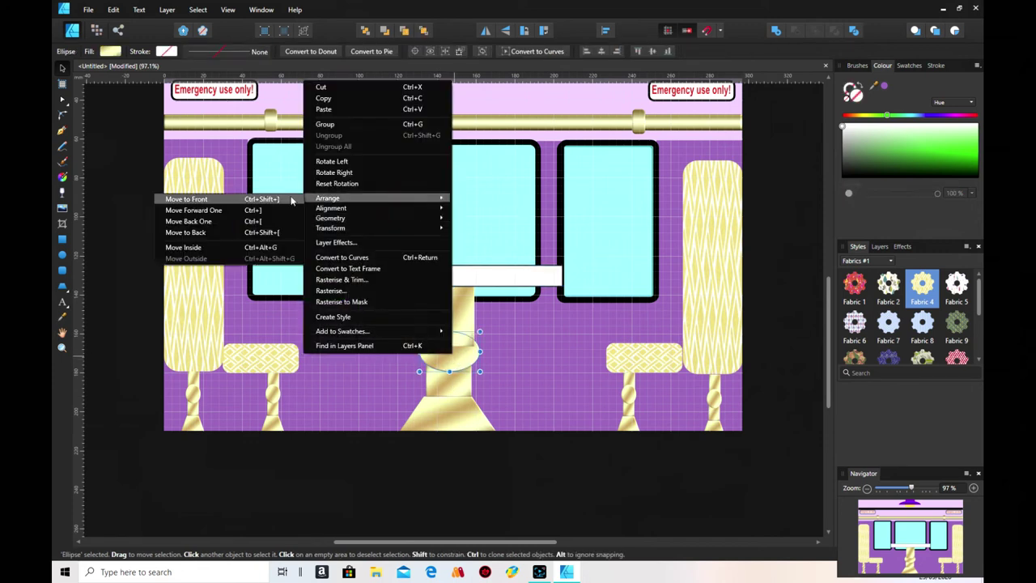
pyautogui.click(240, 200)
pyautogui.click(585, 512)
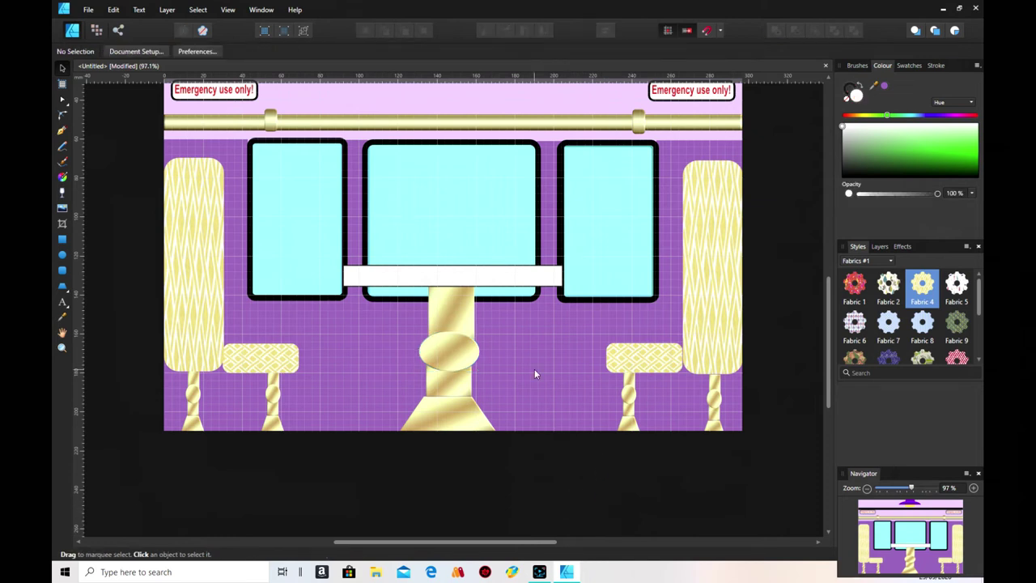
# Try the Knock on Wood styles Wood 2 and Wood 4 on the white tabletop, and settle on Wood 14.
pyautogui.click(551, 278)
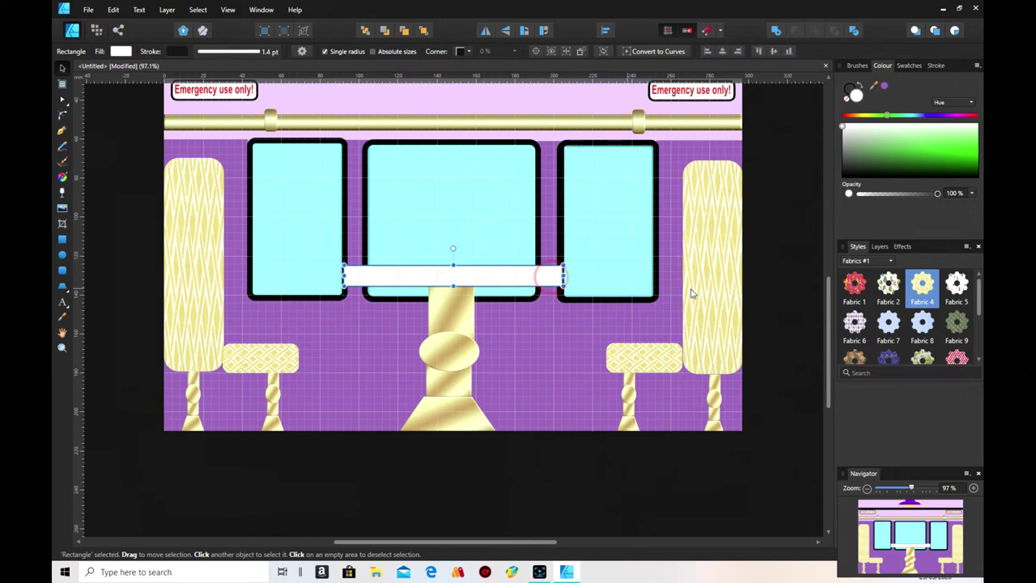
pyautogui.click(891, 261)
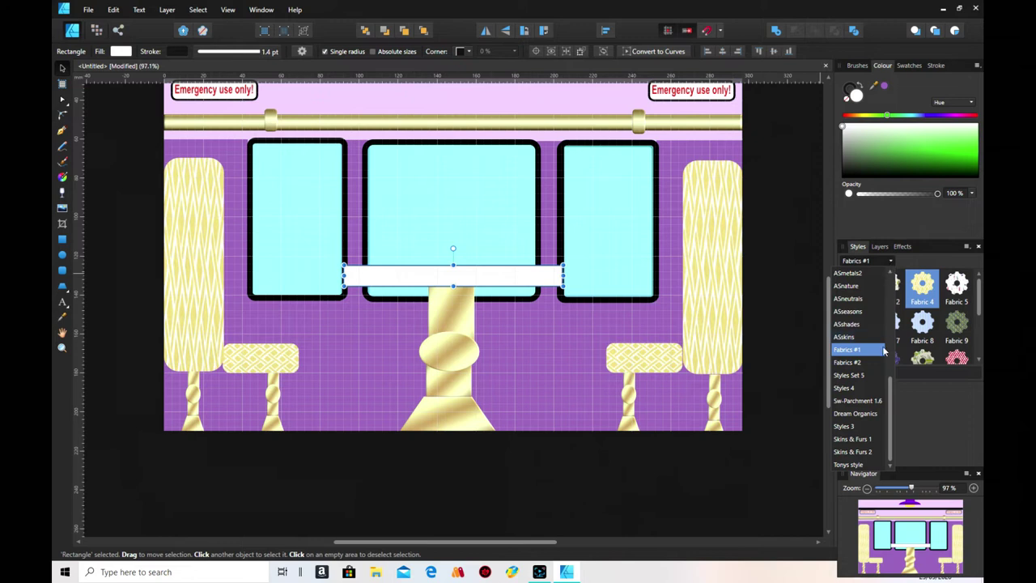
pyautogui.moveTo(890, 401); pyautogui.dragTo(889, 301)
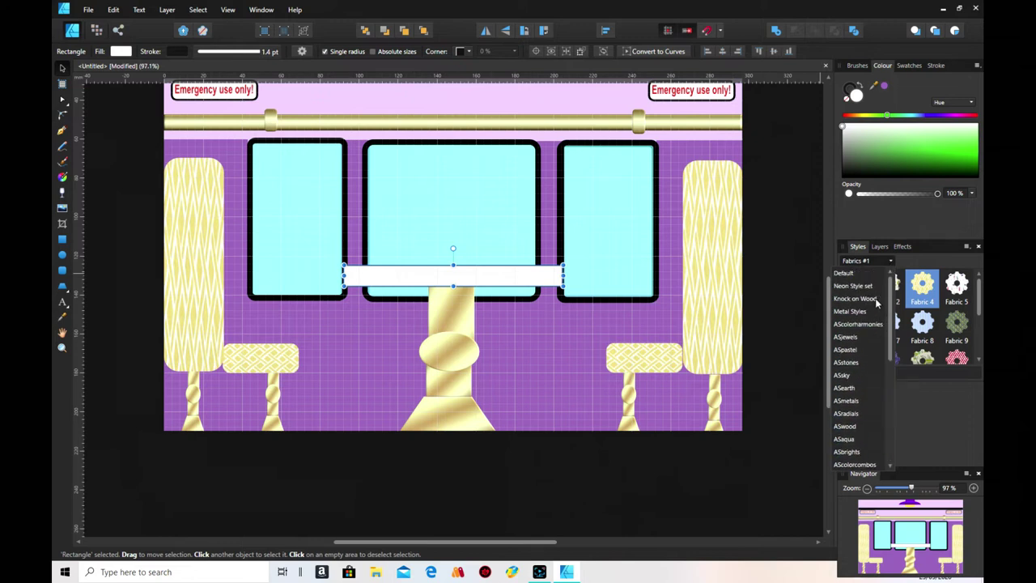
pyautogui.click(855, 299)
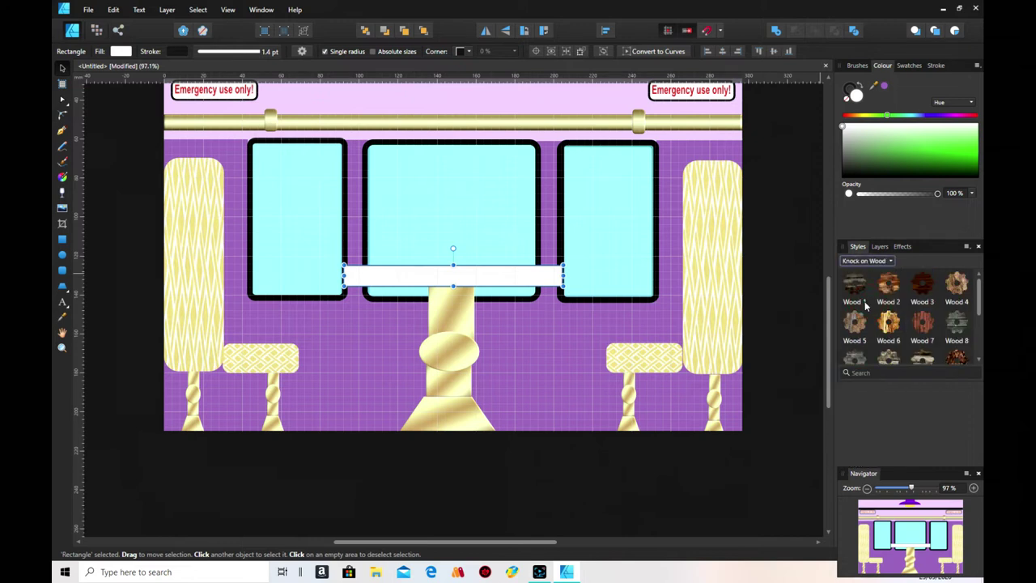
pyautogui.click(888, 285)
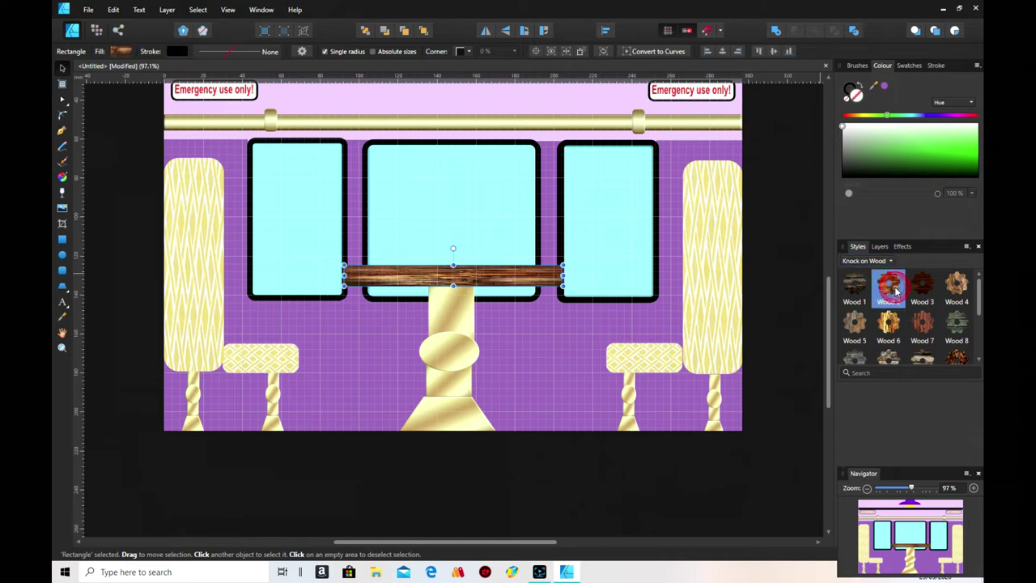
pyautogui.click(948, 293)
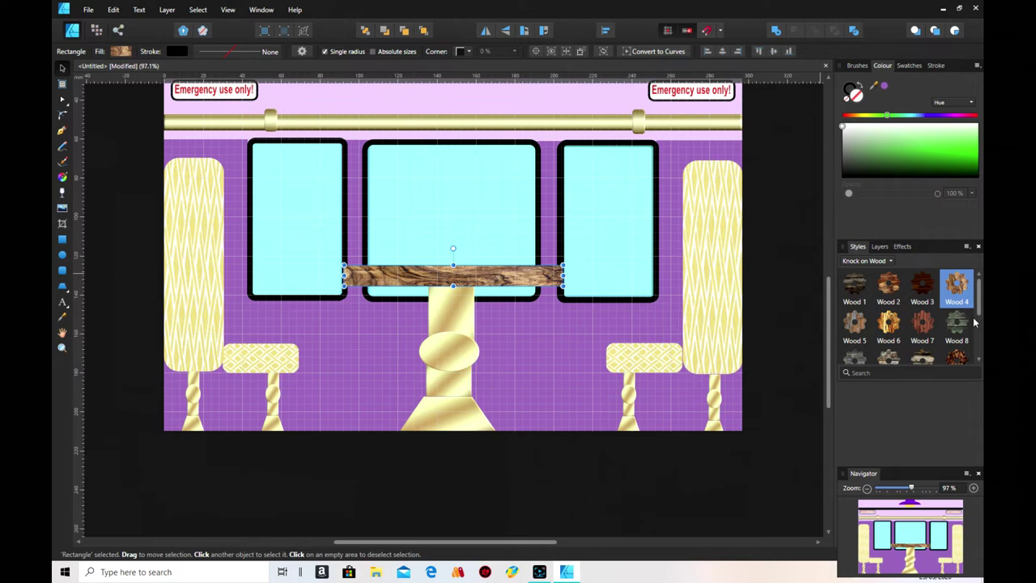
pyautogui.scroll(-3, 955, 323)
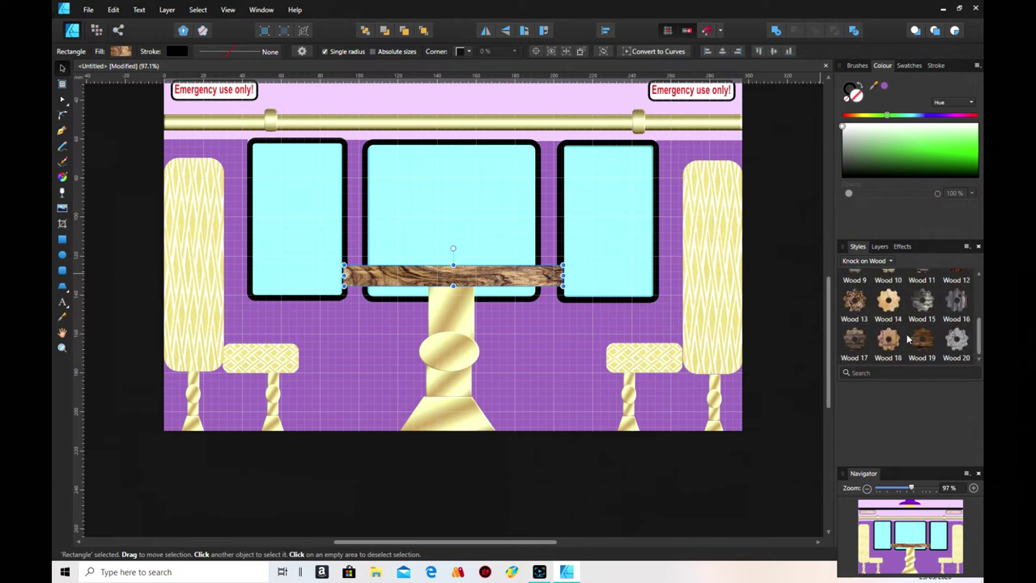
pyautogui.click(891, 307)
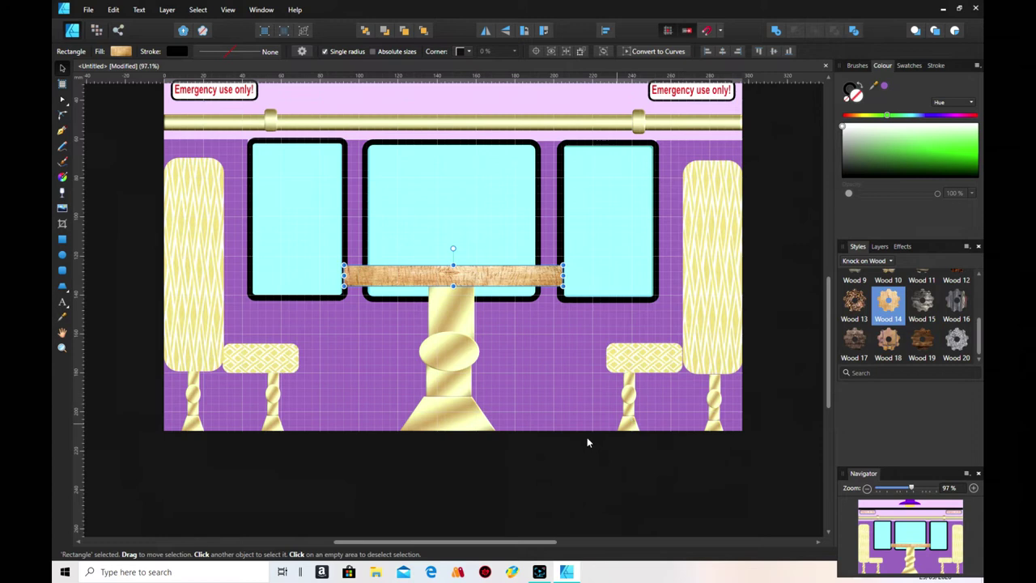
# Shift all four gold pedestal pieces together slightly to the right to centre them beneath the wooden tabletop.
pyautogui.moveTo(363, 468); pyautogui.dragTo(557, 271)
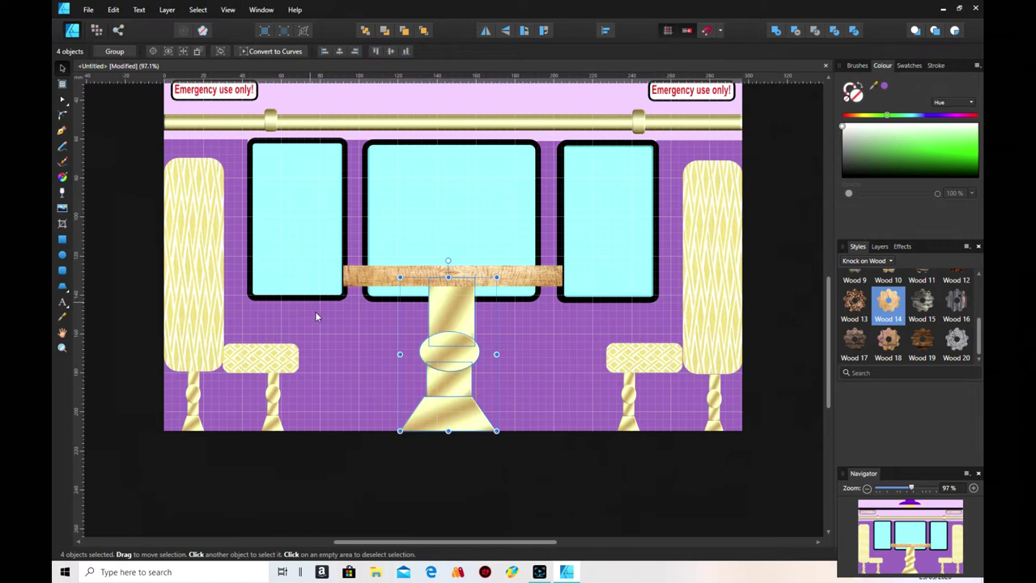
pyautogui.moveTo(453, 362); pyautogui.dragTo(457, 362)
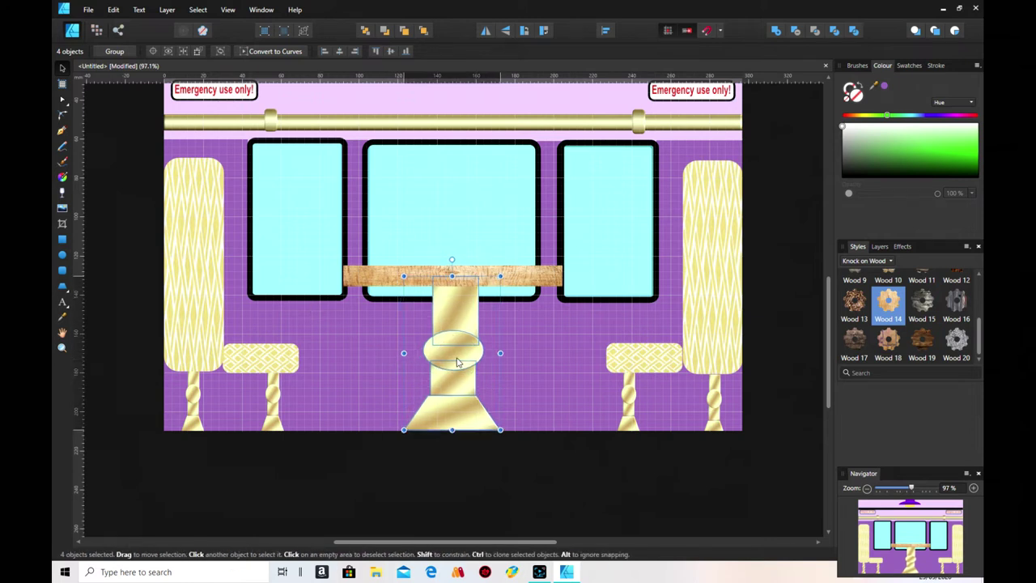
pyautogui.click(527, 438)
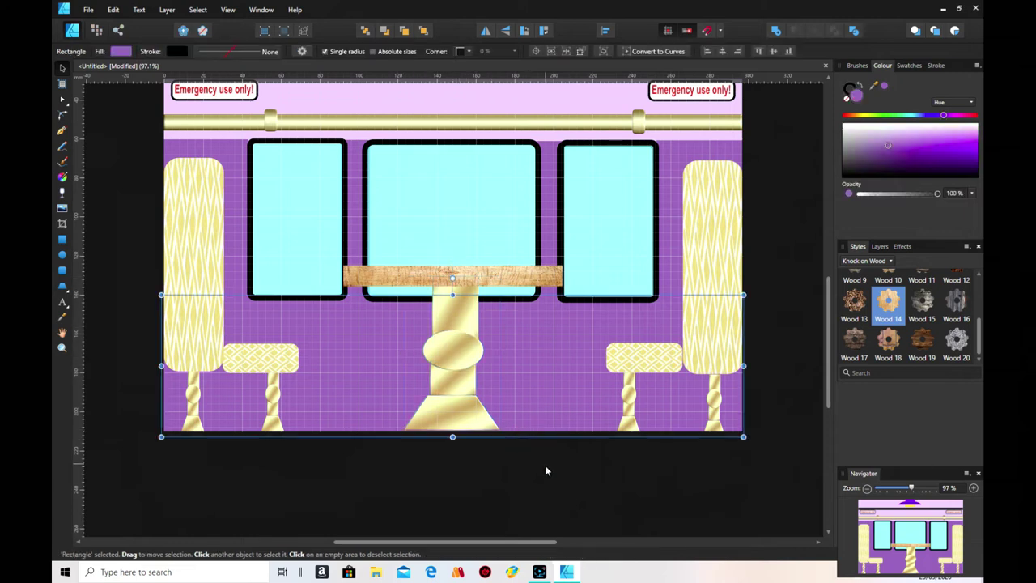
pyautogui.click(546, 469)
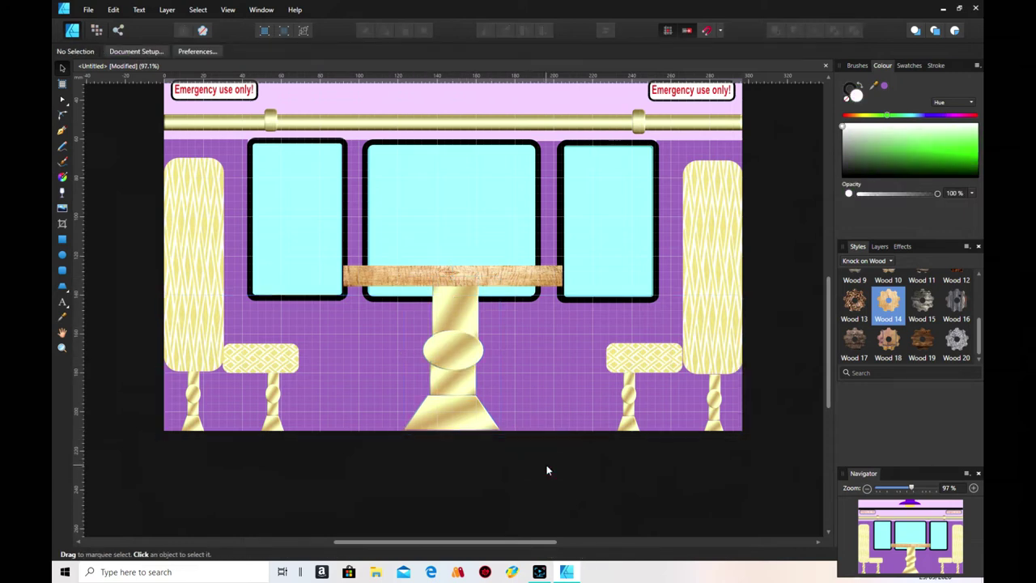
# Draw a white ellipse with a red outline, about 32 mm wide, on the purple wall between the left seat and the pedestal.
pyautogui.moveTo(828, 328); pyautogui.dragTo(831, 294)
pyautogui.scroll(1, 830, 290)
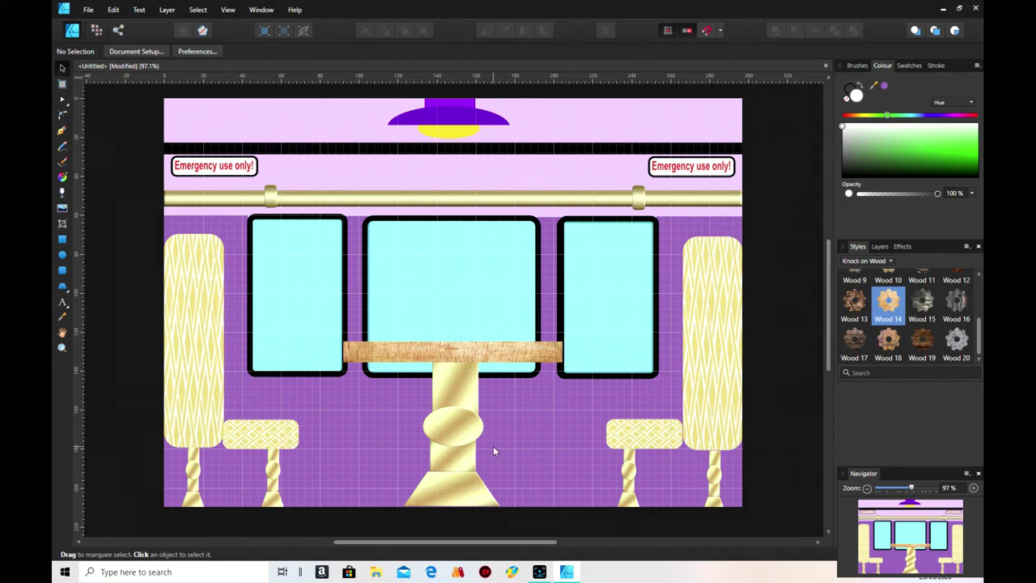
pyautogui.scroll(-2, 494, 443)
pyautogui.scroll(-3, 500, 427)
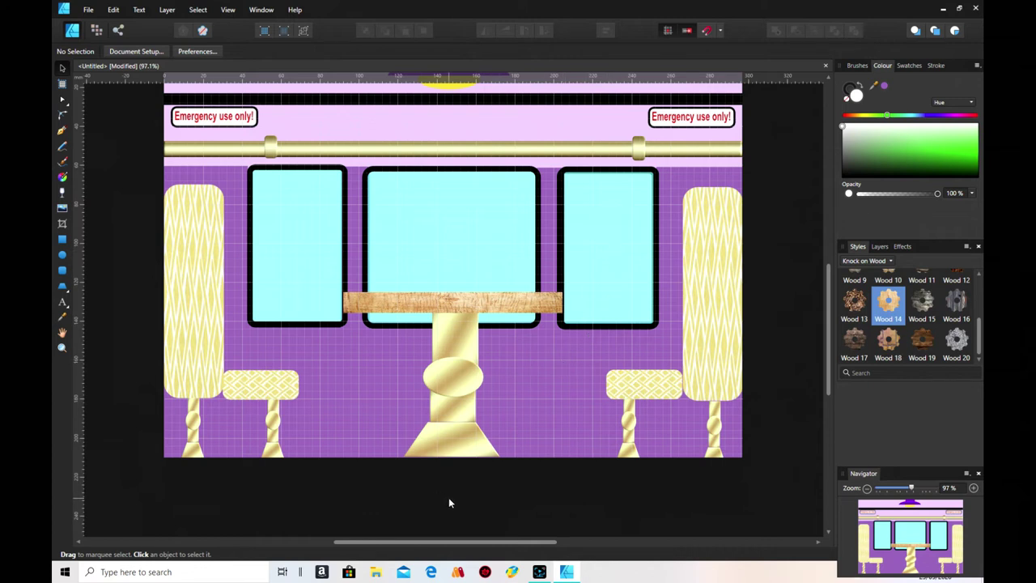
pyautogui.click(62, 256)
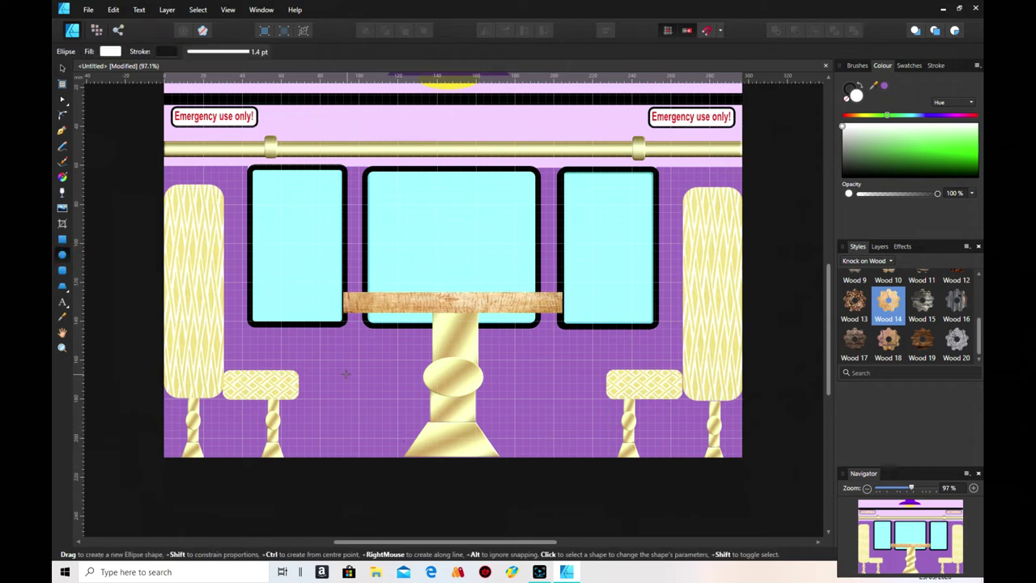
pyautogui.click(848, 89)
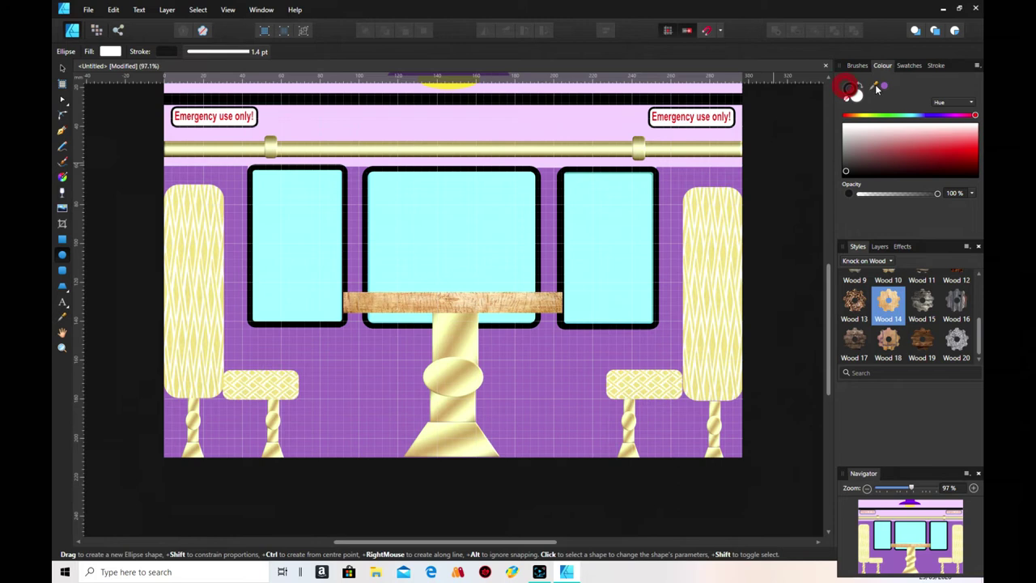
pyautogui.click(965, 146)
pyautogui.moveTo(336, 364); pyautogui.dragTo(398, 422)
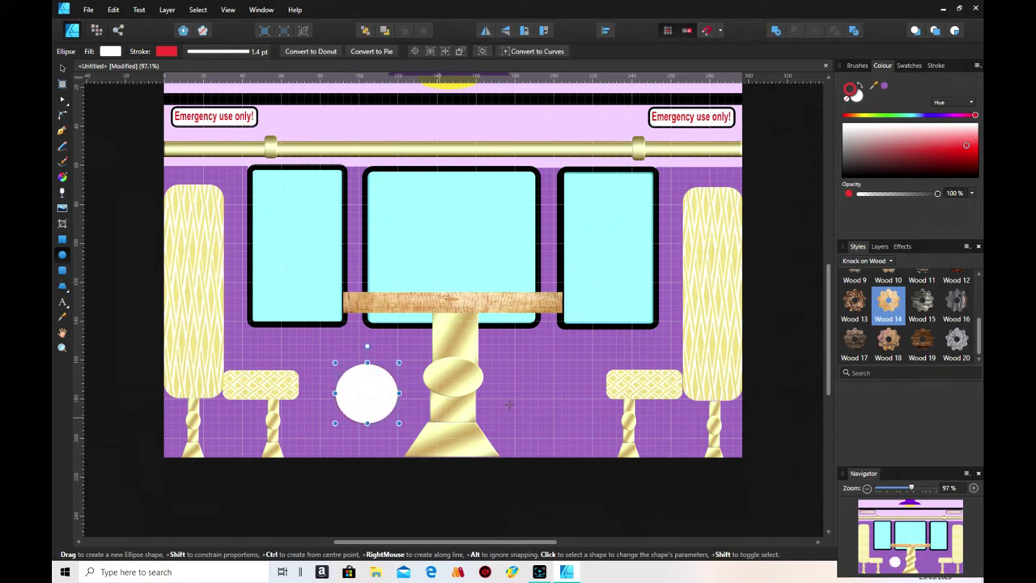
# Shrink the ellipse to a circle about 19 mm across and set its red outline to 3.8 pt wide.
pyautogui.click(937, 65)
pyautogui.moveTo(883, 99); pyautogui.dragTo(894, 106)
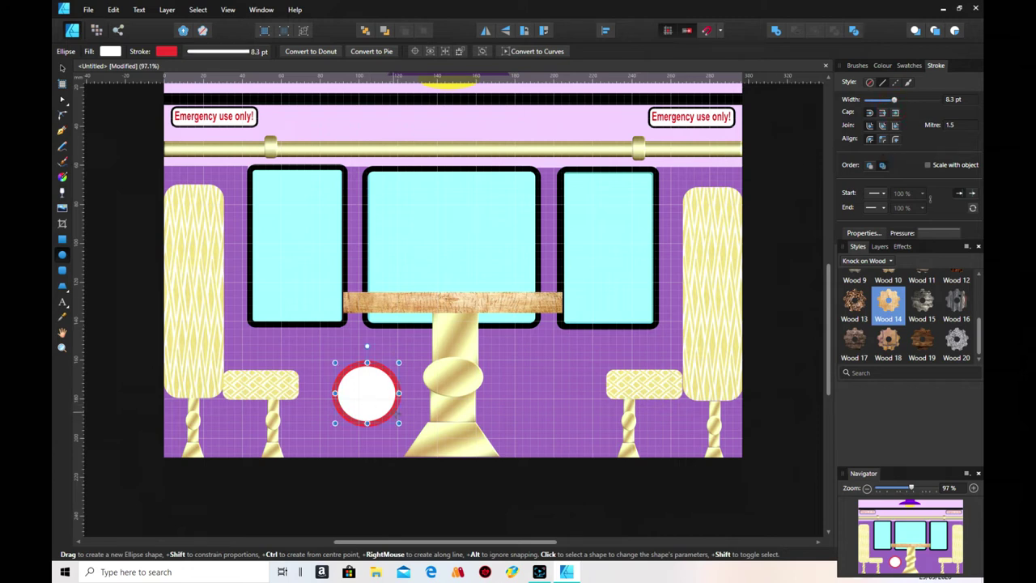
pyautogui.moveTo(398, 423); pyautogui.dragTo(372, 400)
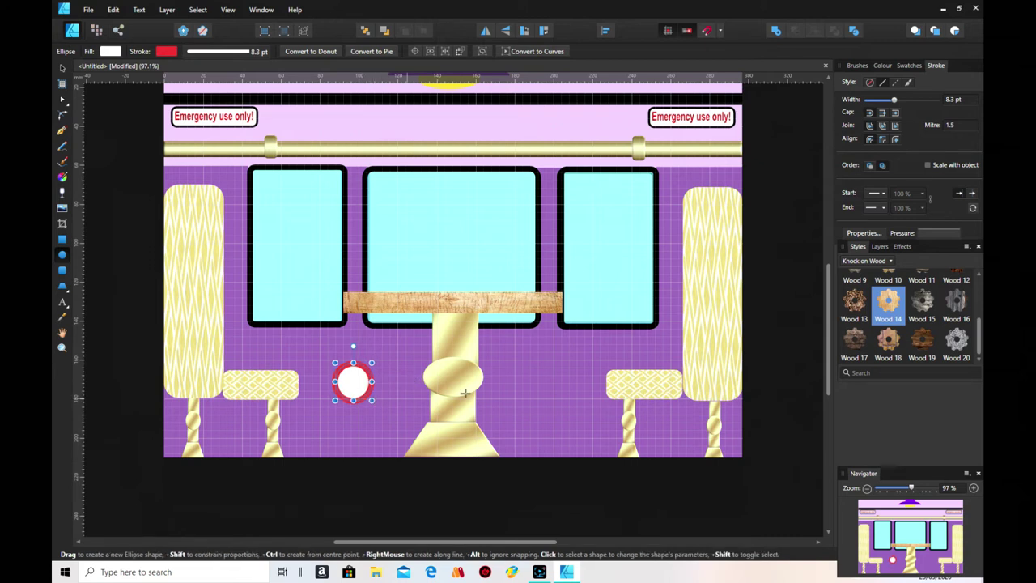
pyautogui.moveTo(893, 100); pyautogui.dragTo(887, 104)
# Draw a thin horizontal bar about 23 mm long below the artwork and fill it with bright red.
pyautogui.click(62, 238)
pyautogui.moveTo(332, 486); pyautogui.dragTo(377, 490)
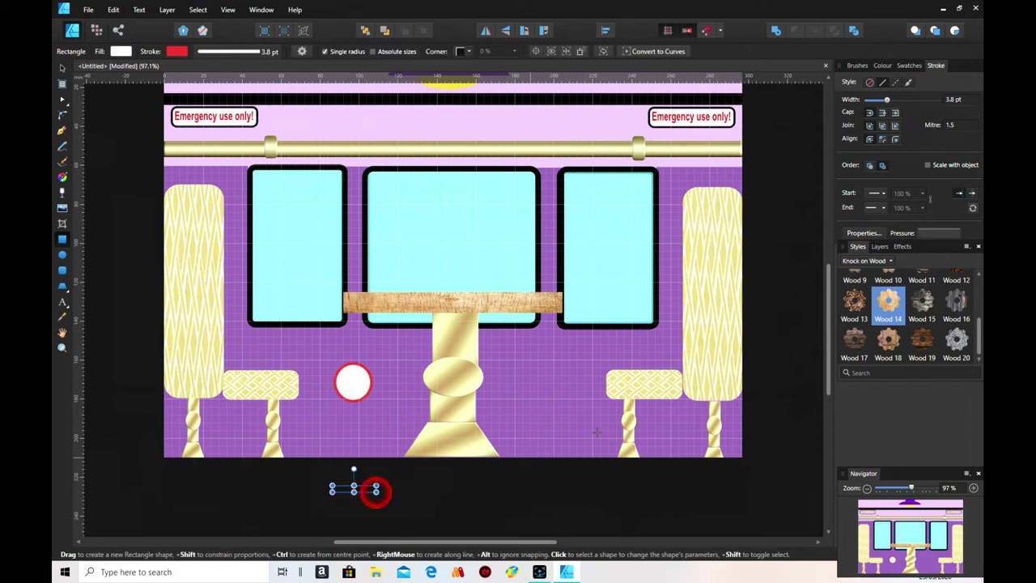
pyautogui.click(882, 64)
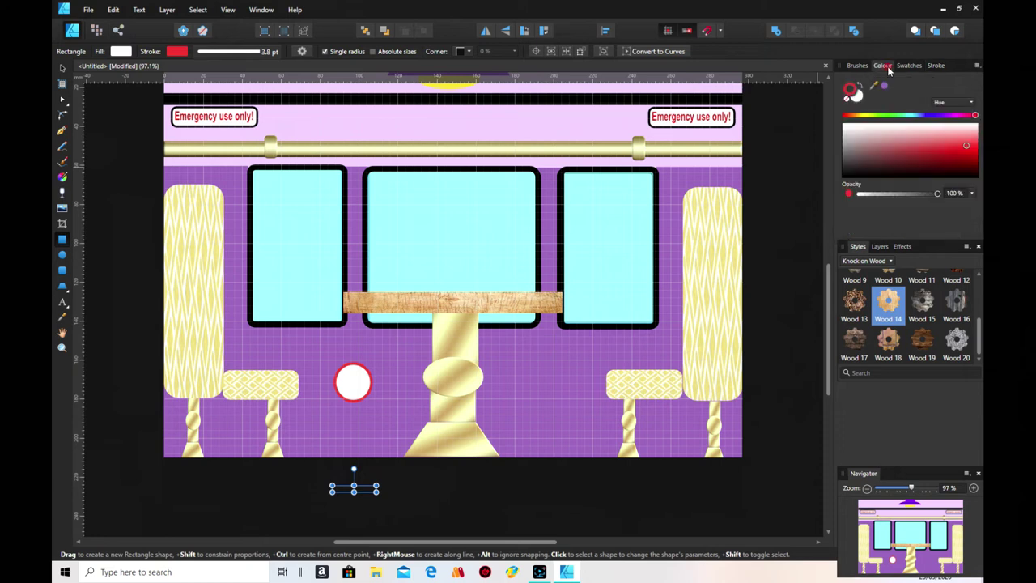
pyautogui.click(858, 95)
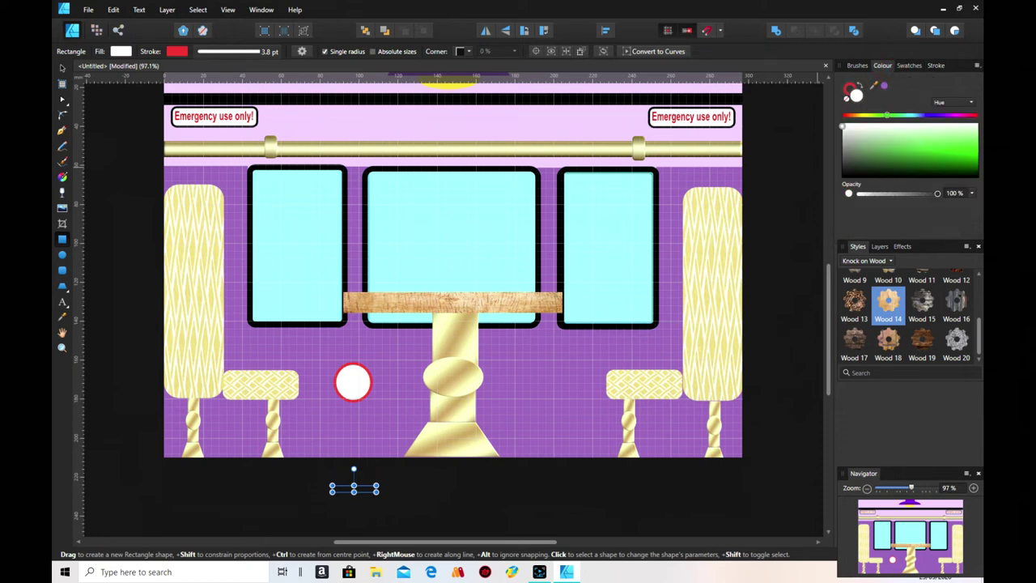
pyautogui.click(845, 116)
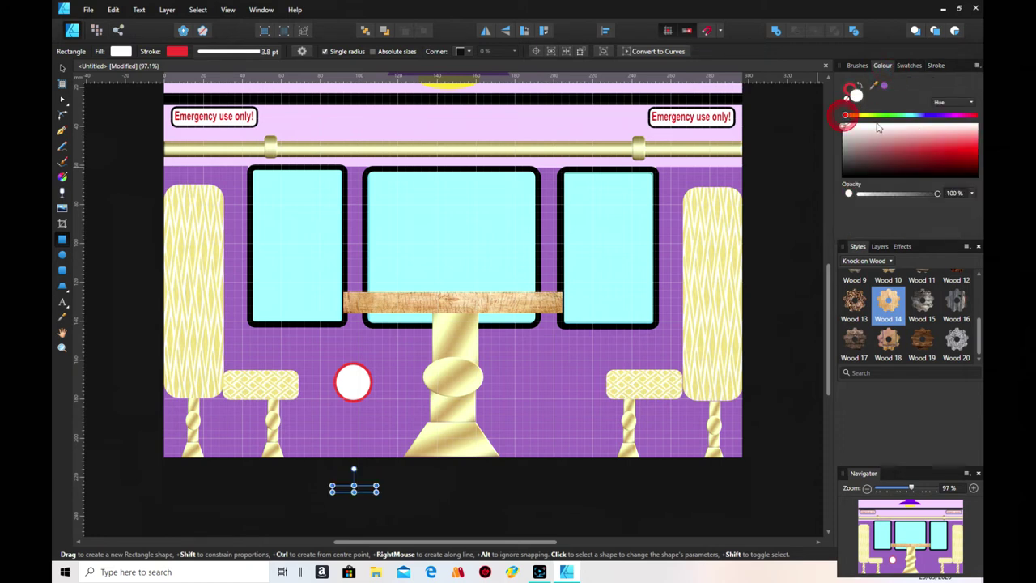
pyautogui.click(975, 147)
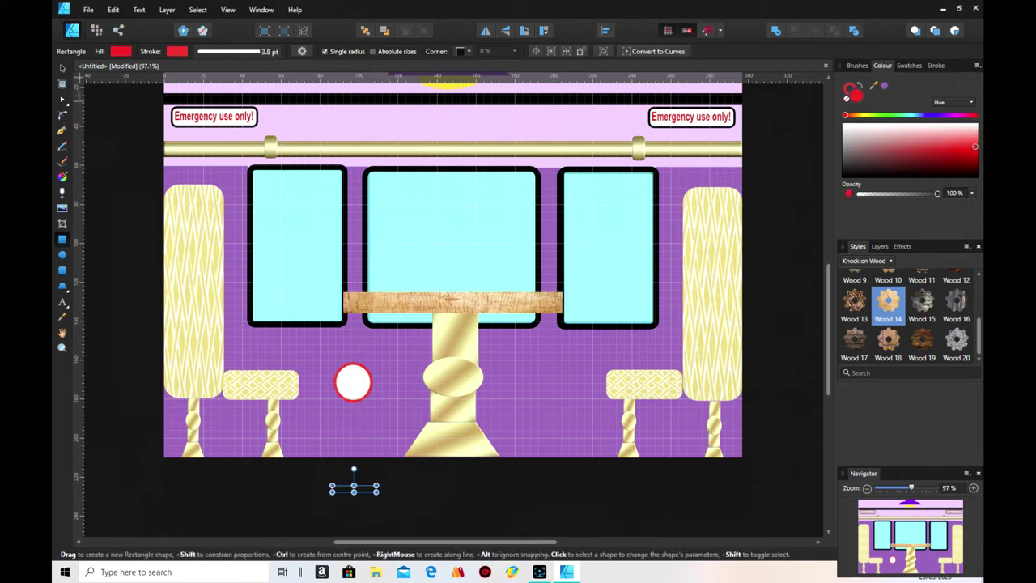
# Rotate the red bar to slope down to the right, place it across the white circle and shorten it to fit the ring.
pyautogui.click(62, 68)
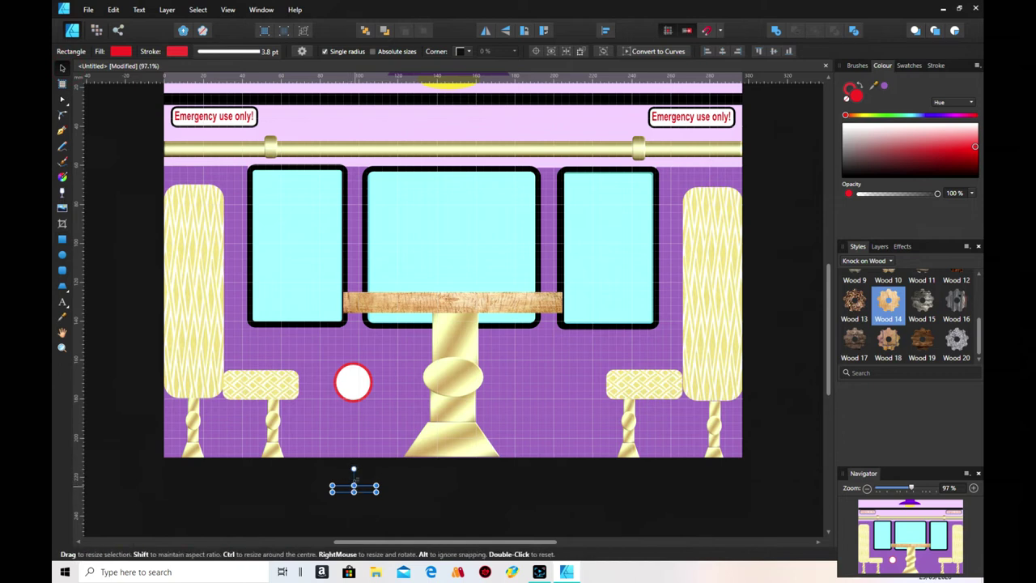
pyautogui.moveTo(353, 467); pyautogui.dragTo(366, 471)
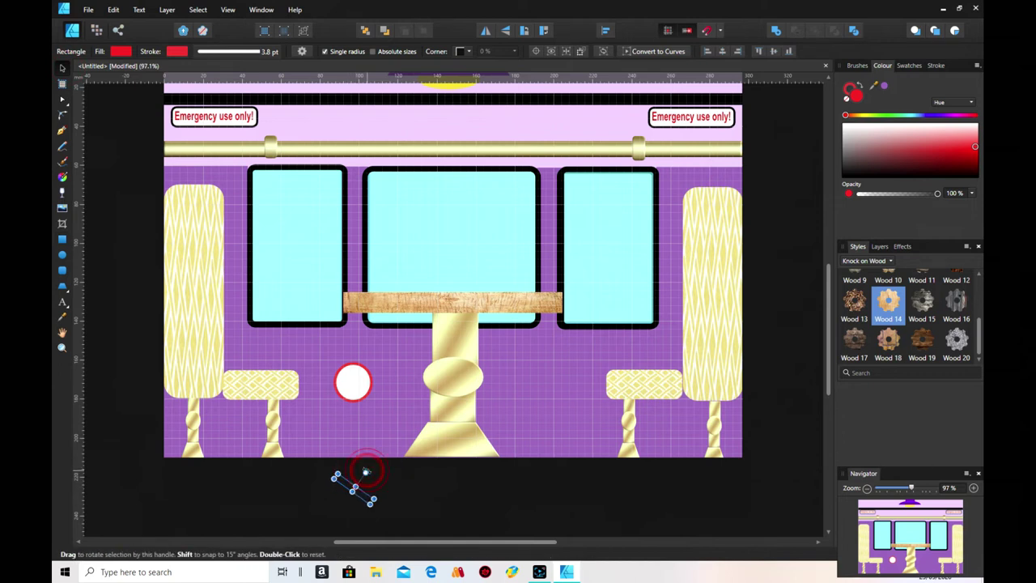
pyautogui.moveTo(351, 489); pyautogui.dragTo(347, 384)
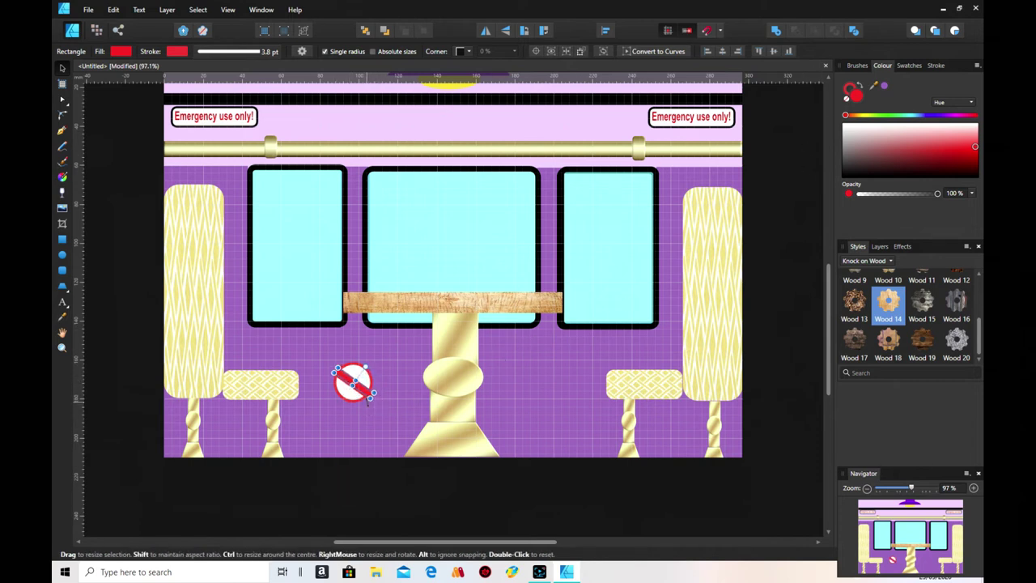
pyautogui.moveTo(373, 395); pyautogui.dragTo(338, 374)
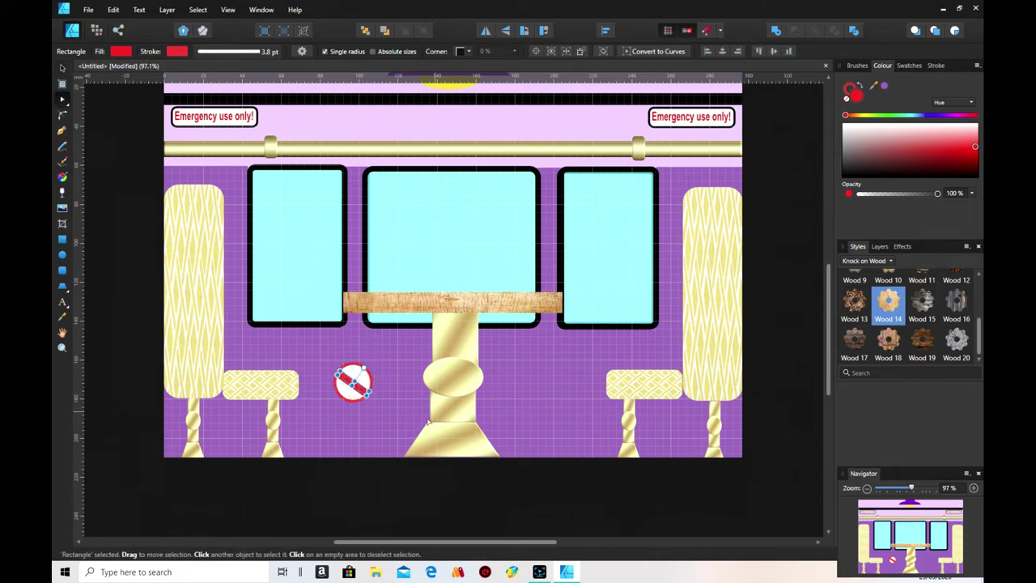
pyautogui.click(381, 499)
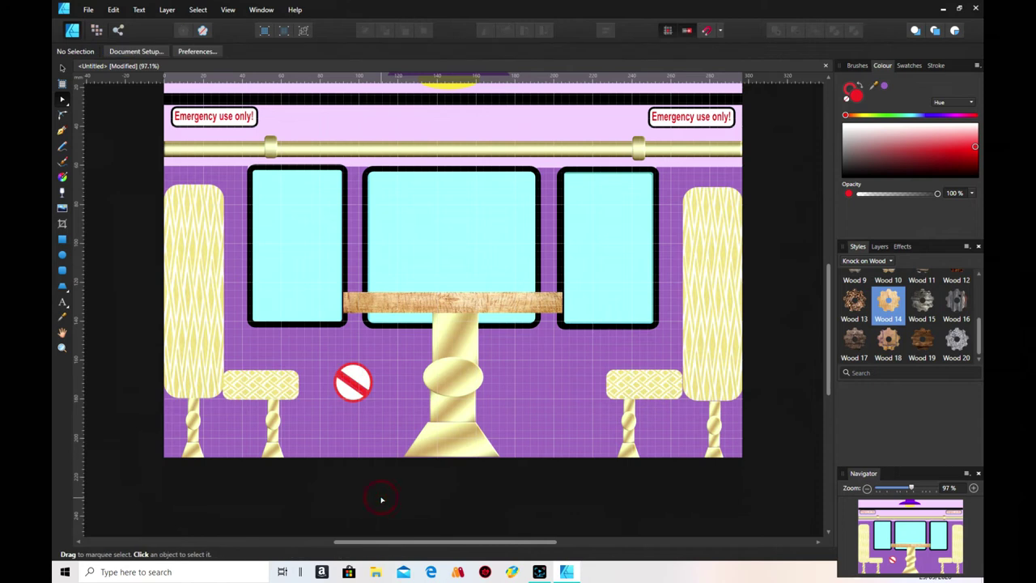
pyautogui.click(352, 386)
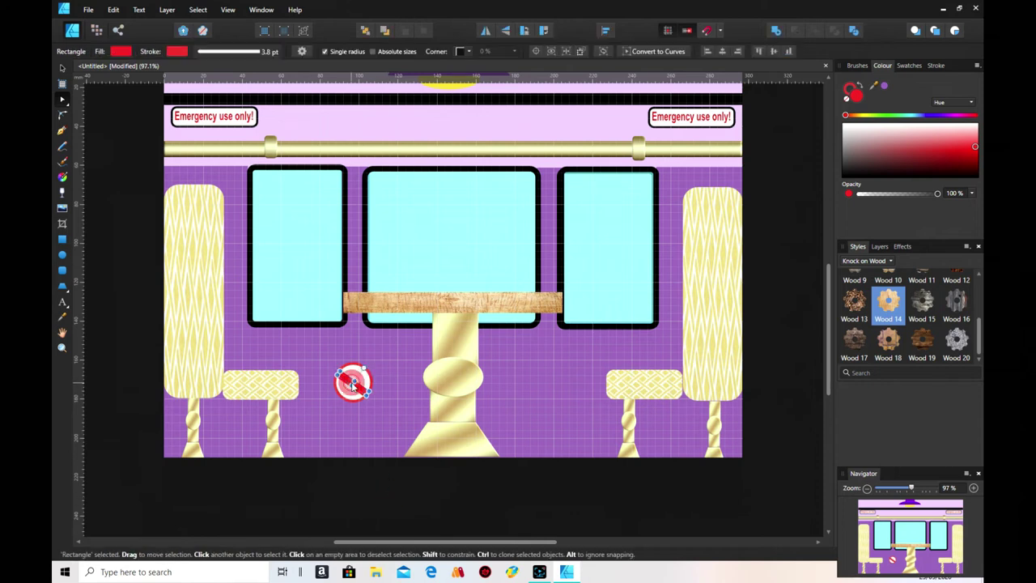
pyautogui.moveTo(352, 386); pyautogui.dragTo(366, 369)
pyautogui.click(425, 494)
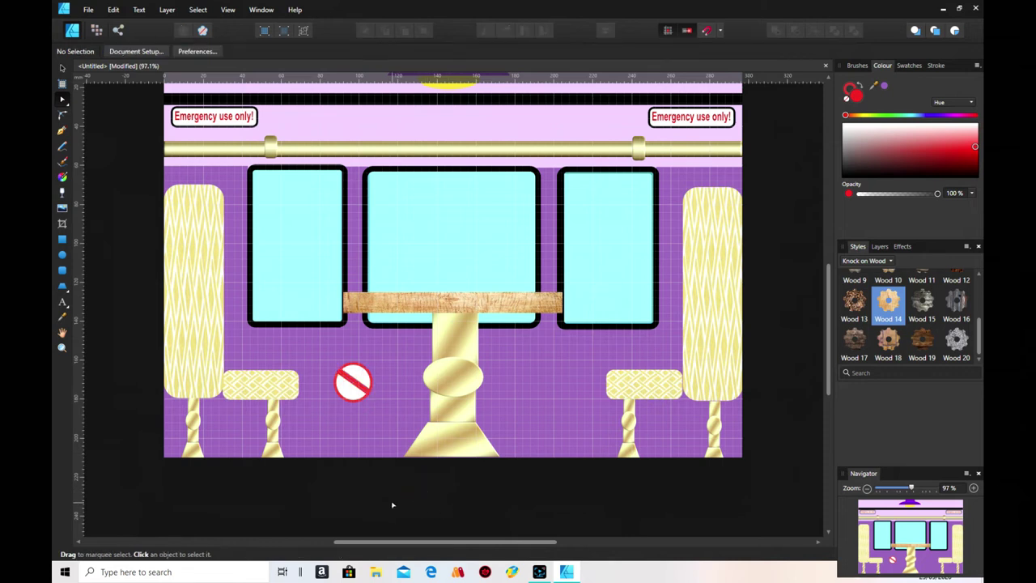
# Draw a thin rectangle below the artwork with white fill and a black outline, and shrink it to about 16 mm long.
pyautogui.click(62, 239)
pyautogui.moveTo(365, 484); pyautogui.dragTo(404, 491)
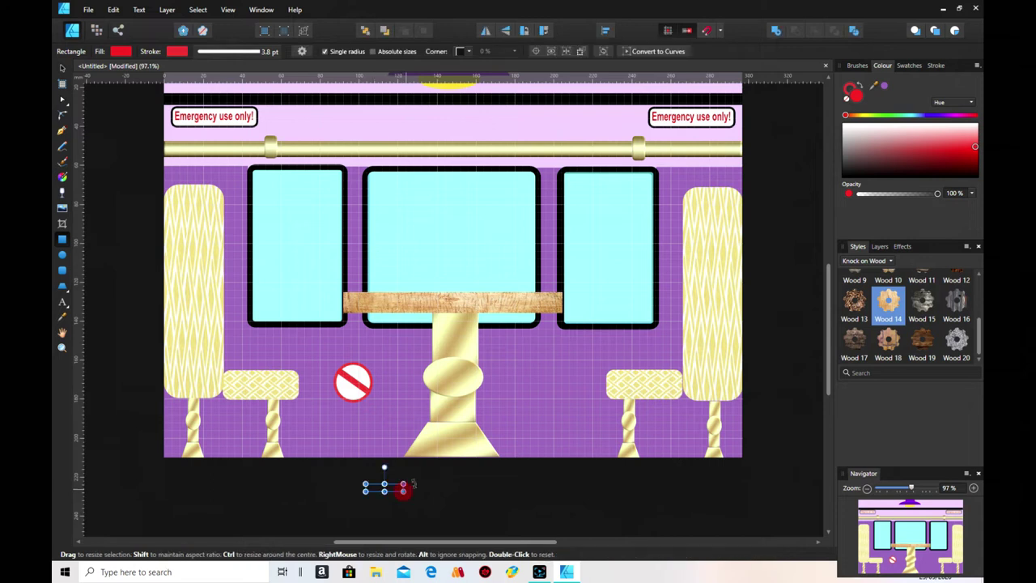
pyautogui.click(849, 92)
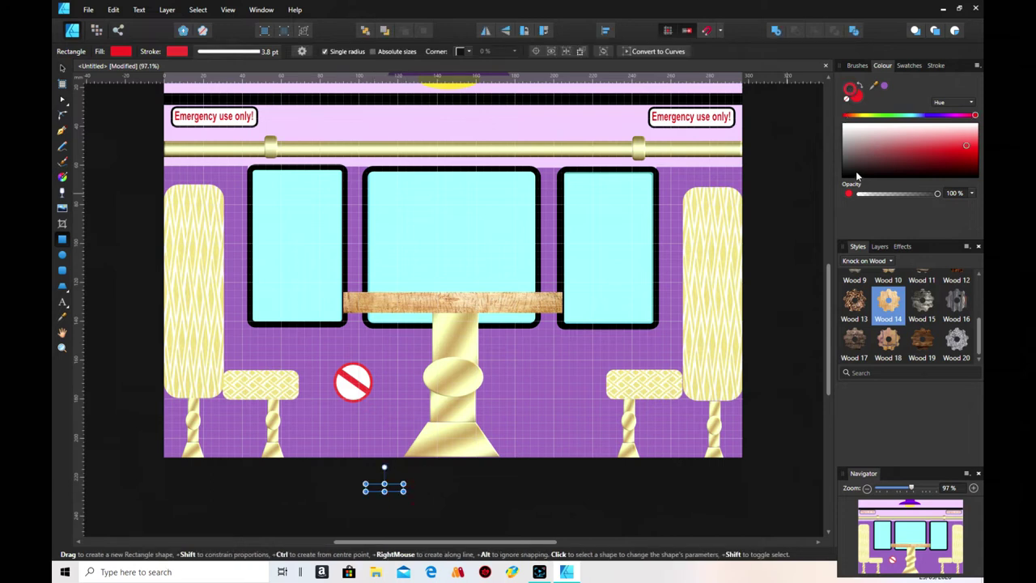
pyautogui.click(854, 173)
pyautogui.click(847, 126)
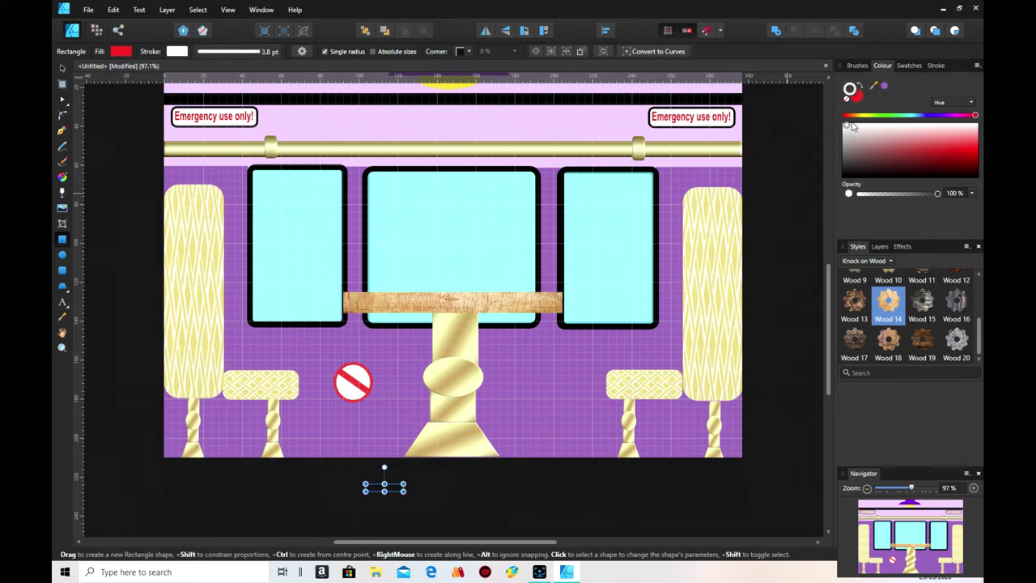
pyautogui.click(851, 174)
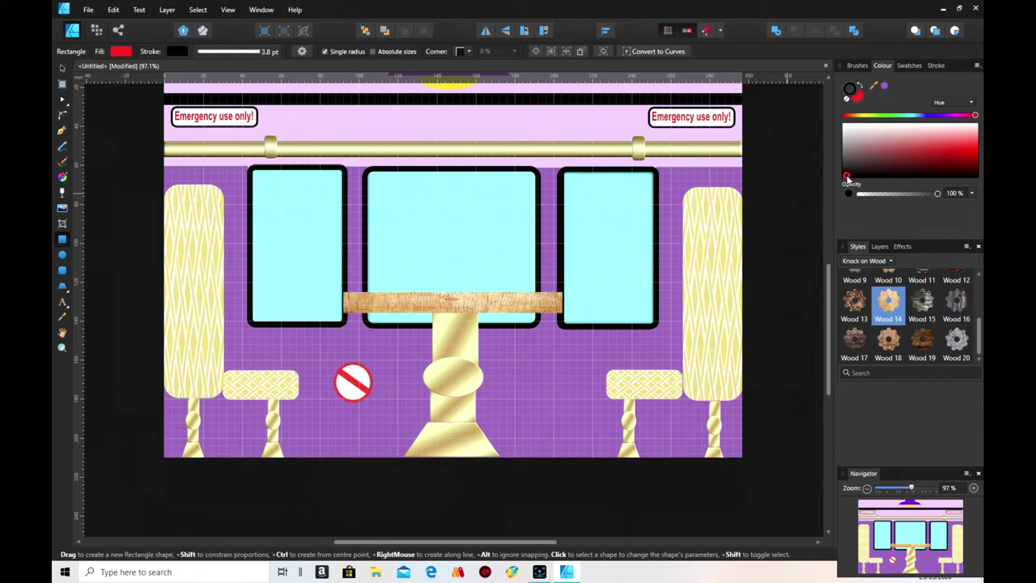
pyautogui.click(855, 98)
pyautogui.click(847, 131)
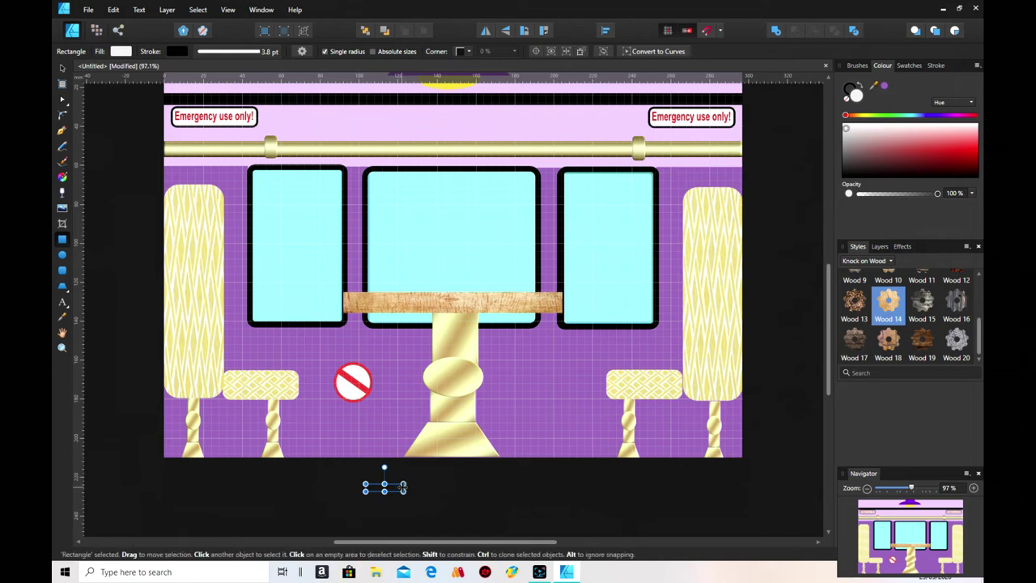
pyautogui.moveTo(403, 484); pyautogui.dragTo(397, 488)
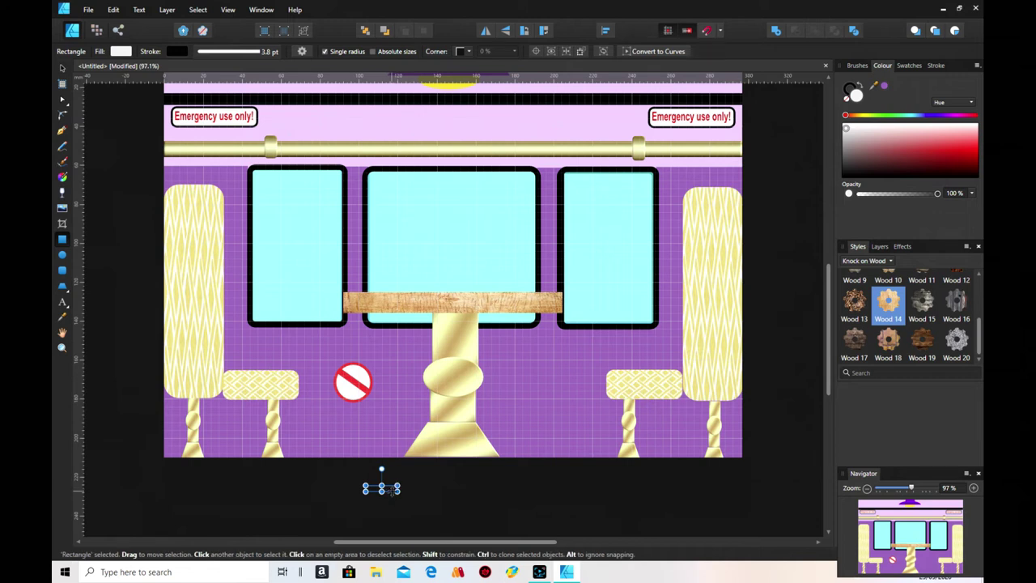
# Duplicate the thin white rectangle through the clipboard and move the original onto the round prohibition sign as a cigarette body.
pyautogui.rightClick(397, 488)
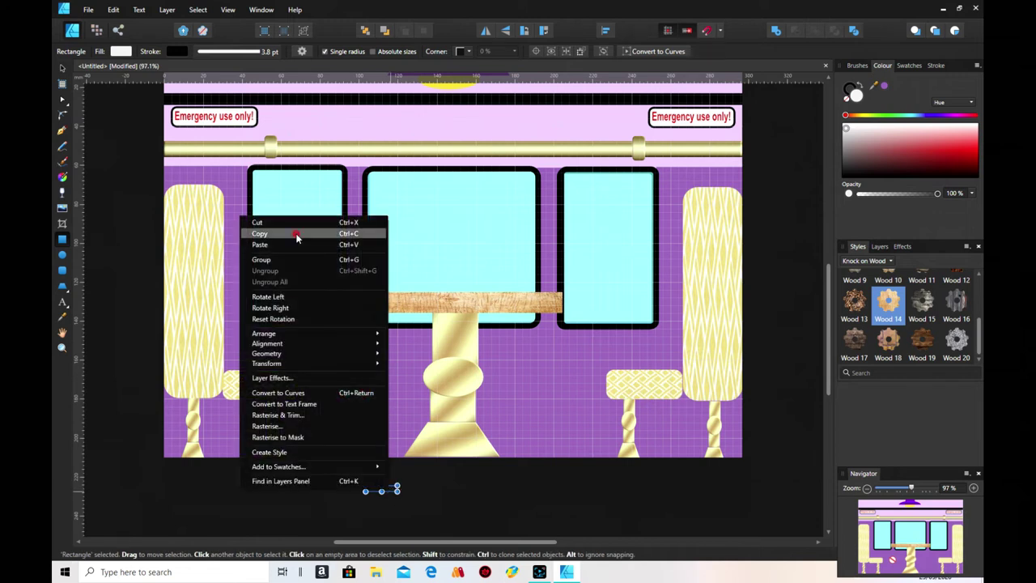
pyautogui.click(296, 233)
pyautogui.rightClick(389, 493)
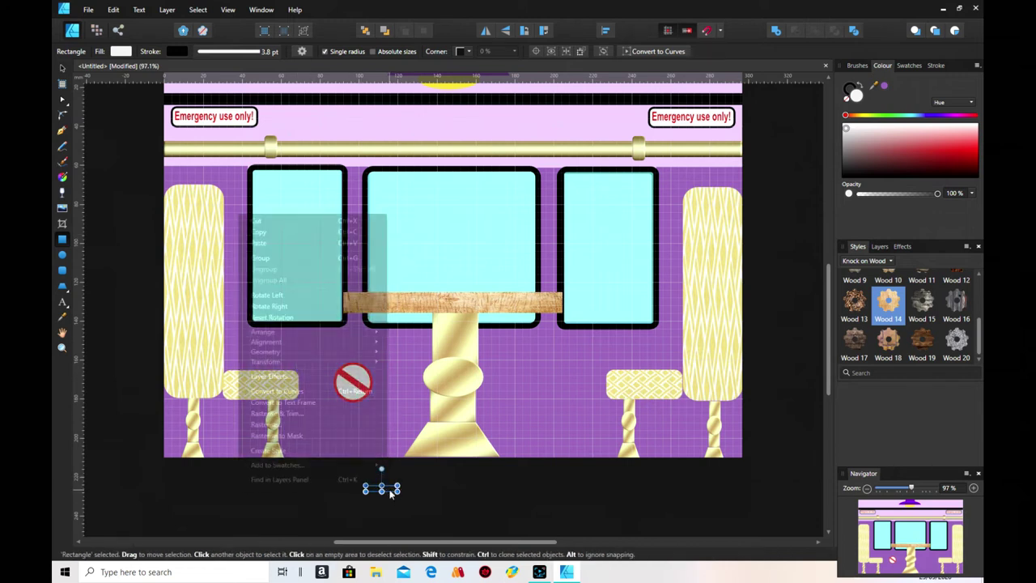
pyautogui.click(293, 240)
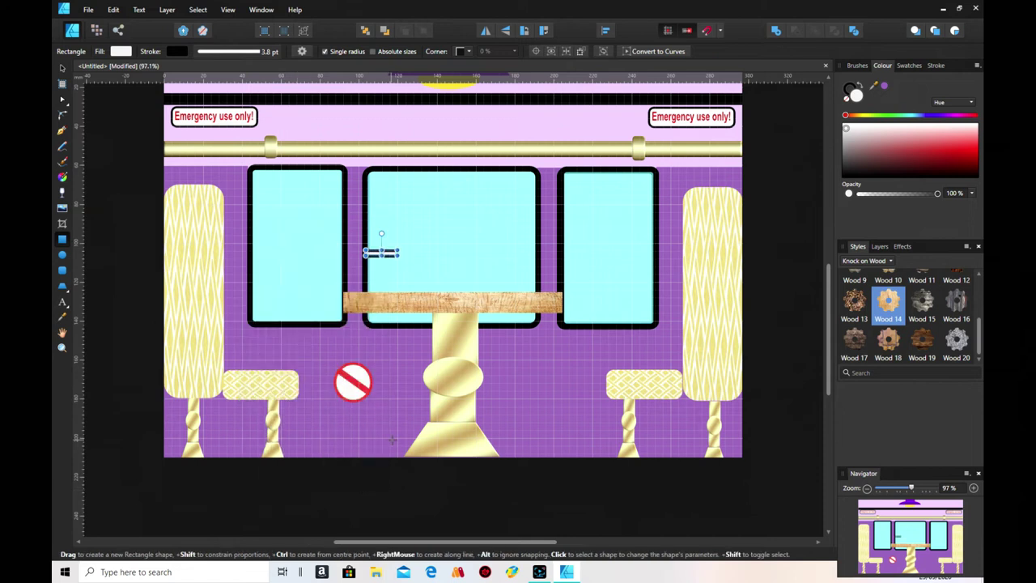
pyautogui.rightClick(394, 477)
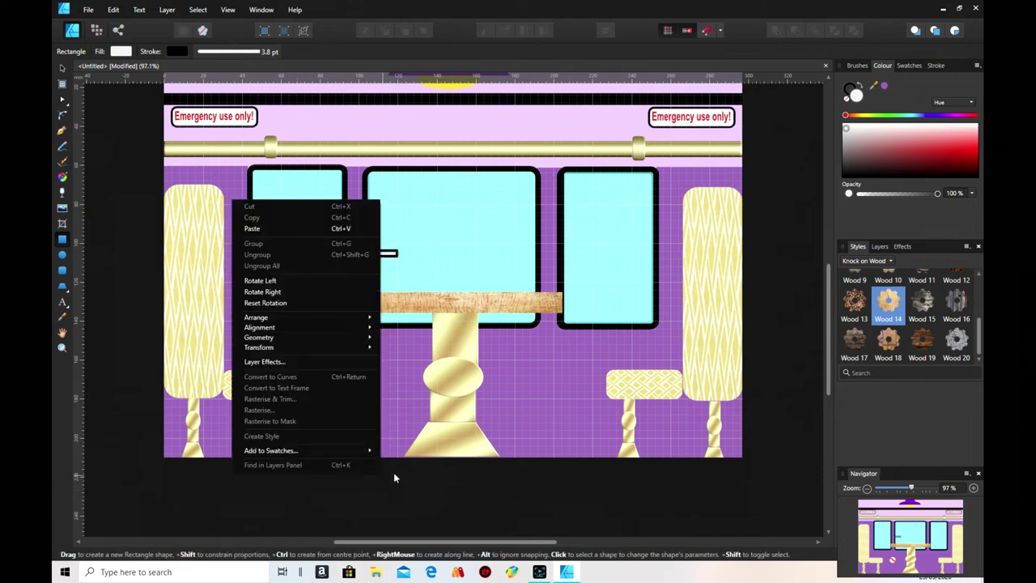
pyautogui.click(206, 459)
pyautogui.moveTo(321, 463); pyautogui.dragTo(452, 510)
pyautogui.moveTo(367, 486); pyautogui.dragTo(356, 379)
pyautogui.moveTo(348, 470); pyautogui.dragTo(516, 513)
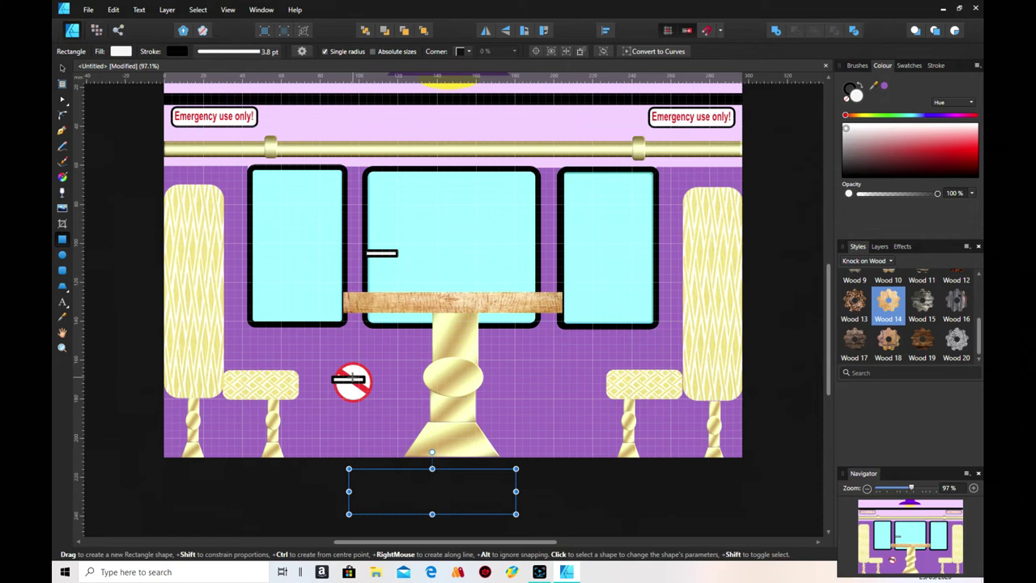
pyautogui.rightClick(350, 379)
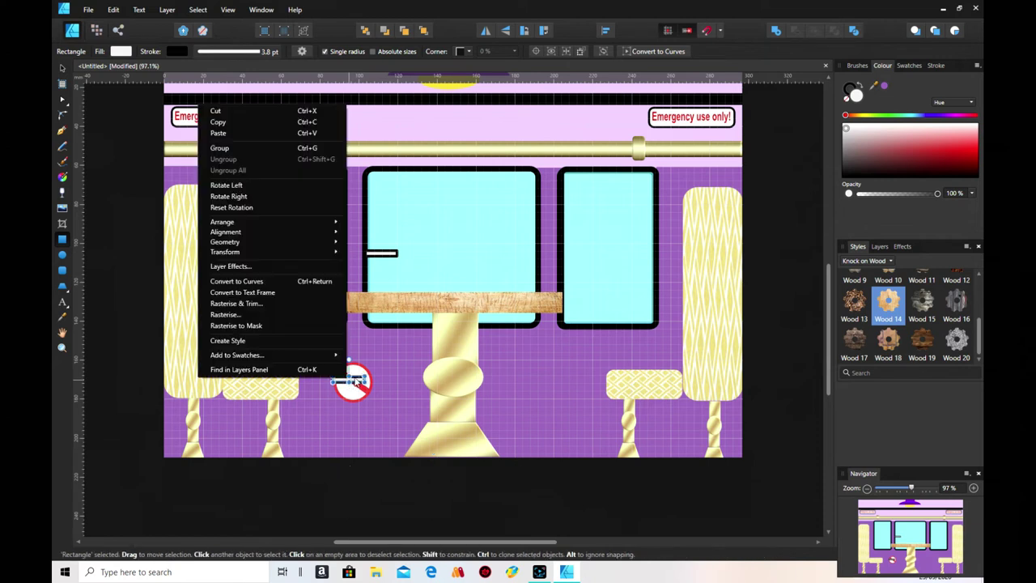
pyautogui.click(258, 132)
pyautogui.moveTo(380, 489); pyautogui.dragTo(462, 520)
pyautogui.moveTo(335, 468); pyautogui.dragTo(547, 554)
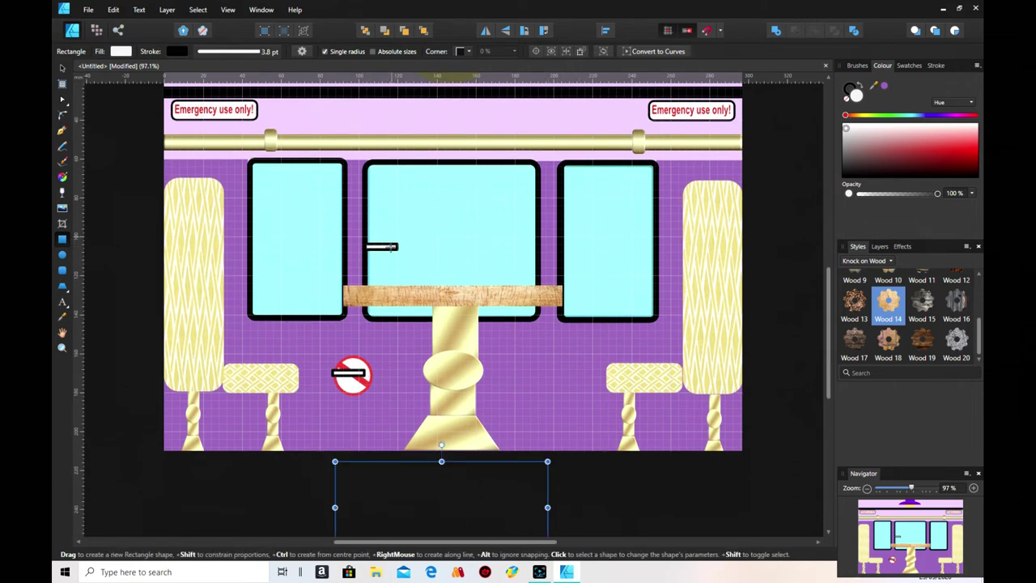
pyautogui.moveTo(392, 248); pyautogui.dragTo(409, 256)
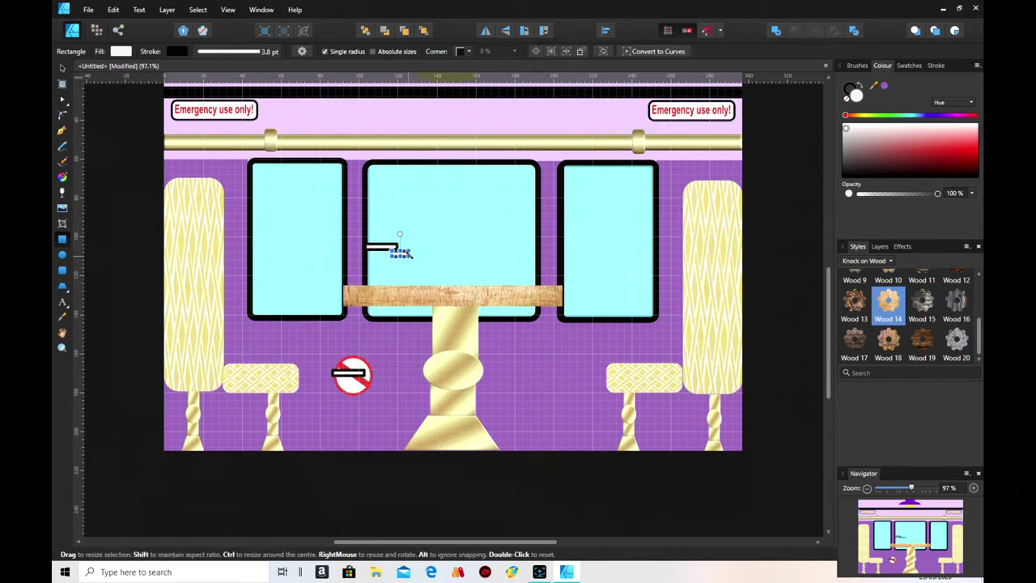
pyautogui.click(113, 10)
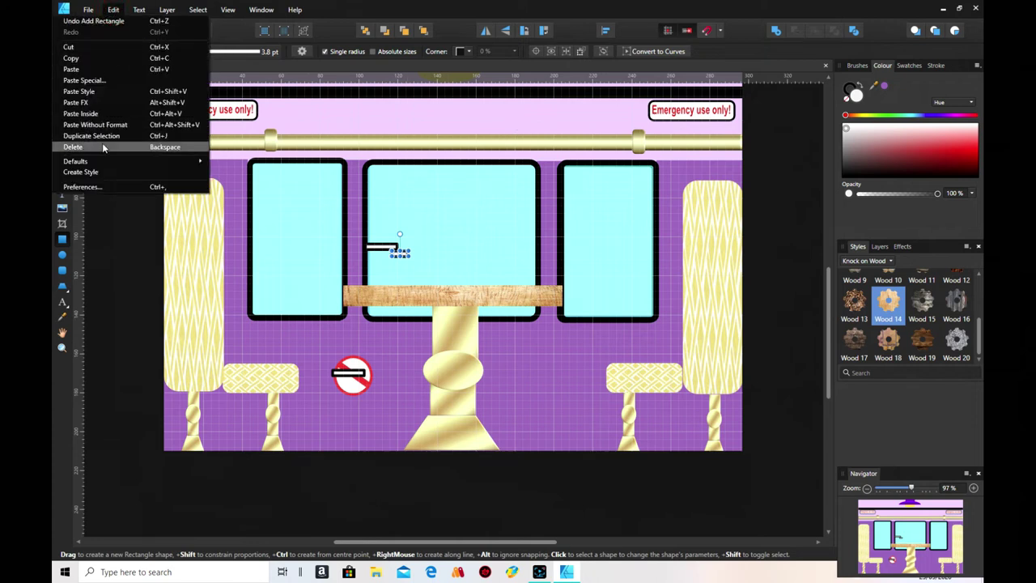
pyautogui.click(89, 147)
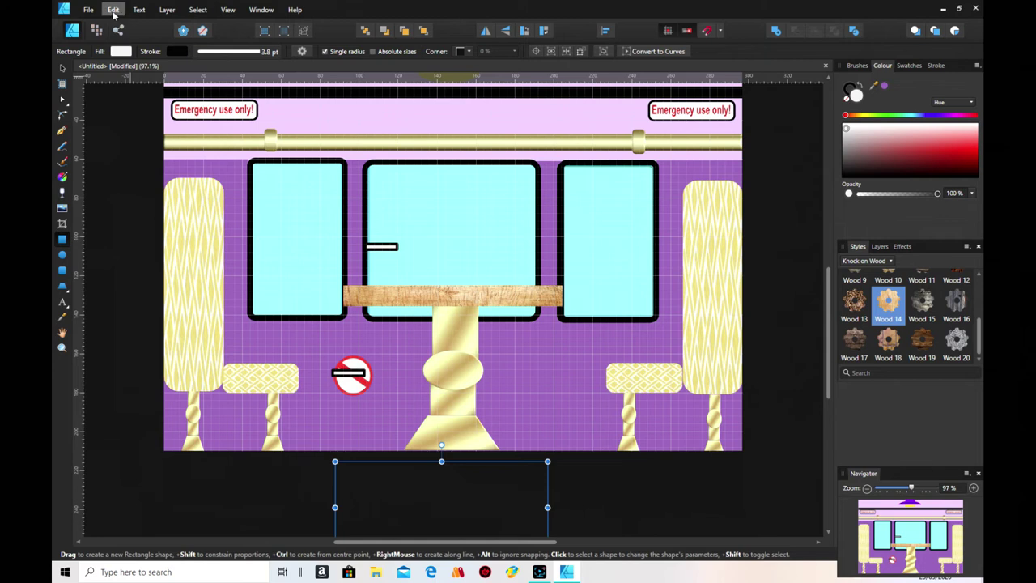
# Move the copied bar from the middle window onto the sign and shorten it into a tip at the cigarette body's right end.
pyautogui.click(62, 68)
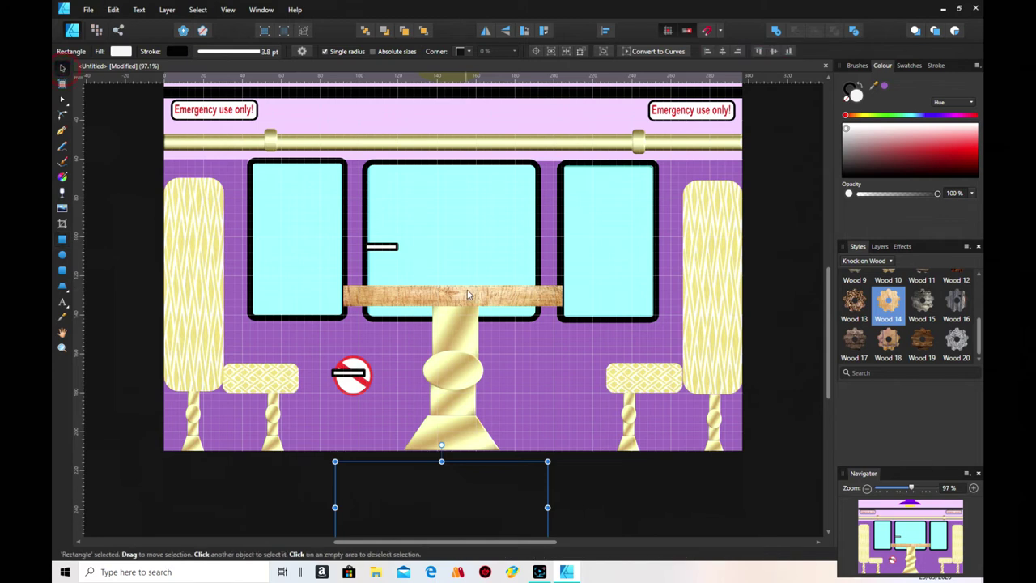
pyautogui.click(381, 246)
pyautogui.moveTo(387, 248); pyautogui.dragTo(368, 490)
pyautogui.hotkey('ctrl', 'z')
pyautogui.moveTo(385, 247)
pyautogui.mouseDown()
pyautogui.moveTo(472, 263)
pyautogui.moveTo(436, 414)
pyautogui.moveTo(395, 374)
pyautogui.moveTo(368, 372)
pyautogui.mouseUp()
# Delete the large stray rectangles below the artwork.
pyautogui.moveTo(349, 462); pyautogui.dragTo(515, 507)
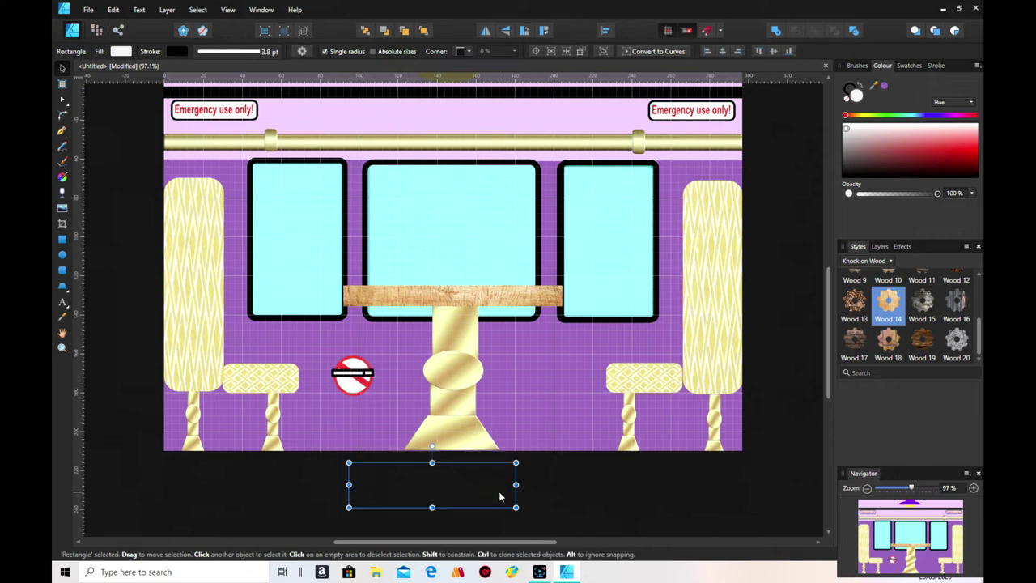
pyautogui.click(113, 9)
pyautogui.click(116, 149)
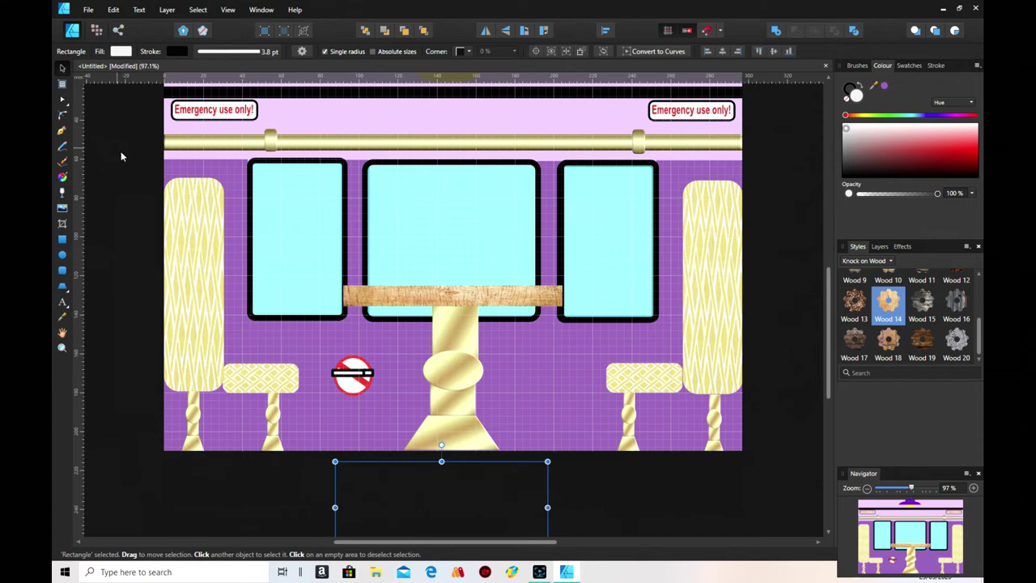
pyautogui.click(114, 10)
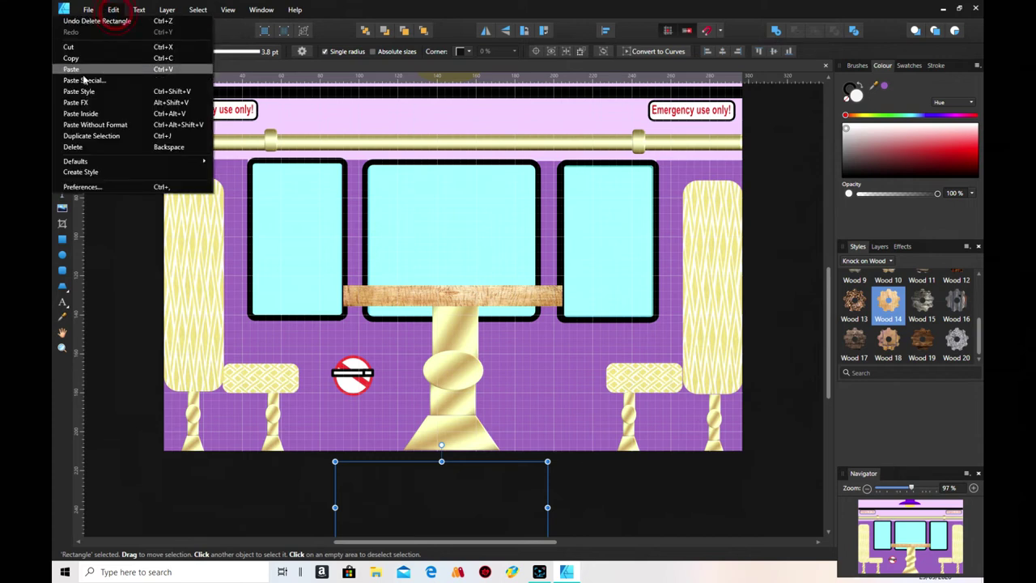
pyautogui.click(78, 149)
pyautogui.click(114, 9)
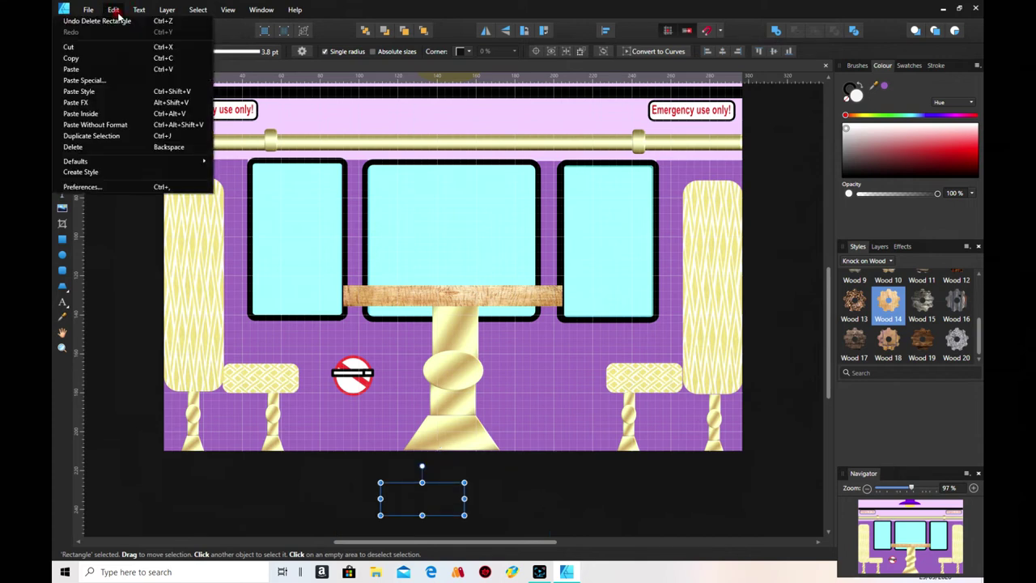
pyautogui.click(89, 147)
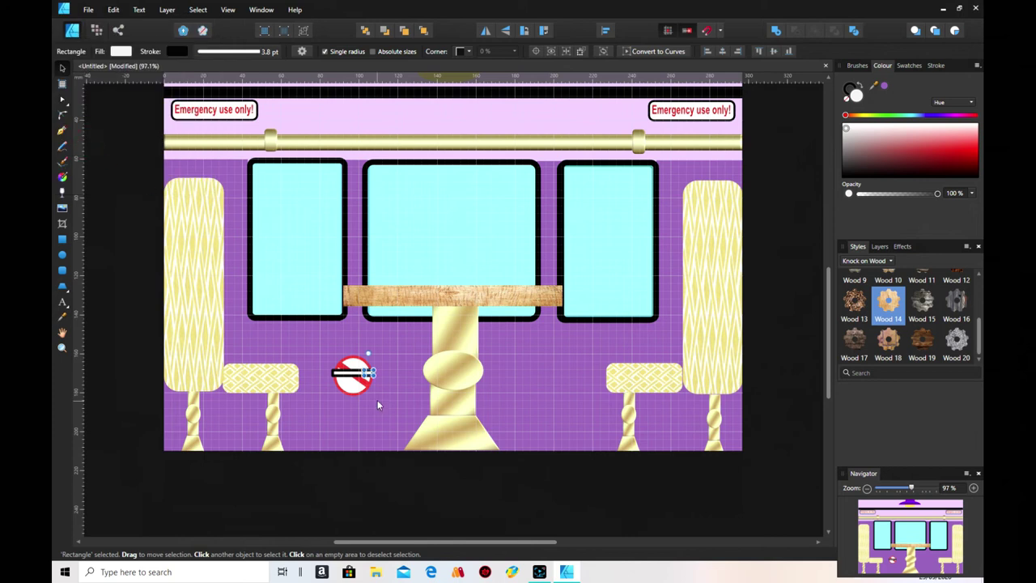
# Shorten the cigarette body from its left end to about 12 mm and delete the remaining stray rectangle below the artwork.
pyautogui.moveTo(327, 372); pyautogui.dragTo(346, 374)
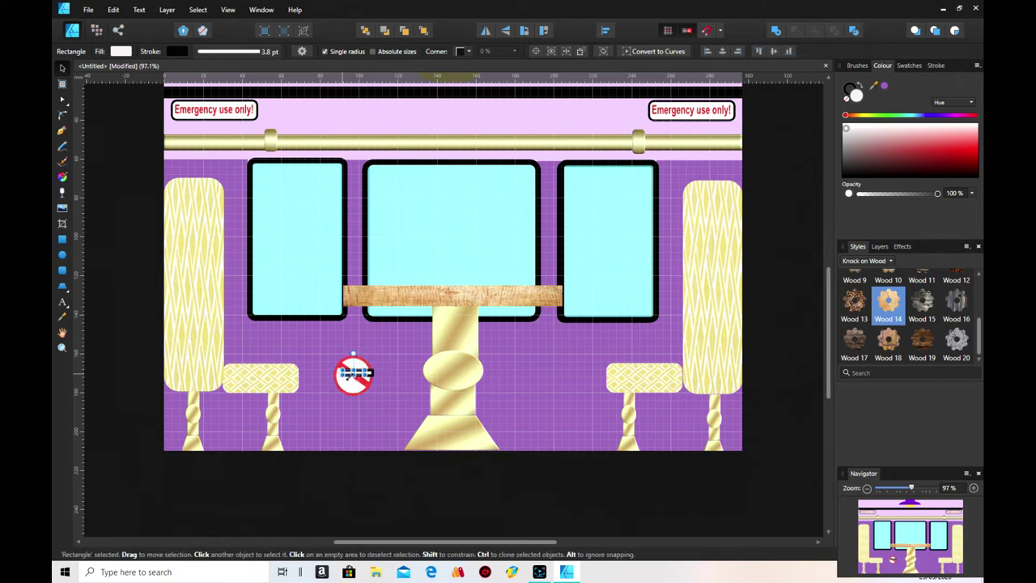
pyautogui.click(453, 497)
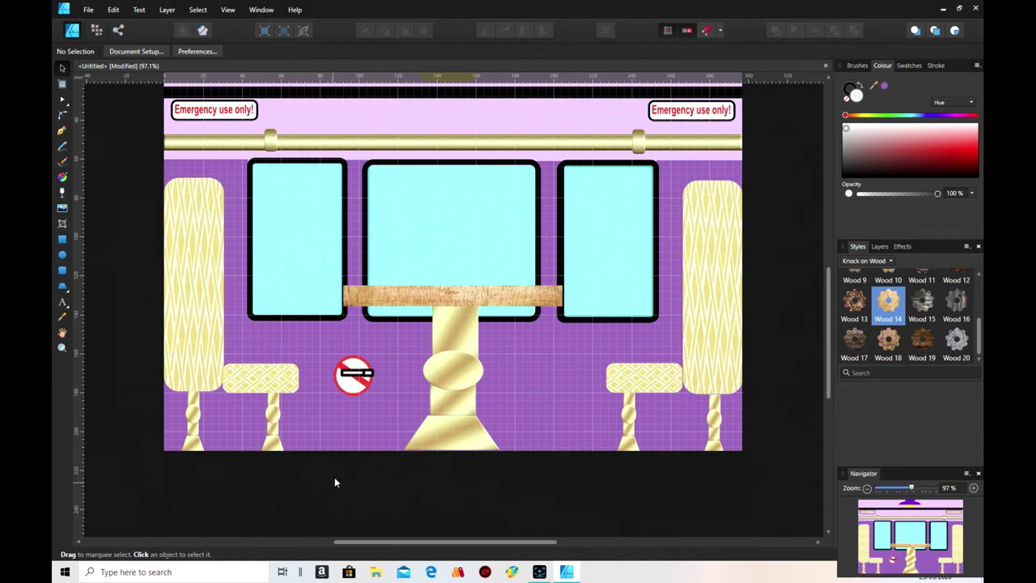
pyautogui.press('m')
pyautogui.moveTo(381, 462)
pyautogui.mouseDown()
pyautogui.moveTo(509, 505)
pyautogui.moveTo(471, 522)
pyautogui.mouseUp()
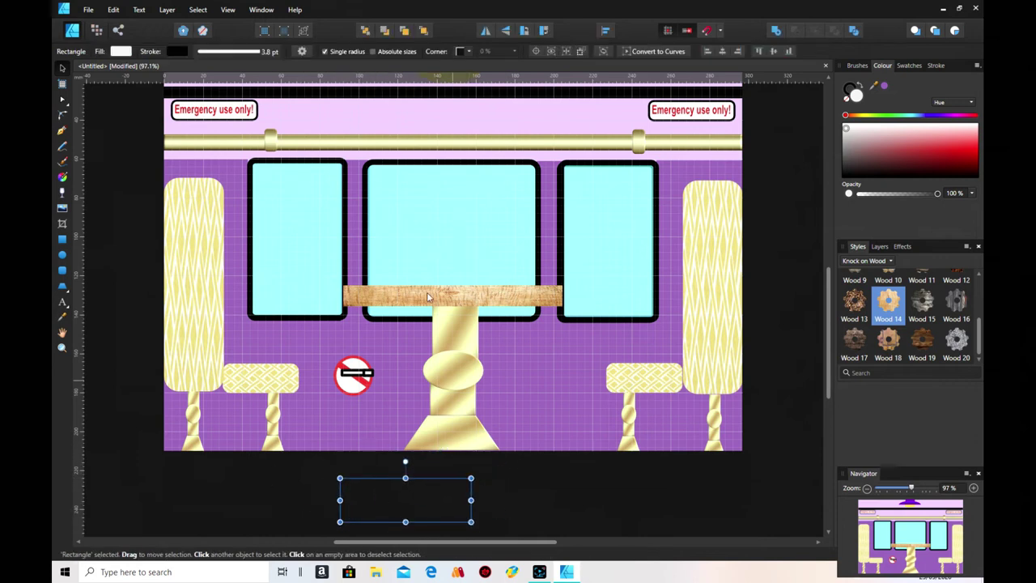
pyautogui.click(113, 10)
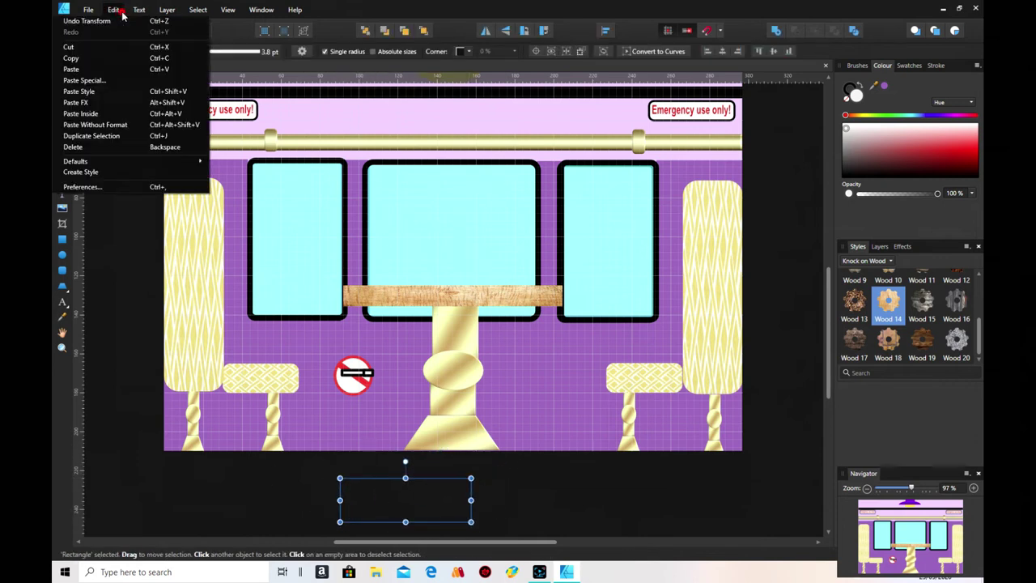
pyautogui.click(93, 147)
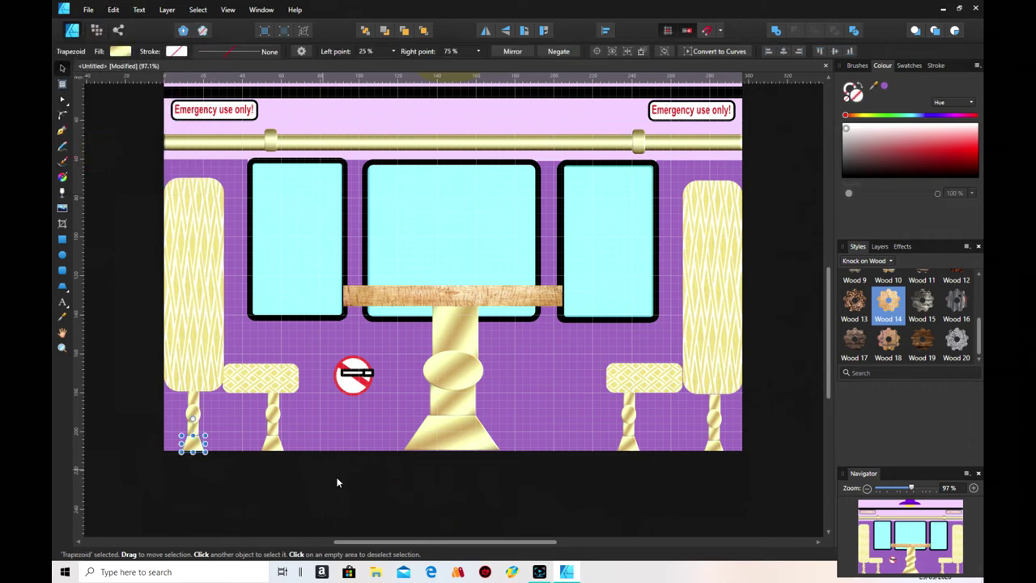
# Scale both cigarette pieces together to about 14 mm long and centre them inside the red ring.
pyautogui.moveTo(323, 476); pyautogui.dragTo(376, 363)
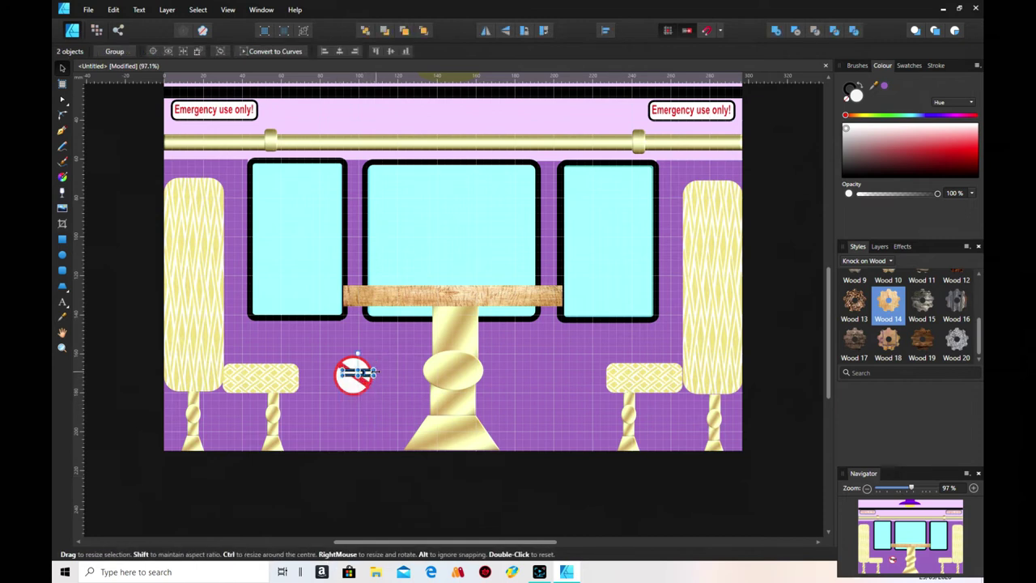
pyautogui.moveTo(375, 371); pyautogui.dragTo(371, 373)
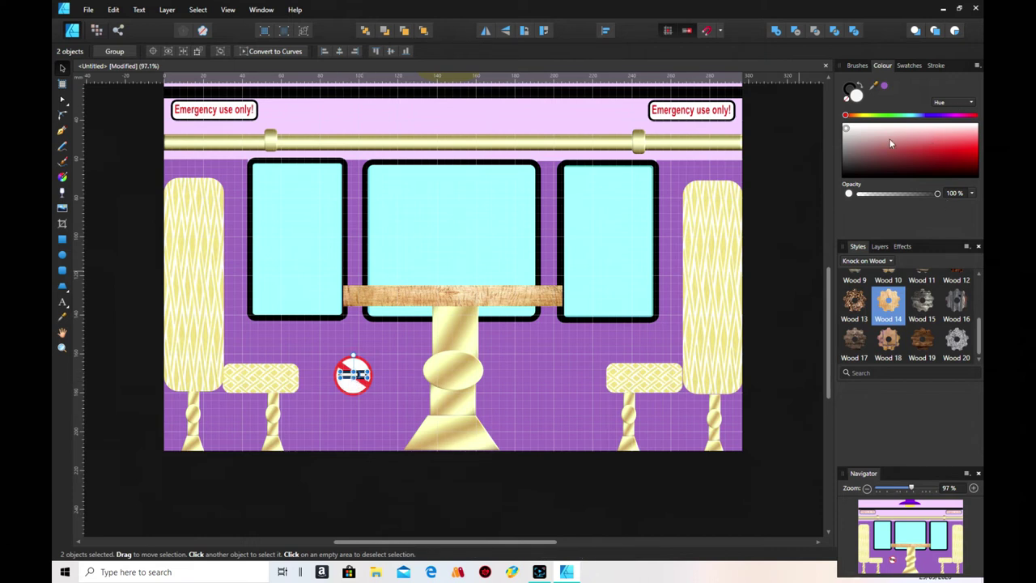
pyautogui.click(411, 485)
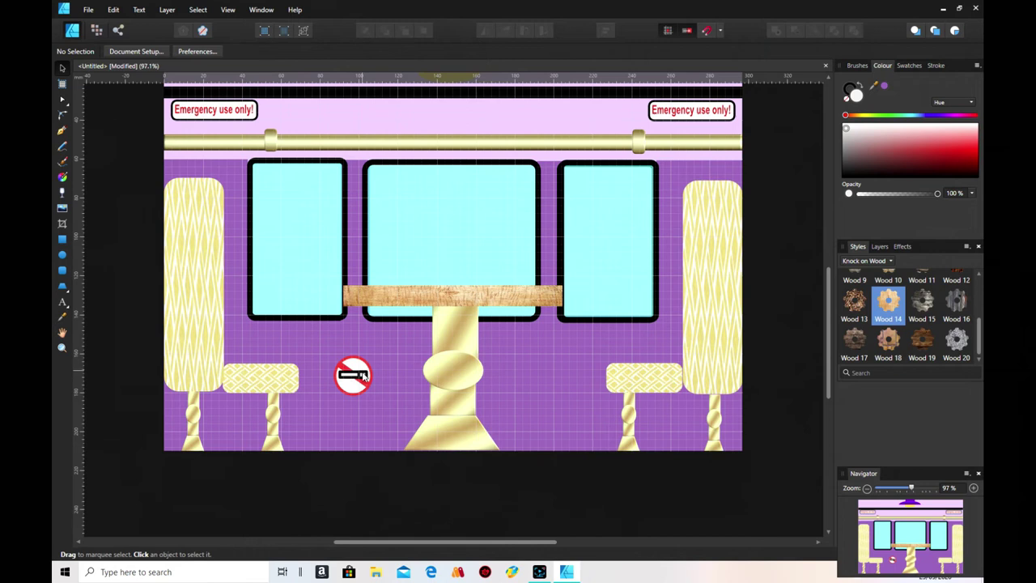
# Fill the short cigarette tip with orange and set its outline width to 1 pt.
pyautogui.click(362, 374)
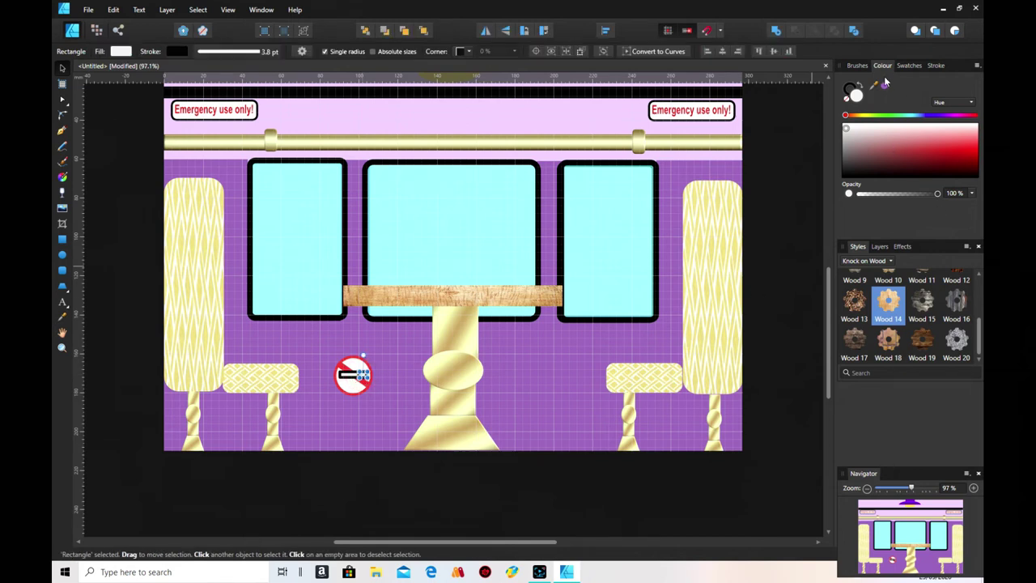
pyautogui.click(859, 116)
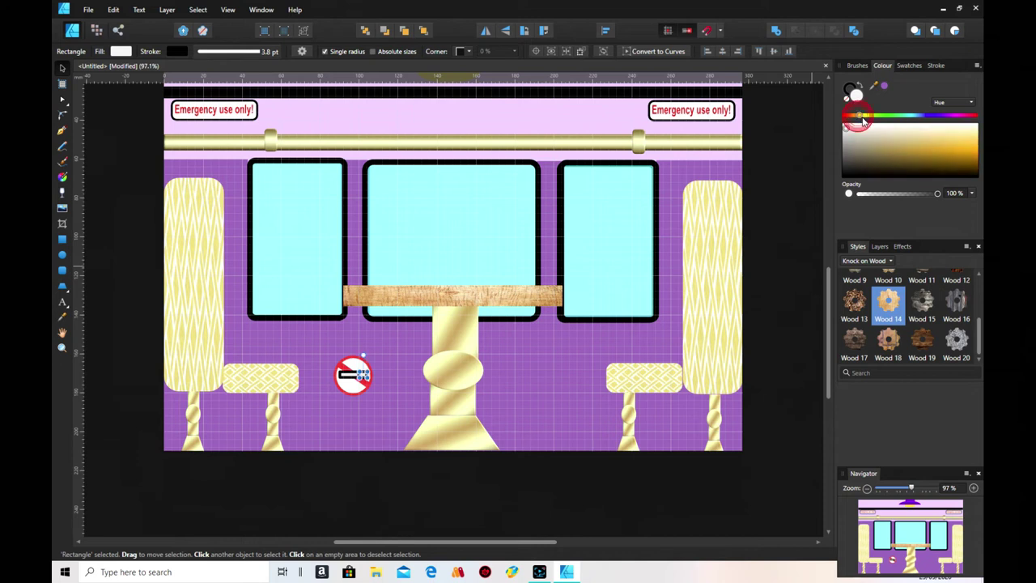
pyautogui.click(971, 152)
pyautogui.click(936, 66)
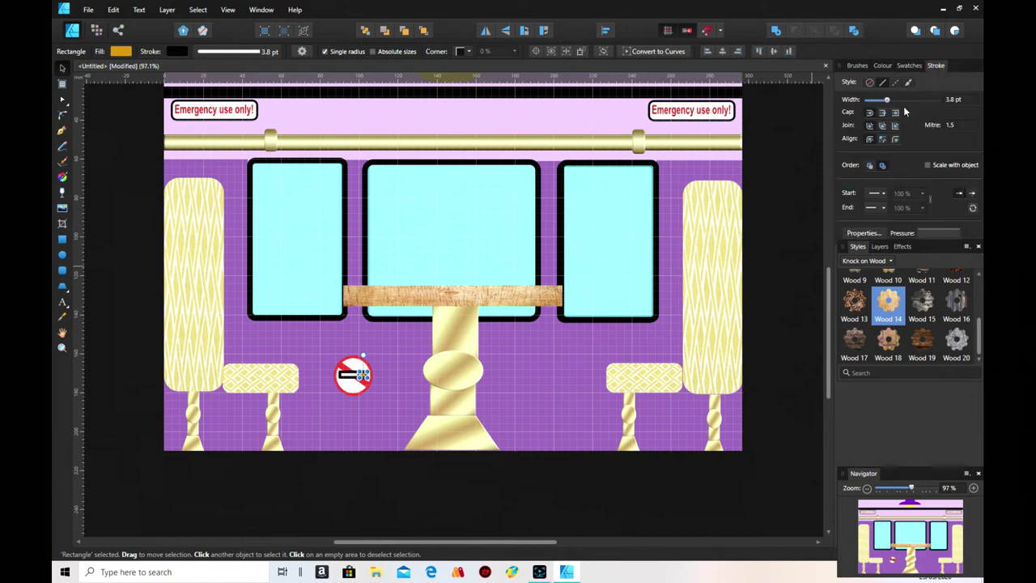
pyautogui.moveTo(888, 101); pyautogui.dragTo(881, 101)
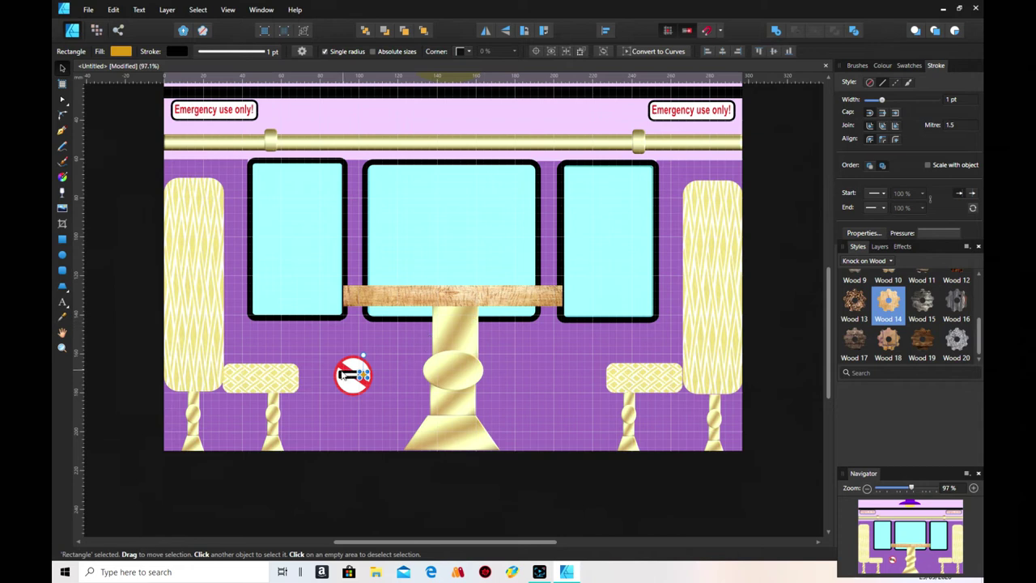
# Set the outline width of the white cigarette body to 1 pt.
pyautogui.click(342, 379)
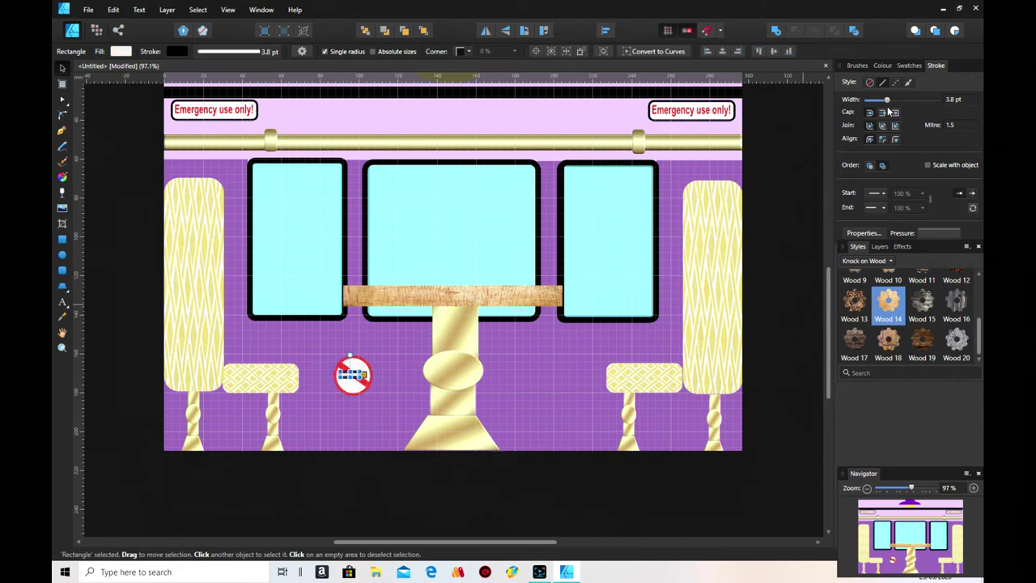
pyautogui.moveTo(888, 100); pyautogui.dragTo(881, 101)
pyautogui.click(598, 488)
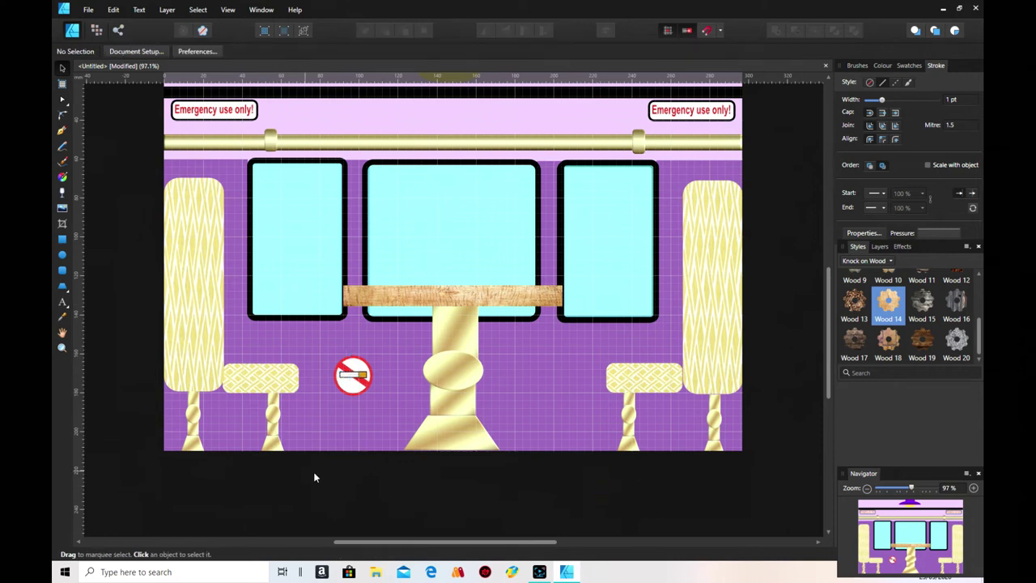
# Nudge both cigarette pieces together slightly down and to the right inside the red ring.
pyautogui.moveTo(331, 465); pyautogui.dragTo(364, 372)
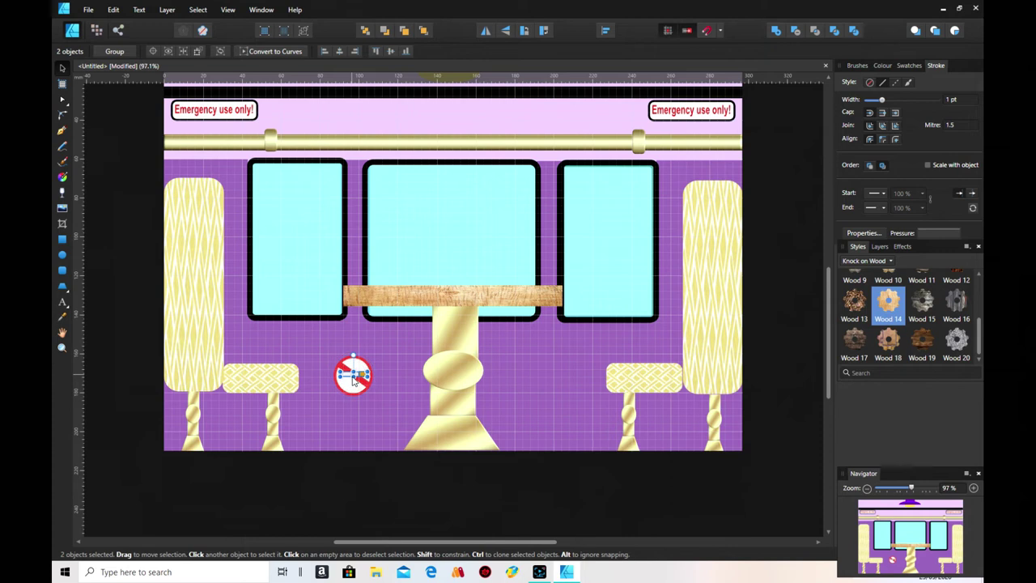
pyautogui.moveTo(354, 378); pyautogui.dragTo(356, 381)
pyautogui.click(356, 380)
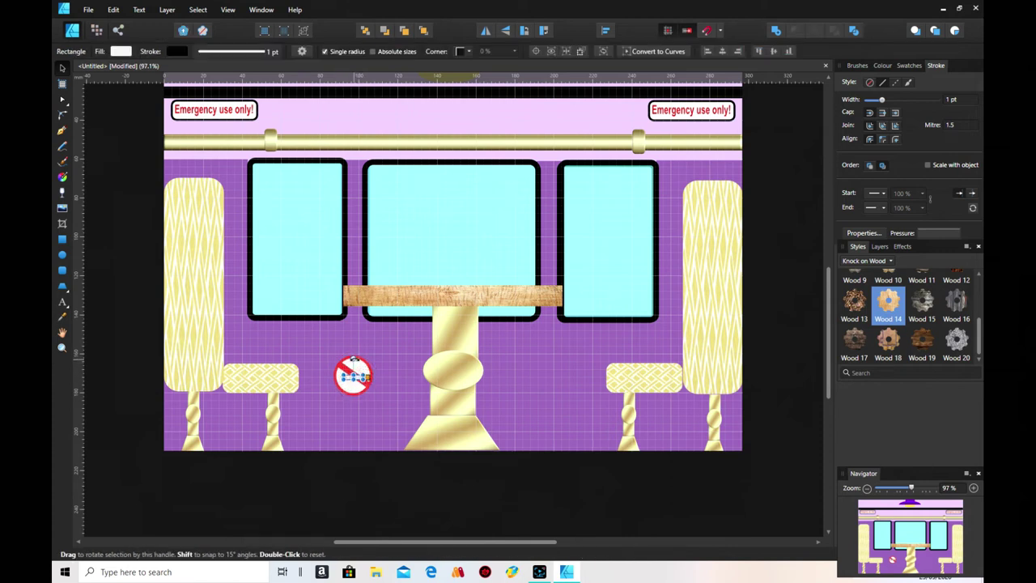
pyautogui.moveTo(353, 360); pyautogui.dragTo(354, 361)
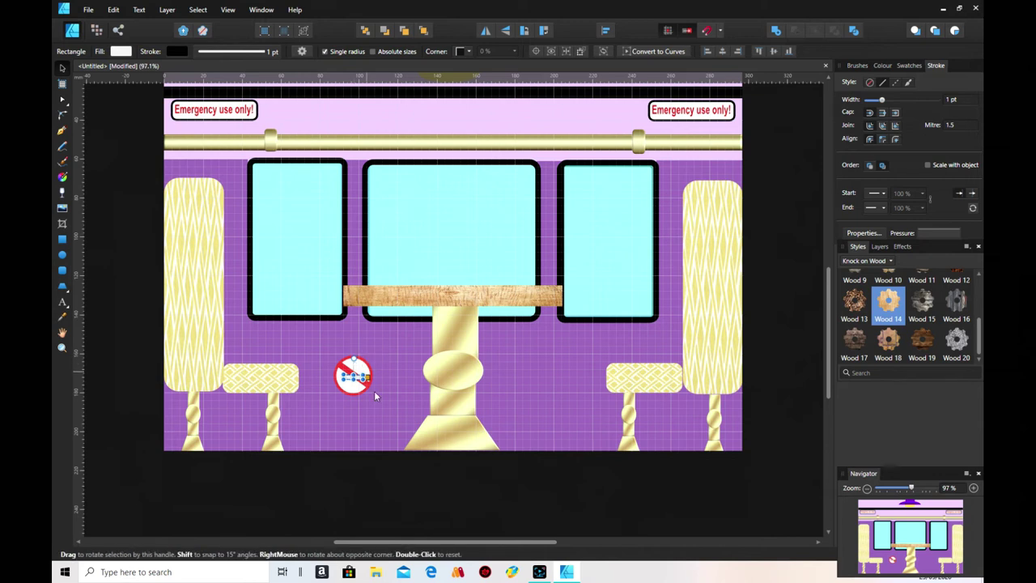
pyautogui.click(382, 487)
# Rotate both cigarette pieces together about 25° counter-clockwise so the orange tip points up, keeping them centred in the red ring.
pyautogui.moveTo(319, 469); pyautogui.dragTo(368, 415)
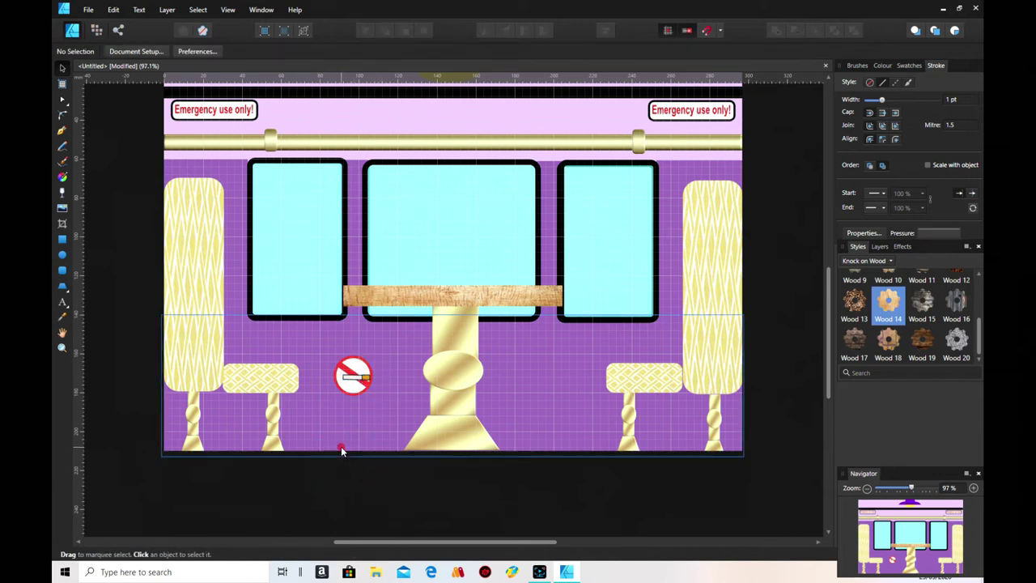
pyautogui.click(340, 447)
pyautogui.moveTo(364, 446); pyautogui.dragTo(342, 448)
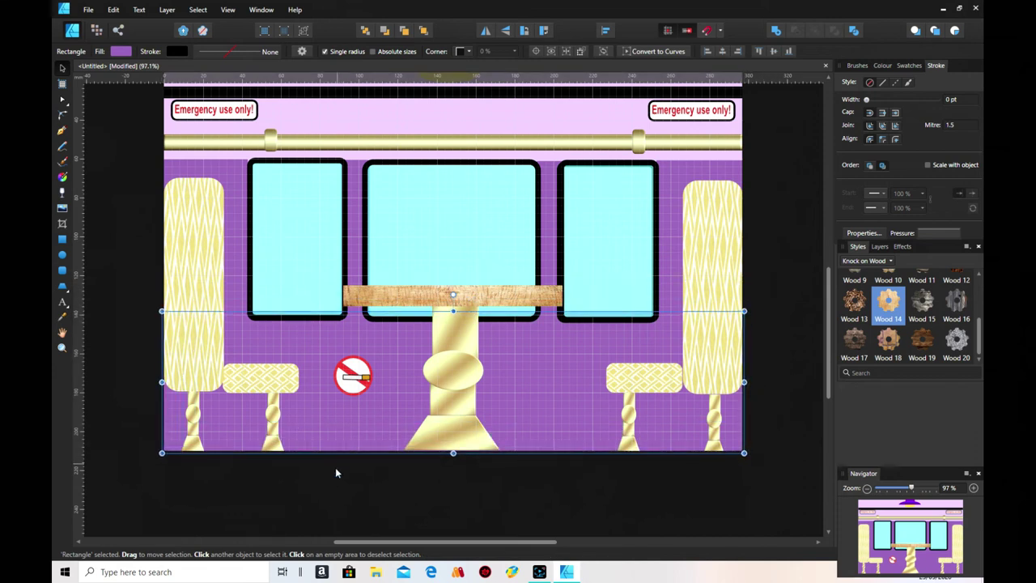
pyautogui.moveTo(332, 491); pyautogui.dragTo(384, 376)
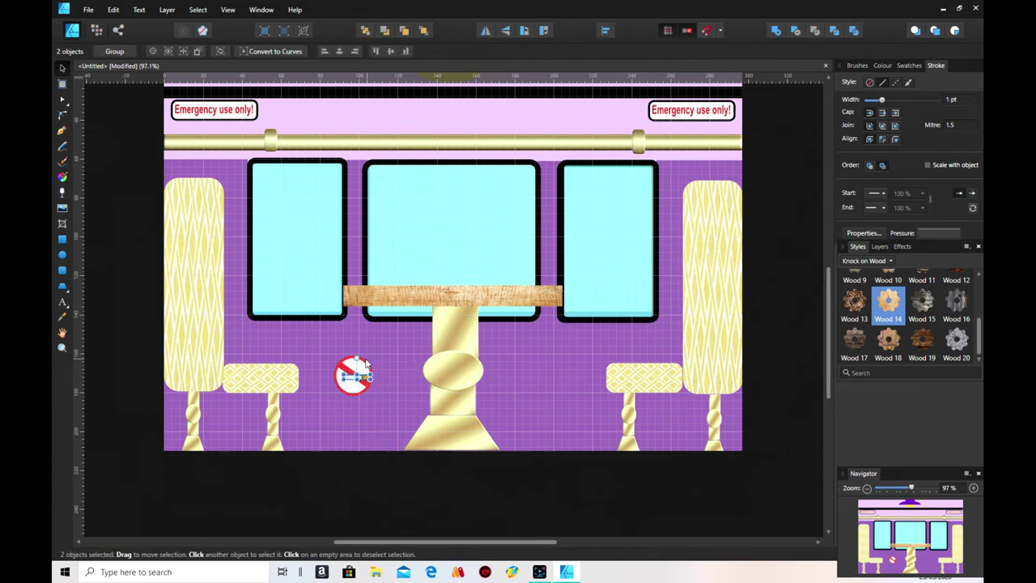
pyautogui.moveTo(356, 356); pyautogui.dragTo(351, 362)
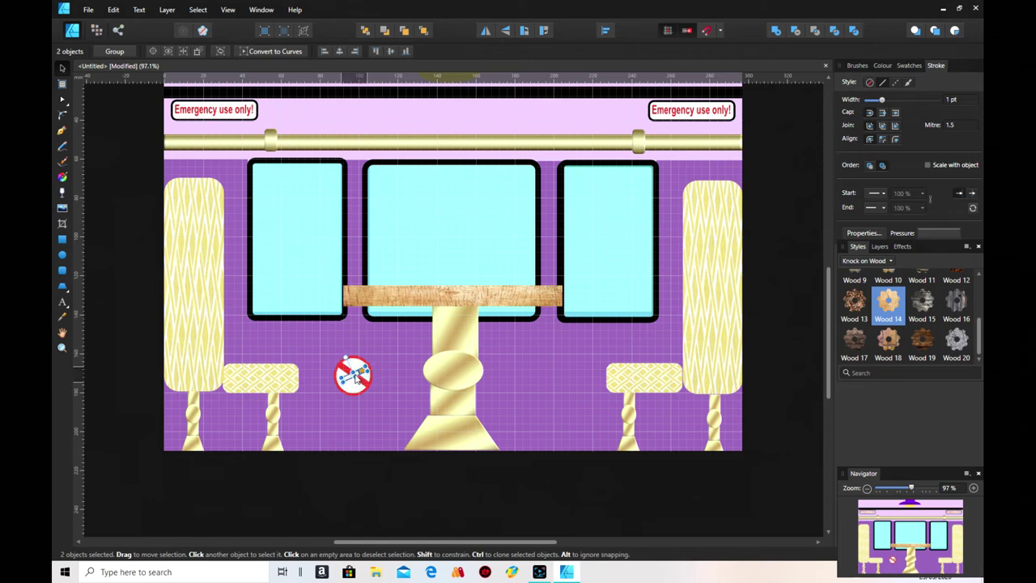
pyautogui.click(454, 510)
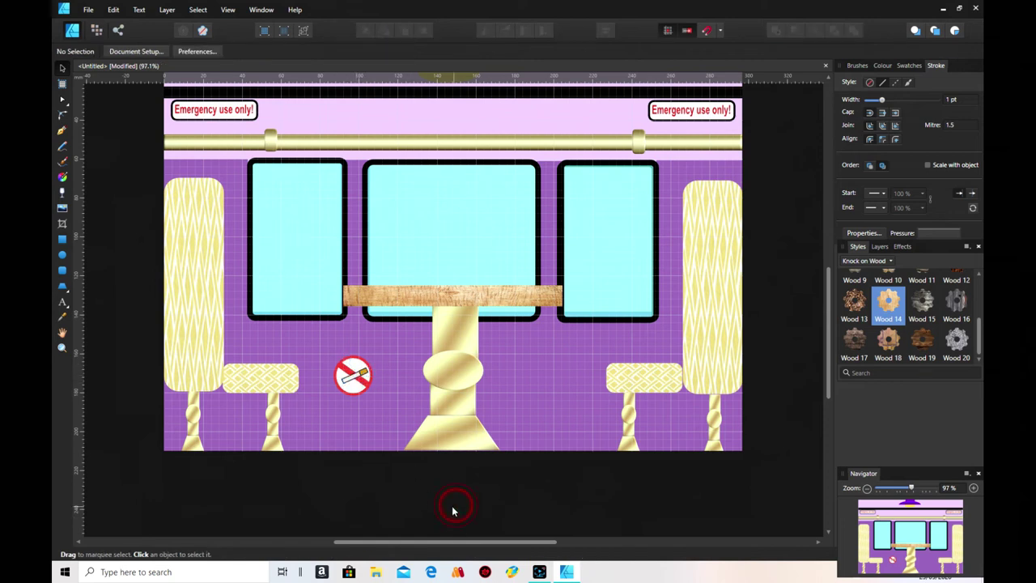
# Bring the red diagonal bar of the no-smoking sign in front of the cigarette.
pyautogui.click(353, 380)
pyautogui.rightClick(348, 370)
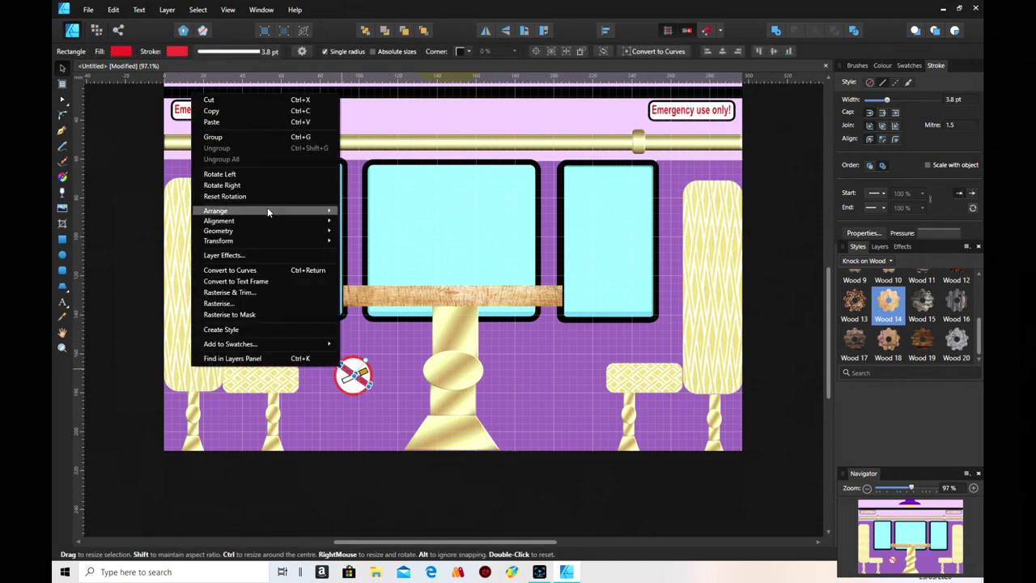
pyautogui.moveTo(270, 209)
pyautogui.click(351, 212)
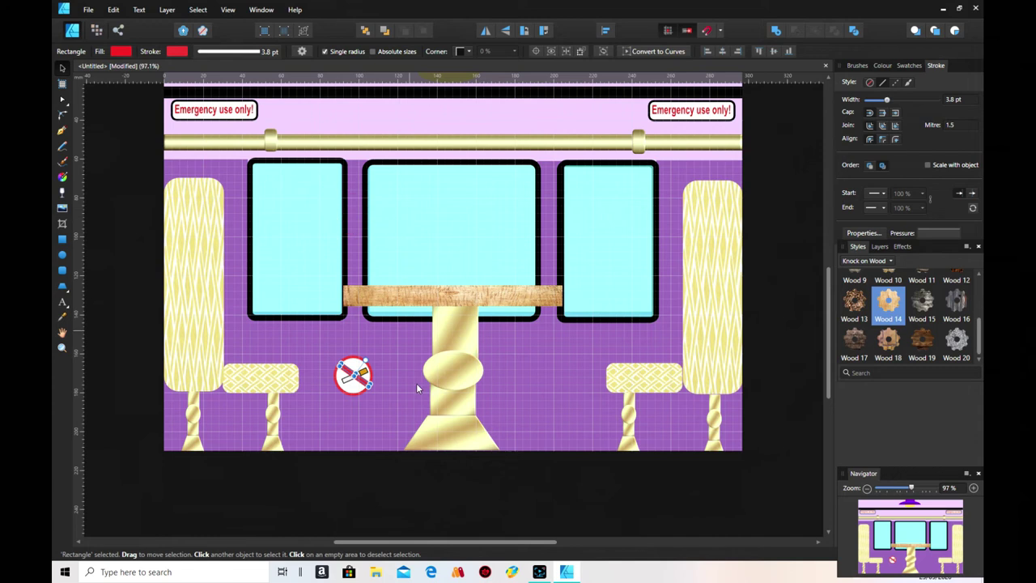
pyautogui.click(429, 473)
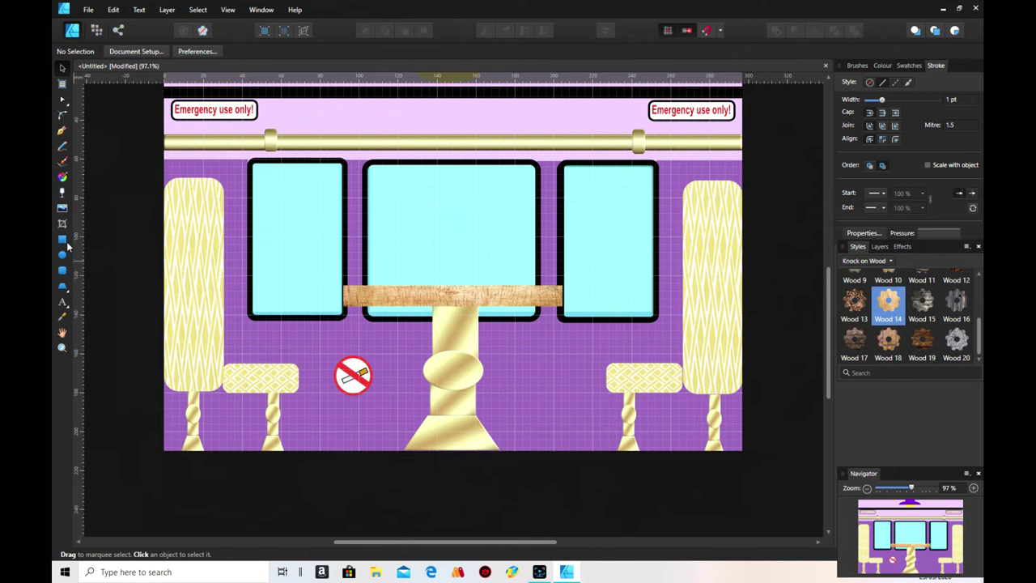
# Set up the Pencil tool with a mid-grey stroke 0.9 pt wide.
pyautogui.click(62, 147)
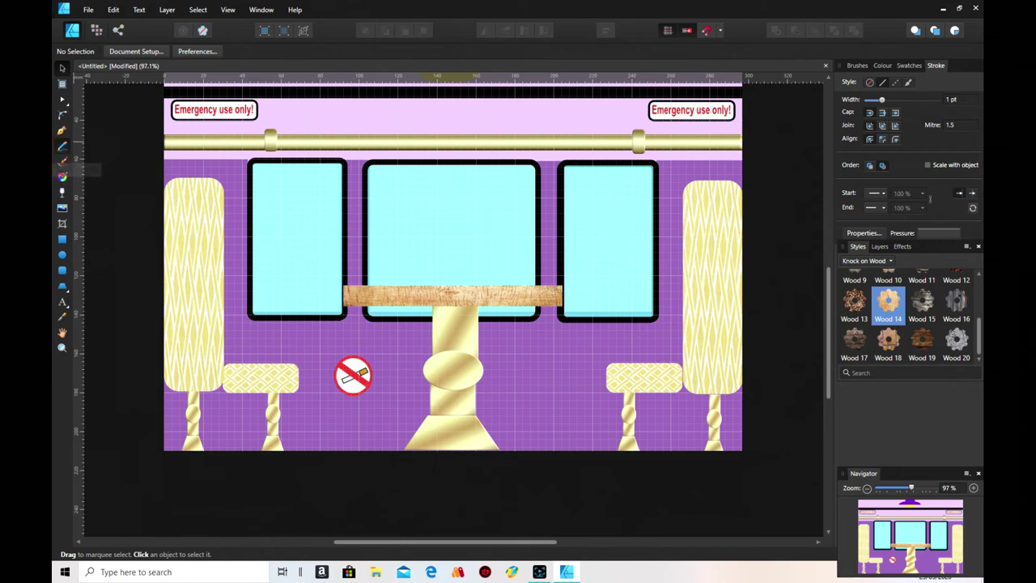
pyautogui.click(885, 66)
pyautogui.click(844, 147)
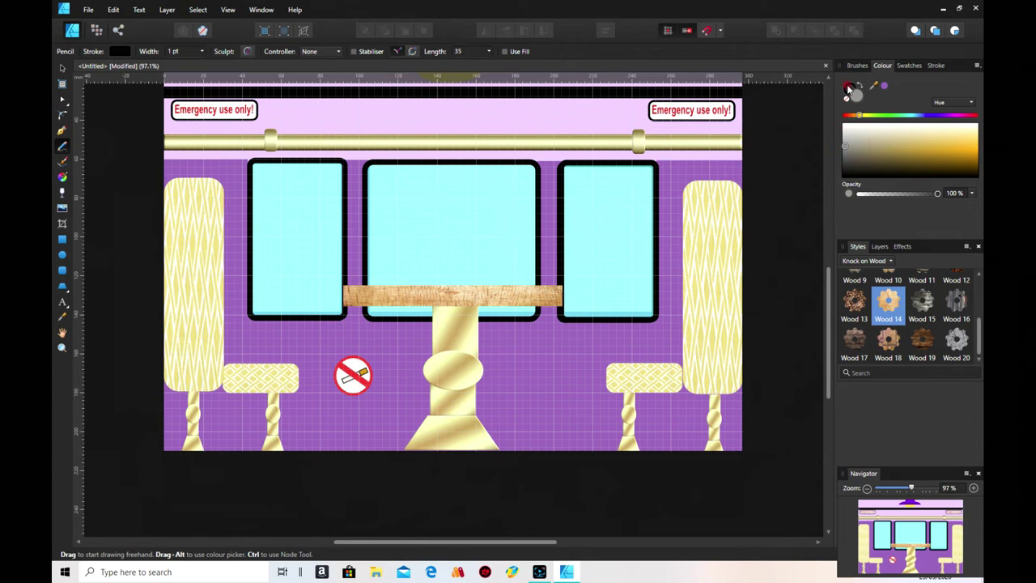
pyautogui.click(854, 93)
pyautogui.click(845, 140)
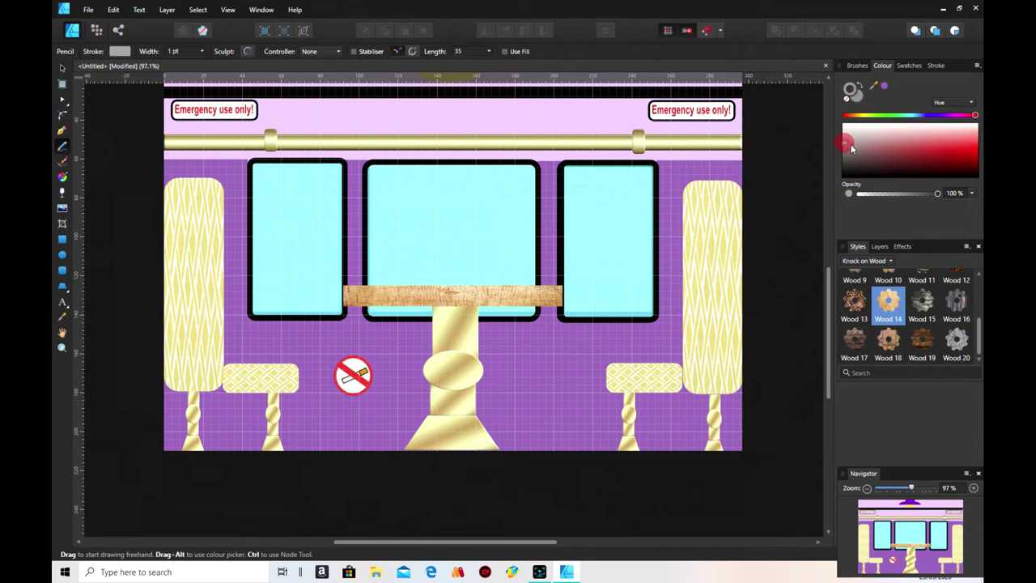
pyautogui.click(935, 66)
pyautogui.moveTo(884, 102); pyautogui.dragTo(884, 104)
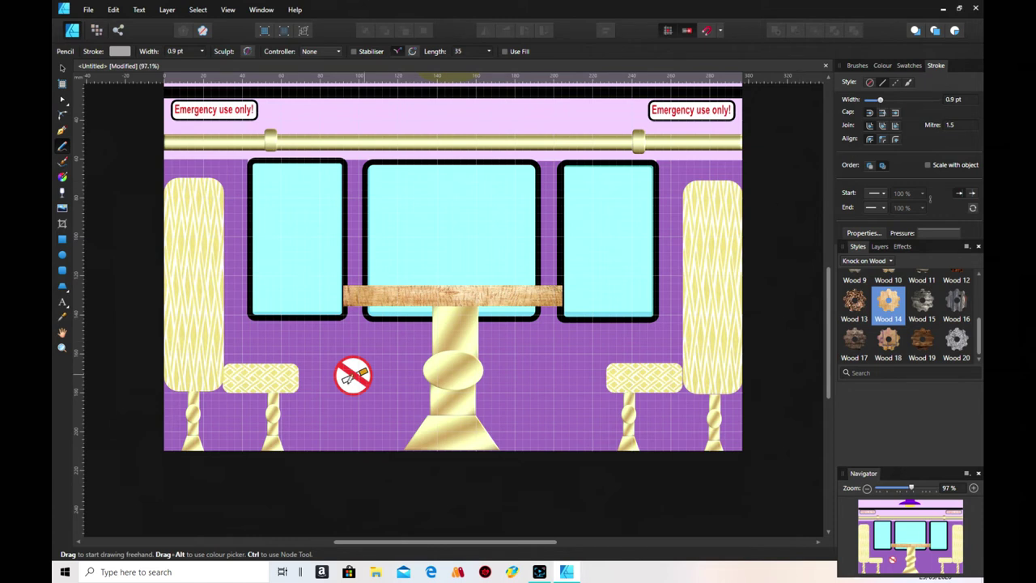
# Sketch short curved smoke strokes rising from the cigarette's white end towards the upper part of the red ring.
pyautogui.moveTo(346, 374); pyautogui.dragTo(350, 357)
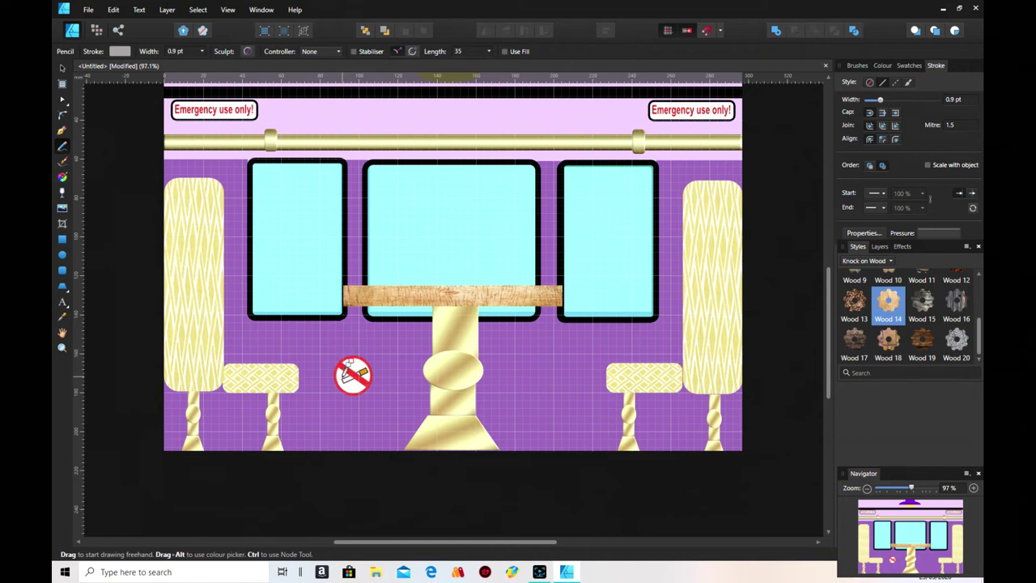
pyautogui.moveTo(343, 374); pyautogui.dragTo(360, 355)
pyautogui.click(62, 69)
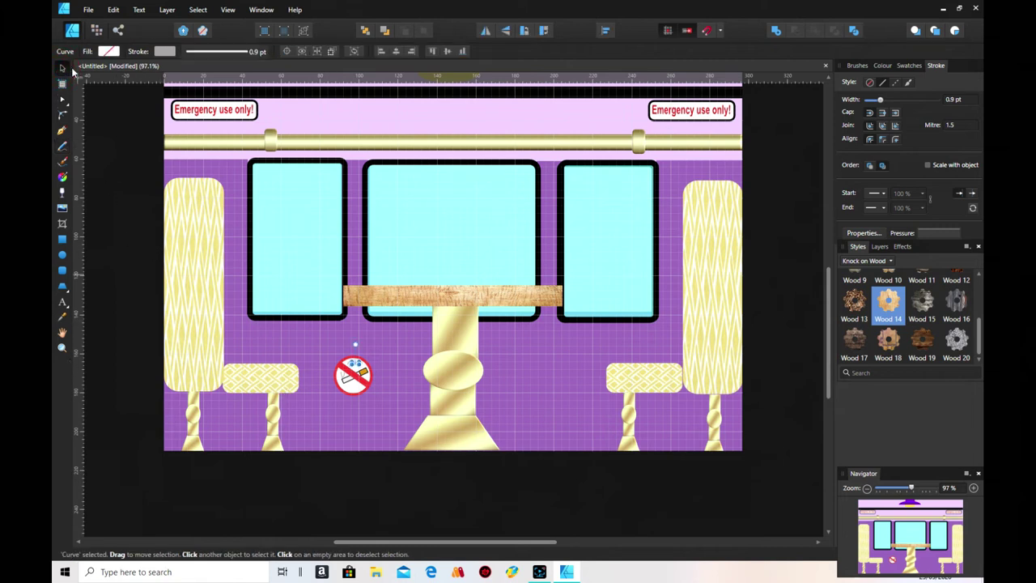
pyautogui.hotkey('ctrl', 'd')
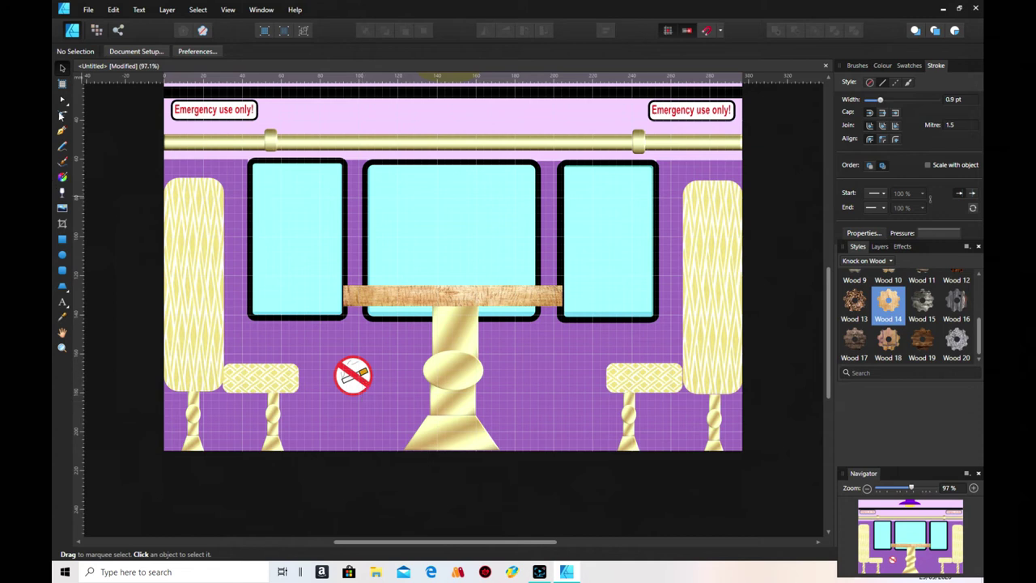
pyautogui.click(367, 385)
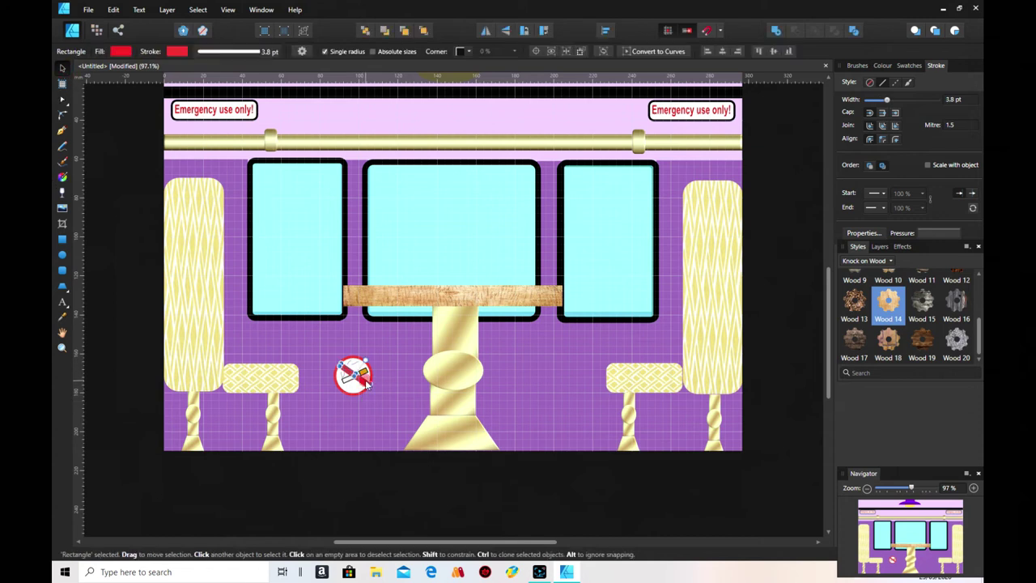
pyautogui.moveTo(371, 392); pyautogui.dragTo(362, 365)
pyautogui.click(402, 488)
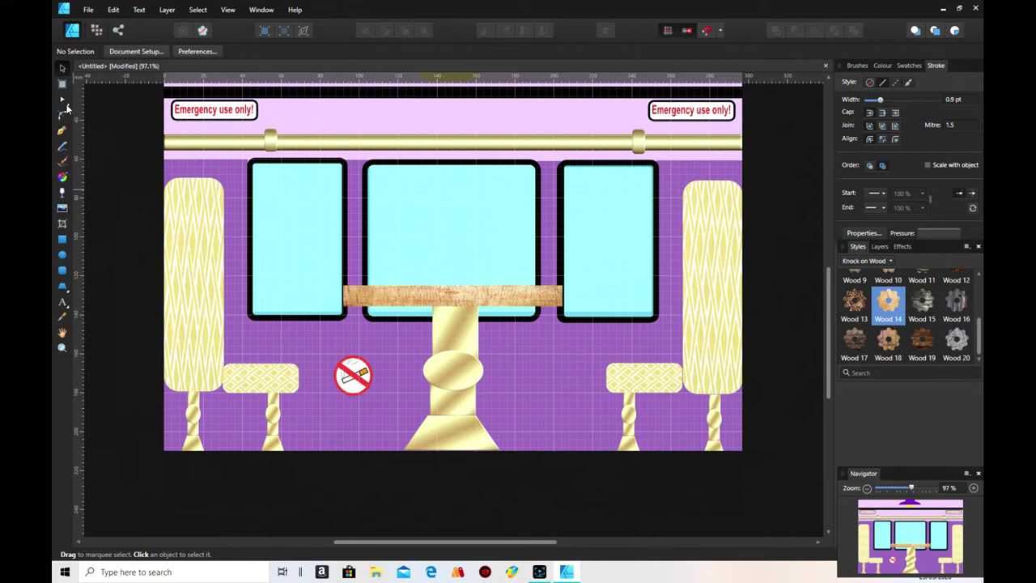
# Move the complete no-smoking sign to the upper middle of the central window and shrink it to about 13 mm wide.
pyautogui.moveTo(323, 491); pyautogui.dragTo(372, 332)
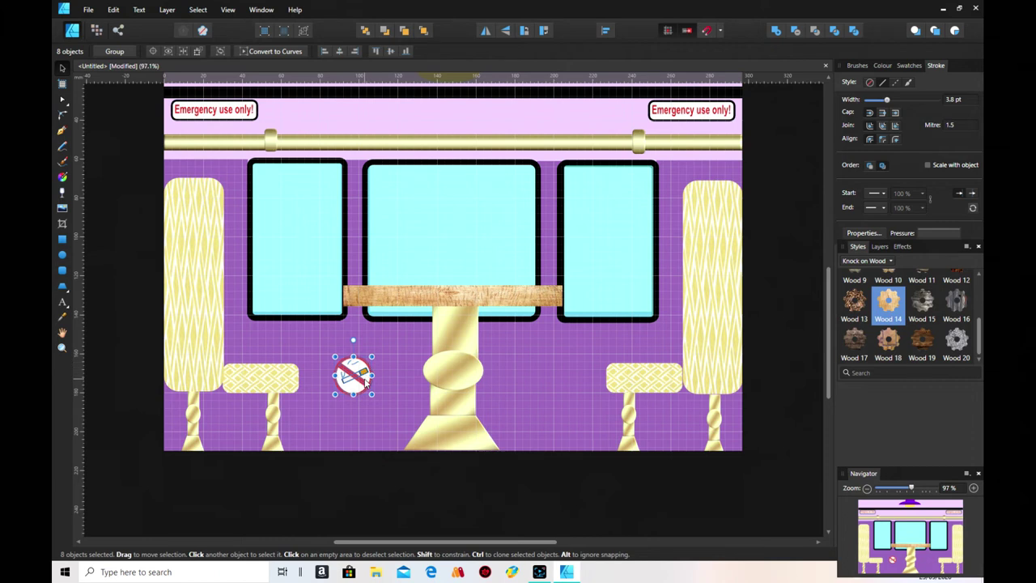
pyautogui.moveTo(364, 381); pyautogui.dragTo(461, 199)
pyautogui.moveTo(457, 221); pyautogui.dragTo(459, 202)
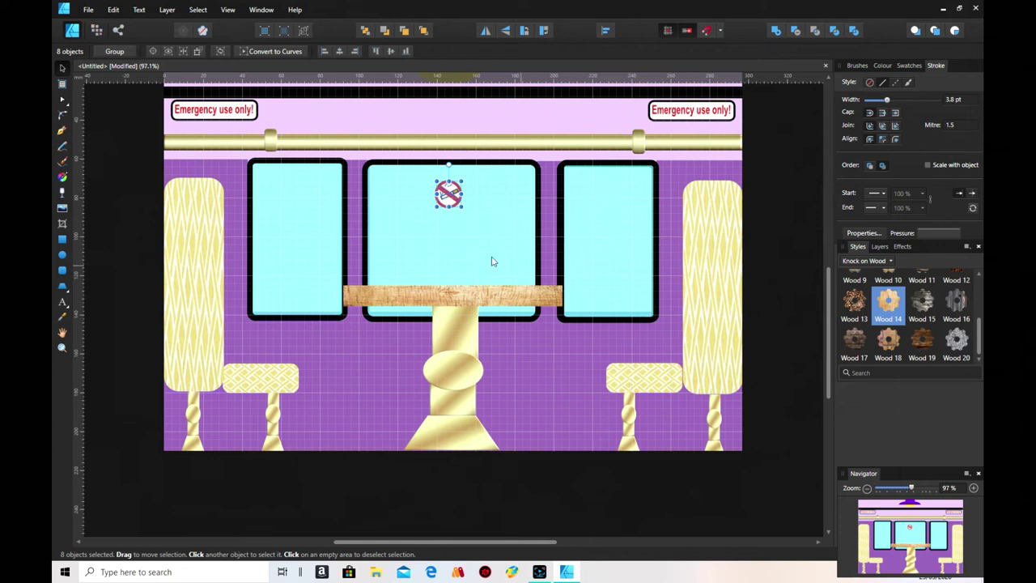
# Rearrange the grey smoke strokes on the sign into two close pairs, one at the cigarette's white end and one above the red bar.
pyautogui.click(236, 13)
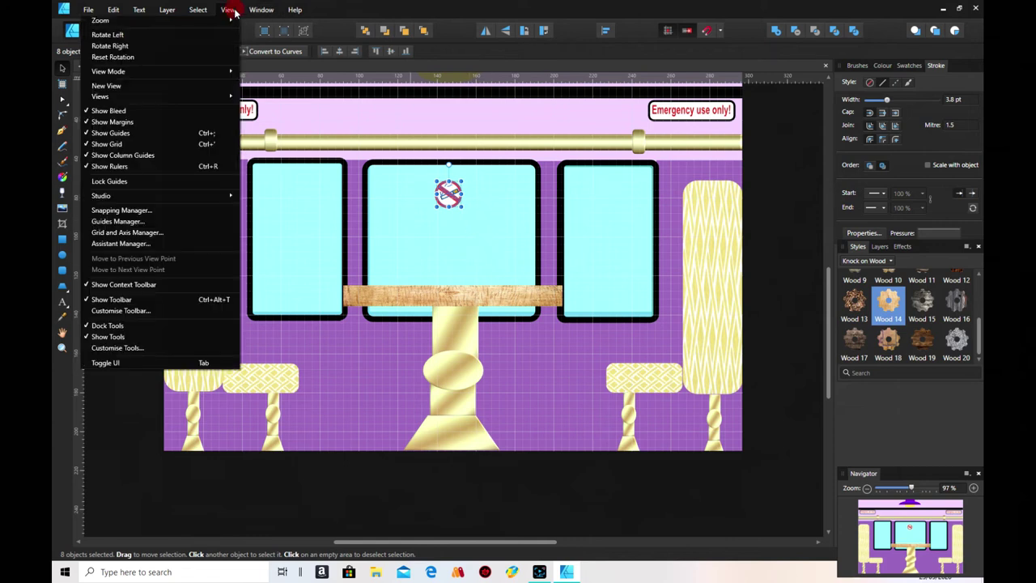
pyautogui.moveTo(227, 25)
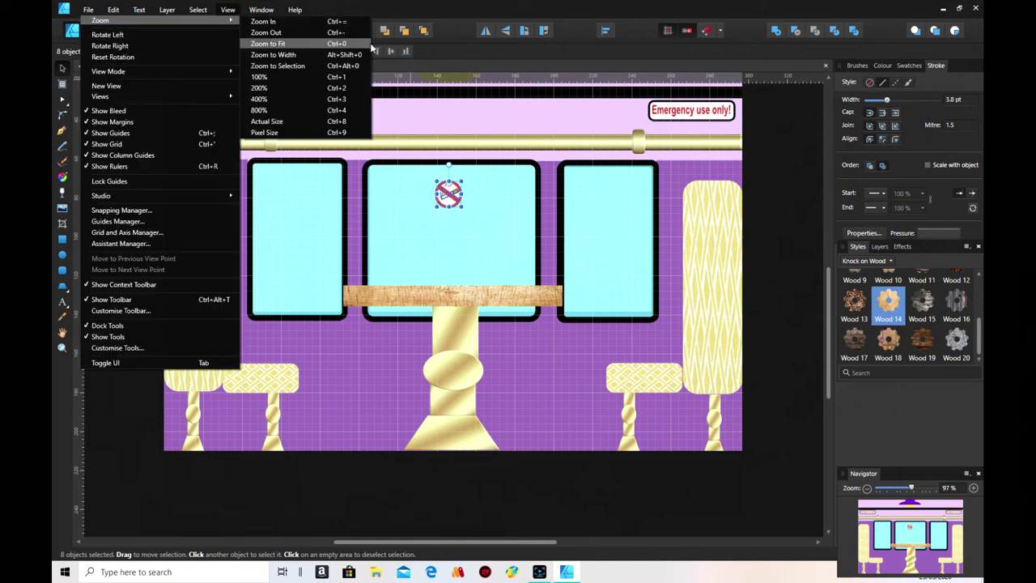
pyautogui.click(335, 110)
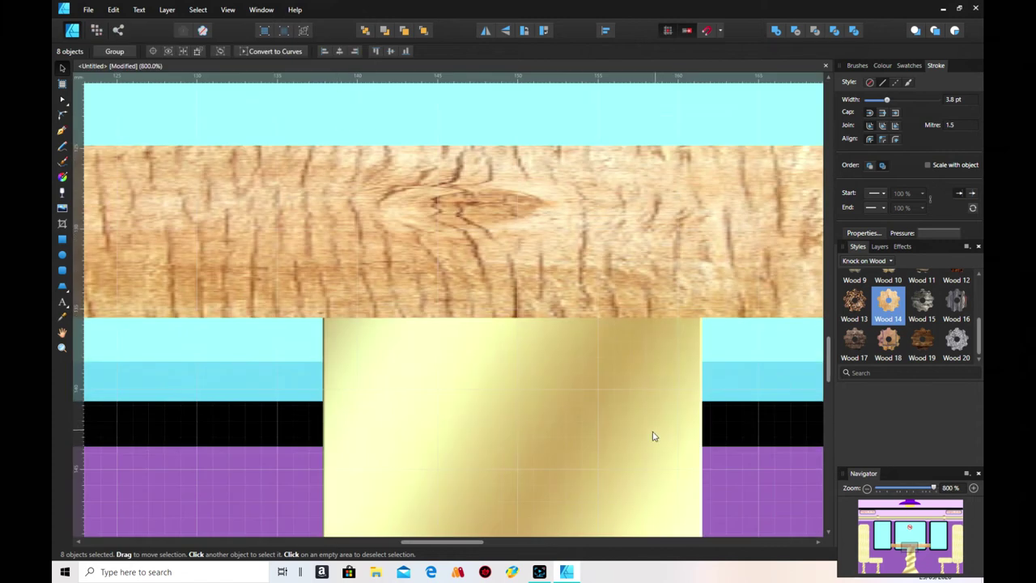
pyautogui.scroll(-3, 654, 436)
pyautogui.scroll(5, 655, 436)
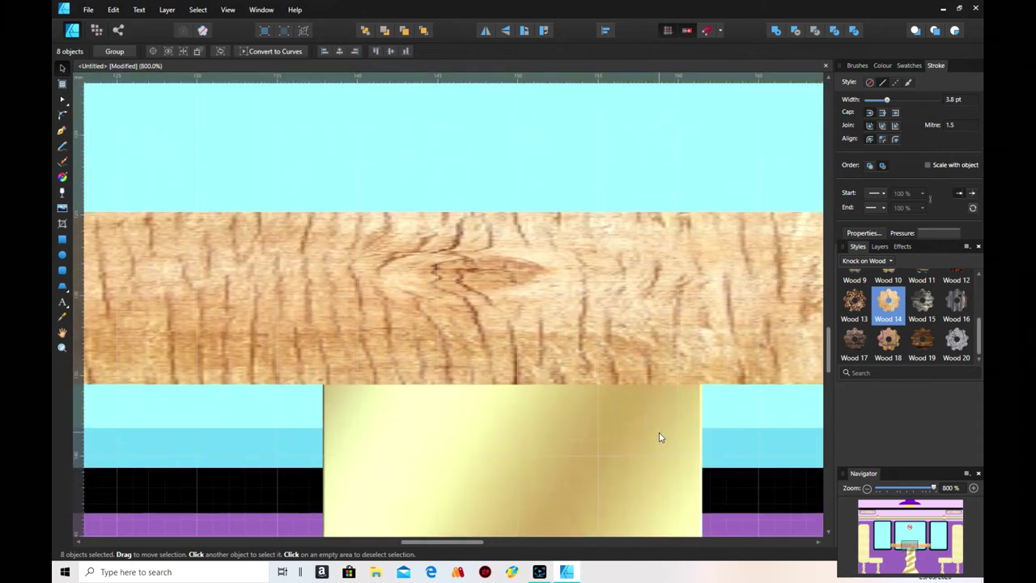
pyautogui.scroll(5, 660, 437)
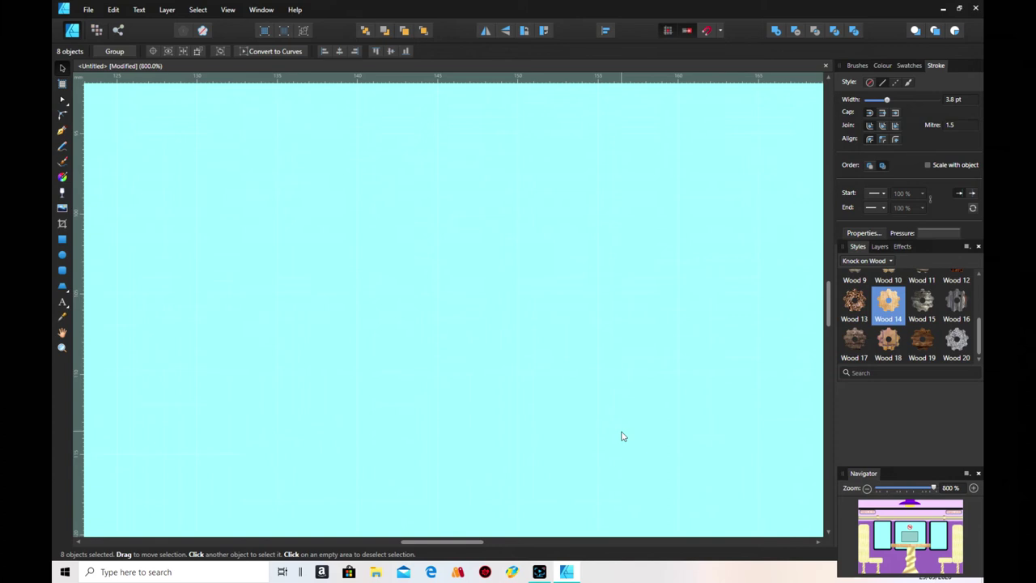
pyautogui.scroll(5, 615, 436)
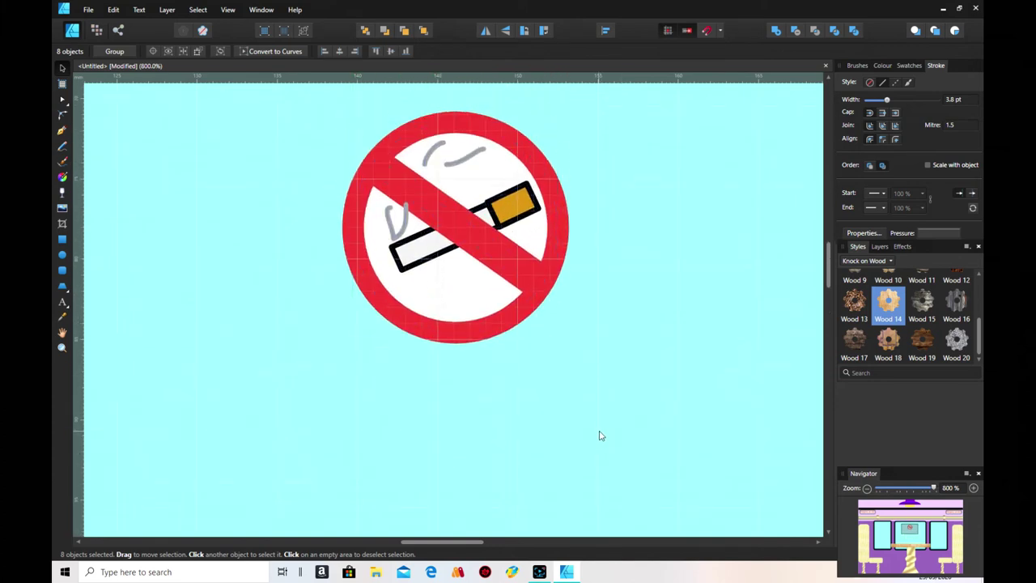
pyautogui.scroll(3, 600, 435)
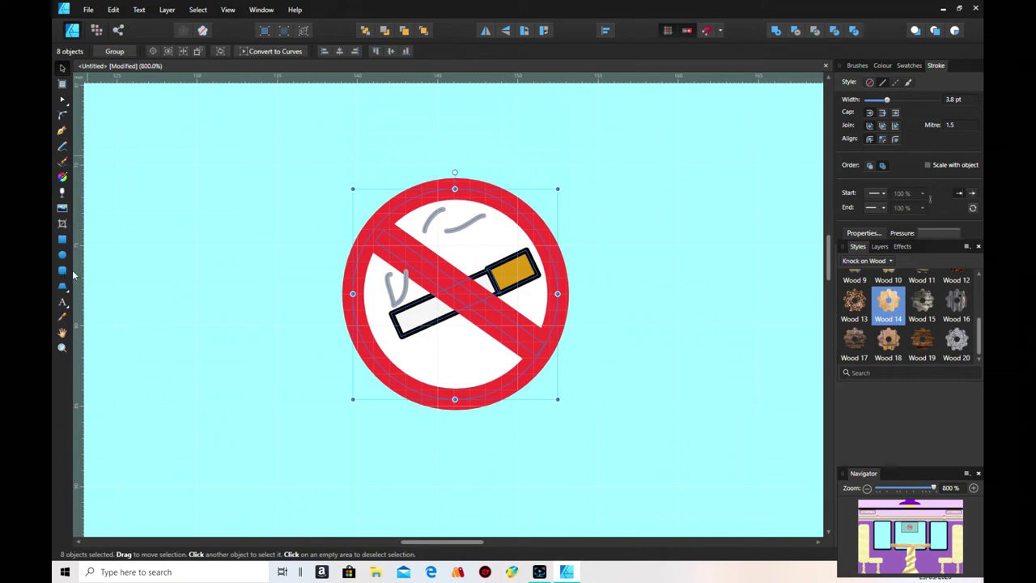
pyautogui.click(429, 223)
pyautogui.moveTo(413, 234)
pyautogui.mouseDown()
pyautogui.moveTo(461, 234)
pyautogui.moveTo(445, 241)
pyautogui.mouseUp()
pyautogui.moveTo(402, 283)
pyautogui.mouseDown()
pyautogui.moveTo(396, 290)
pyautogui.moveTo(391, 274)
pyautogui.mouseUp()
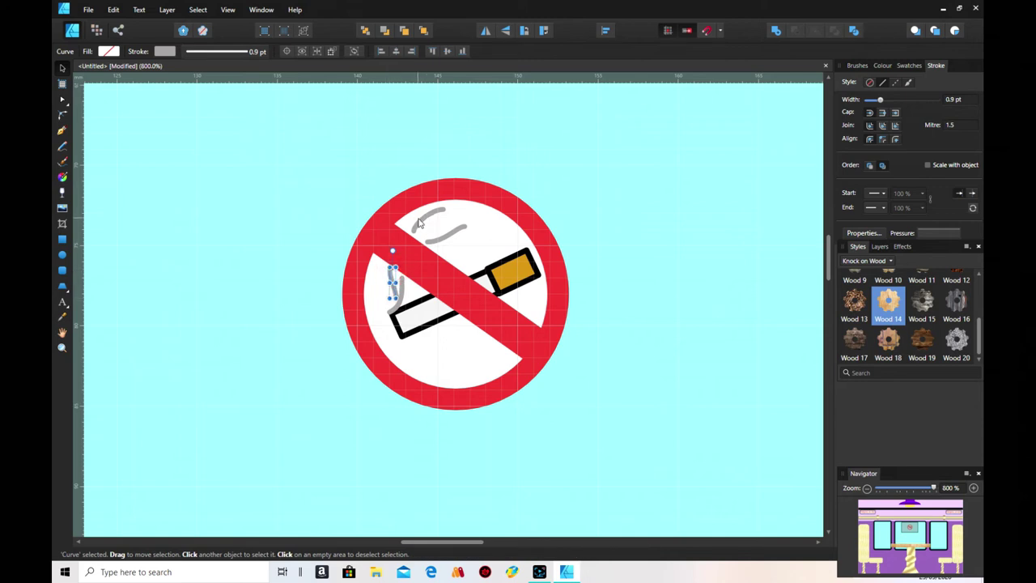
pyautogui.moveTo(431, 244)
pyautogui.mouseDown()
pyautogui.moveTo(422, 237)
pyautogui.moveTo(440, 196)
pyautogui.mouseUp()
pyautogui.click(435, 234)
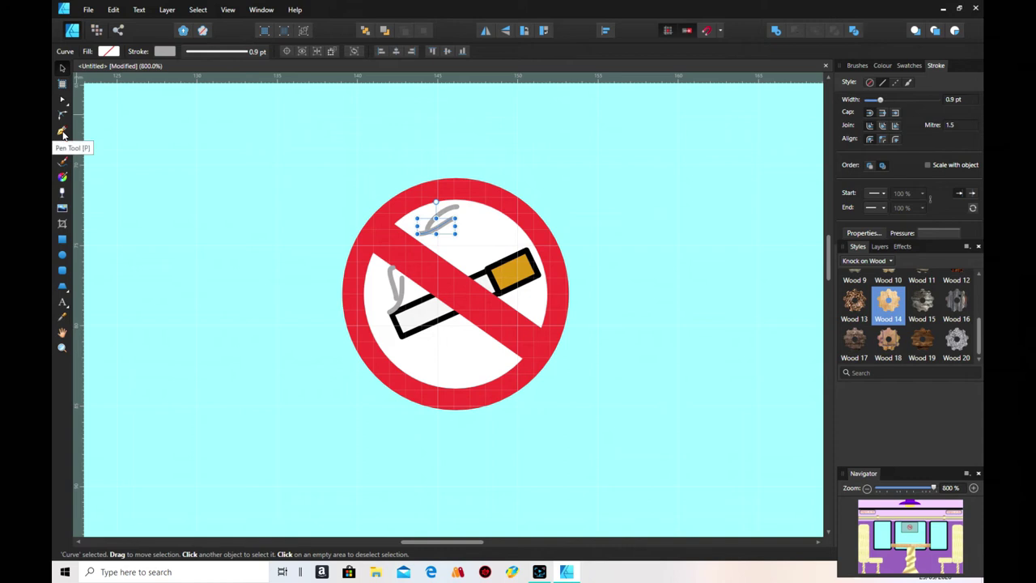
# Set up the Vector Brush tool with an orange-red colour and a 3 px (0.7 pt) stroke width.
pyautogui.click(62, 161)
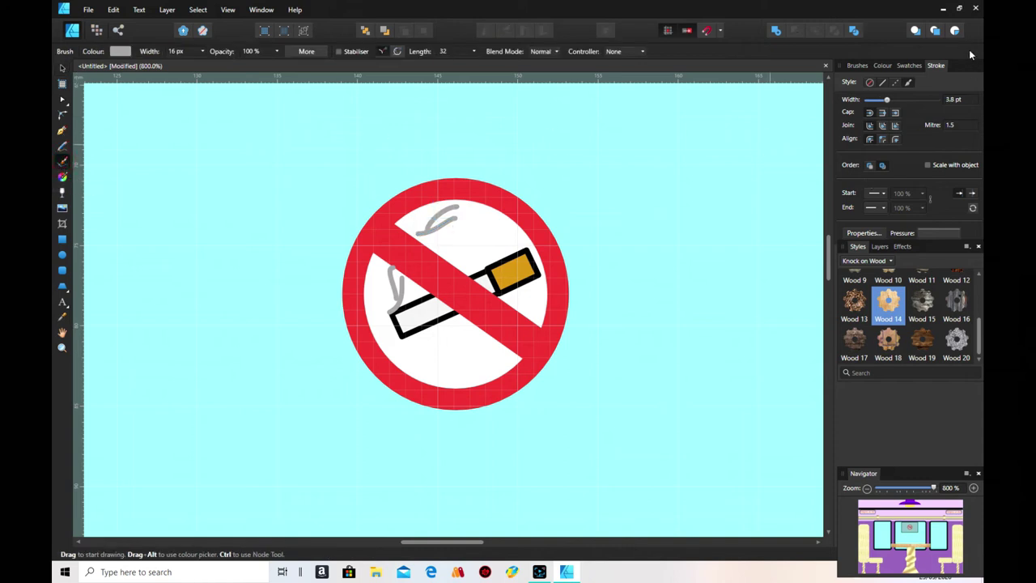
pyautogui.click(884, 68)
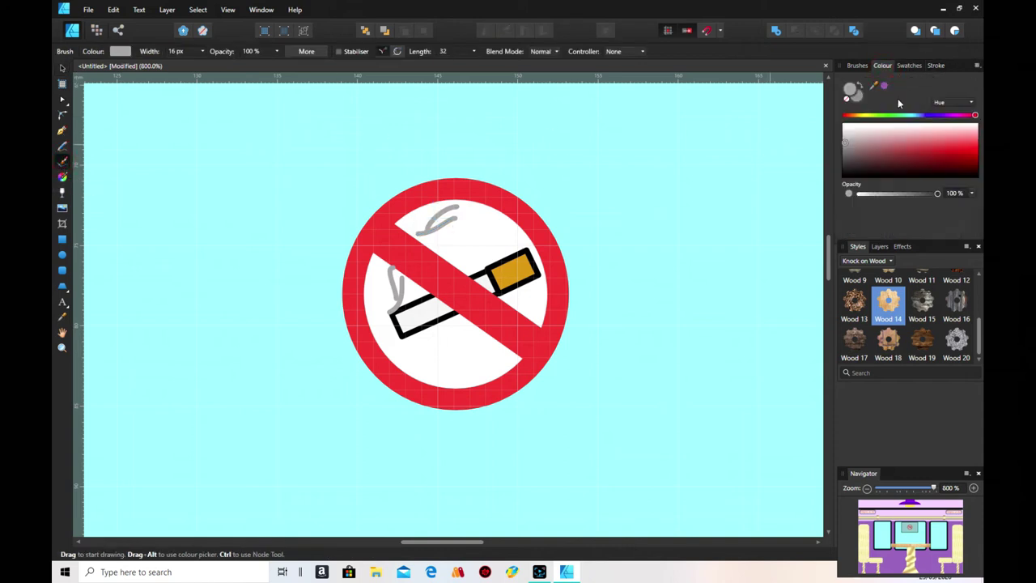
pyautogui.click(857, 95)
pyautogui.click(974, 141)
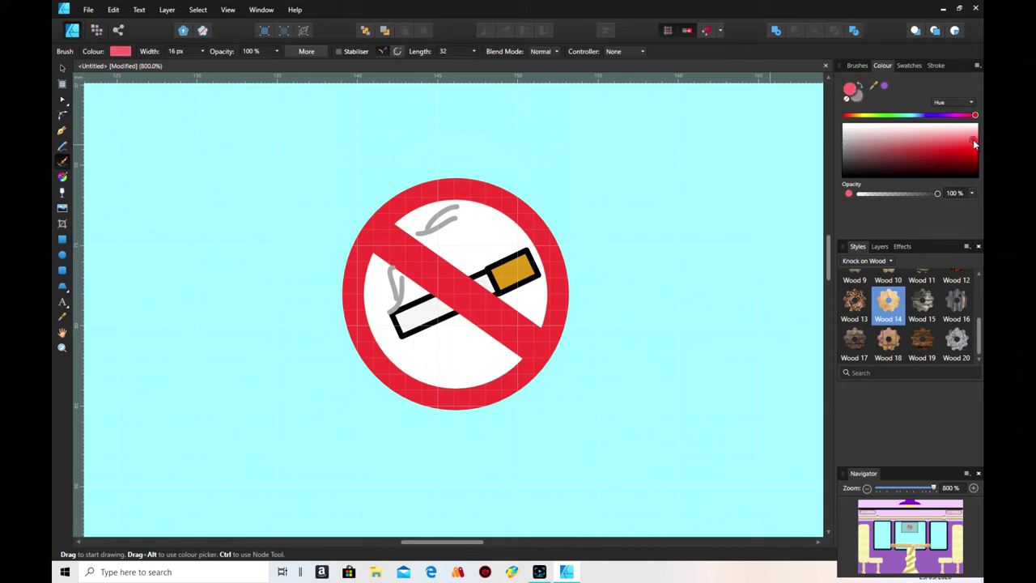
pyautogui.click(857, 96)
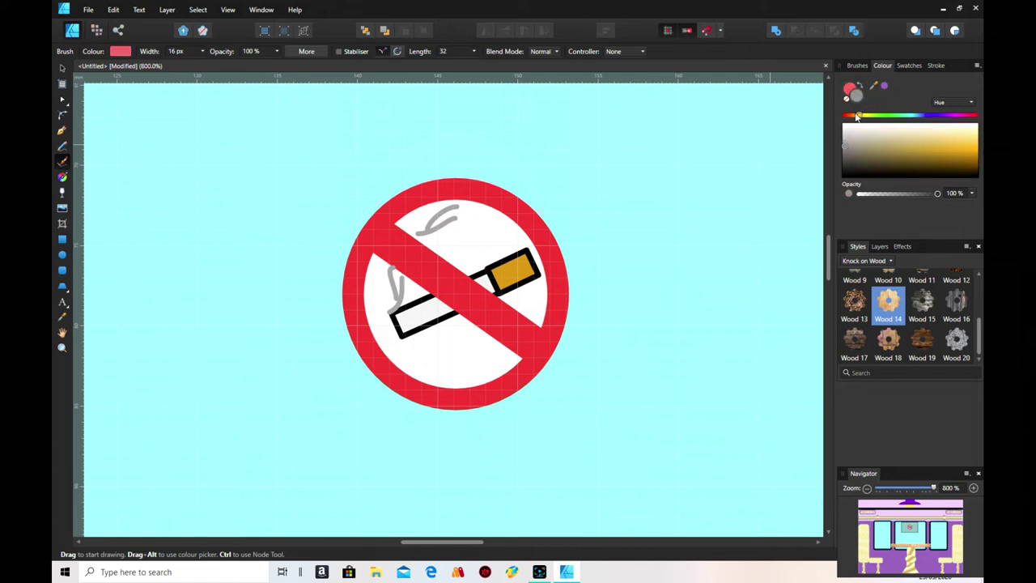
pyautogui.moveTo(857, 115); pyautogui.dragTo(851, 116)
pyautogui.click(968, 146)
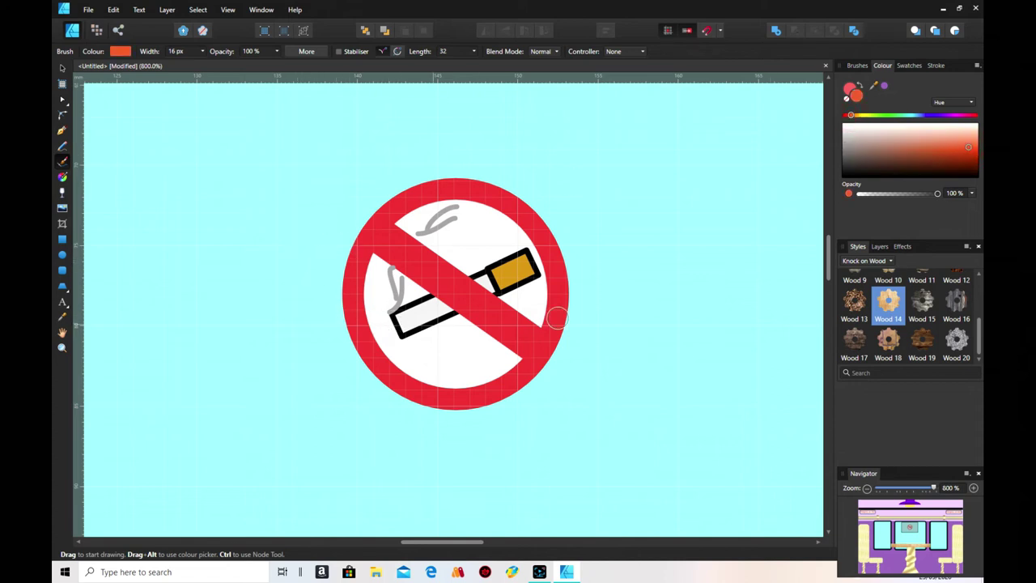
pyautogui.click(935, 66)
pyautogui.moveTo(886, 104); pyautogui.dragTo(878, 100)
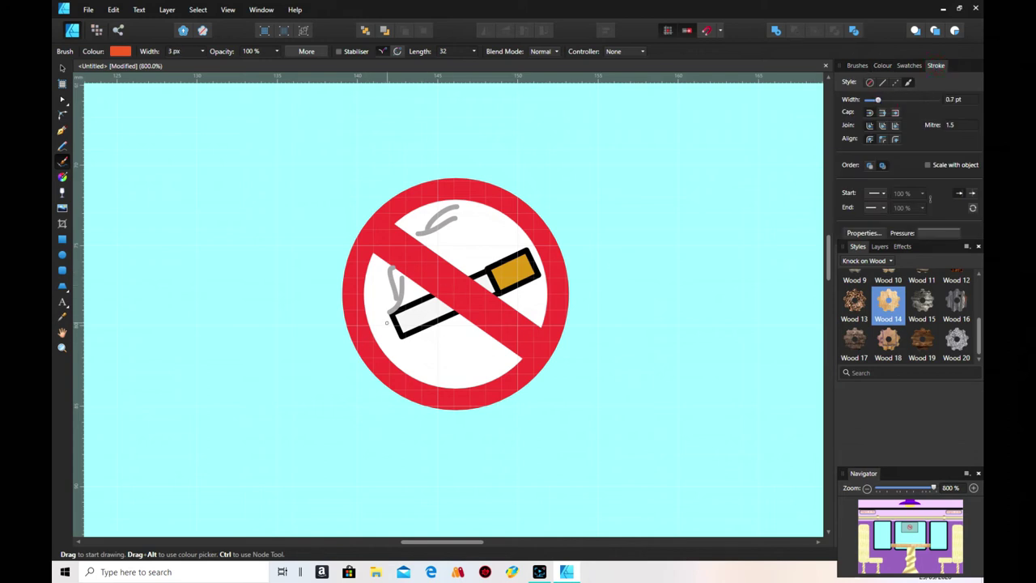
# Paint small orange-red ember dabs over the outlined white end of the cigarette.
pyautogui.click(392, 314)
pyautogui.click(395, 325)
pyautogui.click(401, 324)
pyautogui.click(396, 322)
# Change the brush colour to crimson red and dab darker glowing spots over the orange ember at the cigarette's end.
pyautogui.click(882, 65)
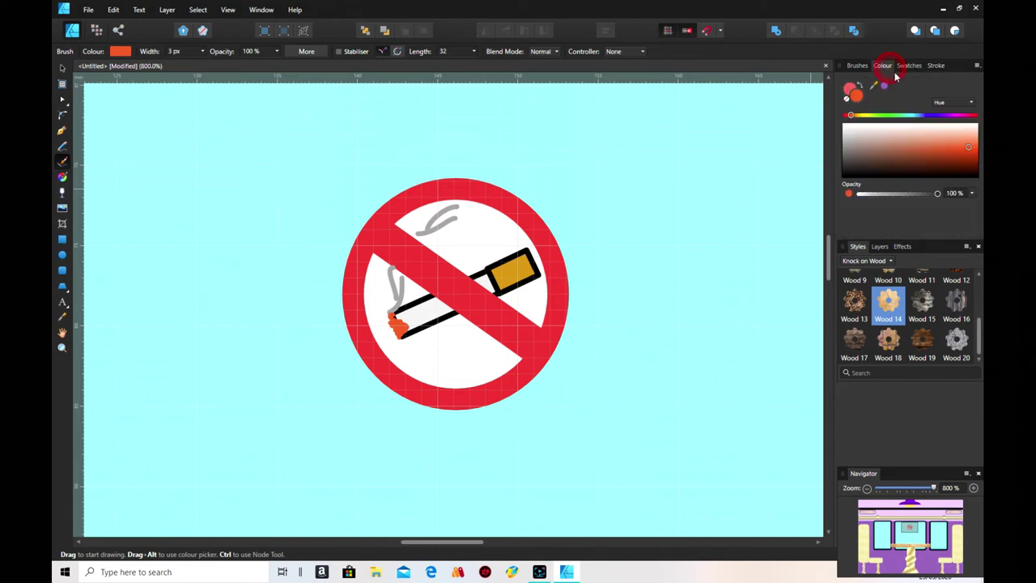
pyautogui.click(975, 114)
pyautogui.click(973, 148)
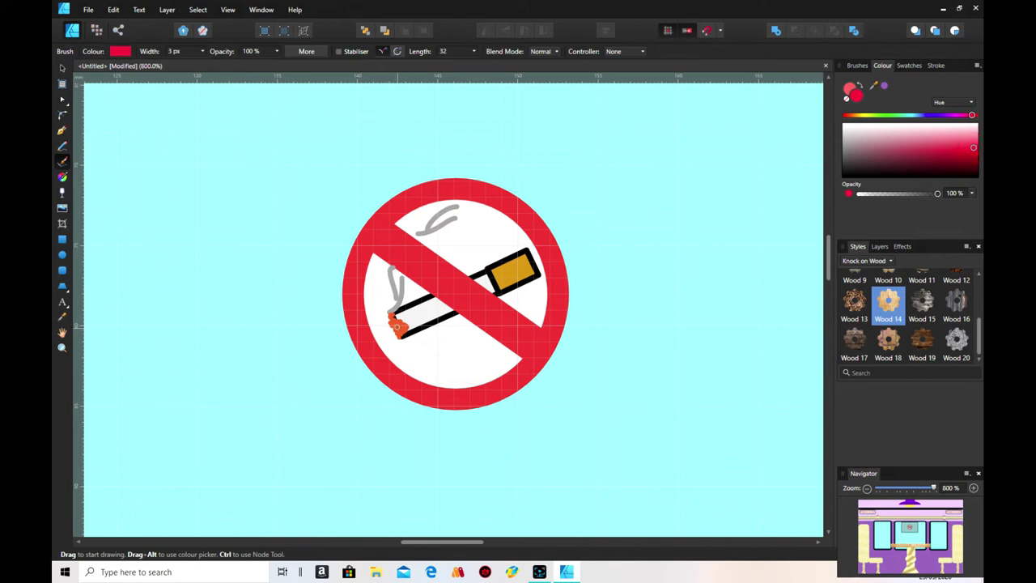
pyautogui.click(397, 323)
pyautogui.click(402, 330)
pyautogui.click(395, 322)
pyautogui.click(396, 324)
pyautogui.click(396, 326)
# Add the red Arial text "No Smoking!" just below the sign on the central window and scale it to 19.8 pt.
pyautogui.click(228, 10)
pyautogui.click(222, 21)
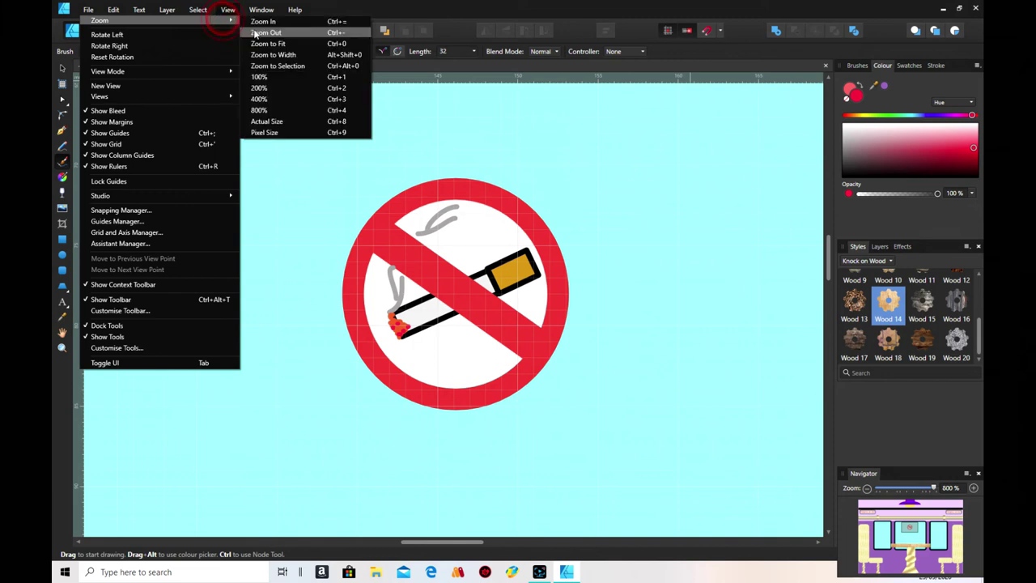
pyautogui.click(289, 120)
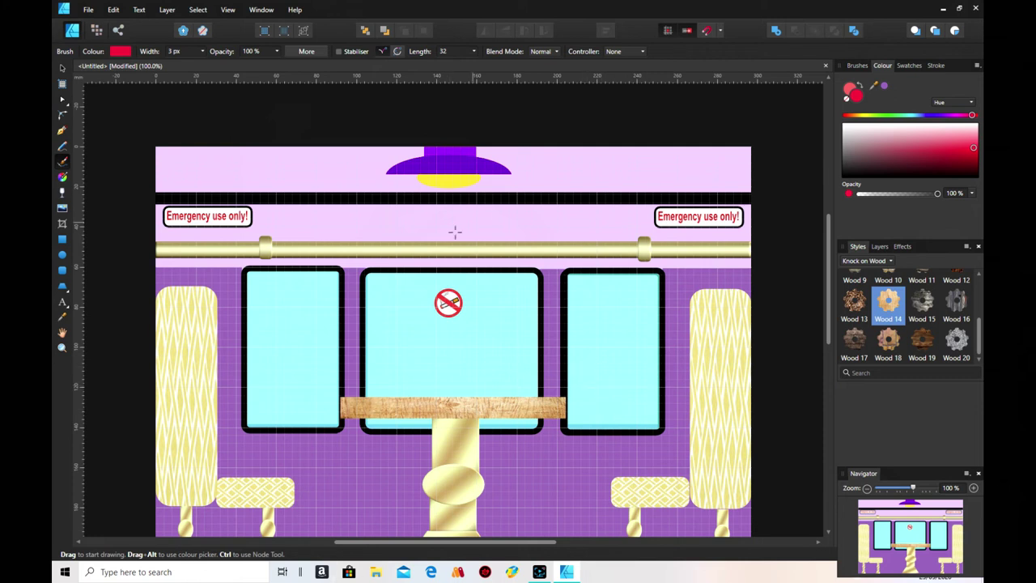
pyautogui.click(62, 304)
pyautogui.moveTo(410, 332); pyautogui.dragTo(452, 350)
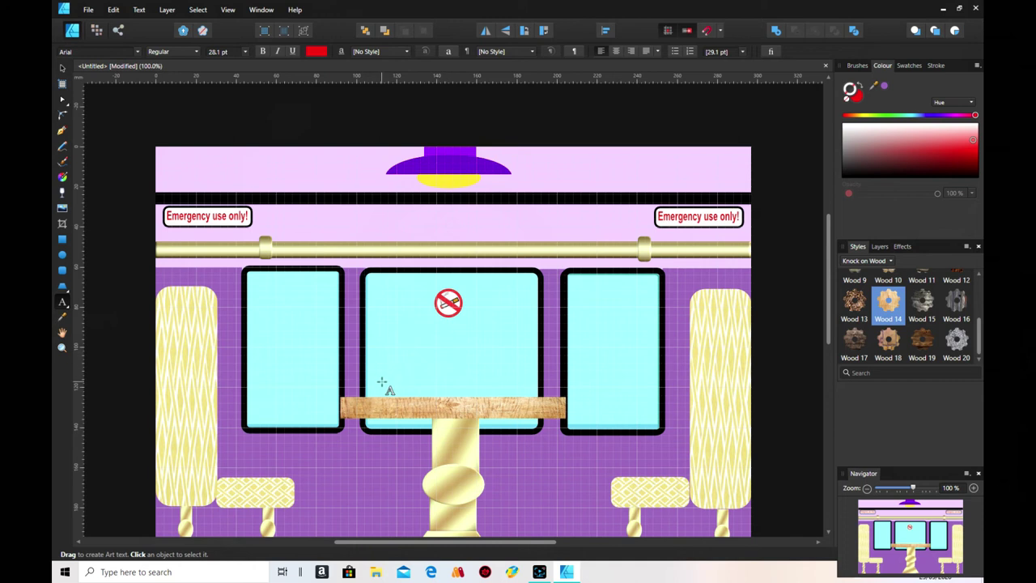
pyautogui.write('No Smoking')
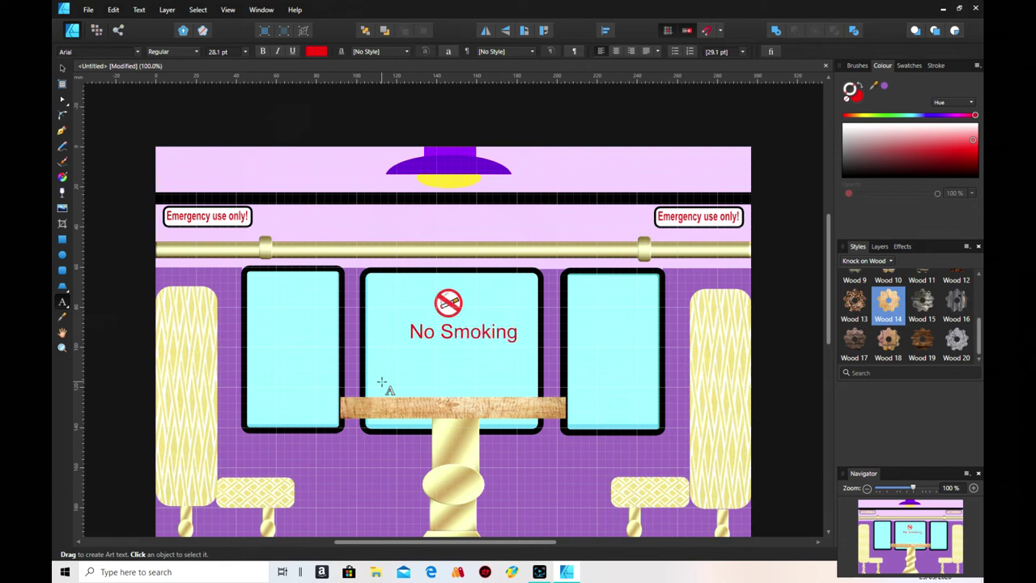
pyautogui.write('!')
pyautogui.press('Escape')
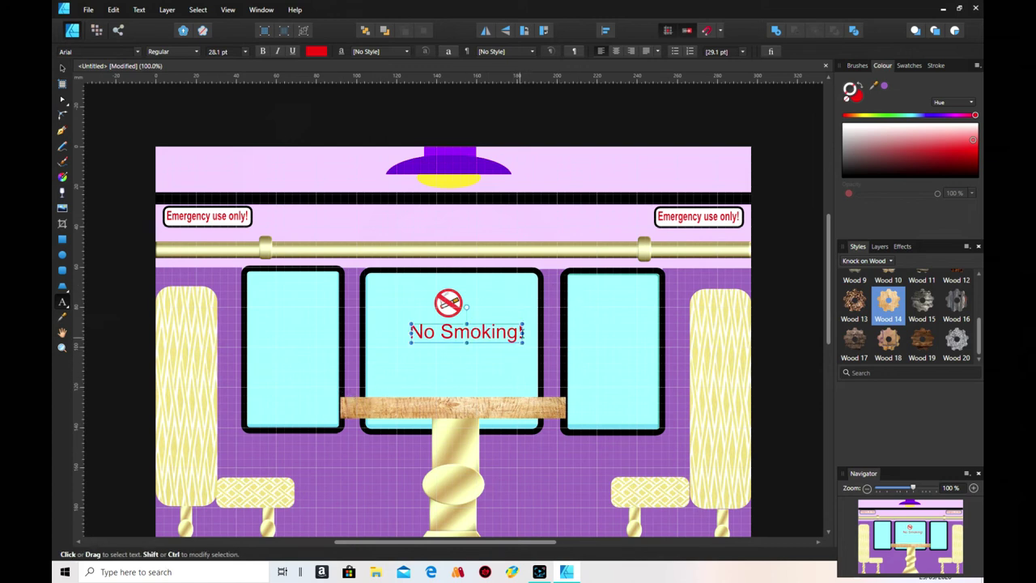
pyautogui.moveTo(522, 341); pyautogui.dragTo(489, 335)
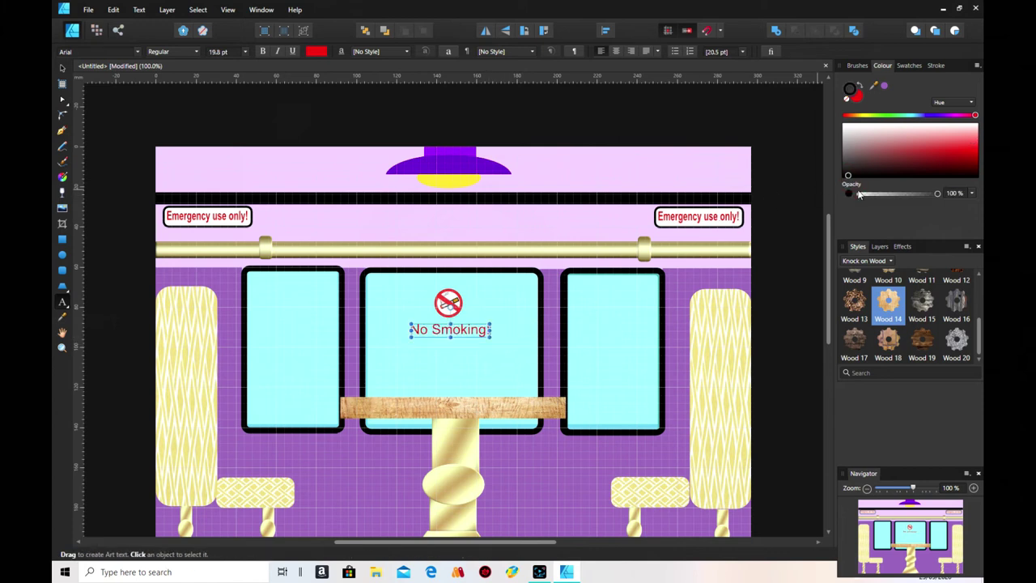
# Select the characters of the "No Smoking!" text and recolour them black.
pyautogui.moveTo(856, 176); pyautogui.dragTo(843, 174)
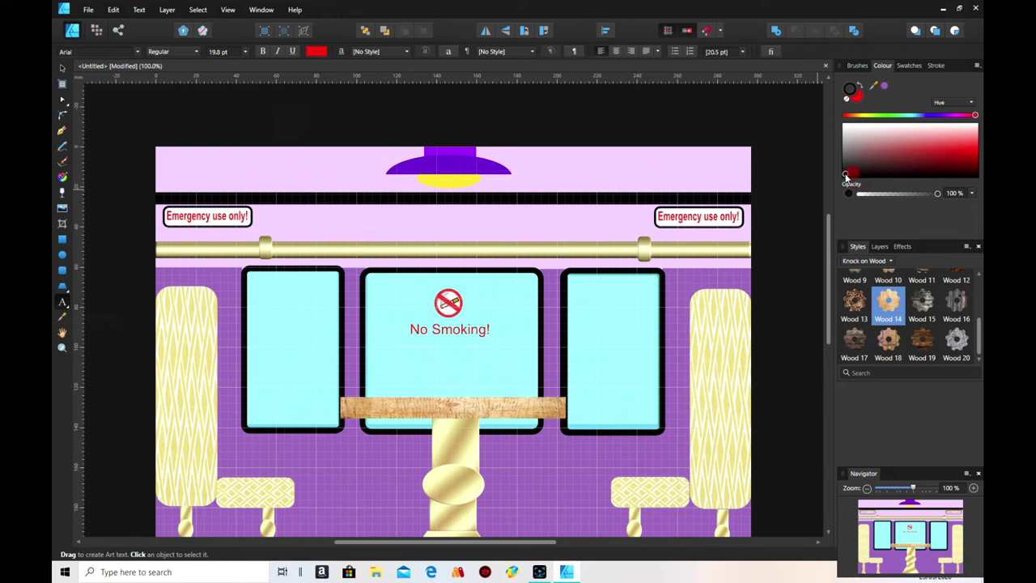
pyautogui.click(856, 97)
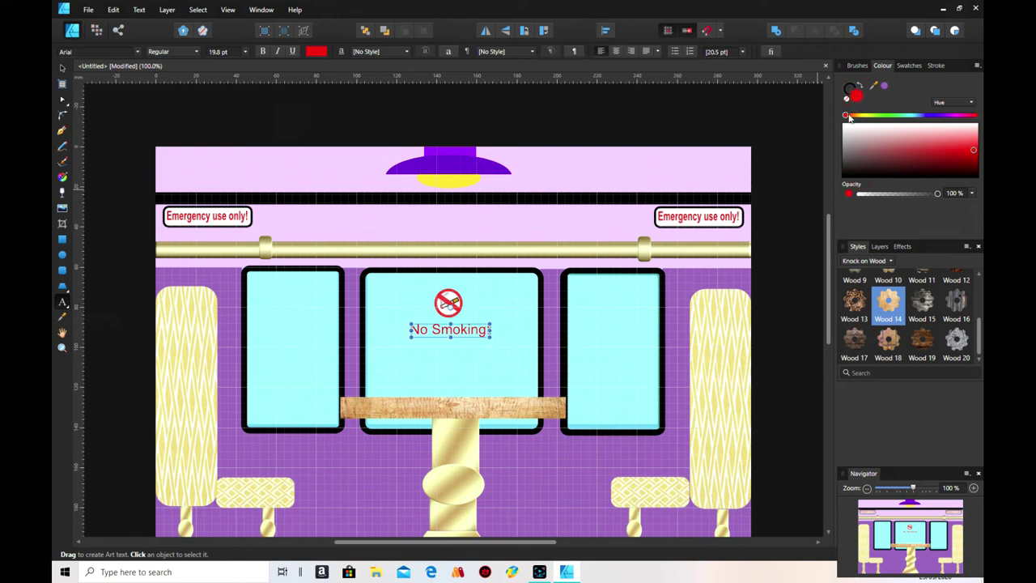
pyautogui.click(844, 174)
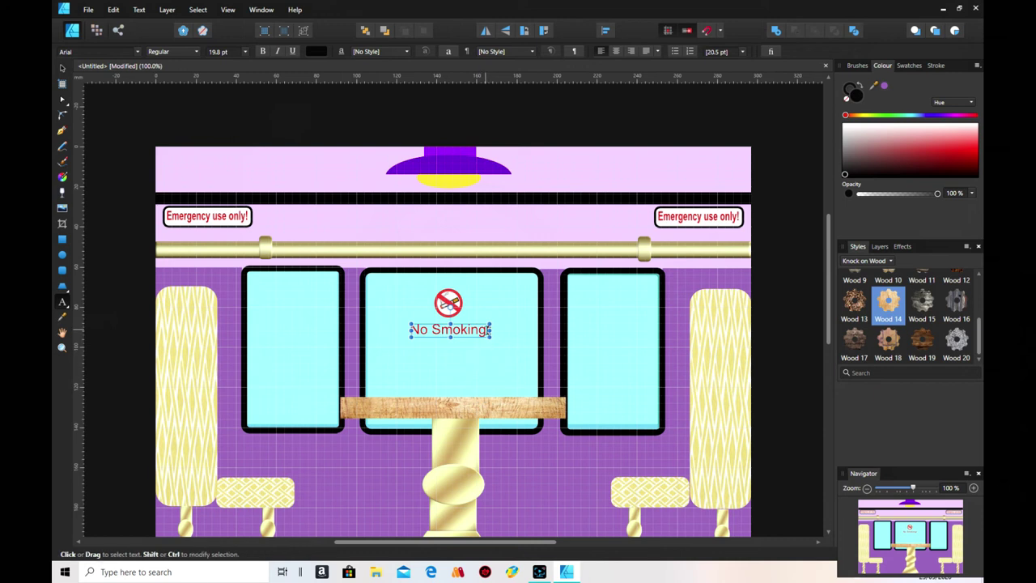
pyautogui.moveTo(489, 329); pyautogui.dragTo(409, 329)
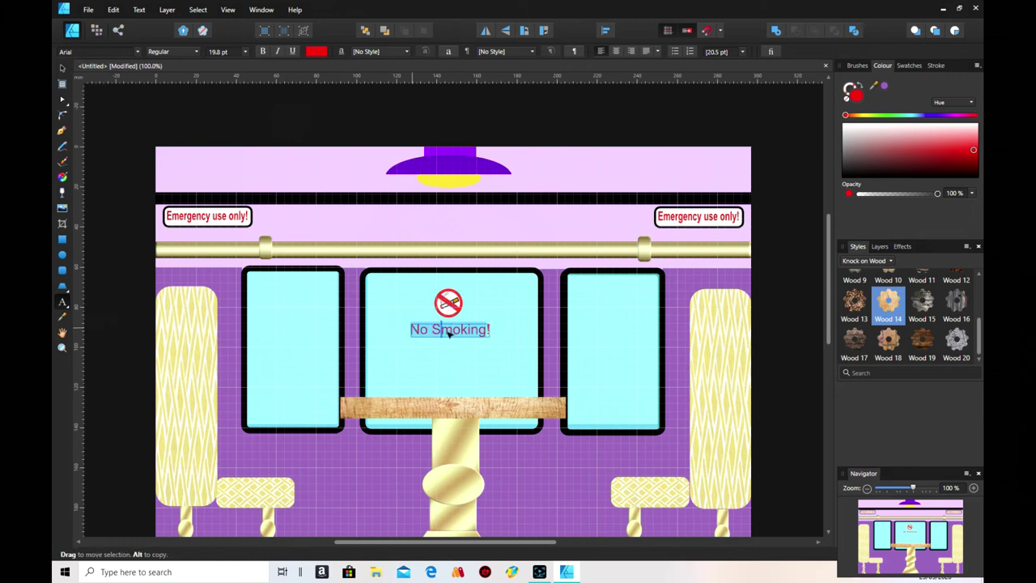
pyautogui.click(489, 331)
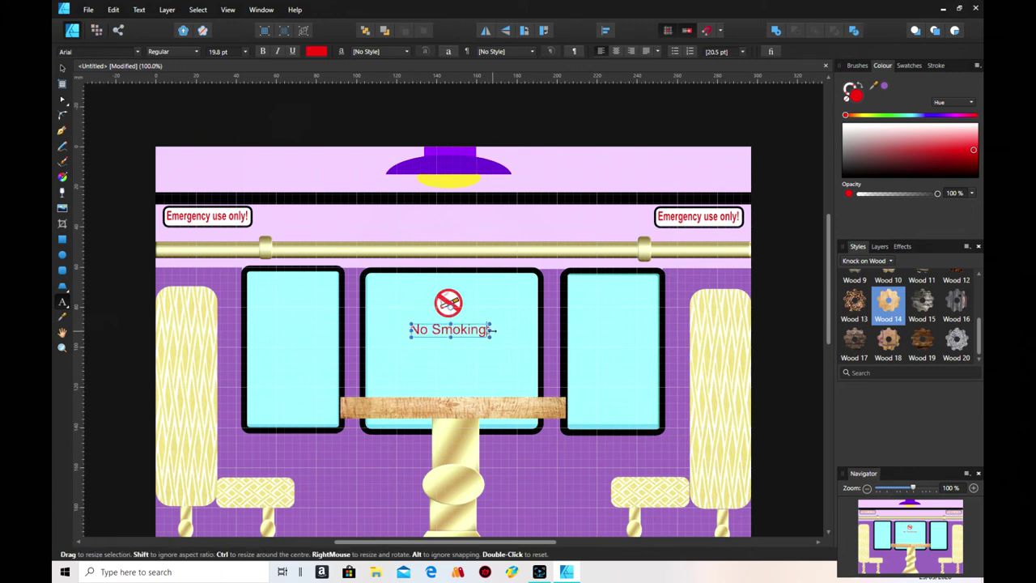
pyautogui.click(489, 331)
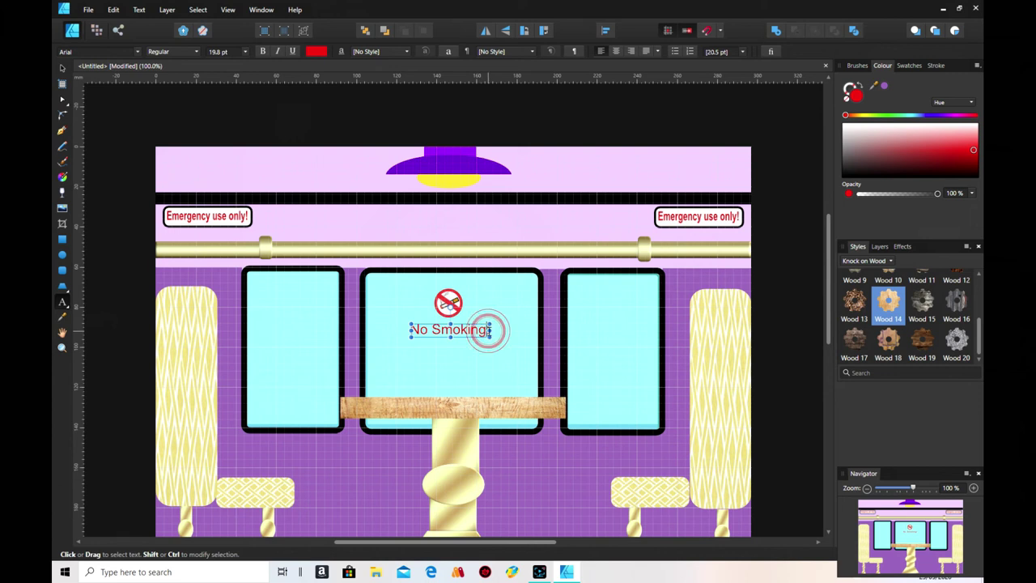
pyautogui.moveTo(489, 331); pyautogui.dragTo(402, 330)
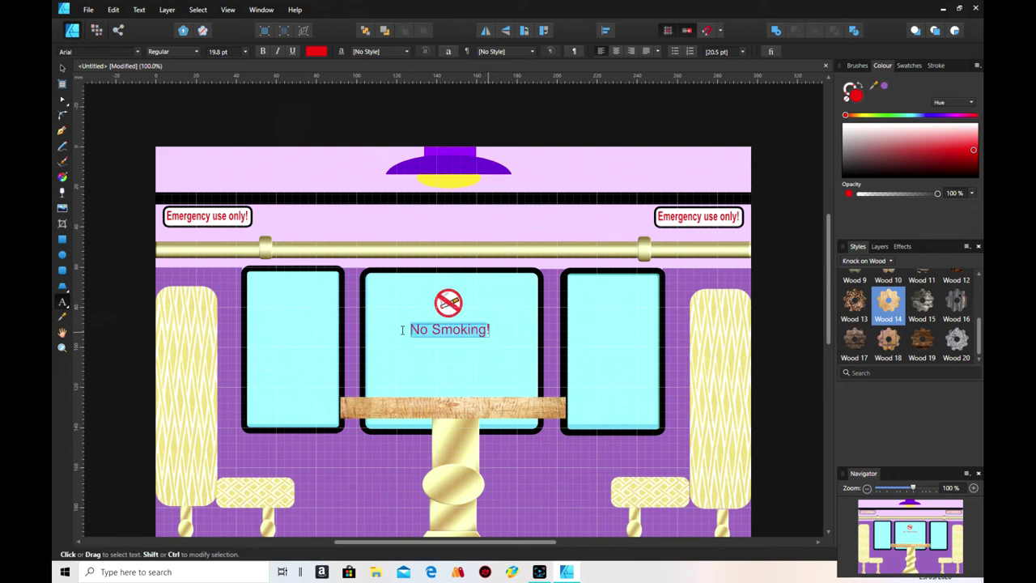
pyautogui.click(845, 176)
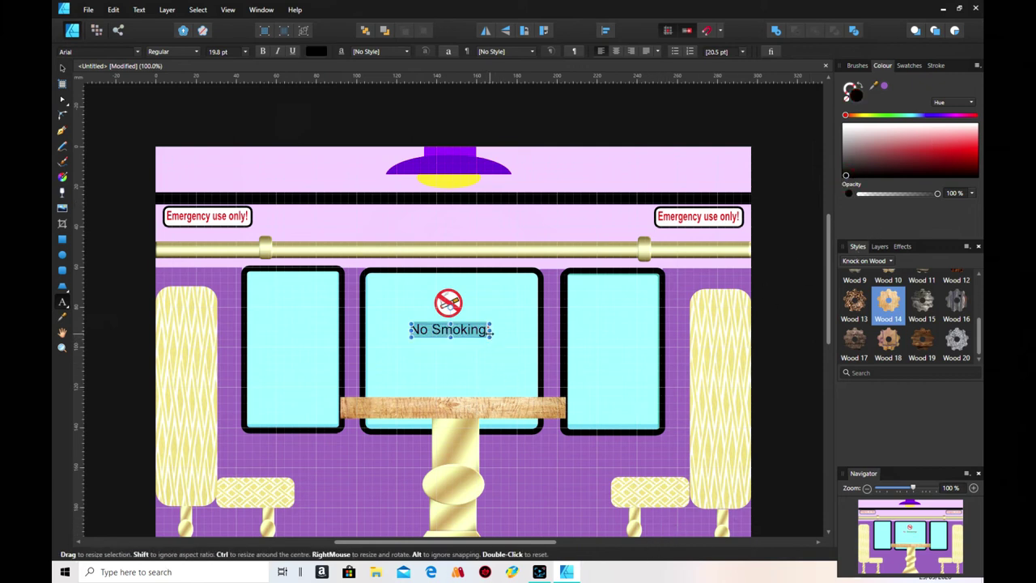
# Recolour the remaining red exclamation mark of the "No Smoking!" text black.
pyautogui.click(484, 330)
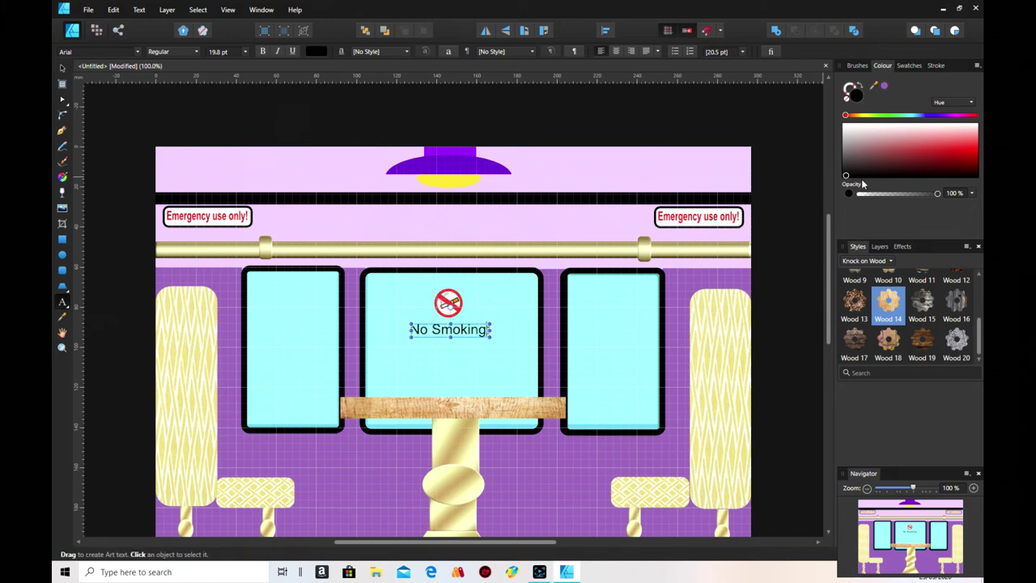
pyautogui.click(851, 173)
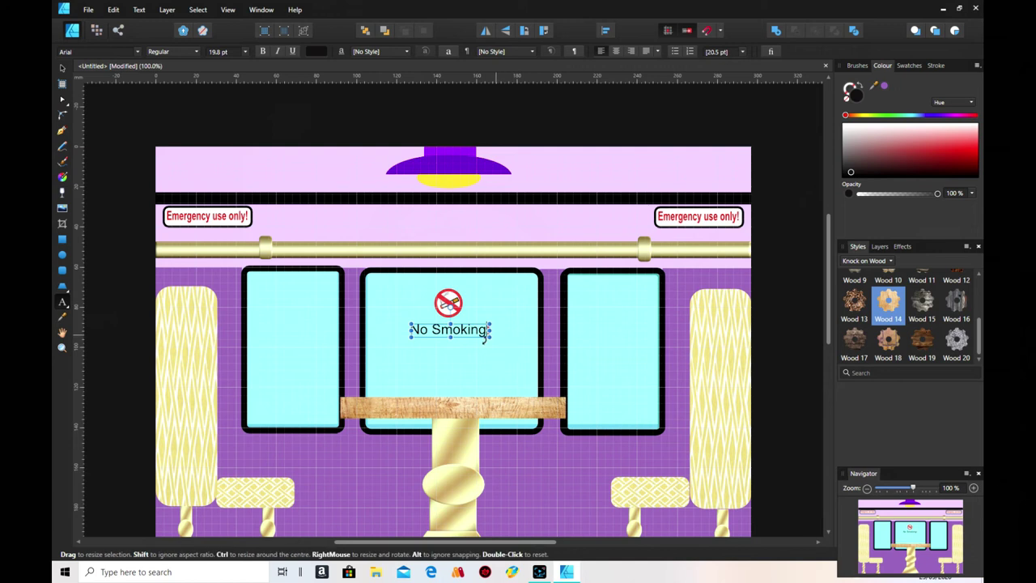
pyautogui.moveTo(484, 331); pyautogui.dragTo(491, 331)
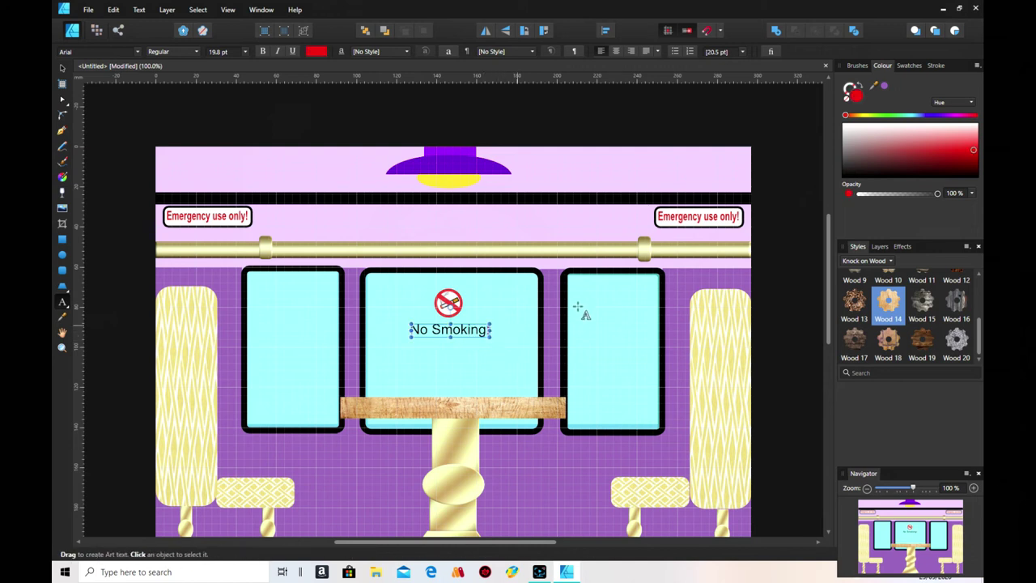
pyautogui.click(850, 175)
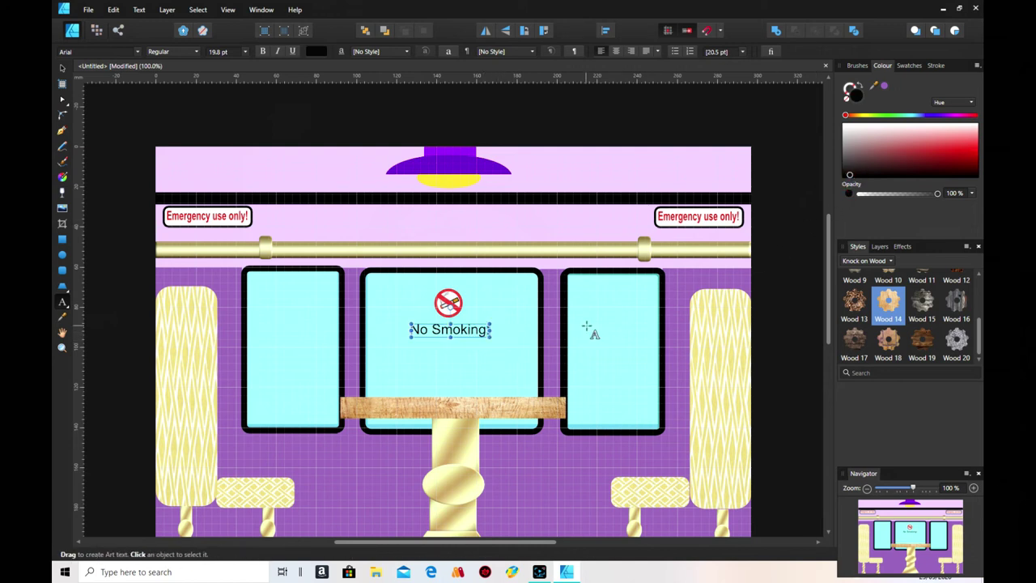
# Deselect the text and draw a flat trapezoid about 19 mm wide on the purple wall, just below the left window.
pyautogui.click(784, 400)
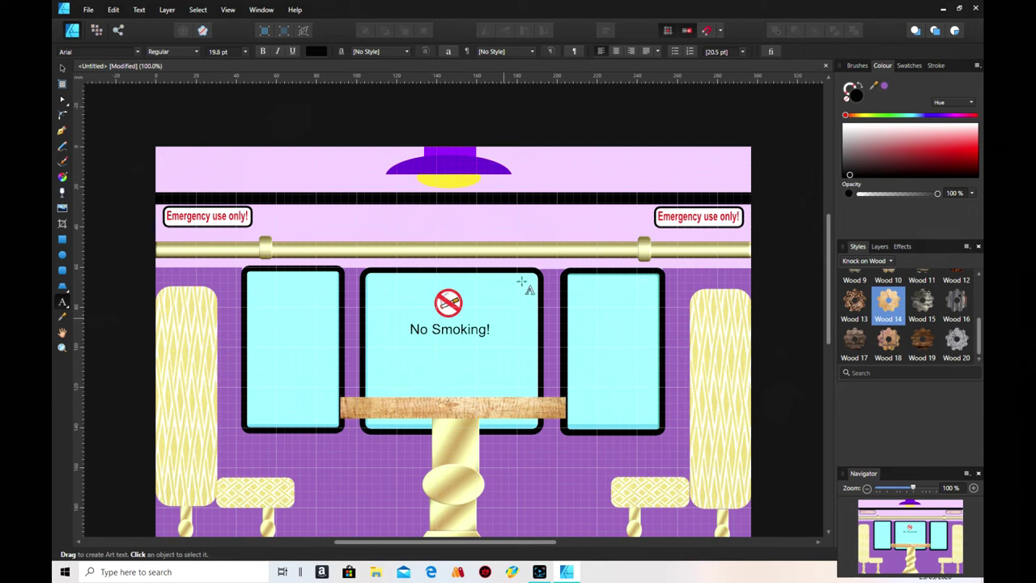
pyautogui.click(63, 290)
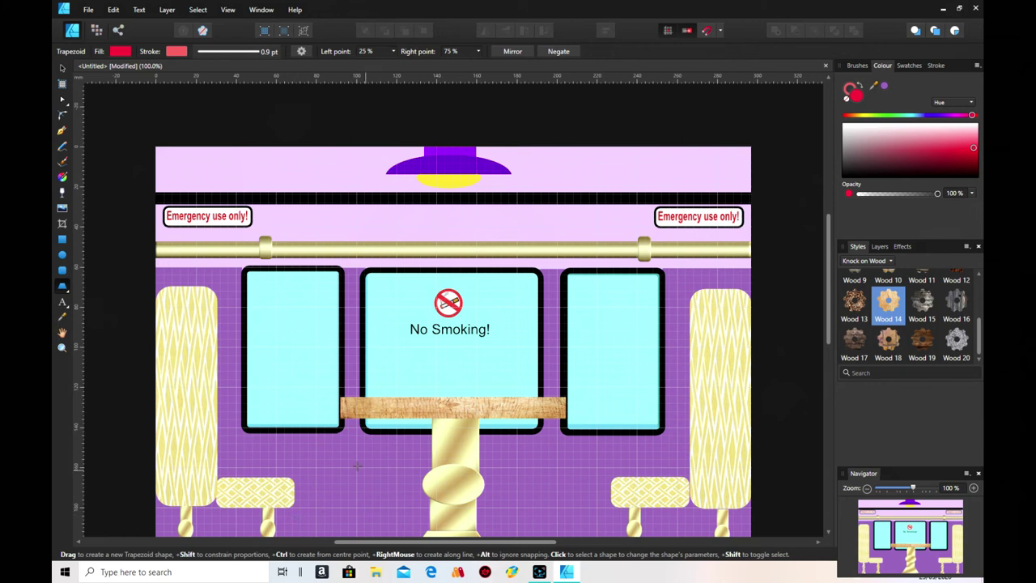
pyautogui.moveTo(311, 453); pyautogui.dragTo(349, 458)
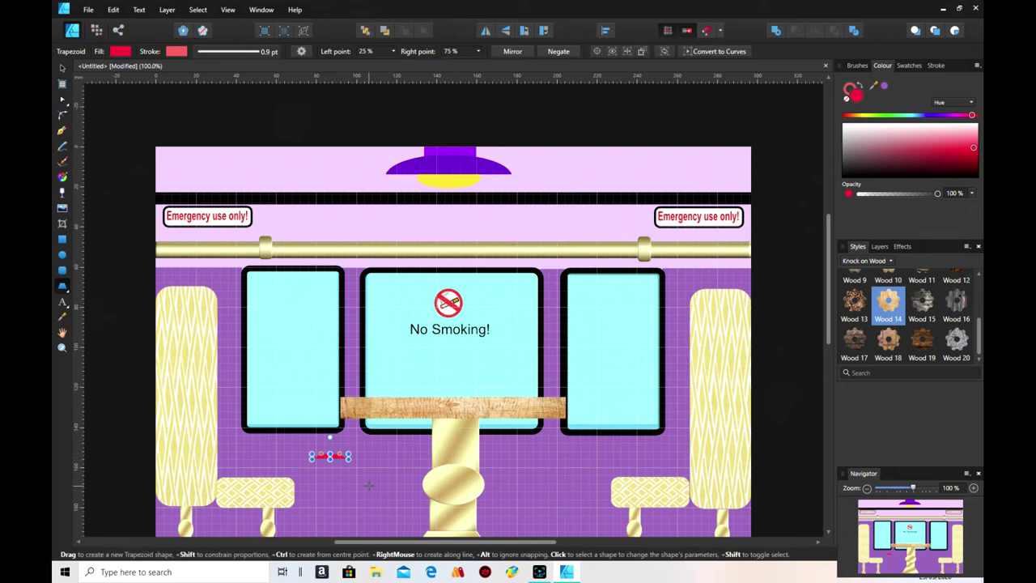
# Browse the ASmetals and ASmetals2 style categories for a metallic look for the trapezoid.
pyautogui.click(891, 261)
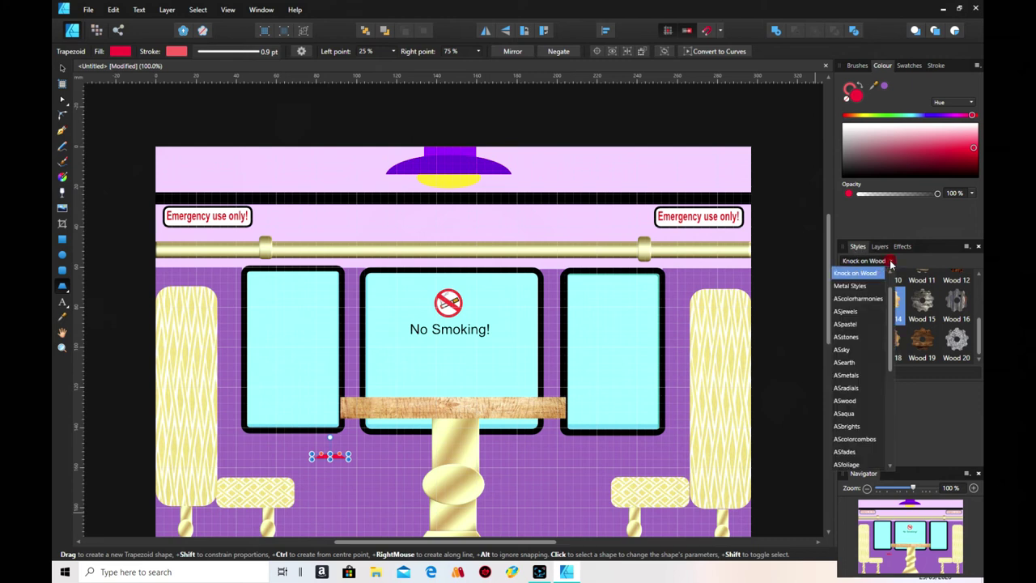
pyautogui.click(847, 374)
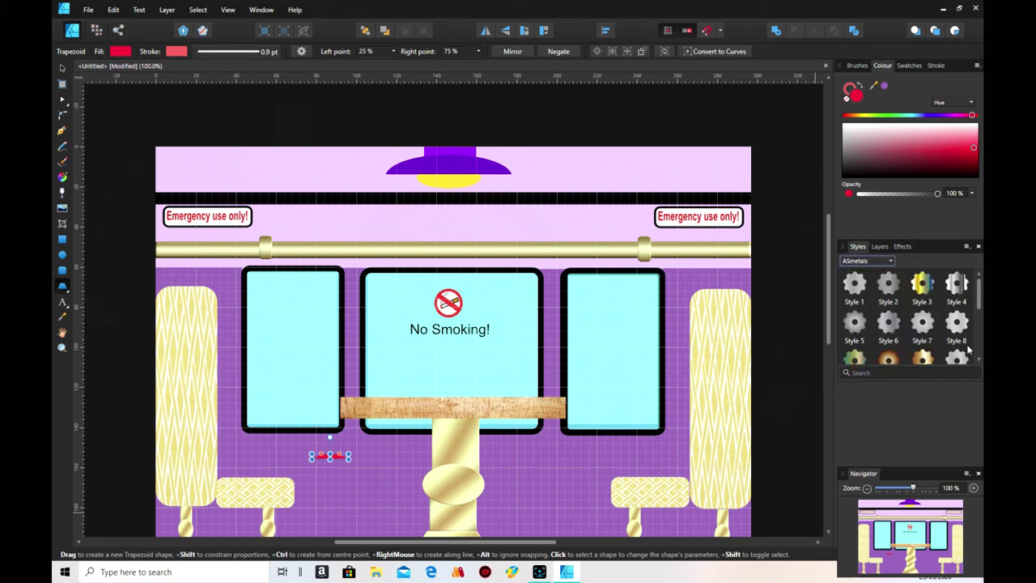
pyautogui.click(890, 261)
pyautogui.moveTo(889, 413); pyautogui.dragTo(891, 440)
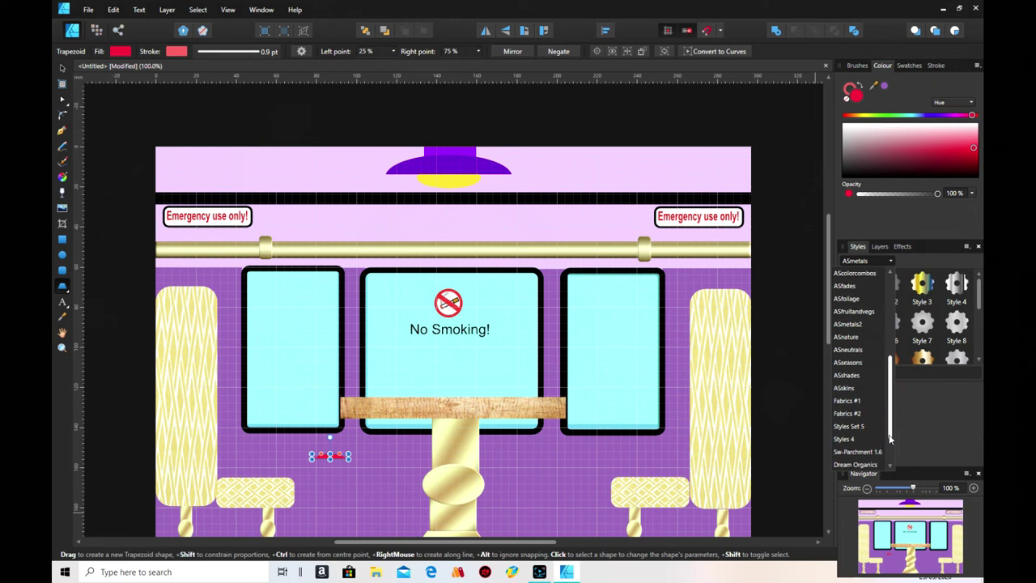
pyautogui.moveTo(888, 438); pyautogui.dragTo(881, 409)
pyautogui.click(865, 390)
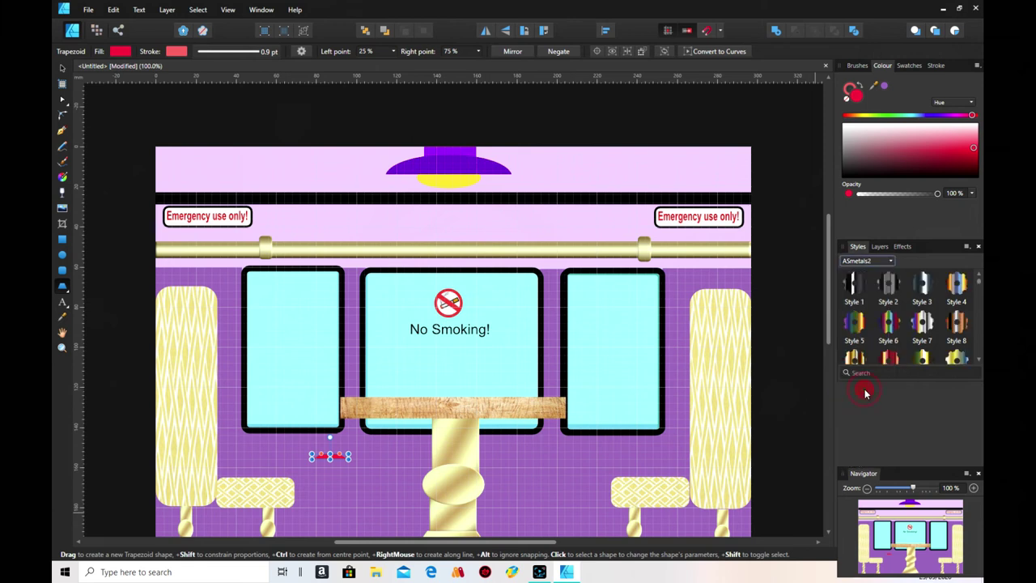
pyautogui.scroll(-3, 928, 364)
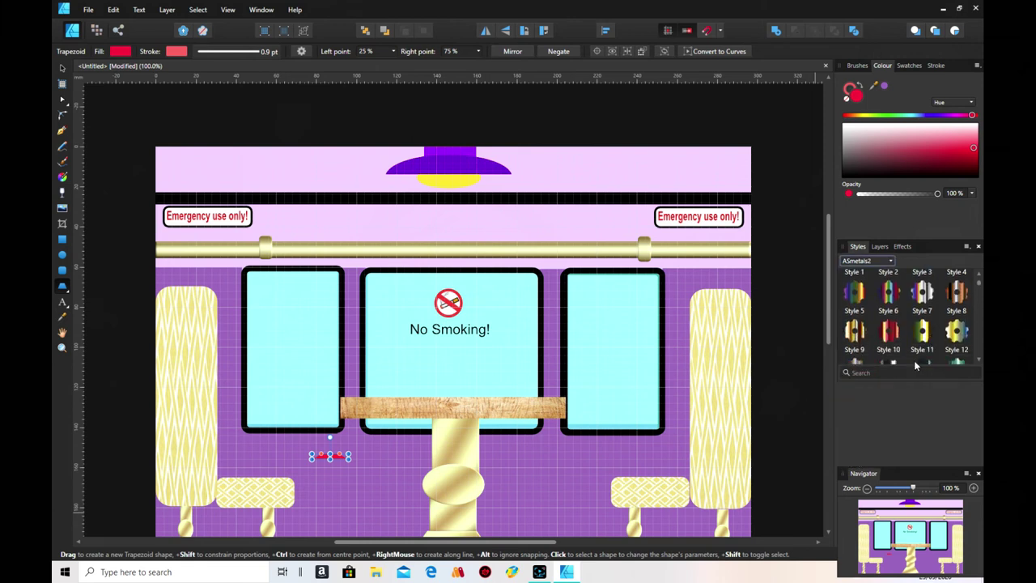
pyautogui.scroll(-1, 920, 361)
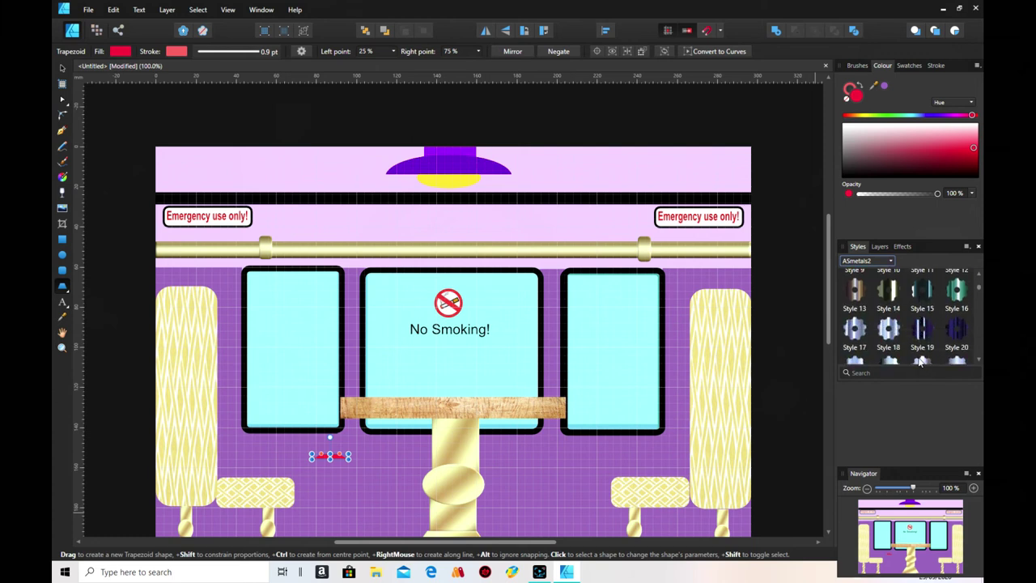
# Apply the second gold style in the third row of Metal Styles to the trapezoid and move it onto the left window's upper frame.
pyautogui.click(890, 262)
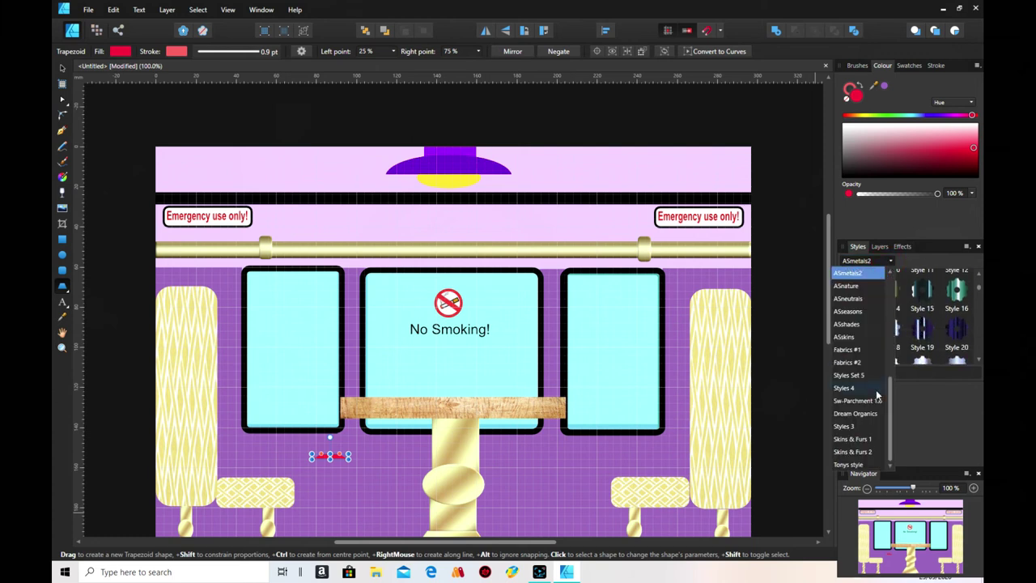
pyautogui.scroll(3, 877, 394)
pyautogui.scroll(3, 879, 393)
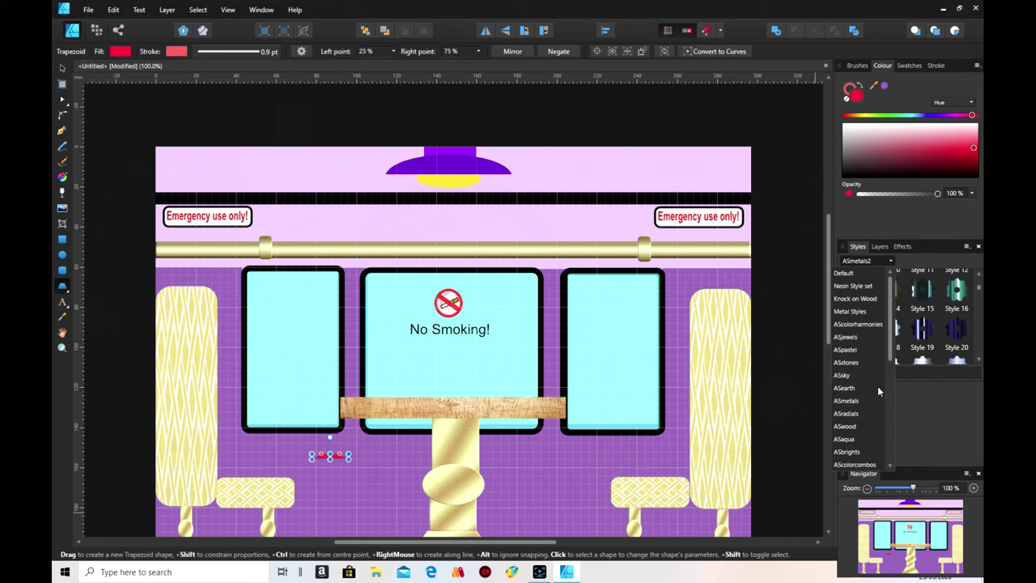
pyautogui.click(852, 312)
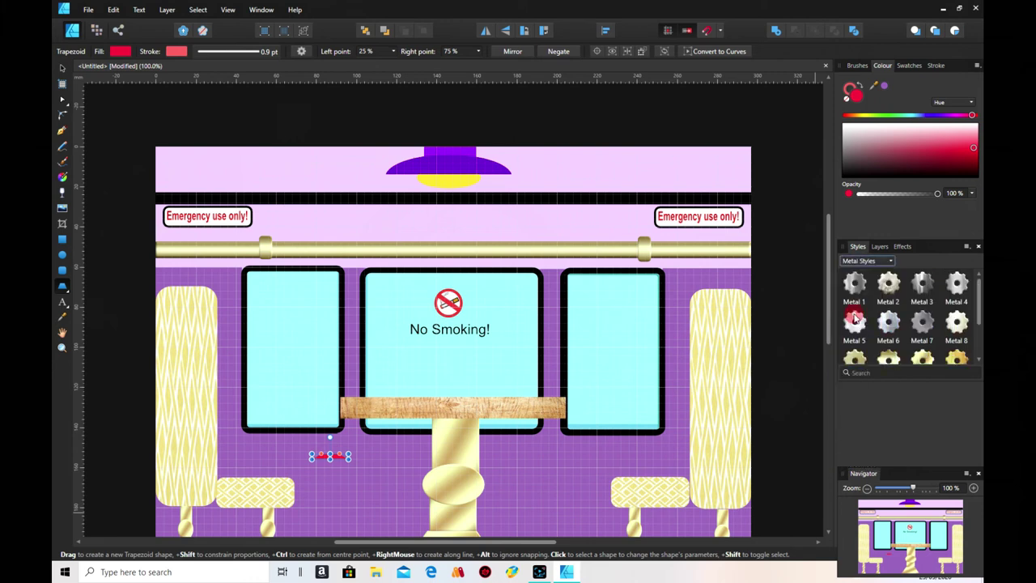
pyautogui.click(890, 359)
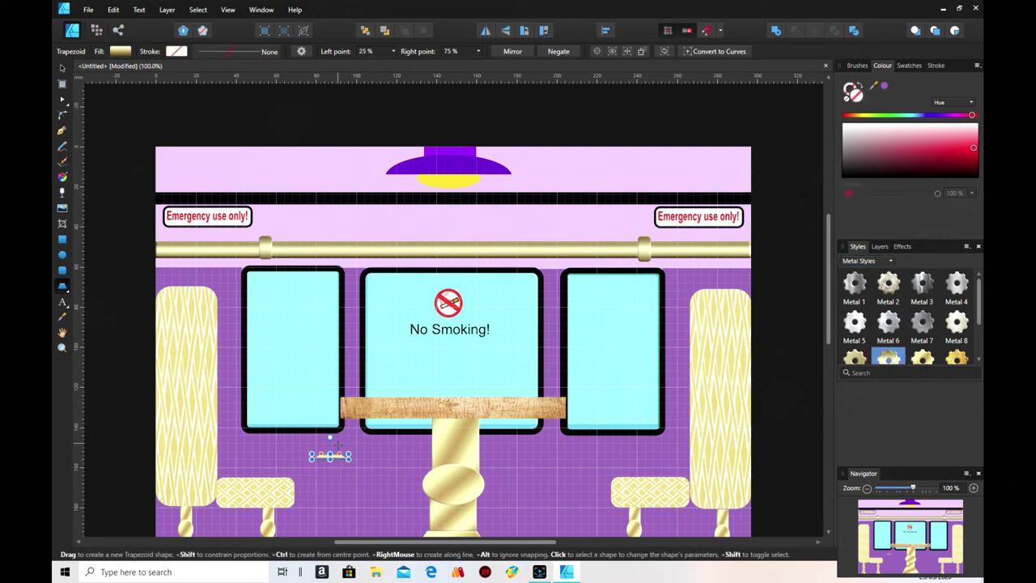
pyautogui.click(63, 67)
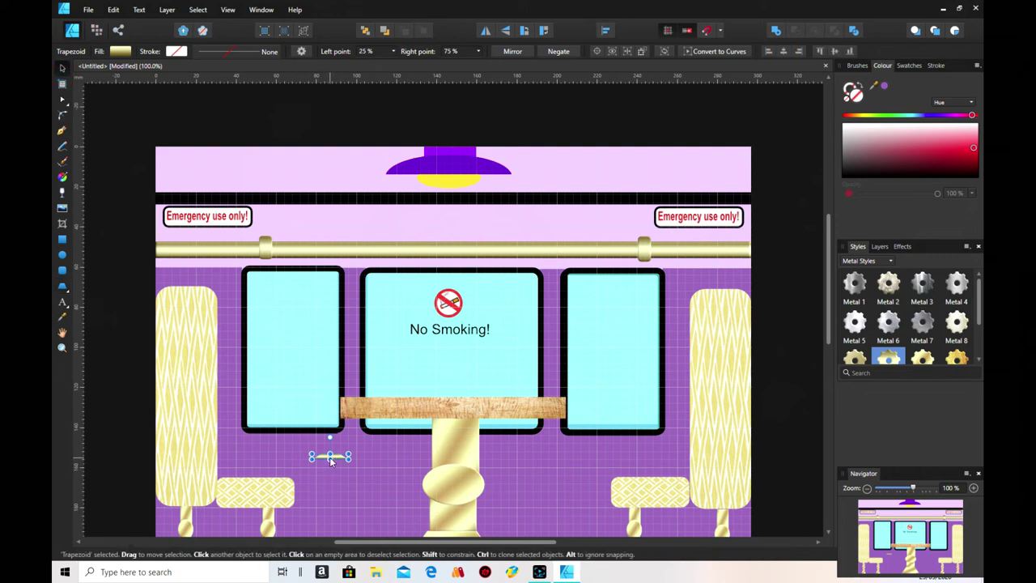
pyautogui.moveTo(330, 456); pyautogui.dragTo(293, 273)
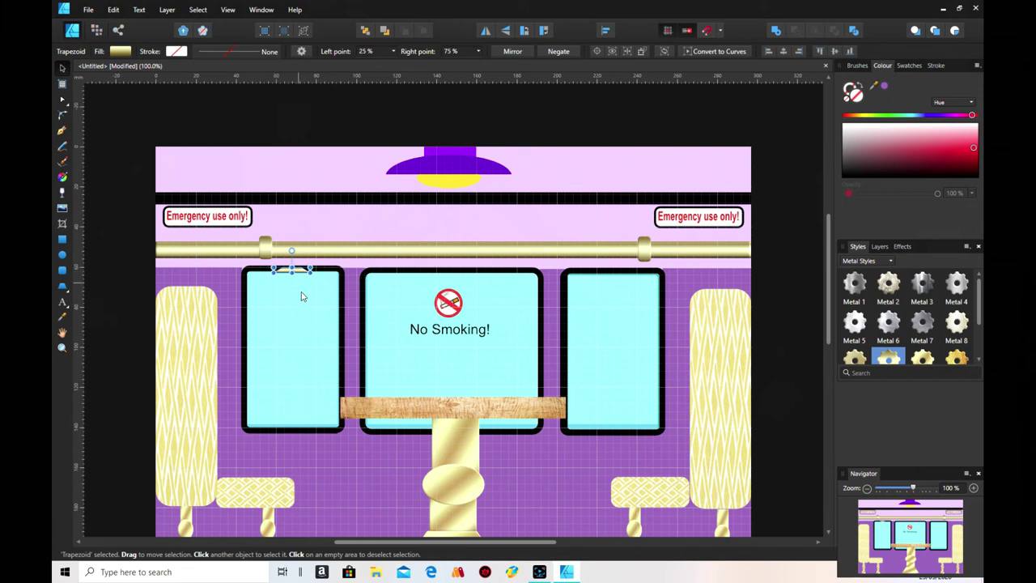
# Duplicate the pale pink upper wall rectangle and shift the copy slightly downward.
pyautogui.click(557, 223)
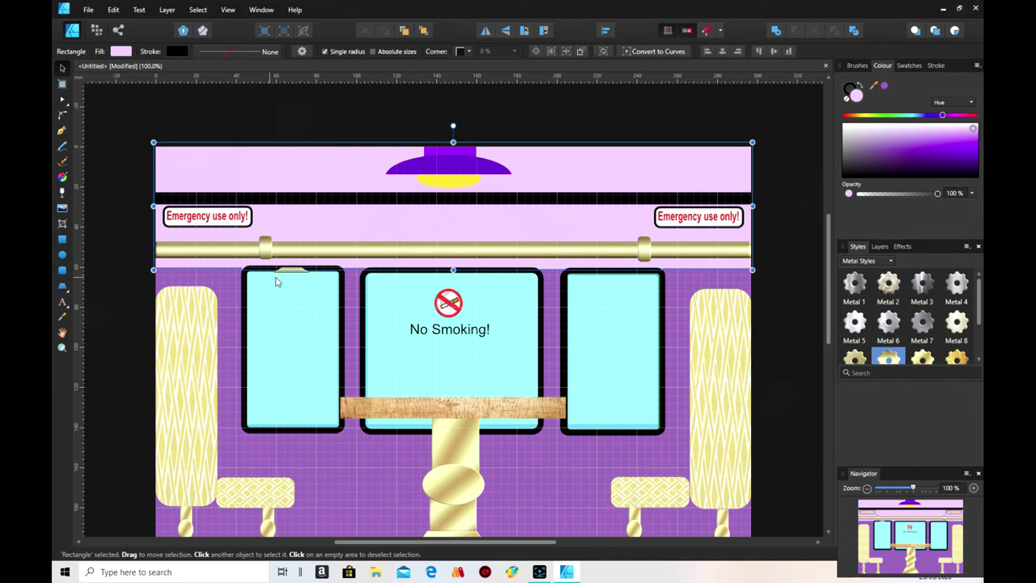
pyautogui.rightClick(289, 275)
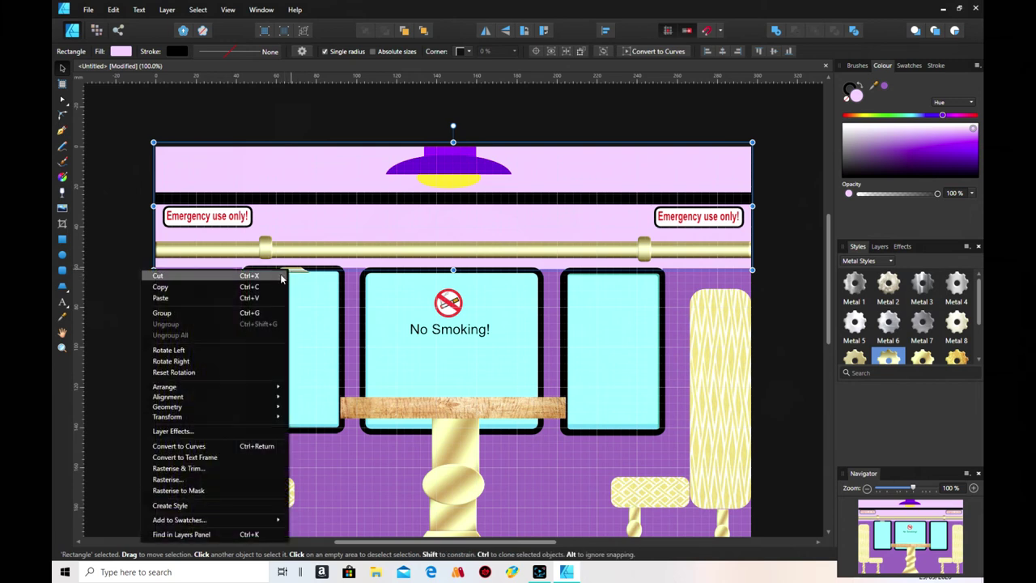
pyautogui.click(247, 287)
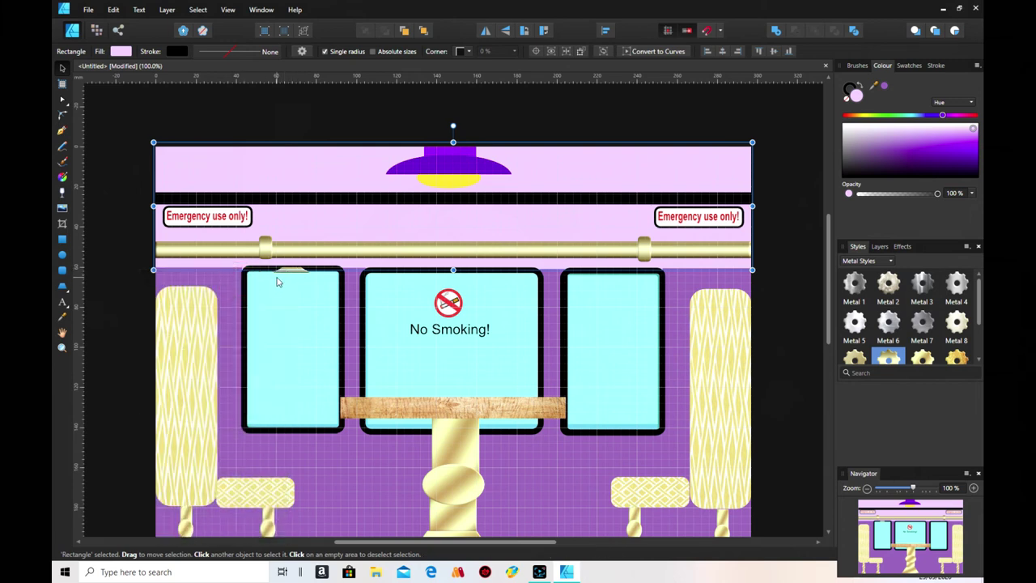
pyautogui.rightClick(292, 274)
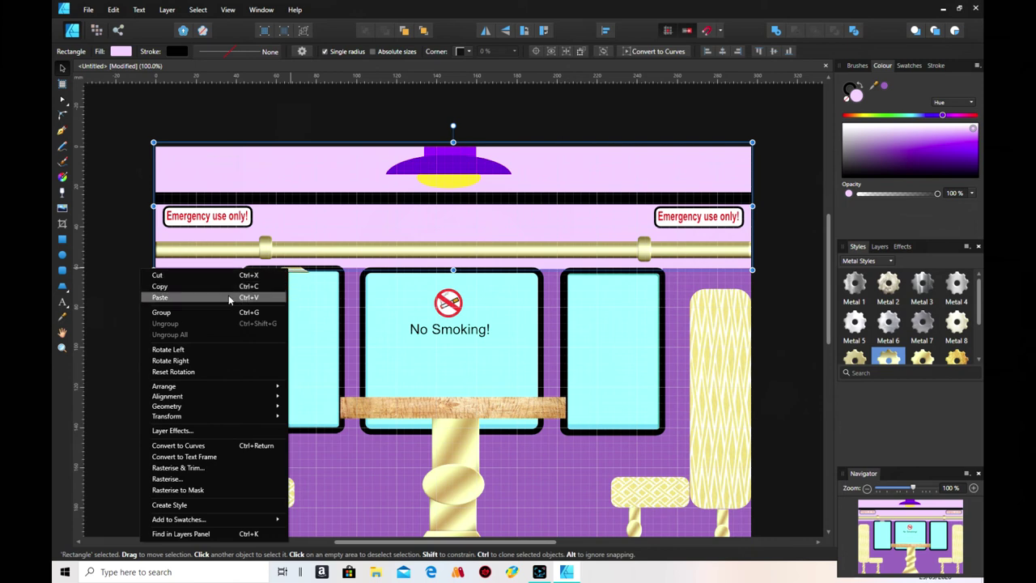
pyautogui.click(228, 298)
pyautogui.click(299, 272)
pyautogui.moveTo(299, 273)
pyautogui.mouseDown()
pyautogui.moveTo(369, 274)
pyautogui.moveTo(297, 277)
pyautogui.mouseUp()
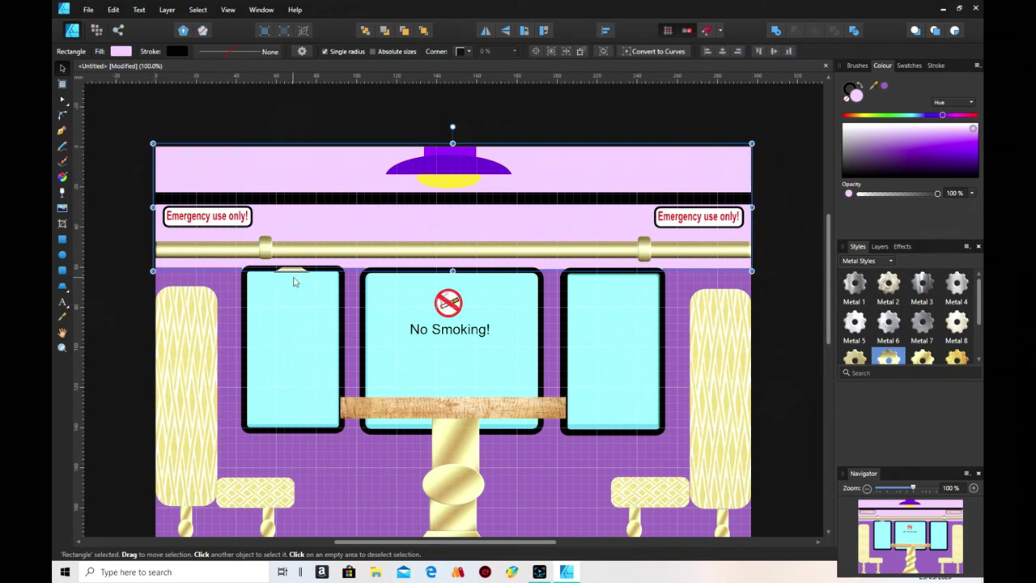
# Nudge the gold trapezoid up on the left window's frame and place a copy at the upper edge of the right window's frame.
pyautogui.click(296, 277)
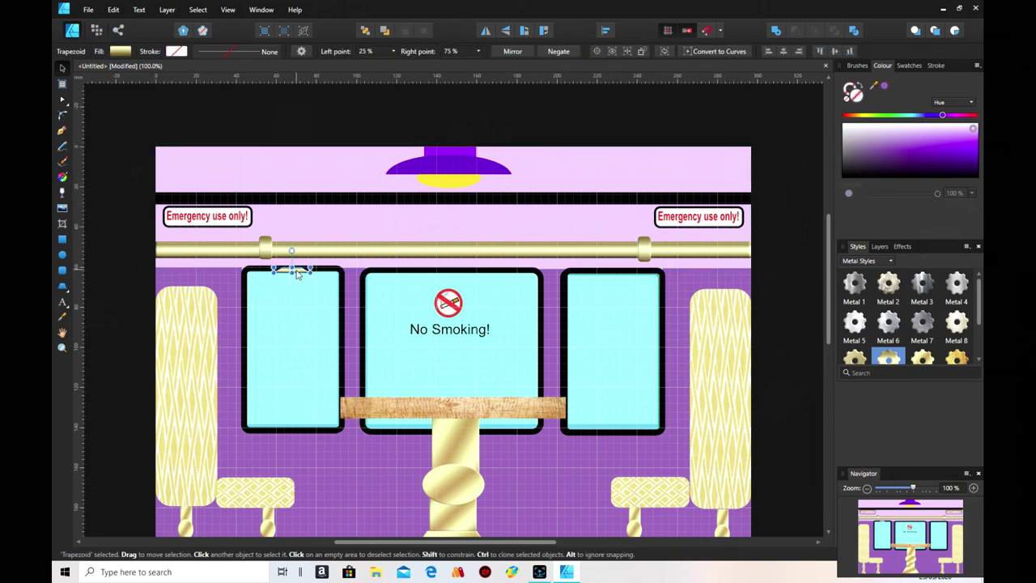
pyautogui.moveTo(298, 273)
pyautogui.mouseDown()
pyautogui.moveTo(309, 273)
pyautogui.moveTo(297, 272)
pyautogui.mouseUp()
pyautogui.rightClick(296, 271)
pyautogui.click(237, 285)
pyautogui.rightClick(301, 274)
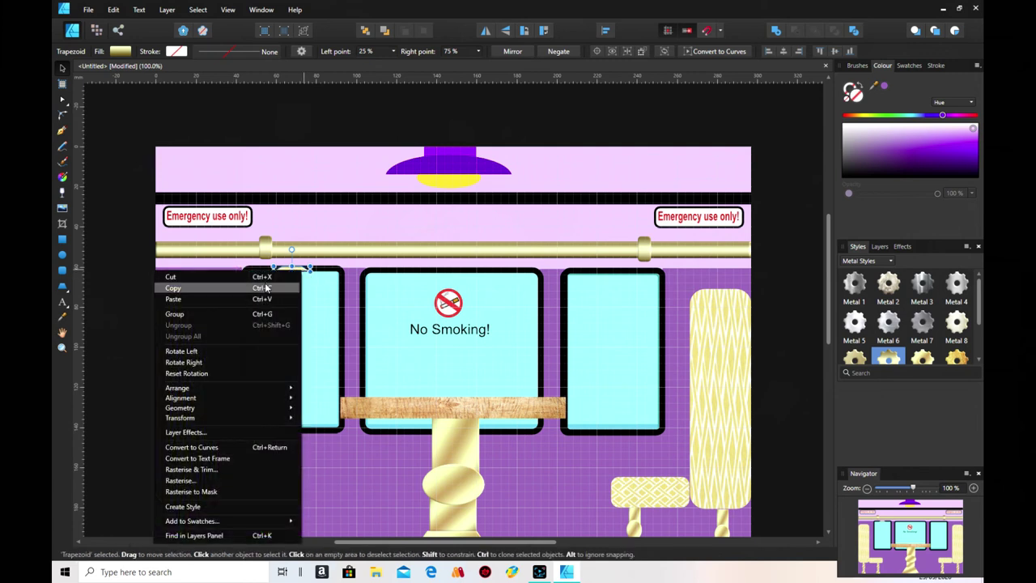
pyautogui.click(252, 298)
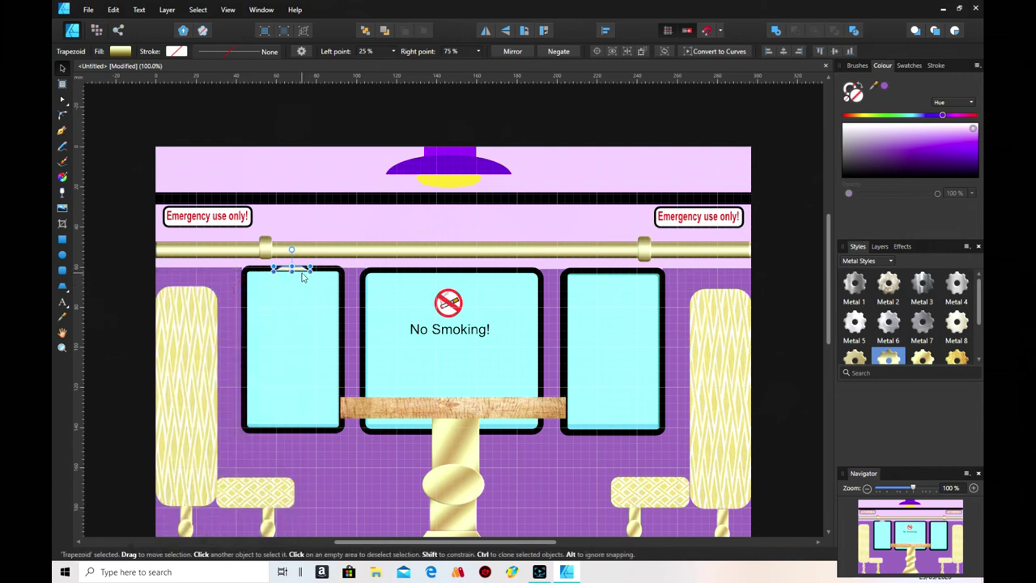
pyautogui.moveTo(301, 272); pyautogui.dragTo(624, 276)
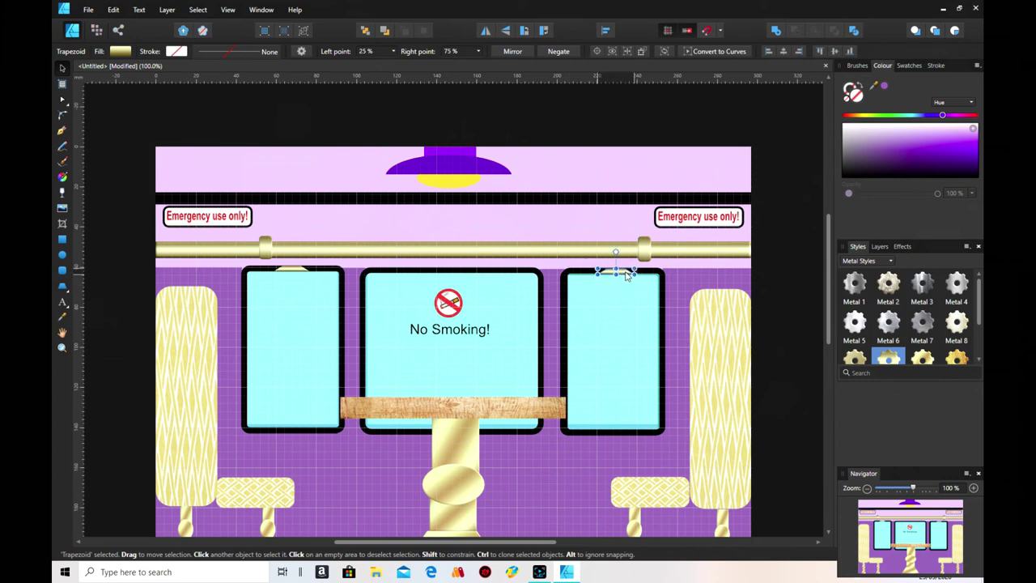
pyautogui.click(579, 510)
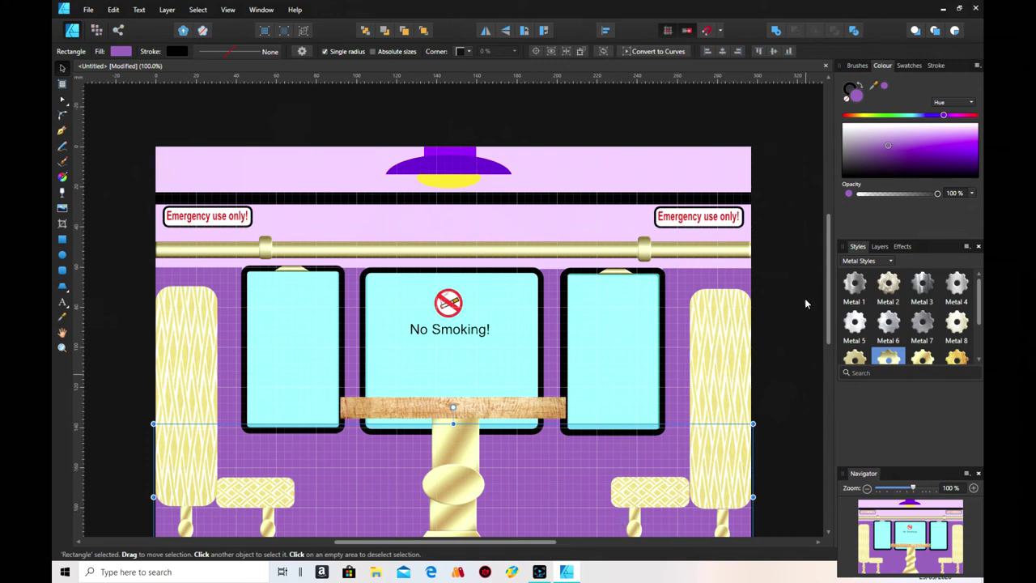
# Save the document on the Desktop as "train carriage 3".
pyautogui.click(89, 11)
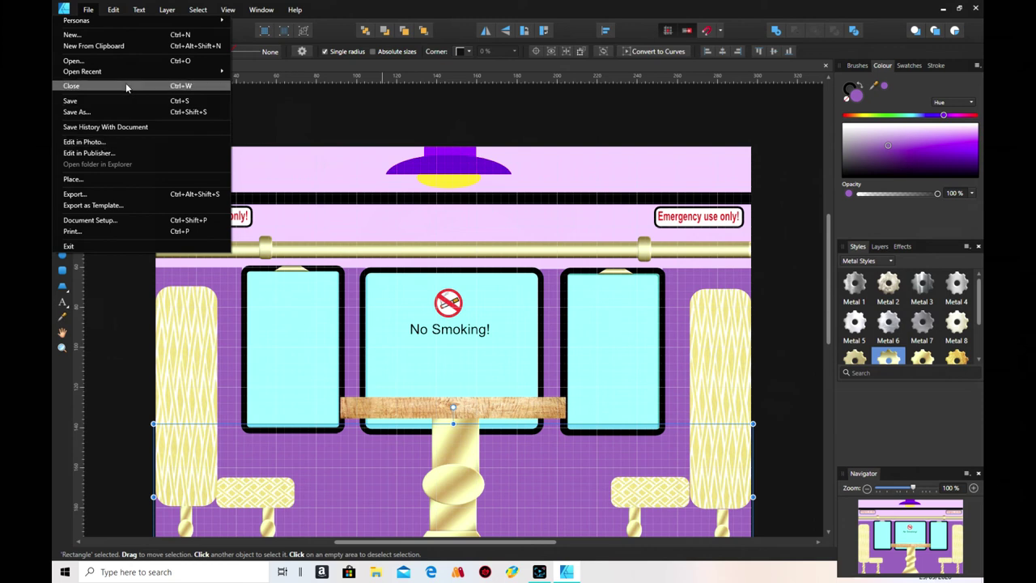
pyautogui.click(133, 113)
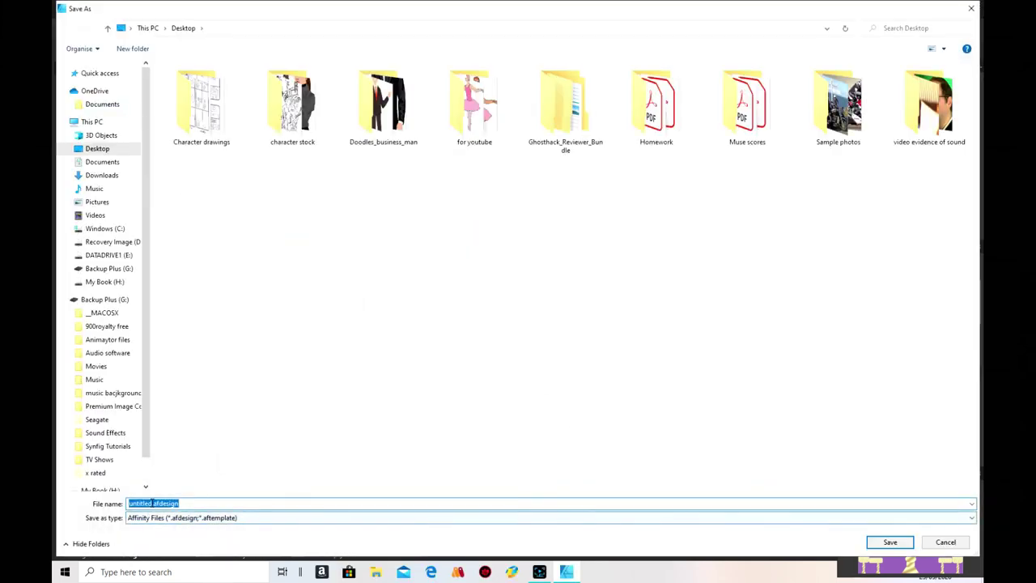
pyautogui.doubleClick(139, 503)
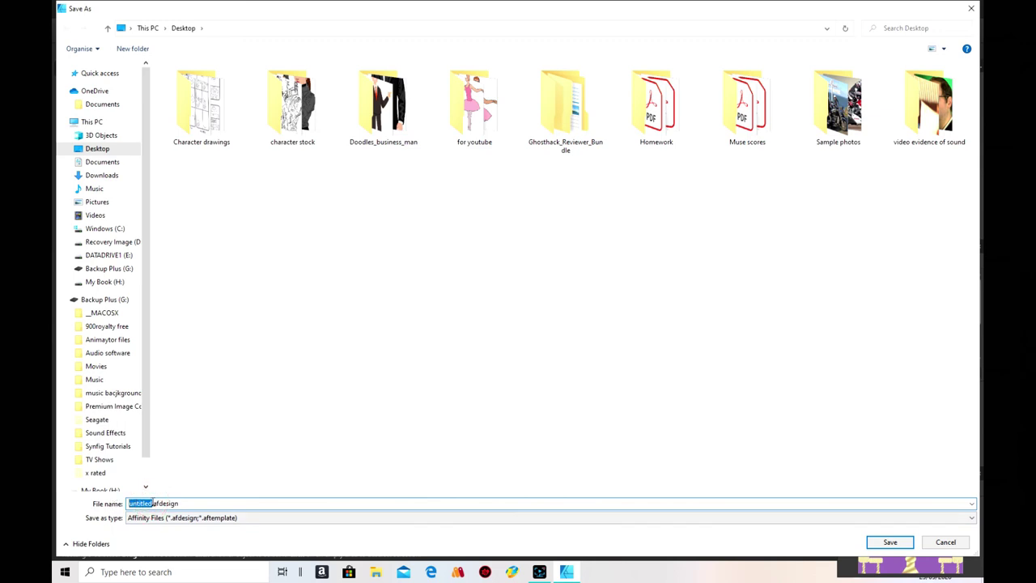
pyautogui.write('train')
pyautogui.write(' cars')
pyautogui.write('ia')
pyautogui.write('ge')
pyautogui.write(' 3')
pyautogui.press('Return')
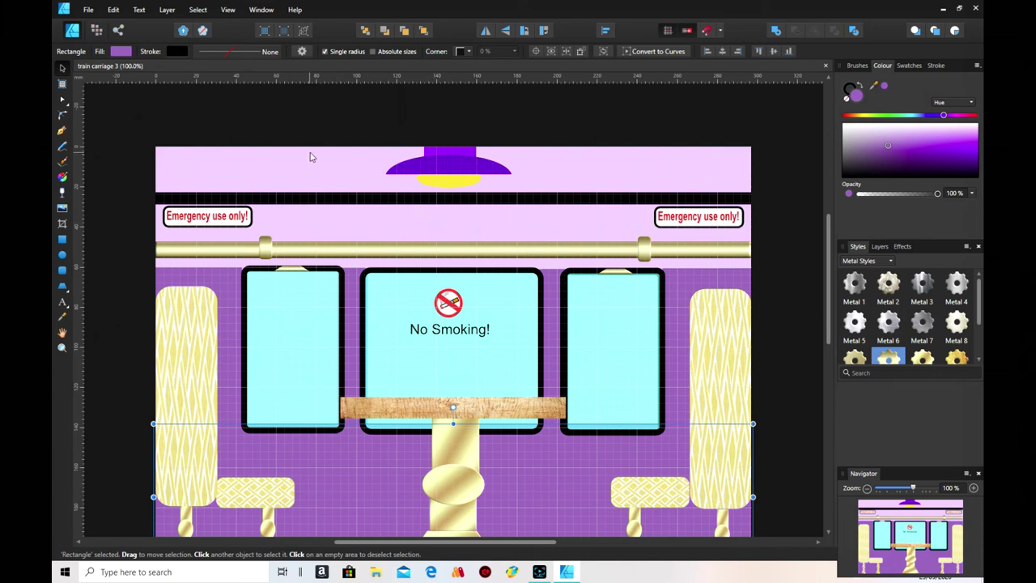
# Select all objects and set up a PNG export with the area "Selection without background".
pyautogui.click(207, 10)
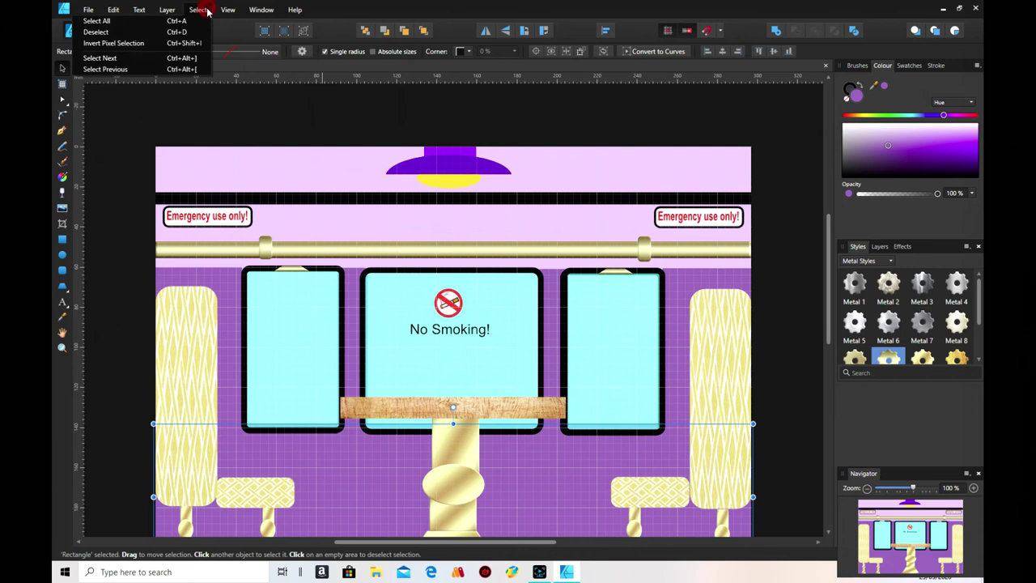
pyautogui.click(170, 22)
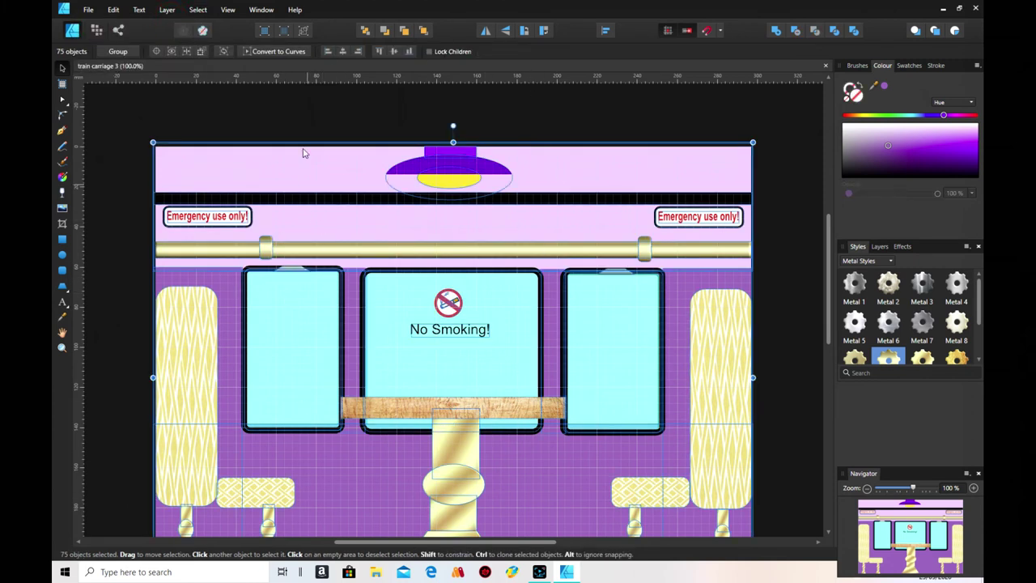
pyautogui.click(84, 11)
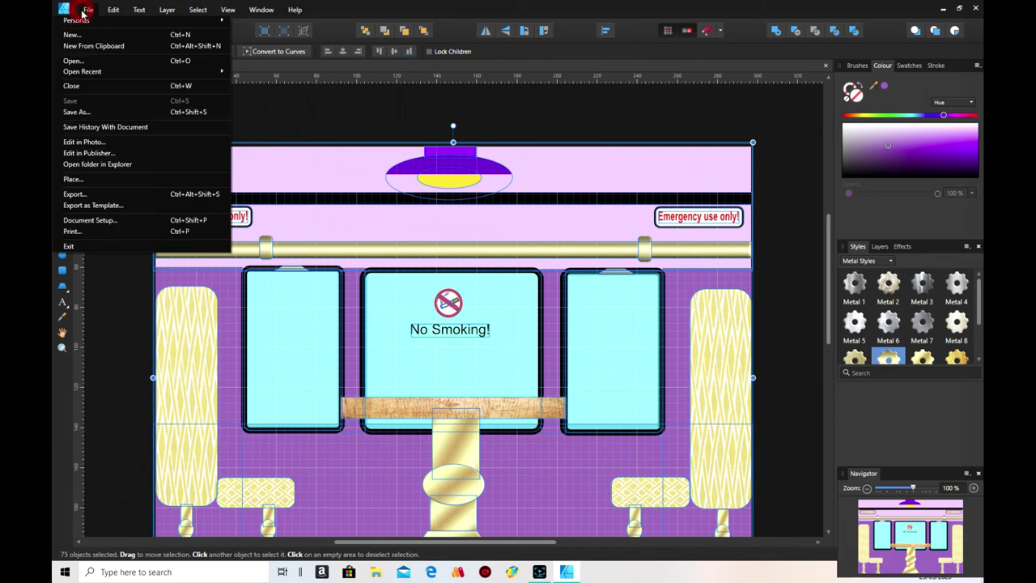
pyautogui.click(77, 195)
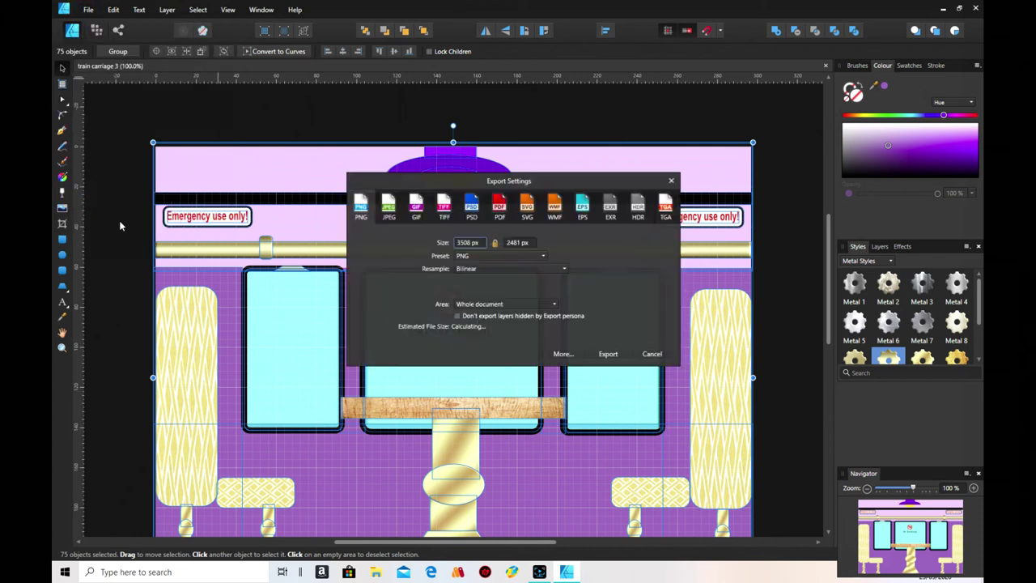
pyautogui.click(554, 306)
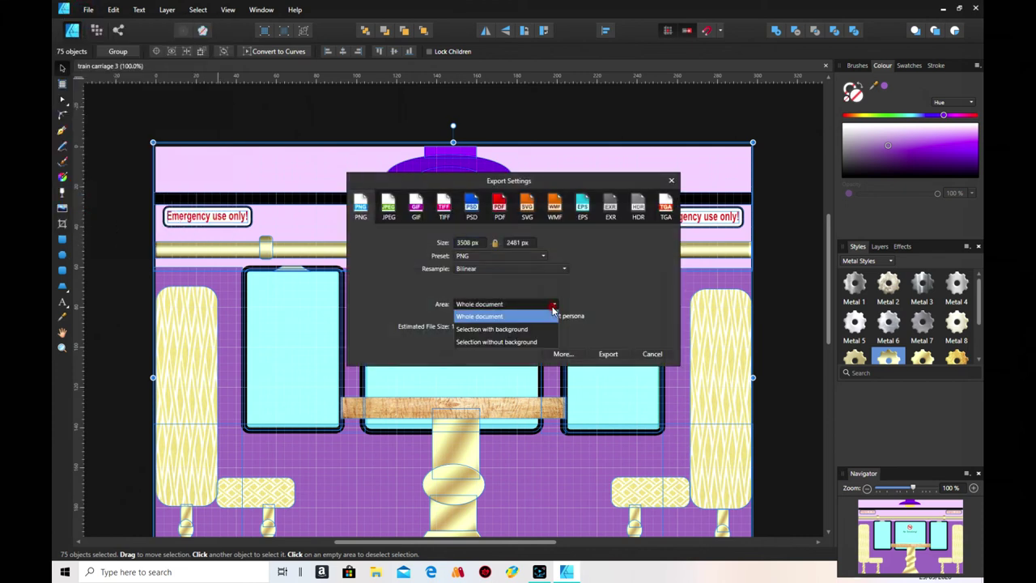
pyautogui.click(522, 343)
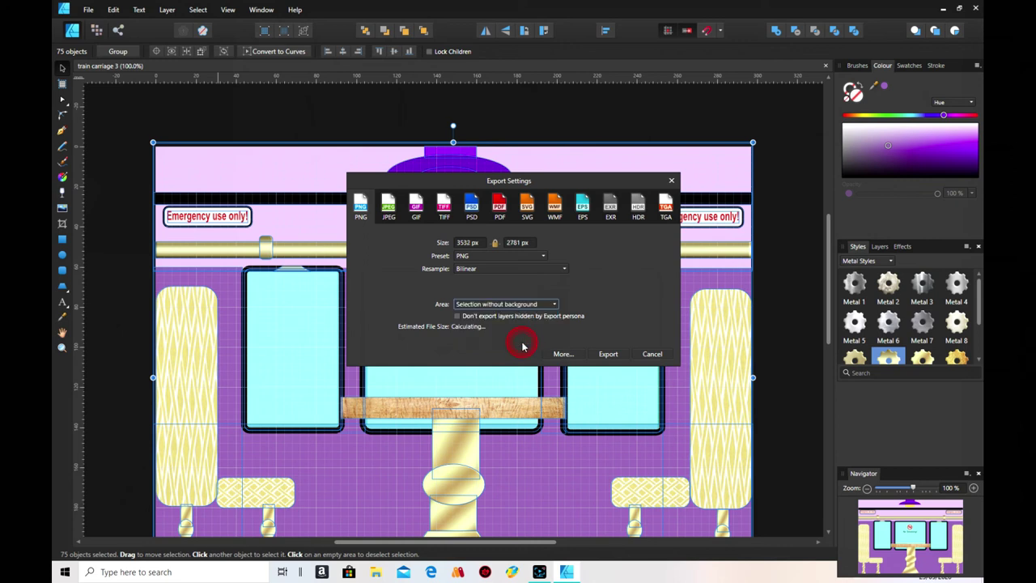
# Export the PNG to the Desktop as "train carriage 3 scene 1.png" and deselect everything.
pyautogui.click(612, 358)
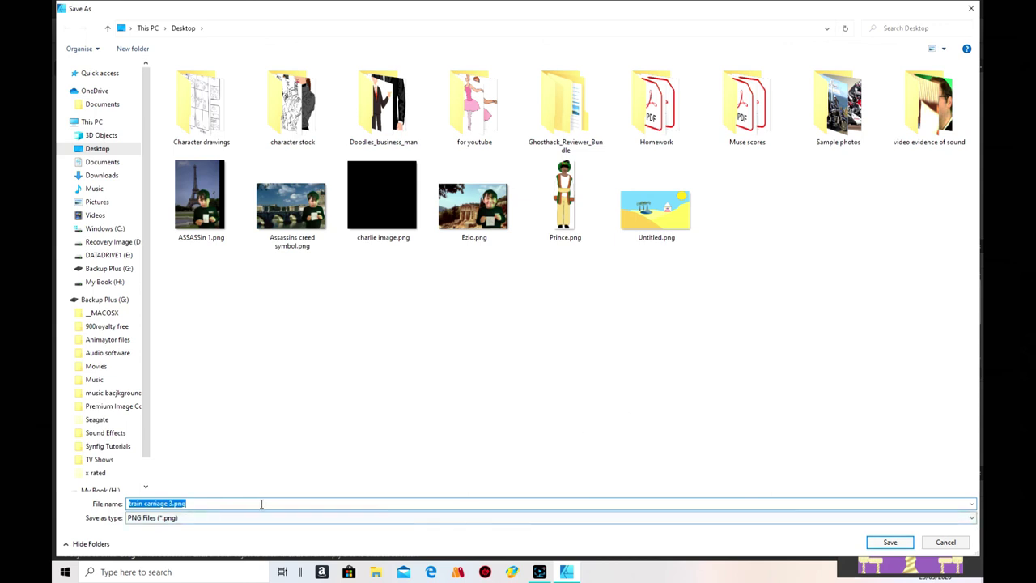
pyautogui.click(171, 503)
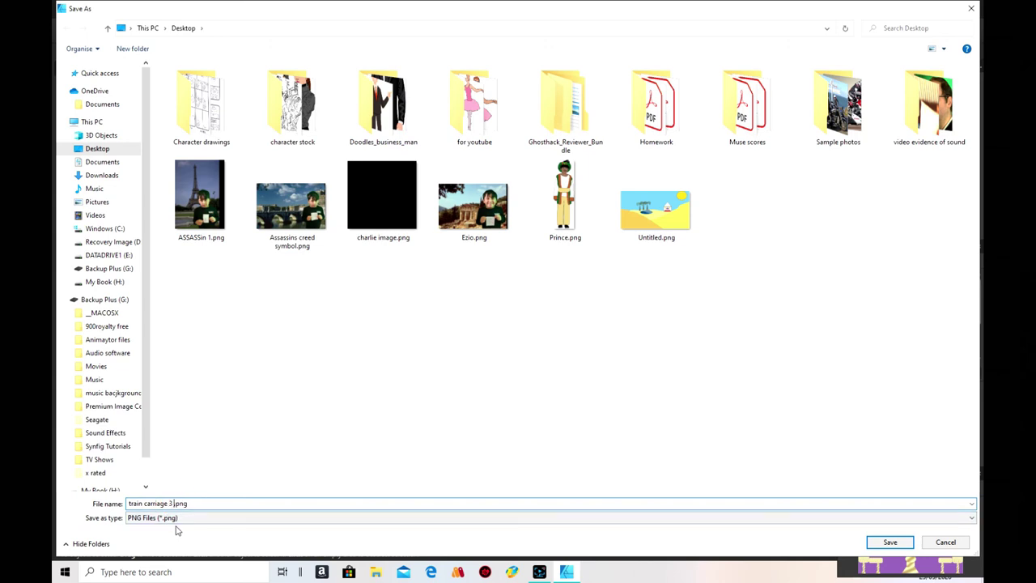
pyautogui.write('scene 1')
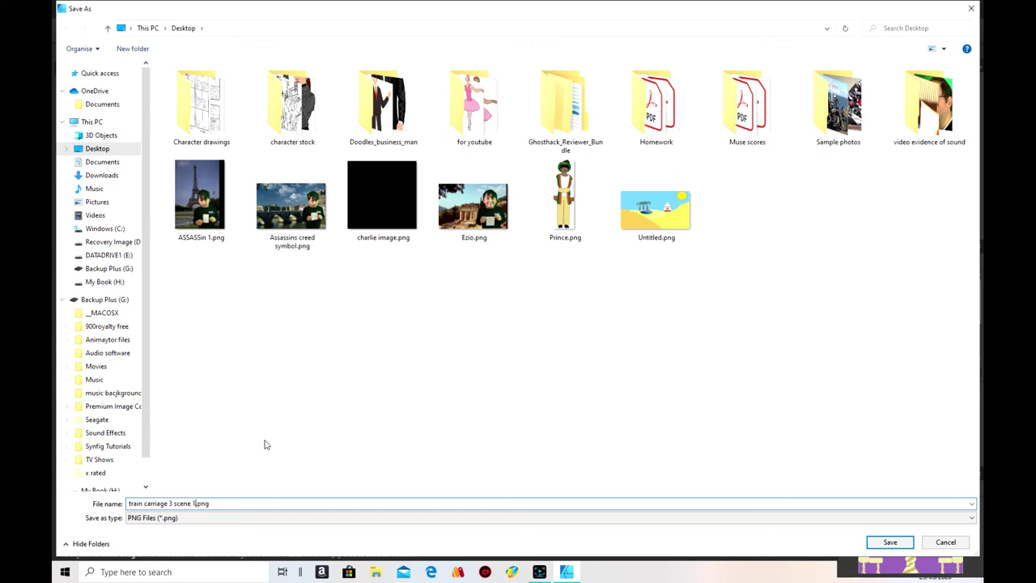
pyautogui.click(889, 542)
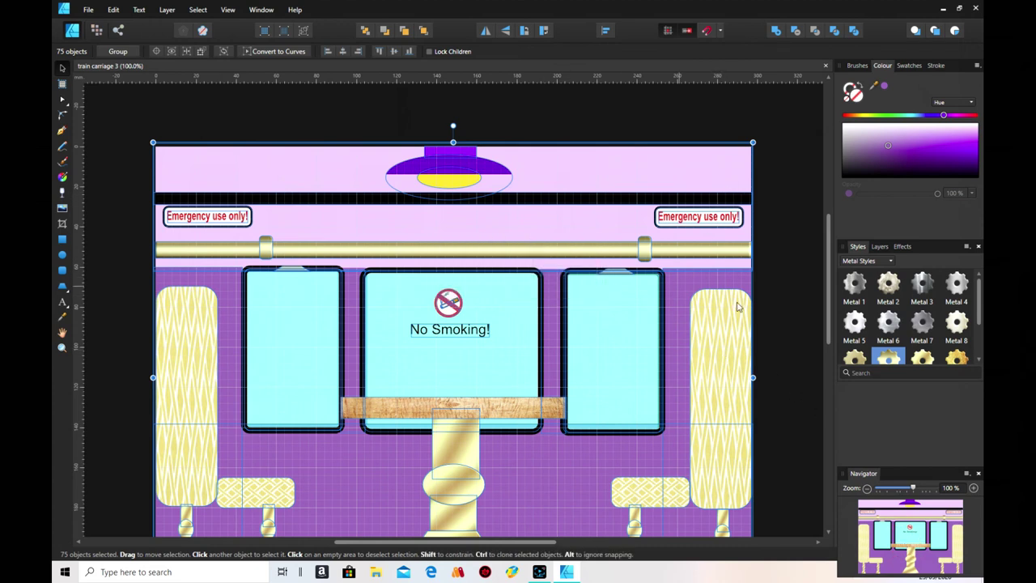
pyautogui.click(810, 295)
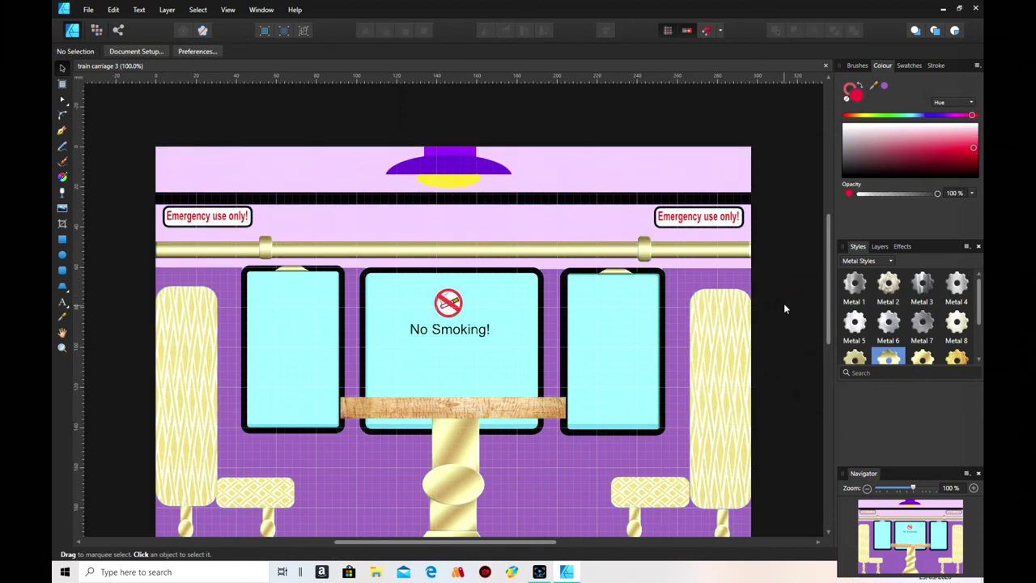
# Select the right window's pane together with its gold trapezoid and shrink them downward to about half the height, opening the window.
pyautogui.click(879, 247)
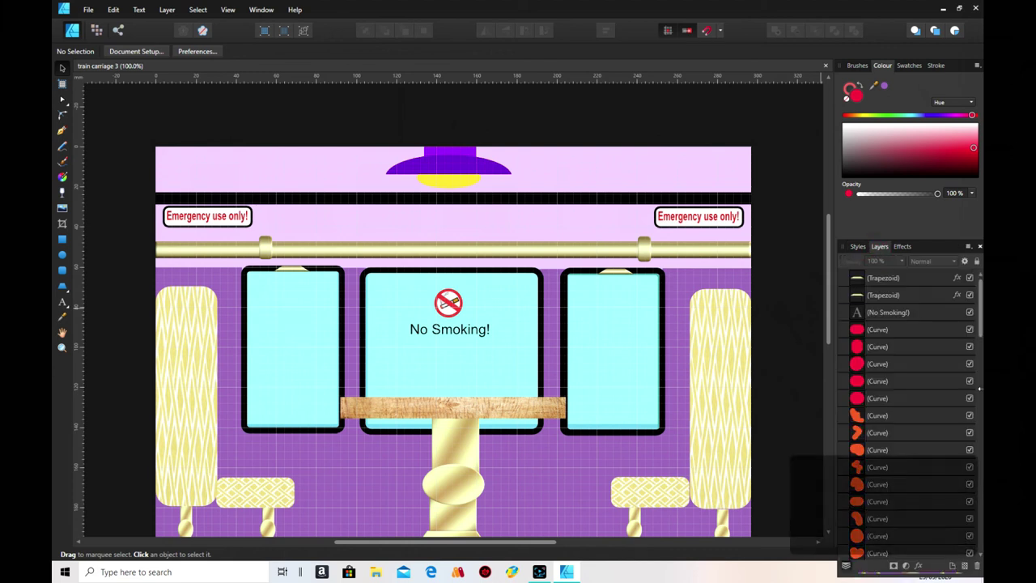
pyautogui.click(855, 280)
pyautogui.moveTo(980, 339); pyautogui.dragTo(980, 447)
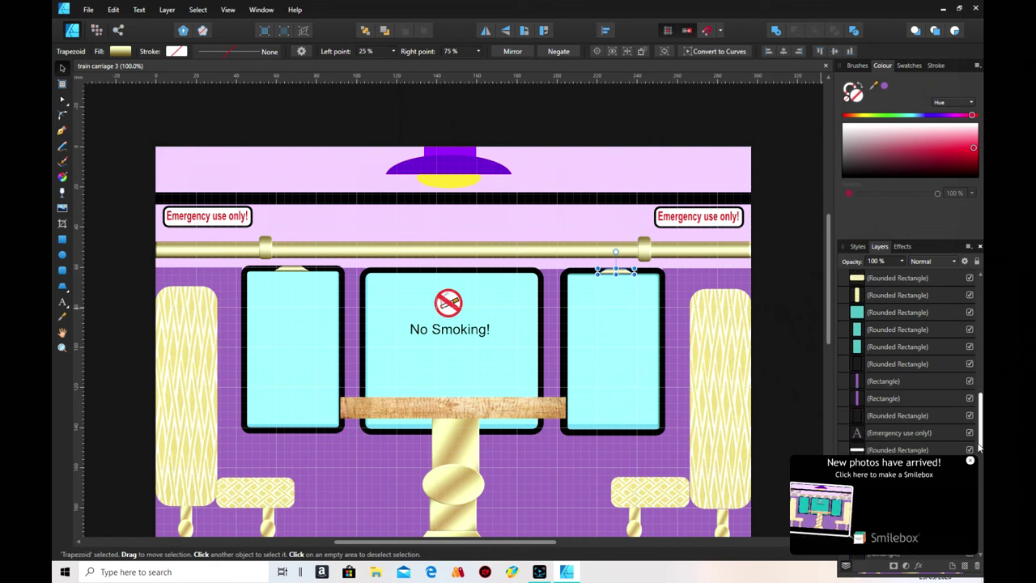
pyautogui.click(969, 458)
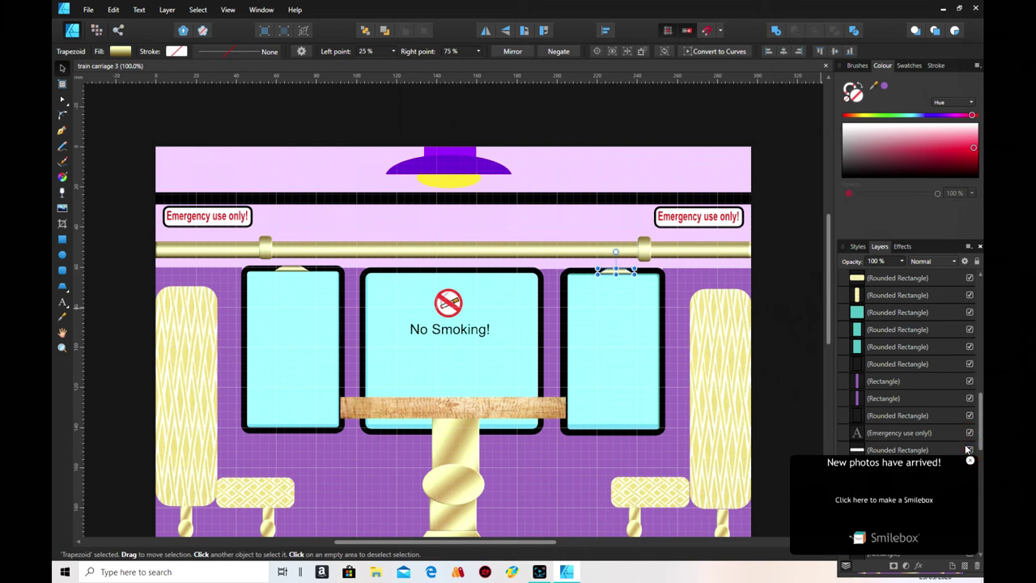
pyautogui.keyDown('ctrl'); pyautogui.click(860, 329); pyautogui.keyUp('ctrl')
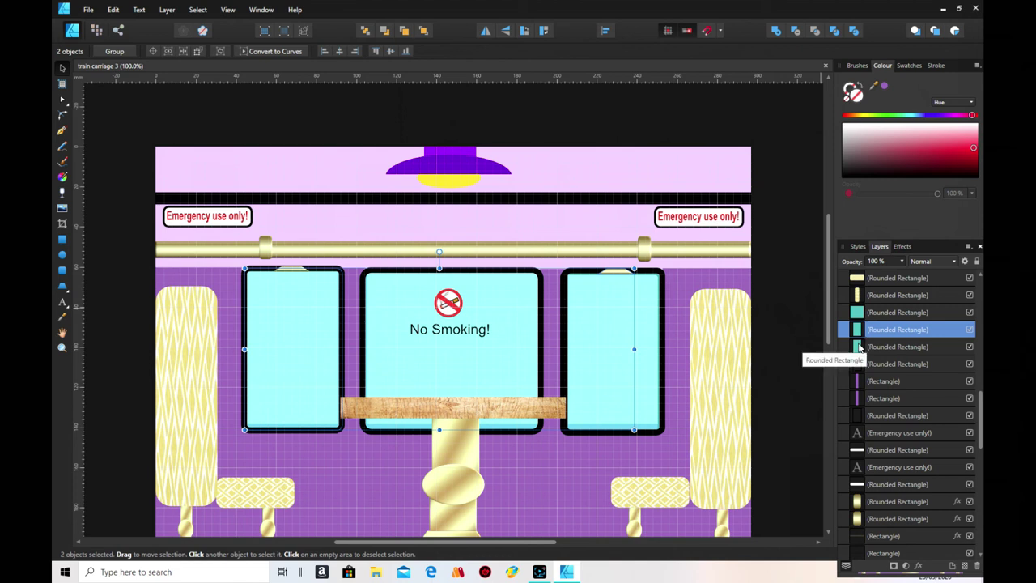
pyautogui.click(860, 347)
pyautogui.keyDown('ctrl'); pyautogui.click(860, 347); pyautogui.keyUp('ctrl')
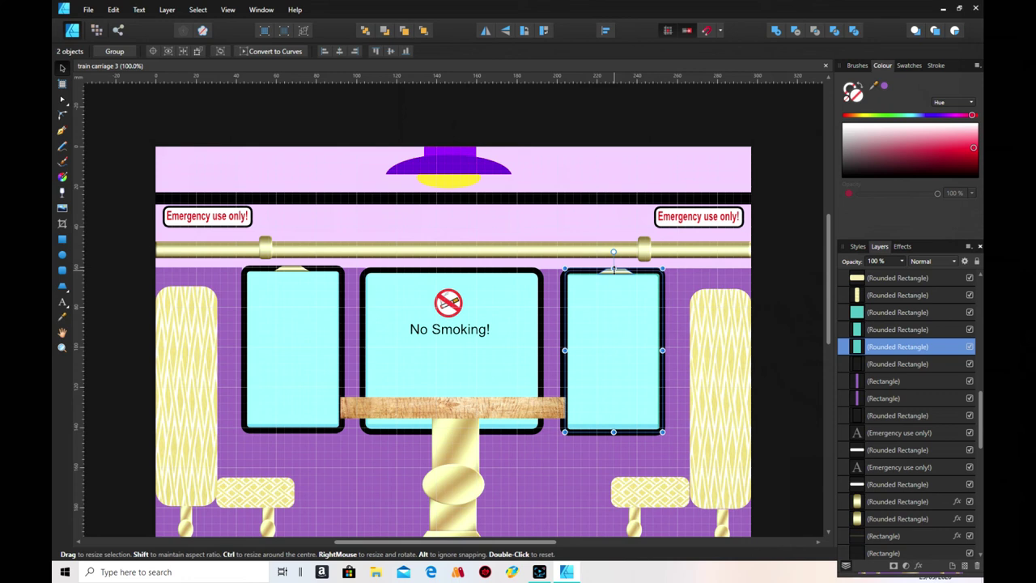
pyautogui.moveTo(613, 270); pyautogui.dragTo(611, 353)
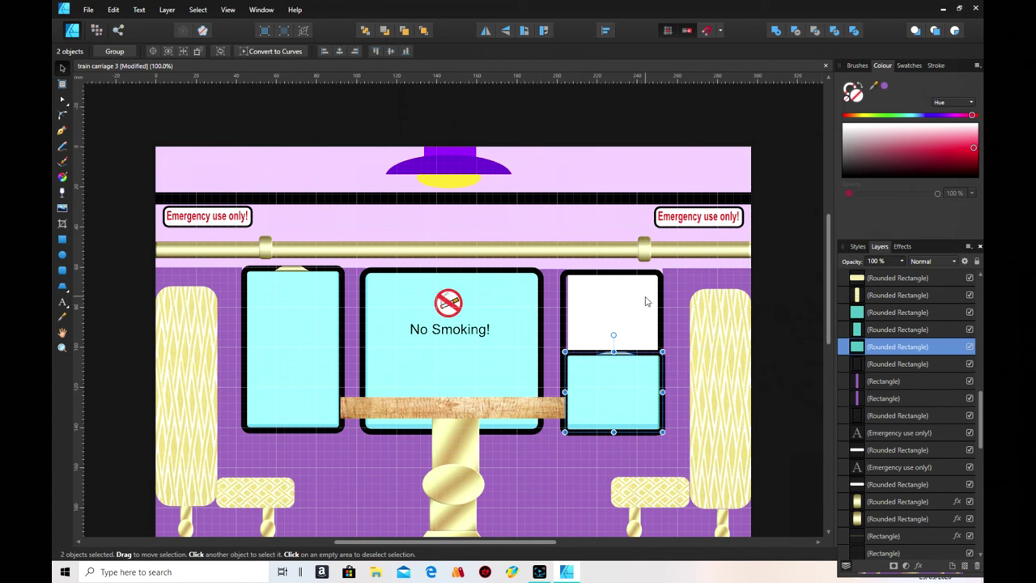
pyautogui.click(85, 10)
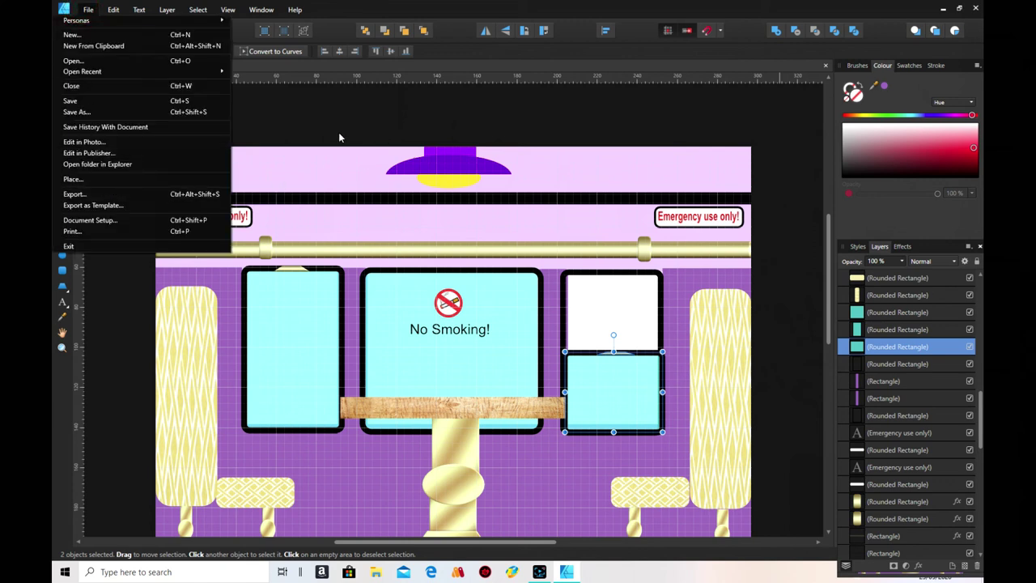
pyautogui.click(359, 115)
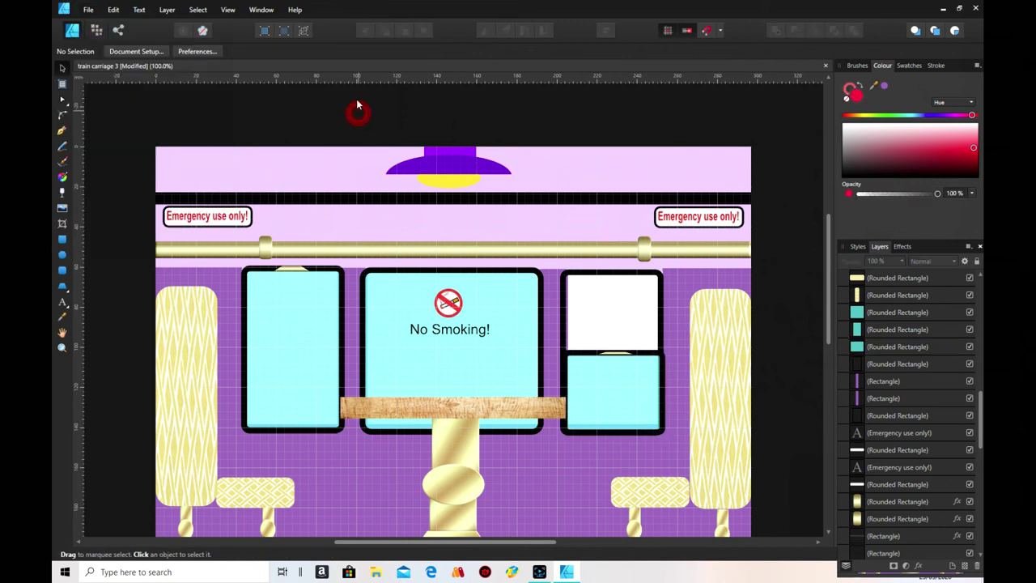
# Select all objects of the half-open window scene and set the PNG export area to "Selection without background".
pyautogui.click(207, 11)
pyautogui.click(140, 27)
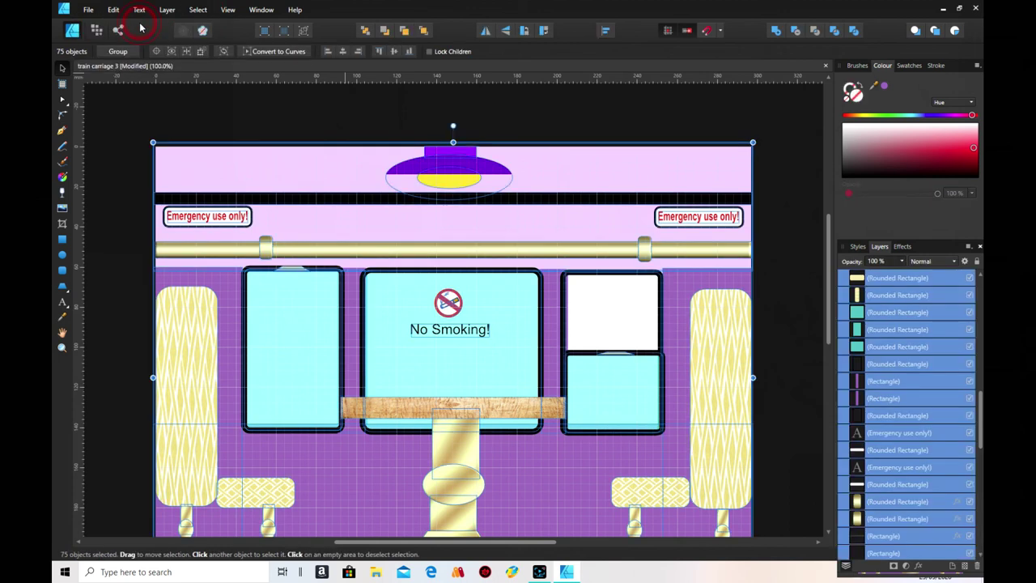
pyautogui.click(87, 10)
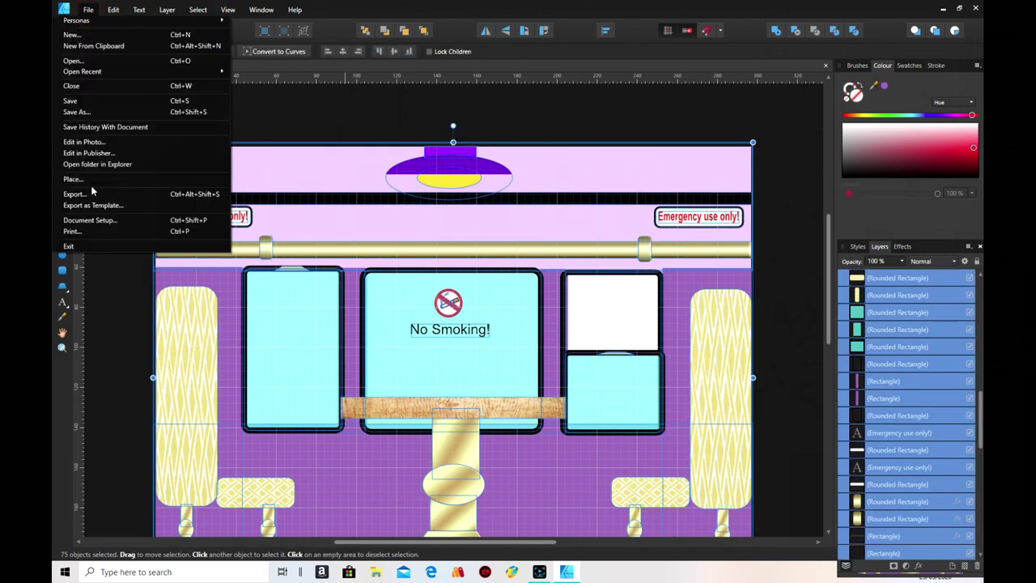
pyautogui.press('Escape')
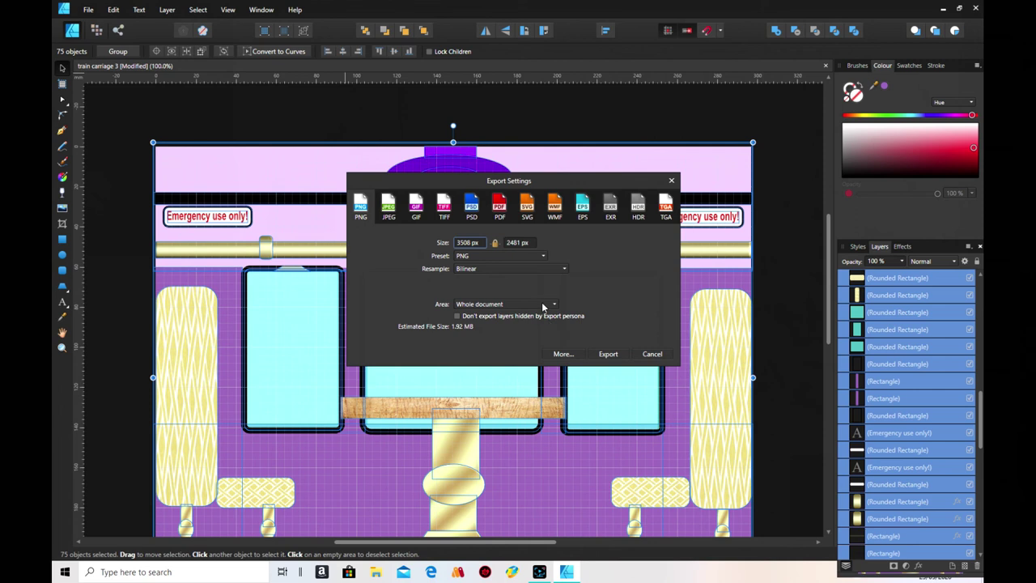
pyautogui.click(542, 303)
pyautogui.click(521, 341)
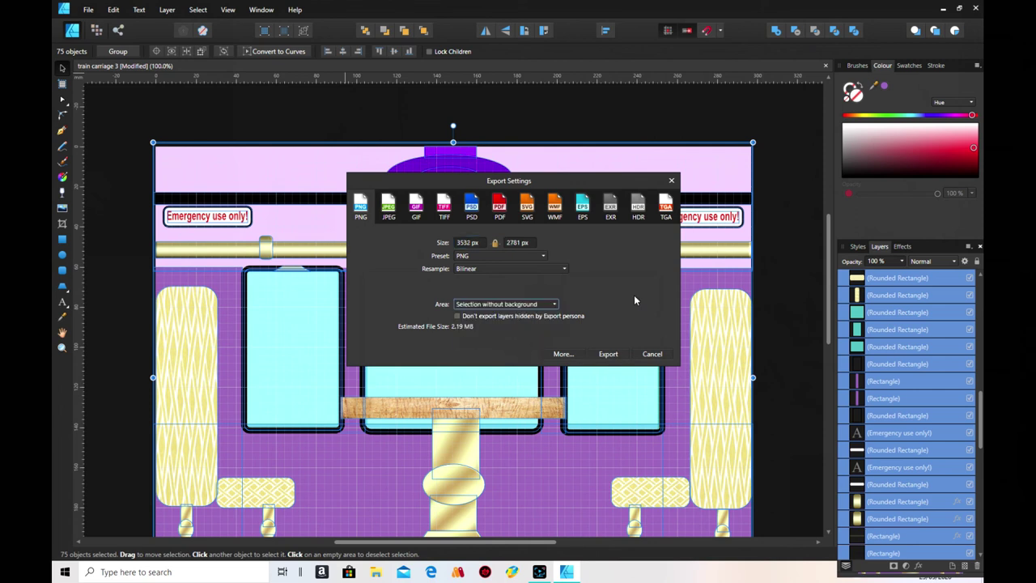
# Export the PNG to the Desktop as "train carriage 3 scene 2.png", basing the name on the scene 1 file.
pyautogui.click(608, 356)
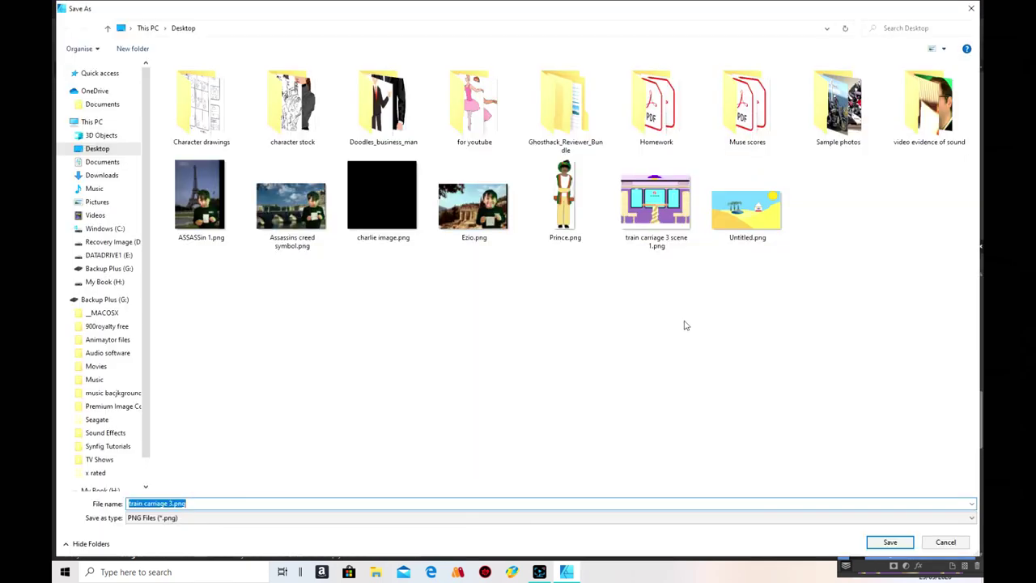
pyautogui.click(669, 239)
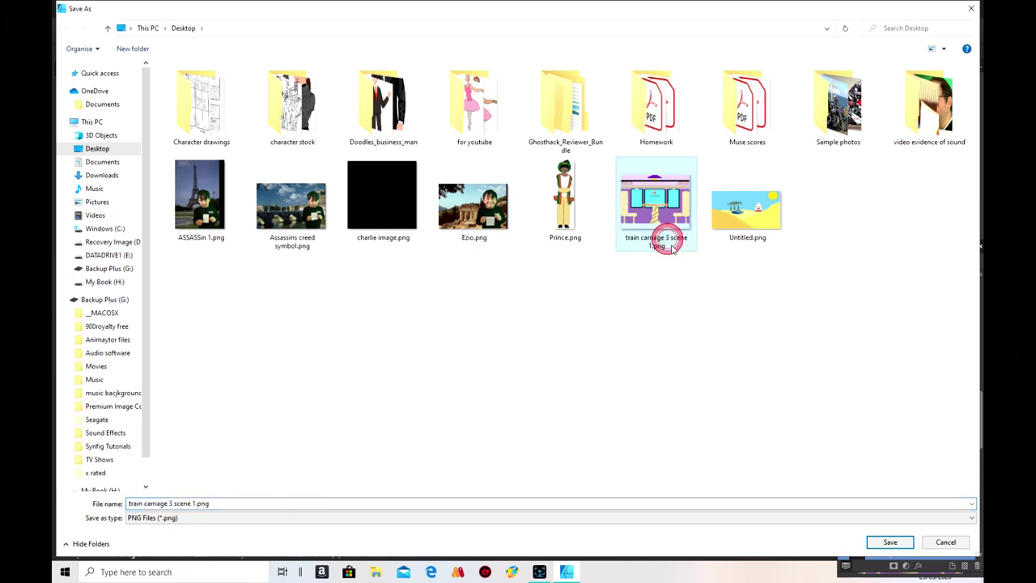
pyautogui.doubleClick(195, 503)
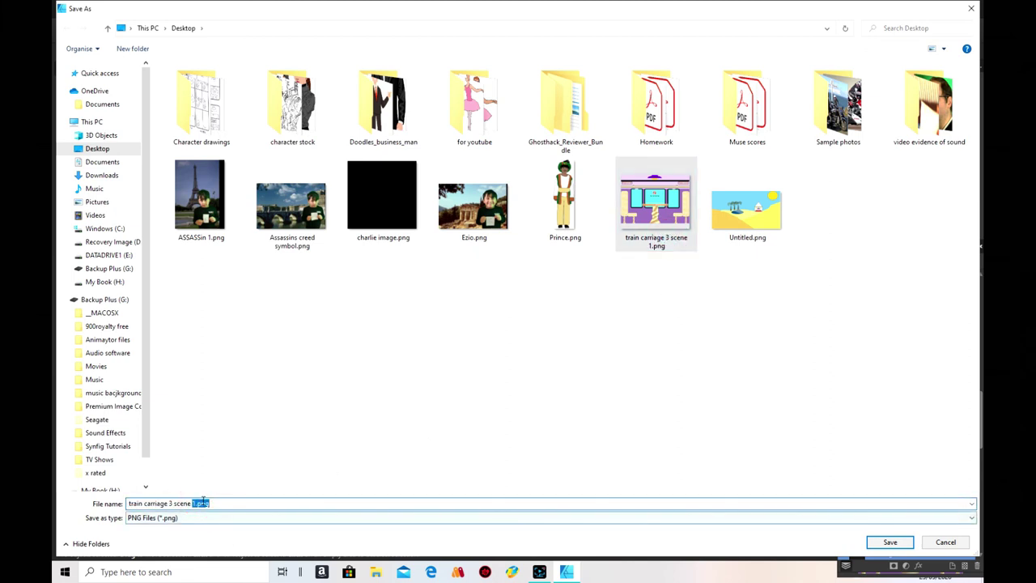
pyautogui.click(199, 502)
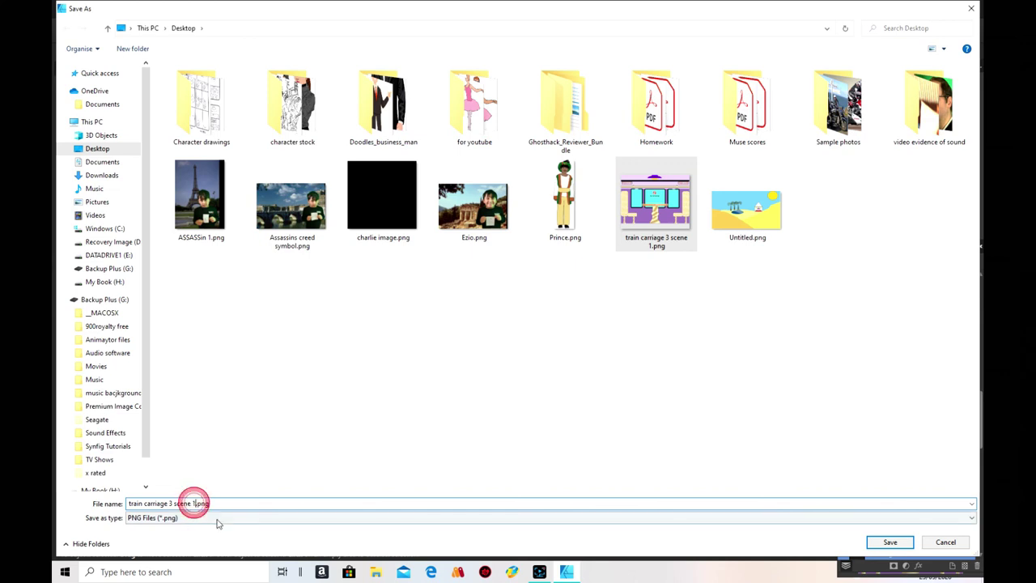
pyautogui.press('BackSpace')
pyautogui.write('2')
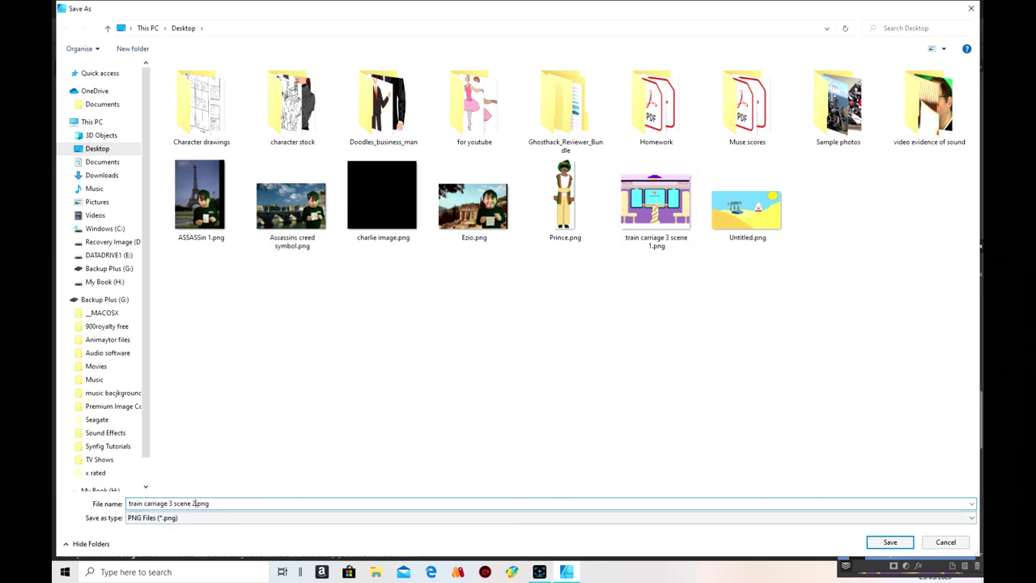
pyautogui.press('Return')
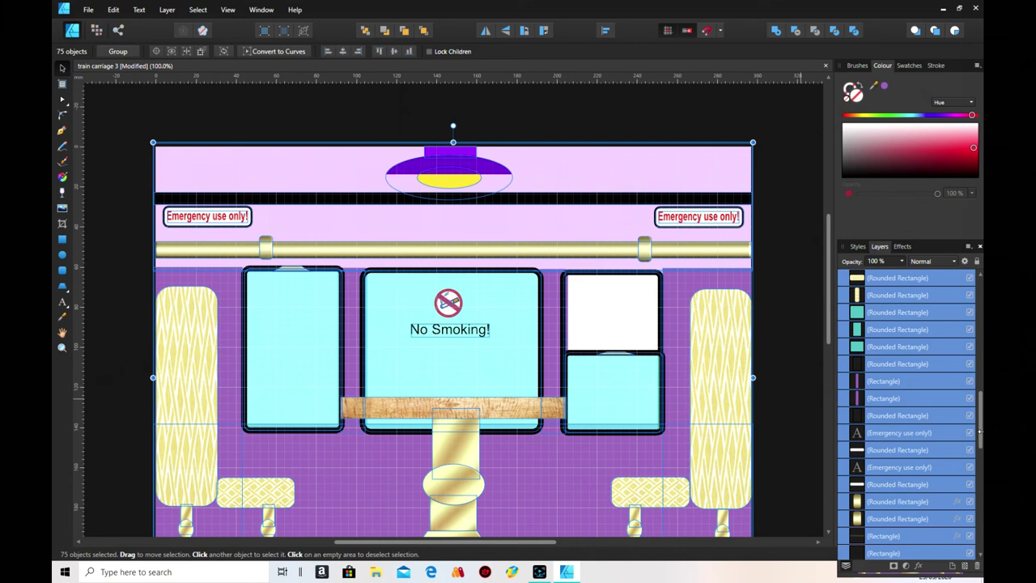
# Select the left window's pane together with its gold trapezoid and shrink them downward to about half the height.
pyautogui.moveTo(980, 418); pyautogui.dragTo(978, 304)
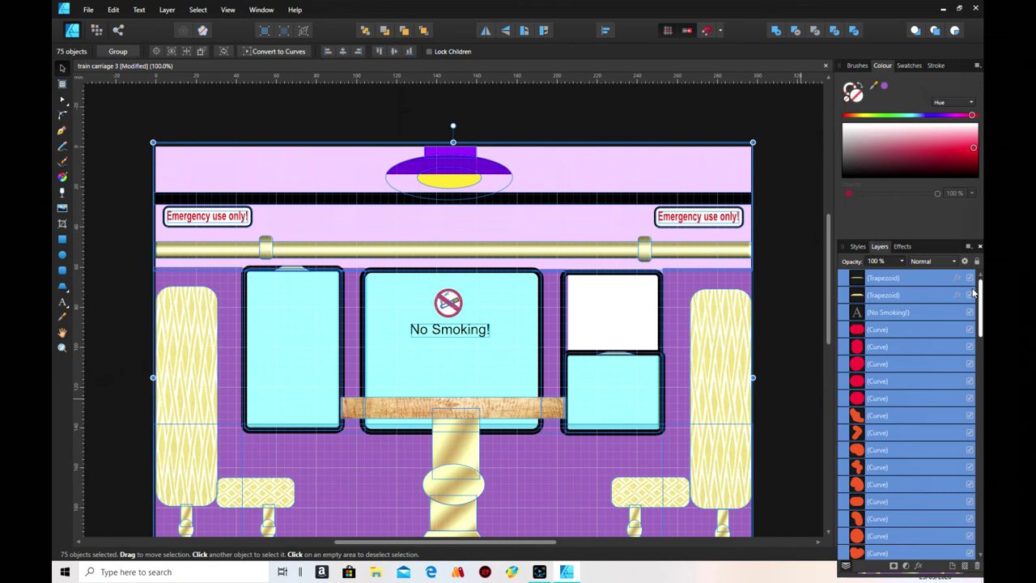
pyautogui.click(856, 298)
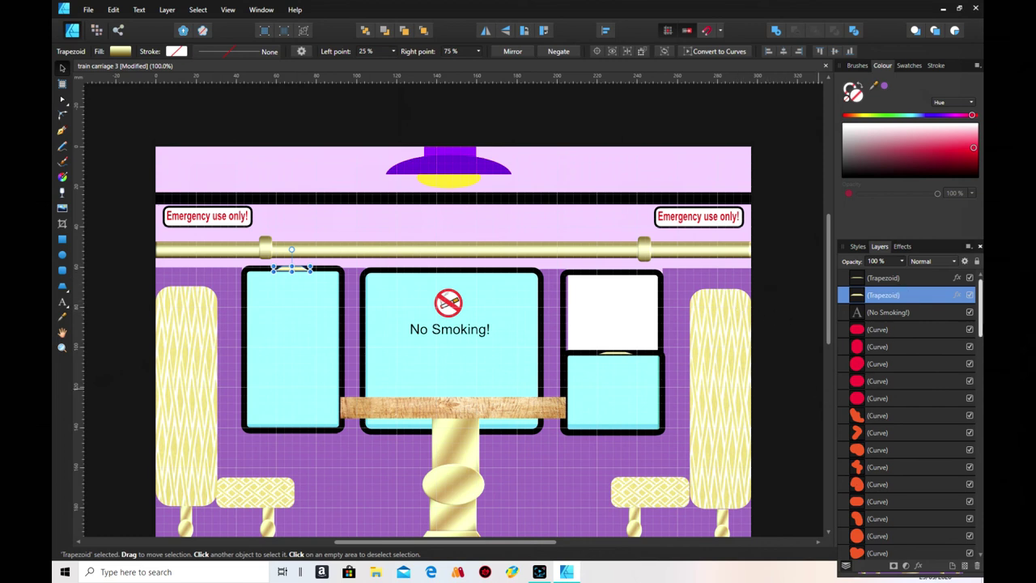
pyautogui.scroll(-10, 907, 413)
pyautogui.scroll(-5, 906, 405)
pyautogui.scroll(-1, 905, 393)
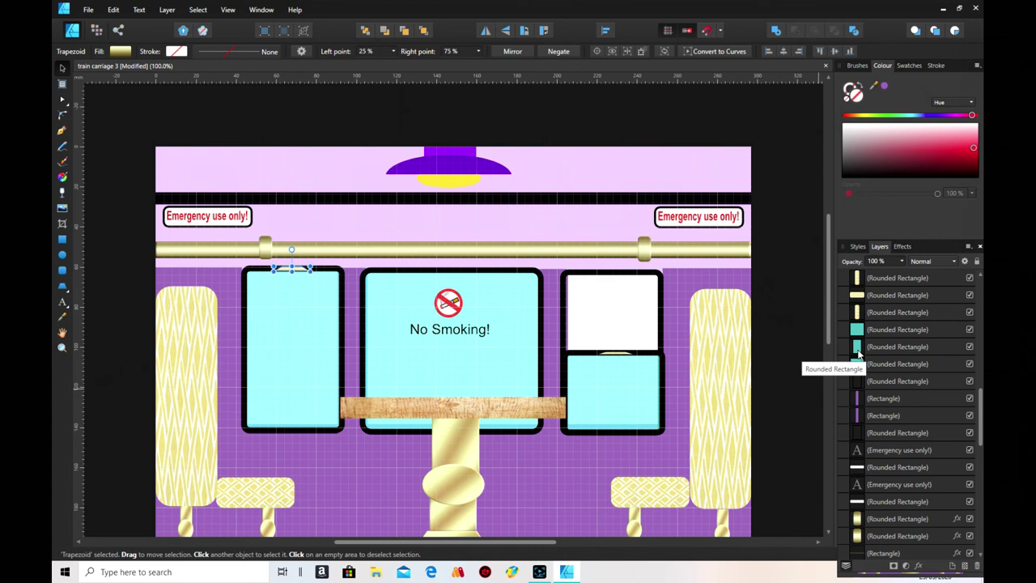
pyautogui.keyDown('ctrl'); pyautogui.click(859, 348); pyautogui.keyUp('ctrl')
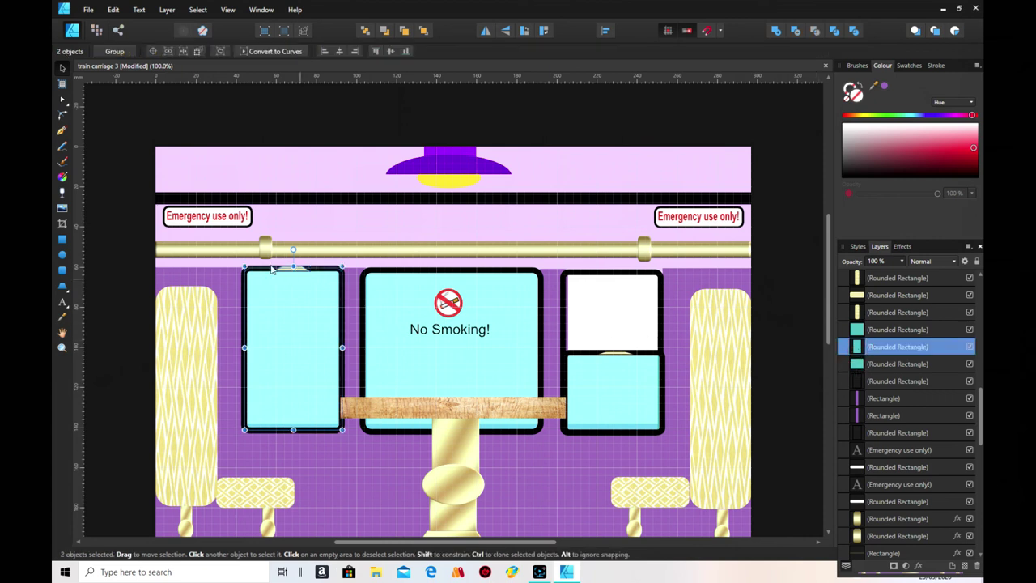
pyautogui.moveTo(292, 266); pyautogui.dragTo(294, 350)
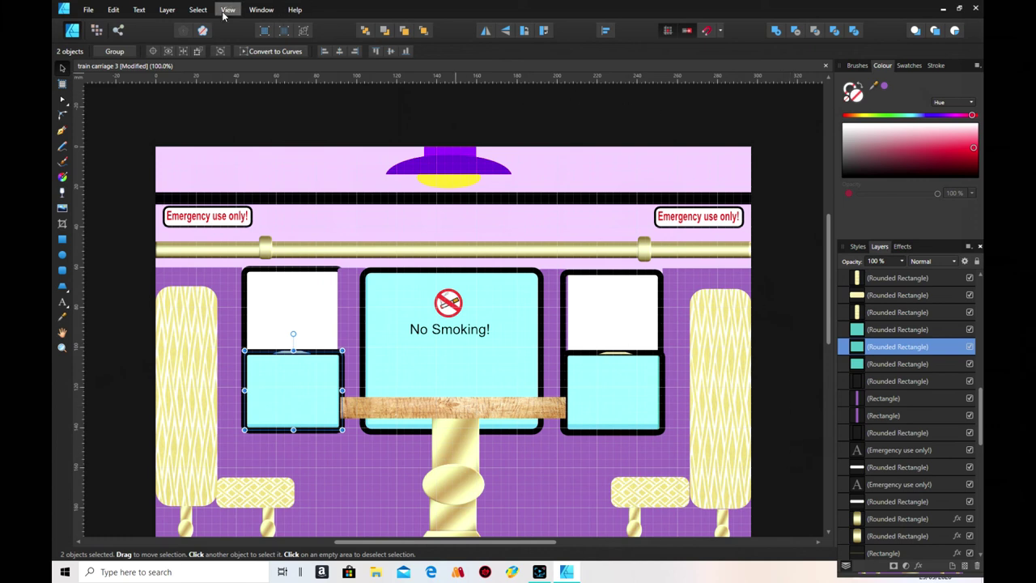
# Bring the left window's black outer frame to the front of the stacking order.
pyautogui.click(195, 9)
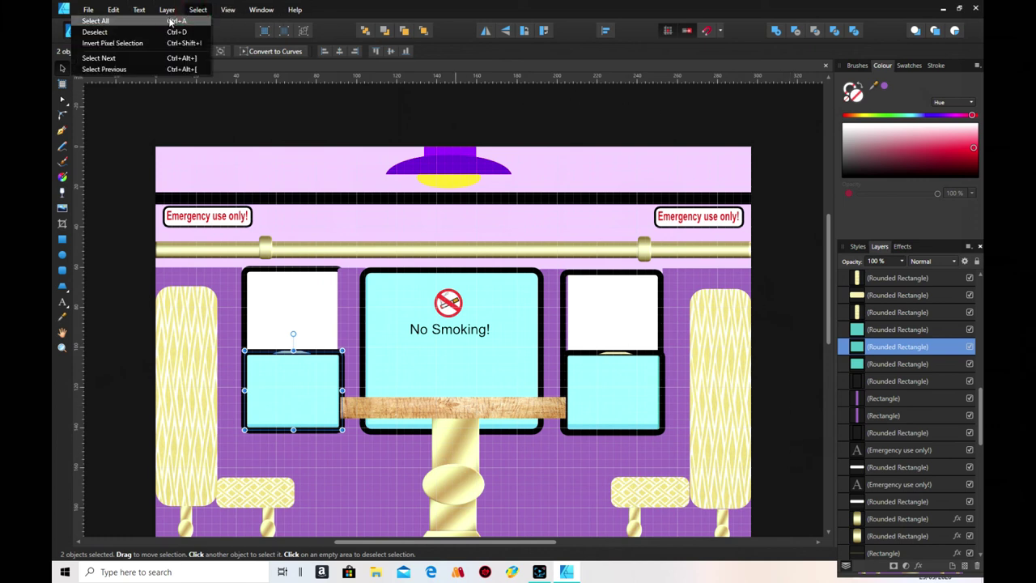
pyautogui.click(169, 21)
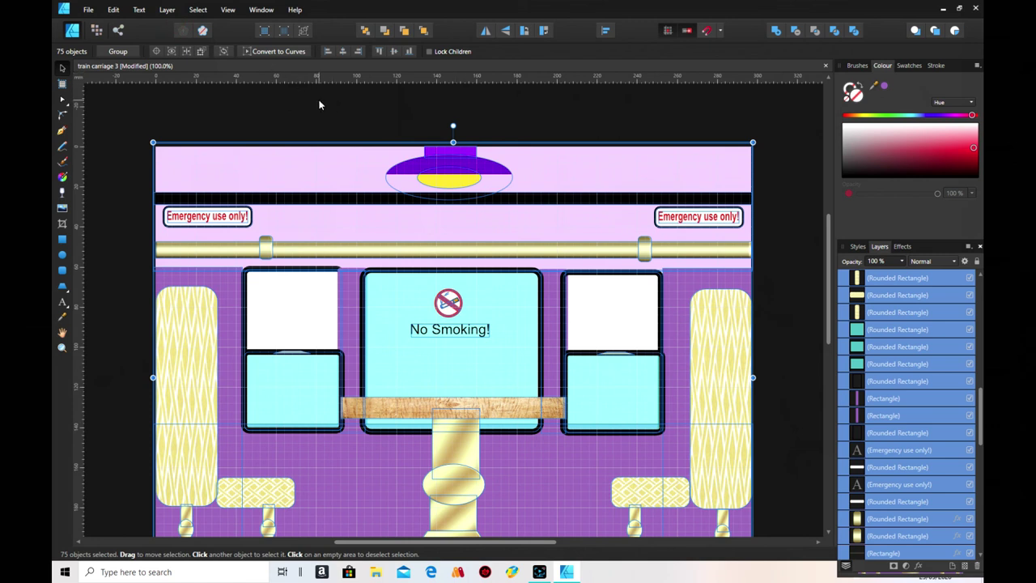
pyautogui.click(299, 271)
pyautogui.rightClick(298, 271)
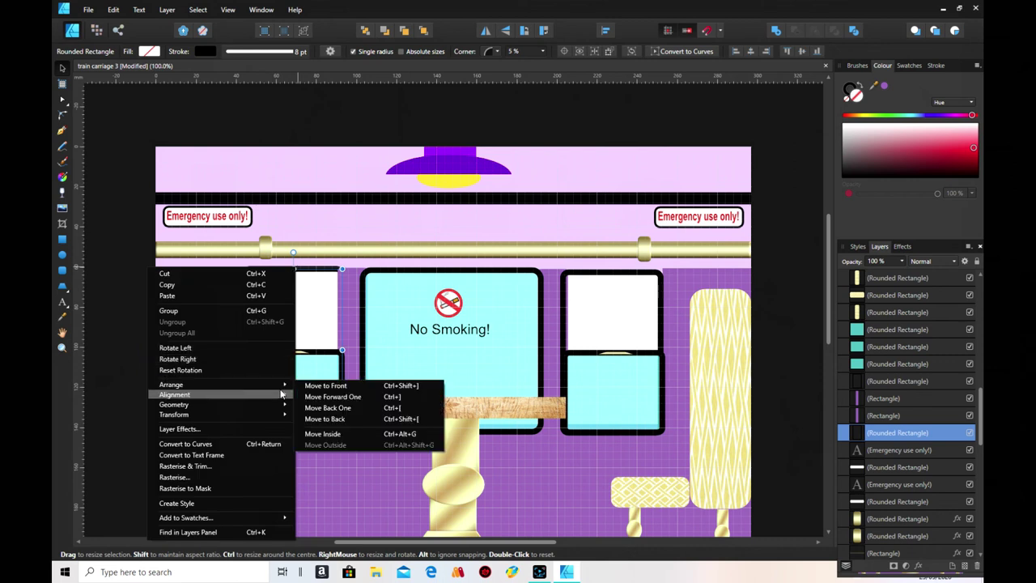
pyautogui.click(310, 385)
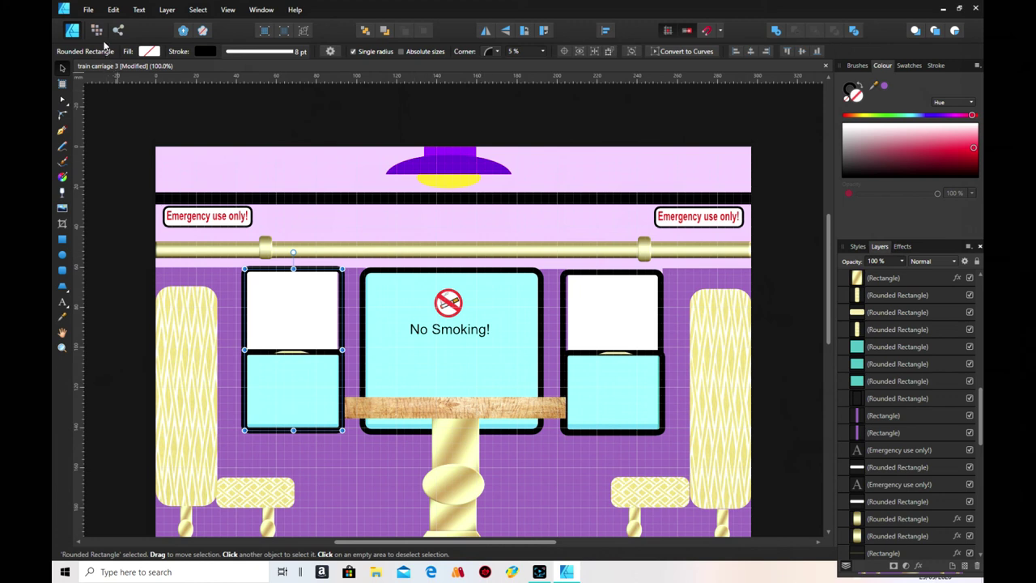
# Select all objects of the scene with both side windows half open and set the PNG export area to "Selection without background".
pyautogui.click(198, 9)
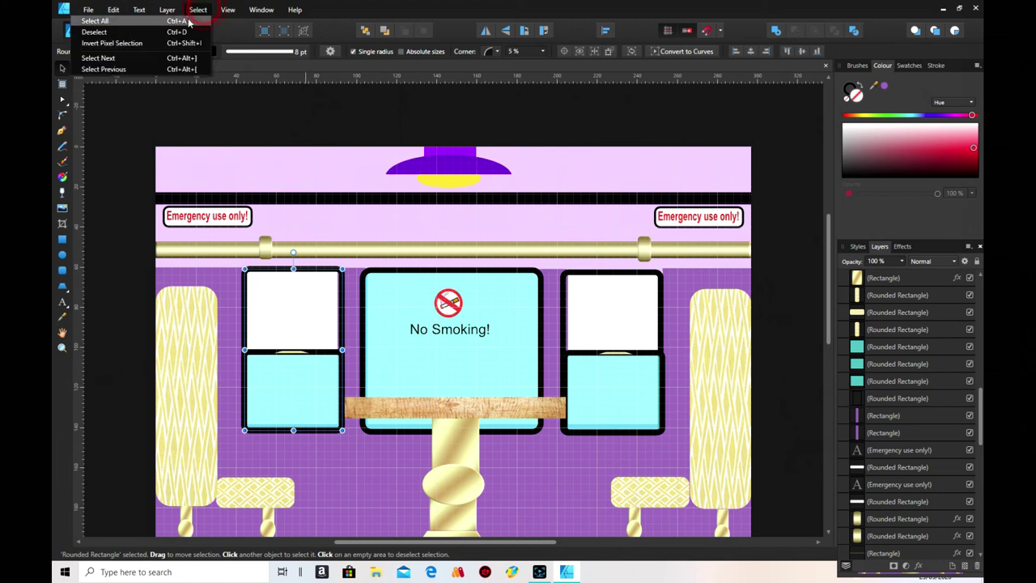
pyautogui.click(188, 21)
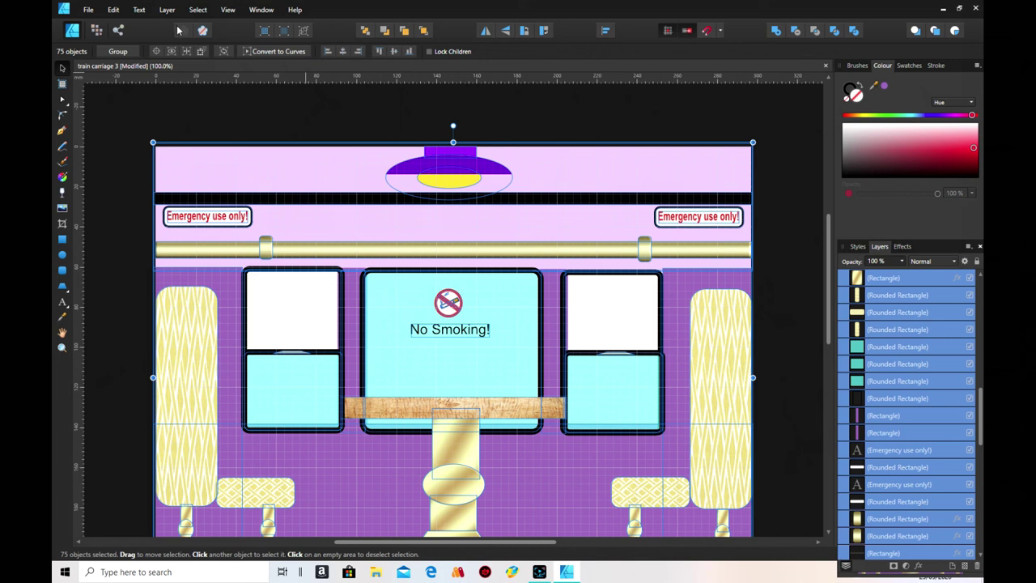
pyautogui.click(86, 9)
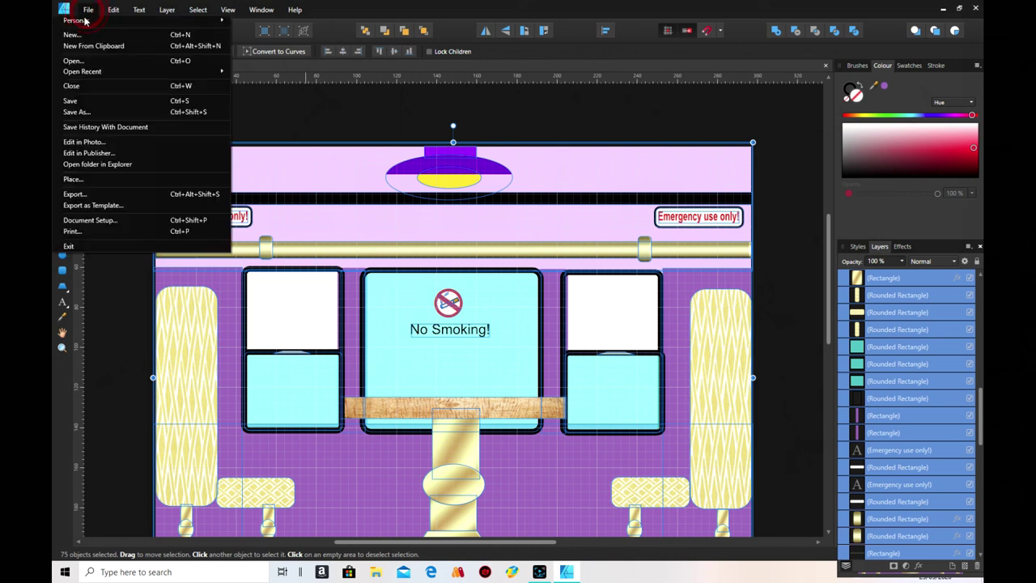
pyautogui.click(94, 196)
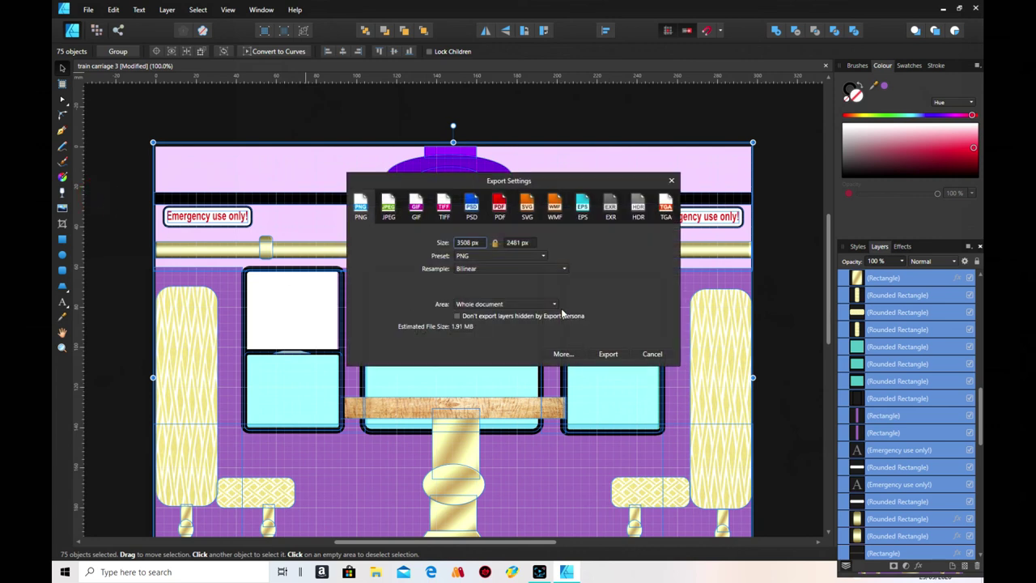
pyautogui.click(554, 304)
pyautogui.click(533, 343)
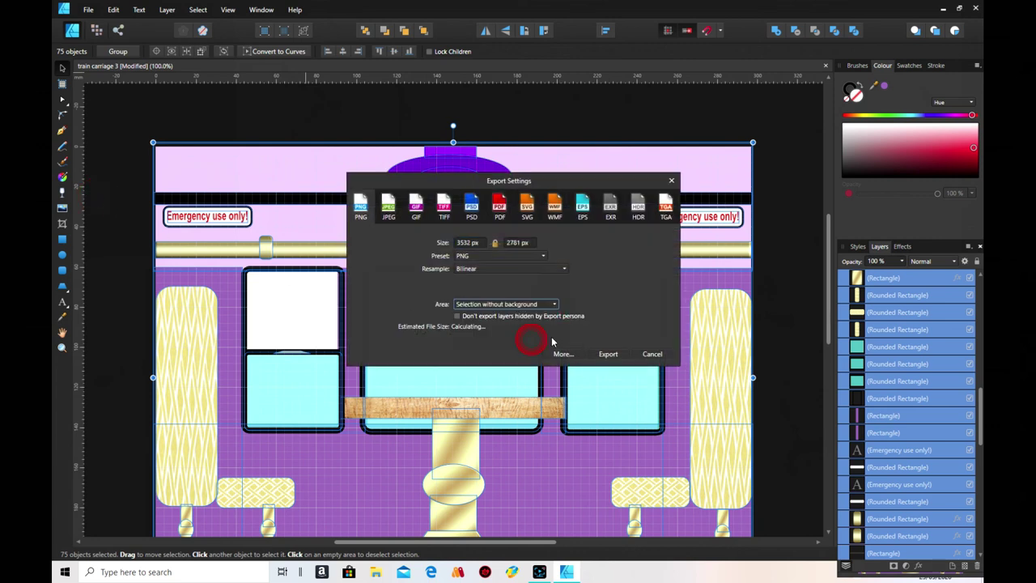
# Export the PNG to the Desktop as "train carriage 3 scene 3.png", basing the name on the scene 2 file.
pyautogui.click(608, 354)
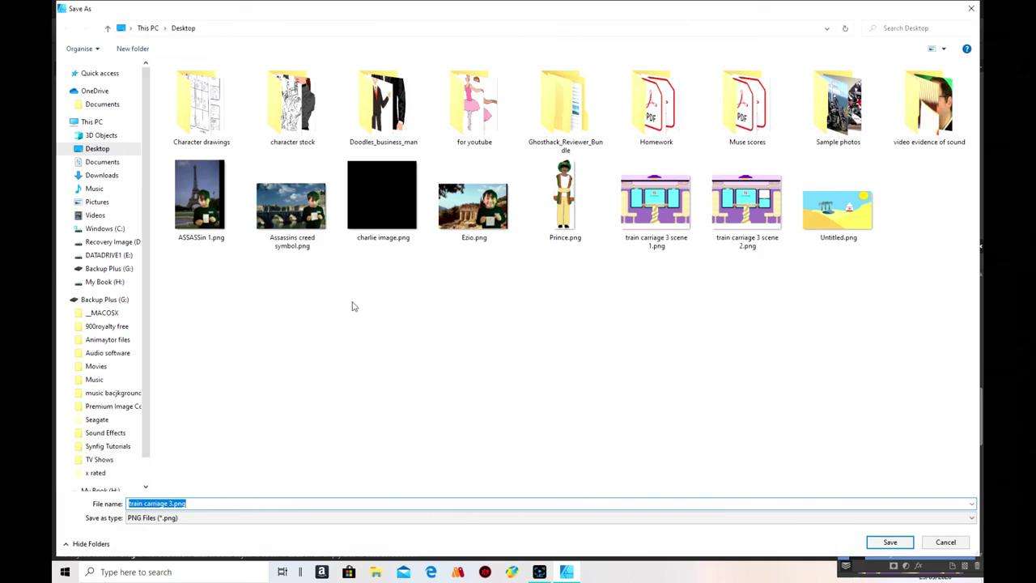
pyautogui.click(753, 235)
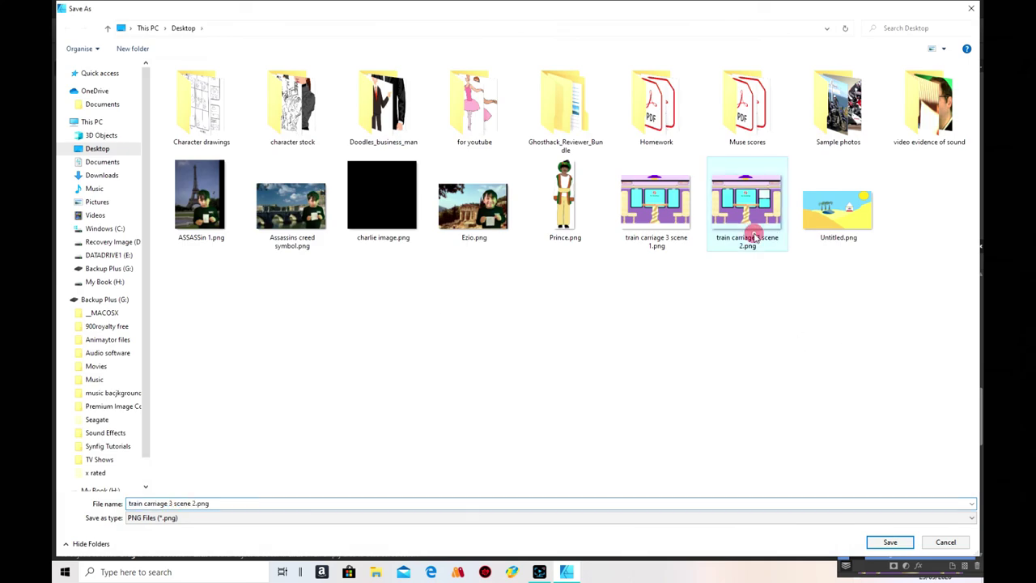
pyautogui.click(198, 505)
pyautogui.click(197, 503)
pyautogui.click(200, 502)
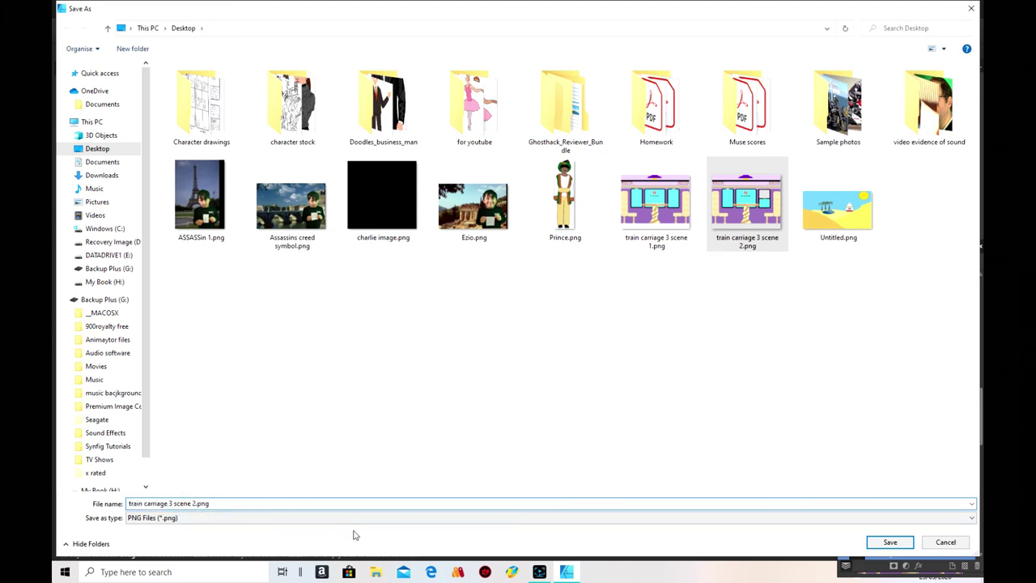
pyautogui.press('BackSpace')
pyautogui.write('3')
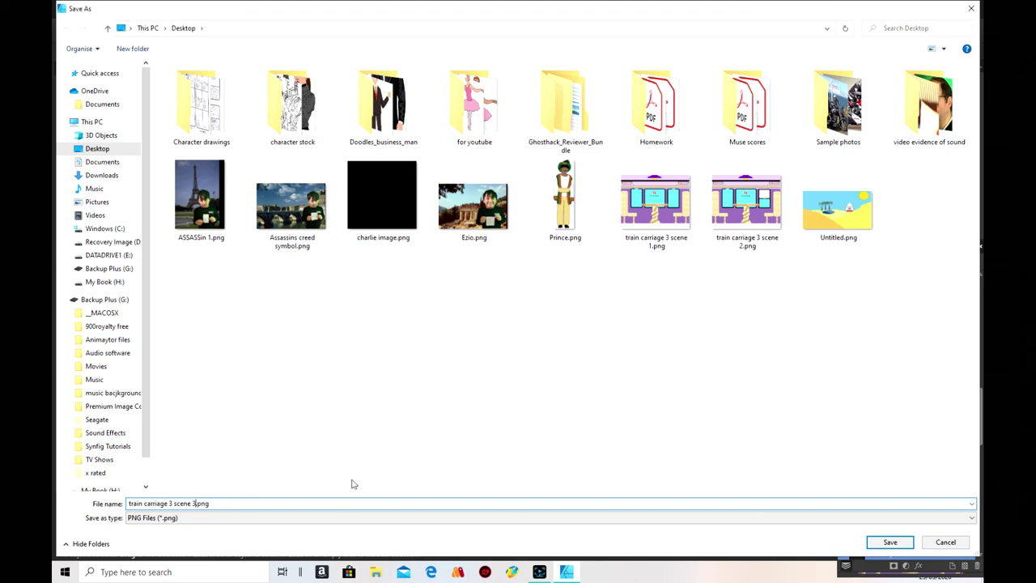
pyautogui.click(890, 542)
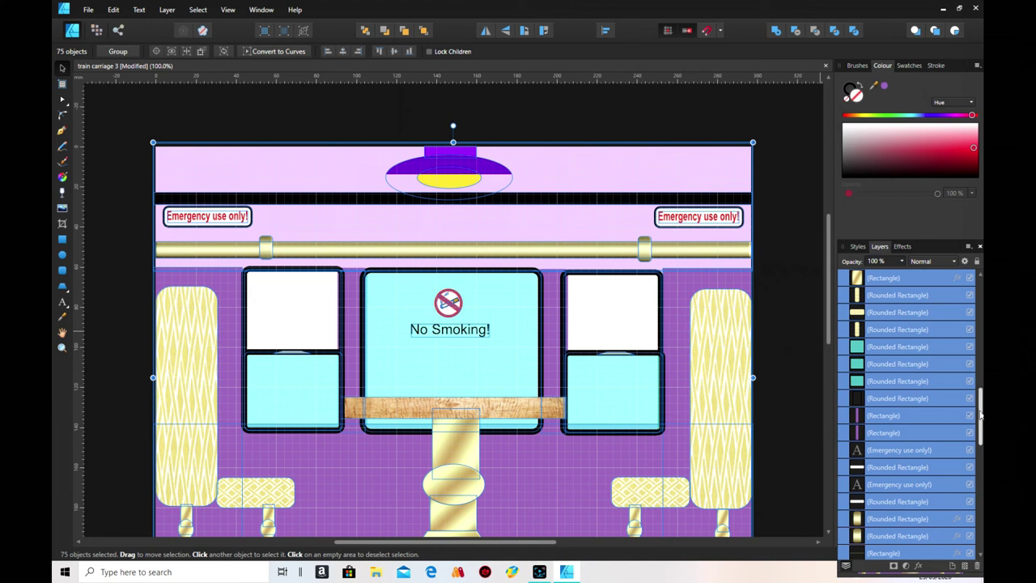
# Select the right window's pane together with its gold trapezoid and stretch them upward to the top of the window frame.
pyautogui.moveTo(979, 409); pyautogui.dragTo(977, 290)
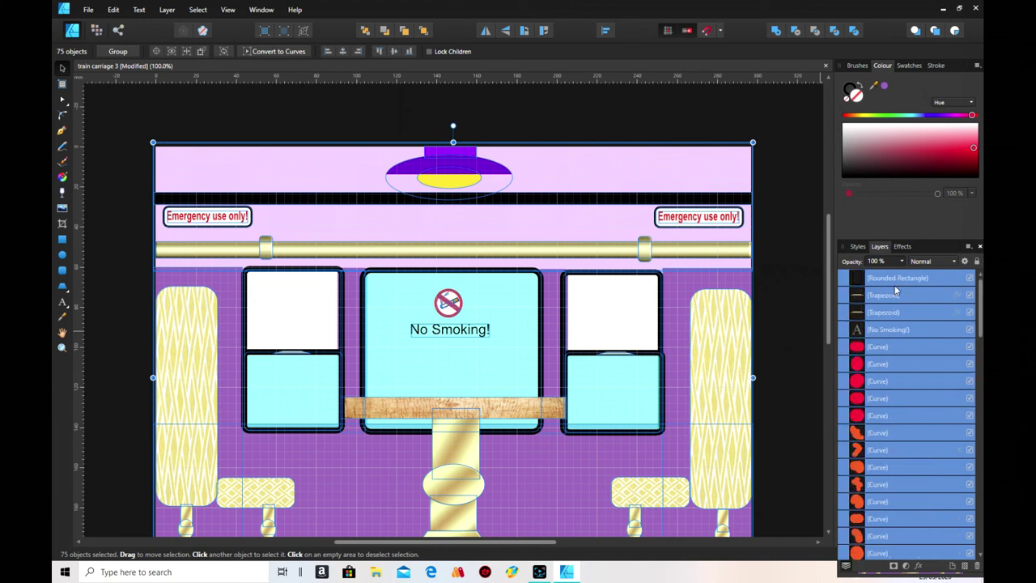
pyautogui.click(855, 296)
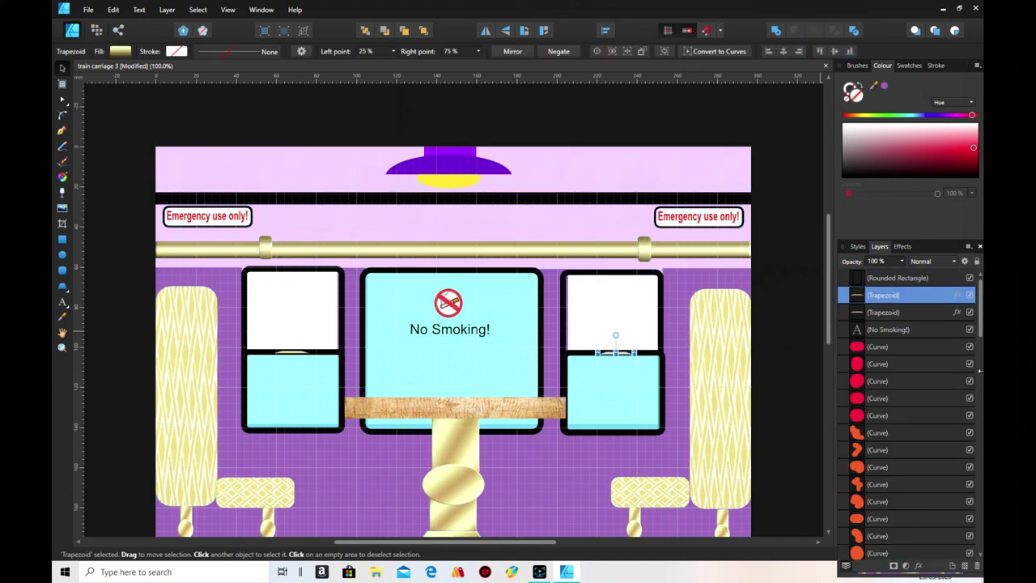
pyautogui.moveTo(980, 335); pyautogui.dragTo(981, 441)
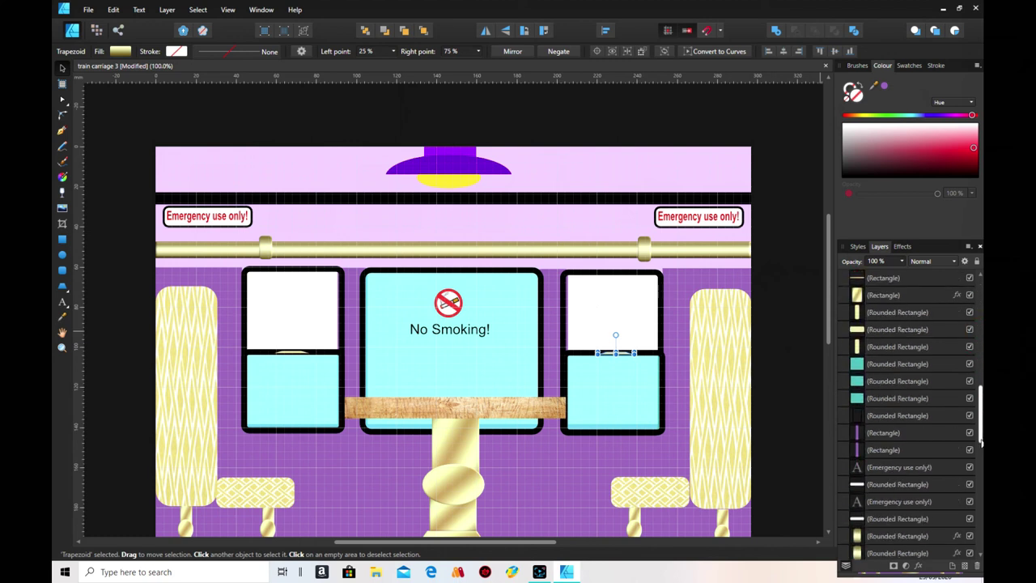
pyautogui.keyDown('ctrl'); pyautogui.click(858, 399); pyautogui.keyUp('ctrl')
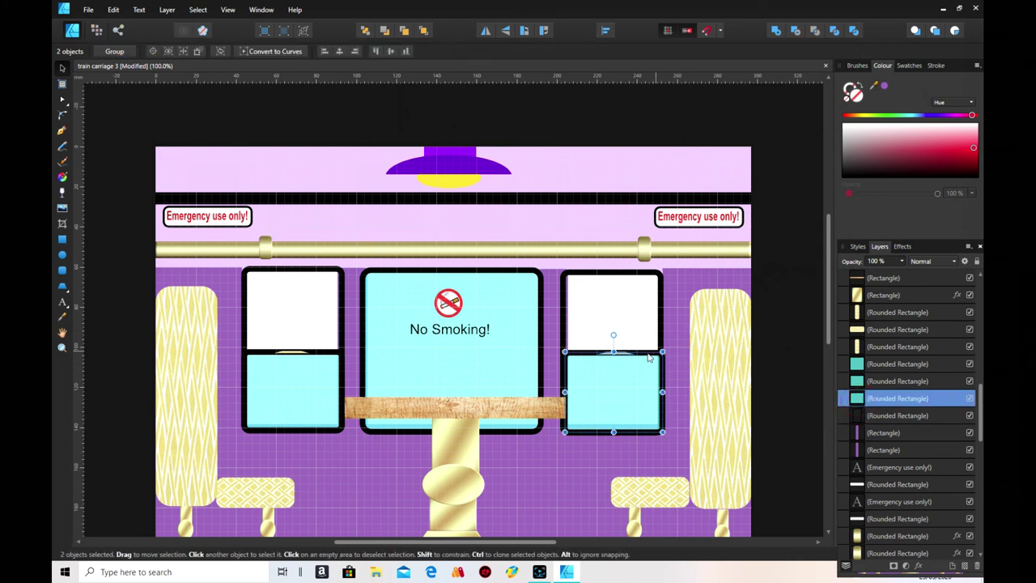
pyautogui.moveTo(613, 351); pyautogui.dragTo(623, 270)
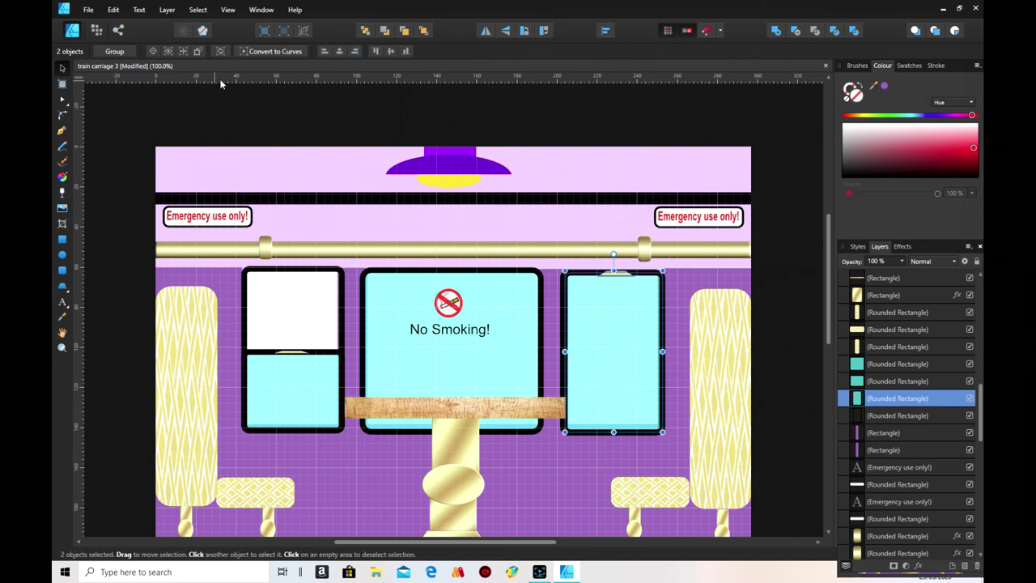
# Select all objects of the scene with only the left window half open and set the PNG export area to "Selection without background".
pyautogui.click(198, 10)
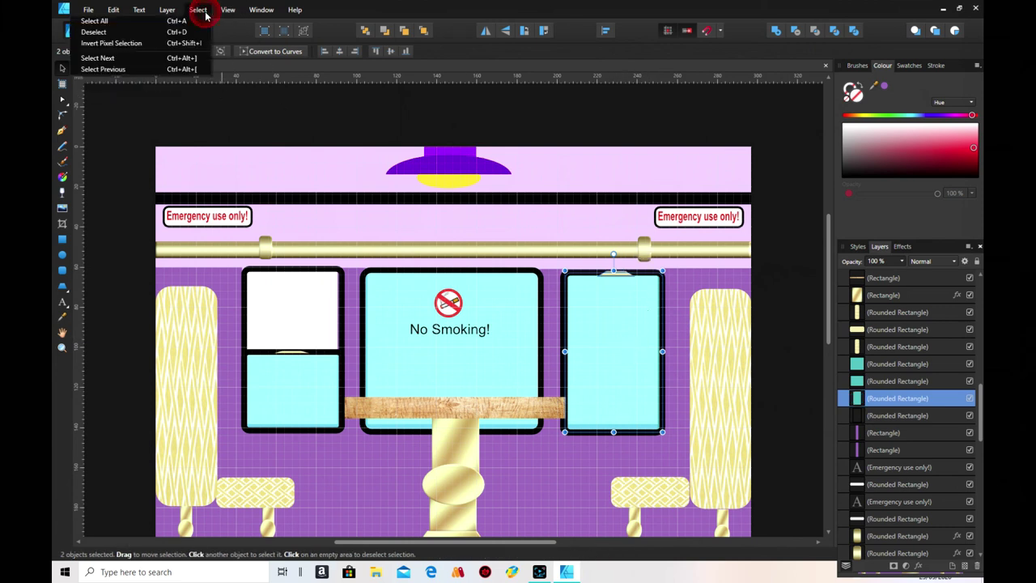
pyautogui.click(157, 17)
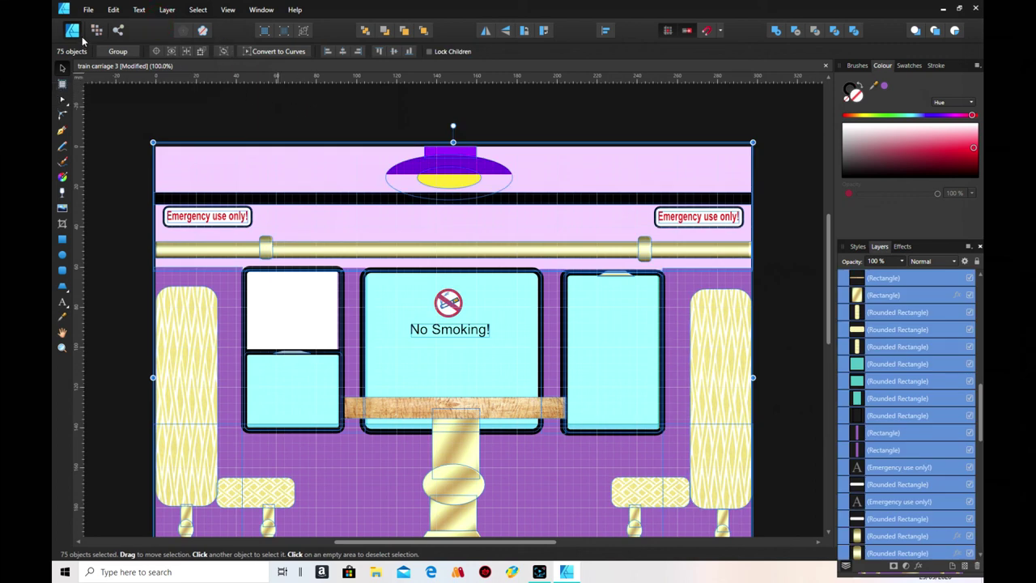
pyautogui.click(88, 10)
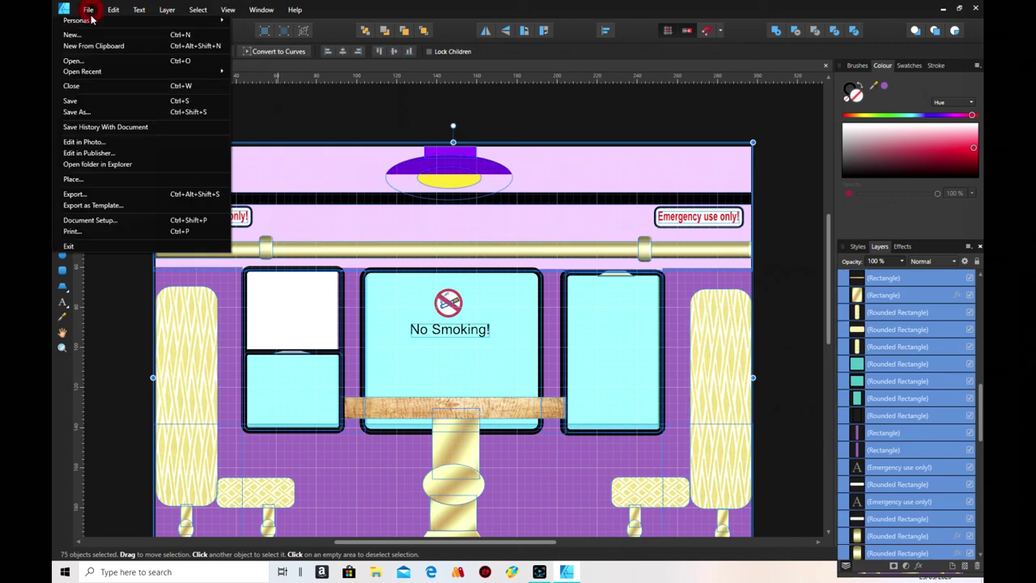
pyautogui.click(103, 194)
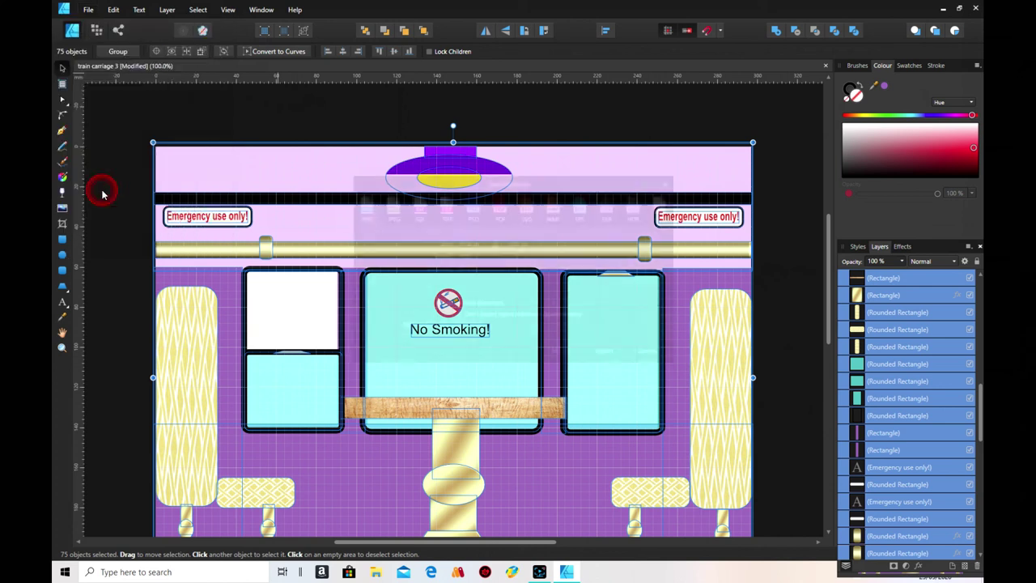
pyautogui.click(554, 306)
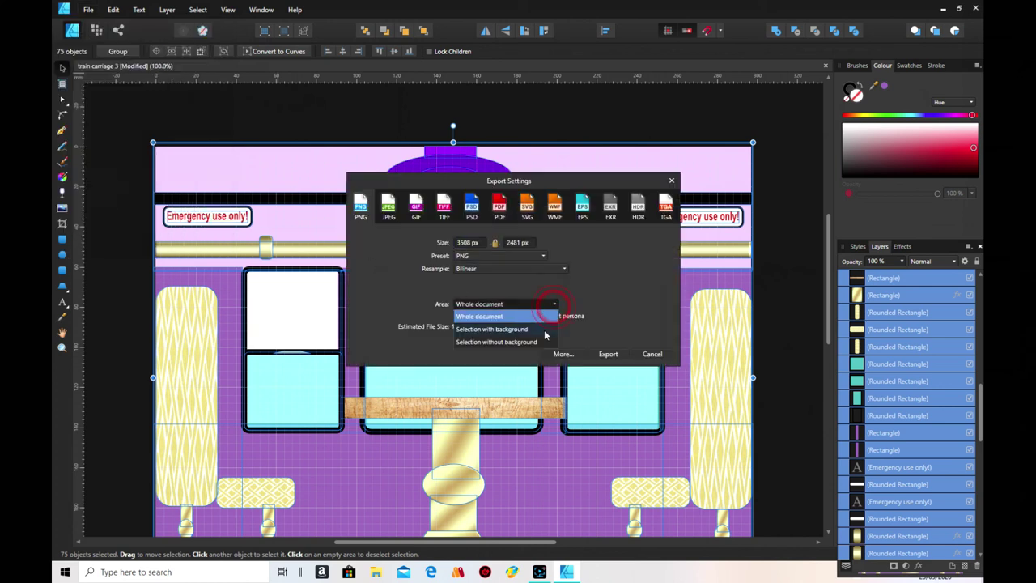
pyautogui.click(538, 341)
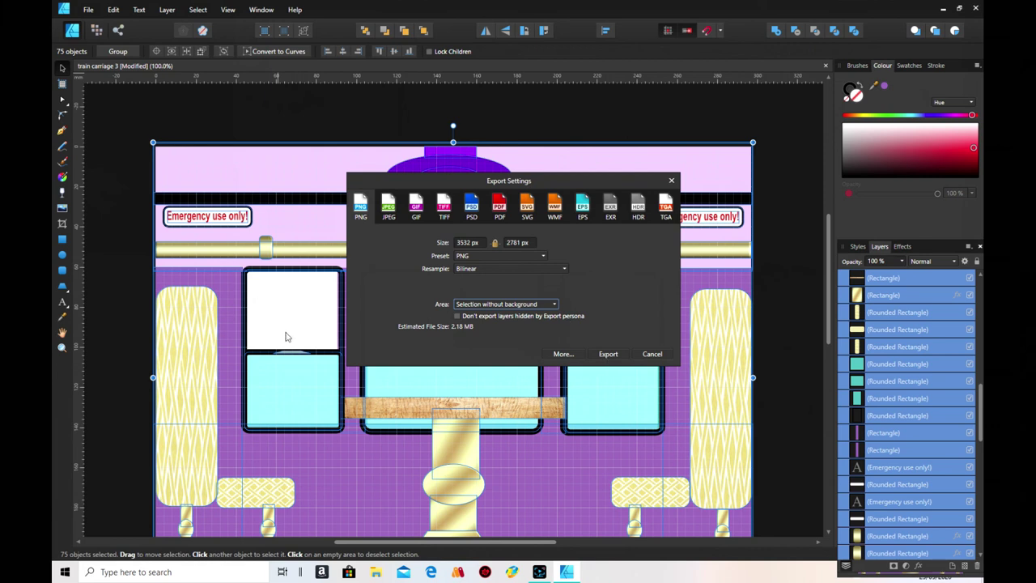
# Export the PNG to the Desktop as "train carriage 3 scene 4.png", basing the name on the scene 3 file.
pyautogui.click(608, 354)
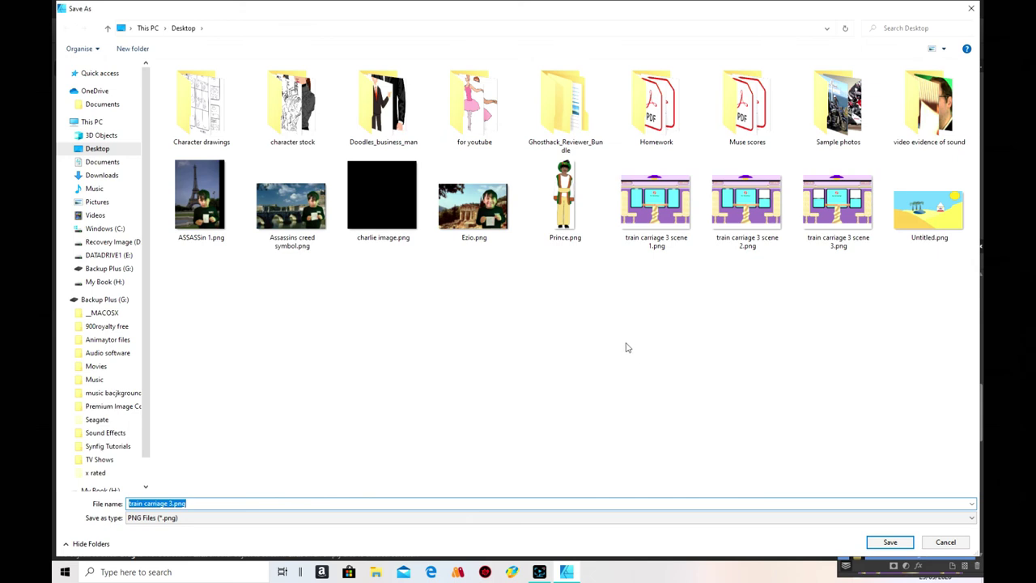
pyautogui.click(840, 244)
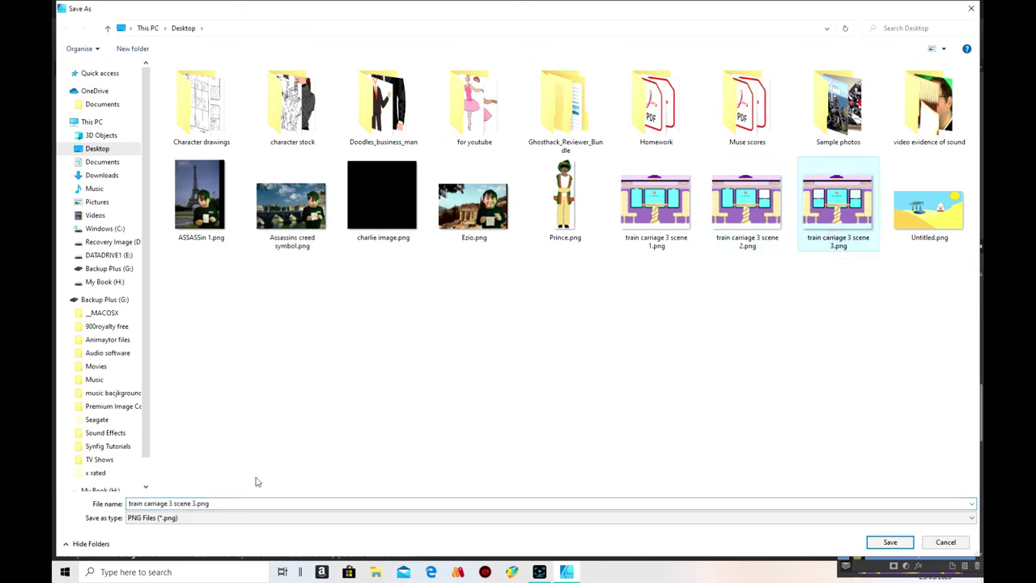
pyautogui.click(195, 503)
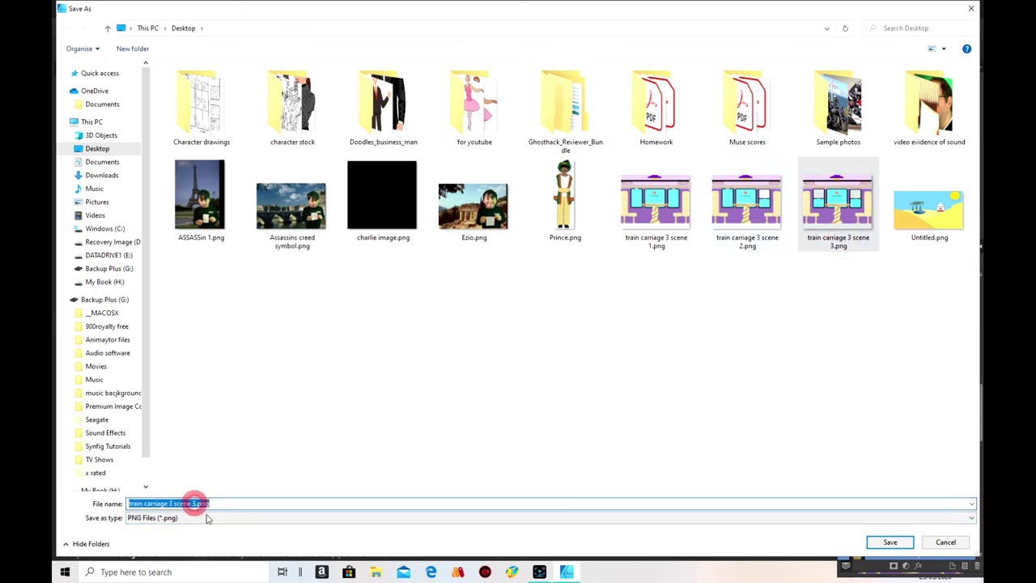
pyautogui.click(197, 504)
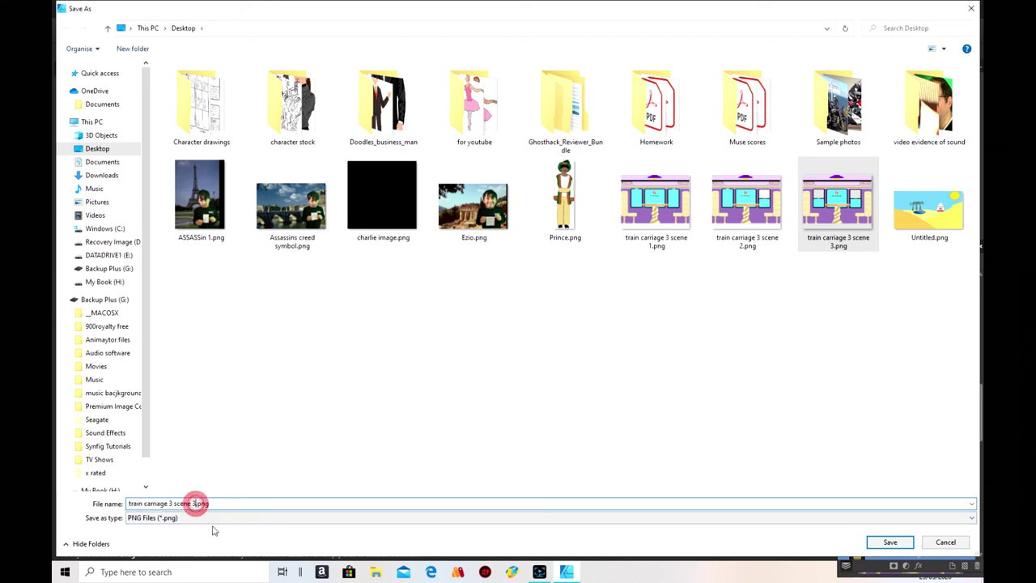
pyautogui.press('BackSpace')
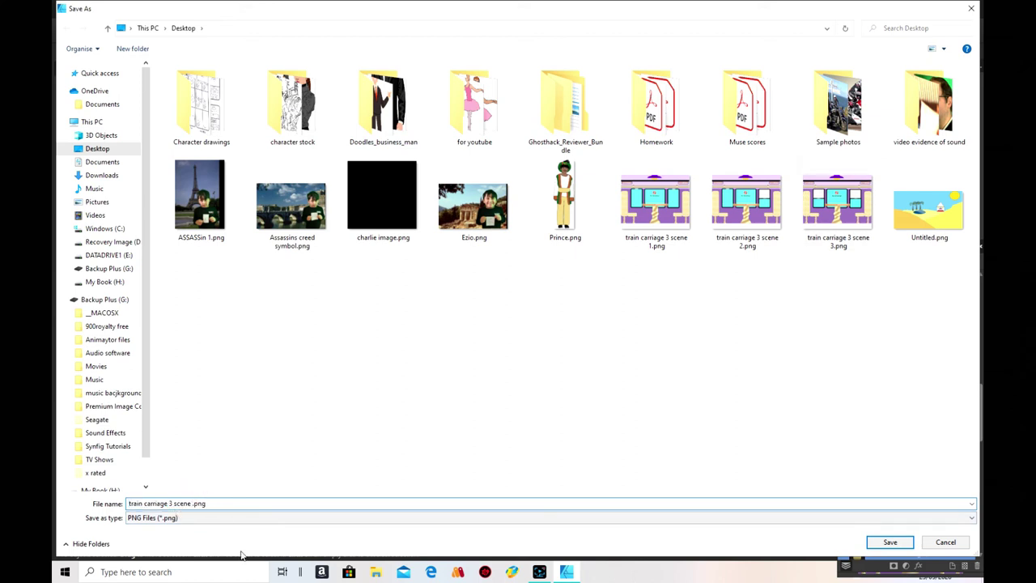
pyautogui.write('4')
pyautogui.click(903, 543)
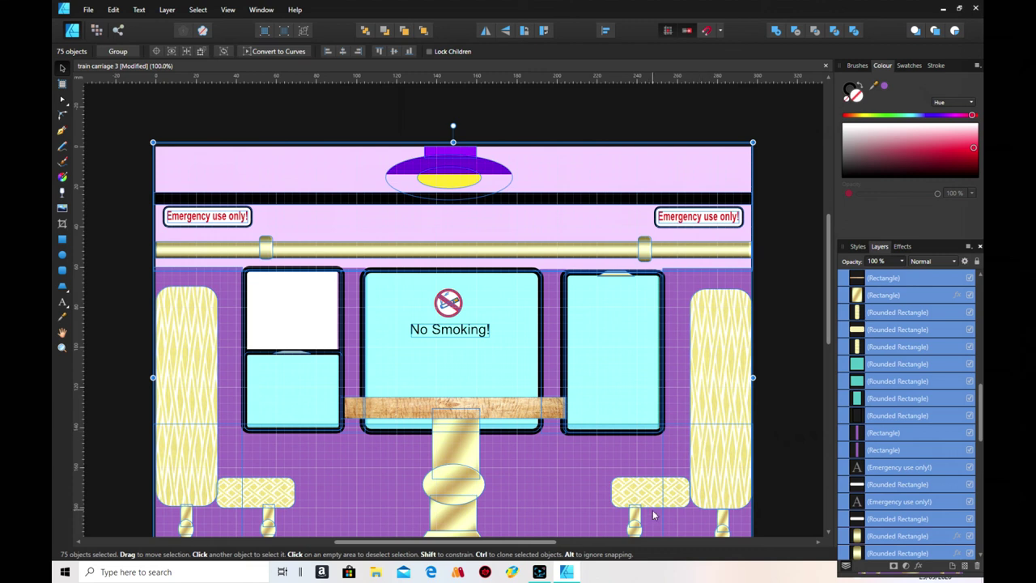
pyautogui.click(541, 573)
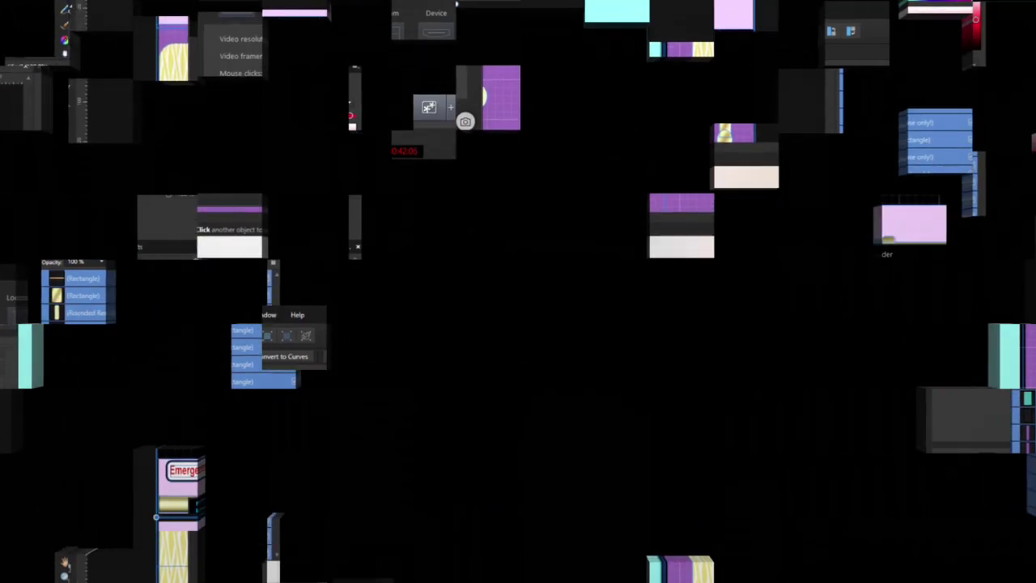